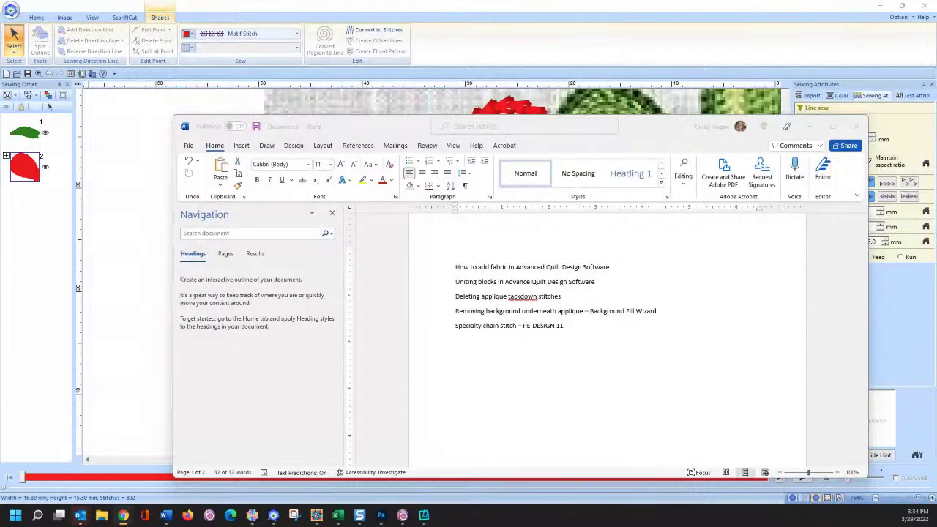
Minimize the Word document and start a new embroidery design, discarding the changes to the untitled flower design.
{"action": "left_click", "coordinate": [810, 126]}
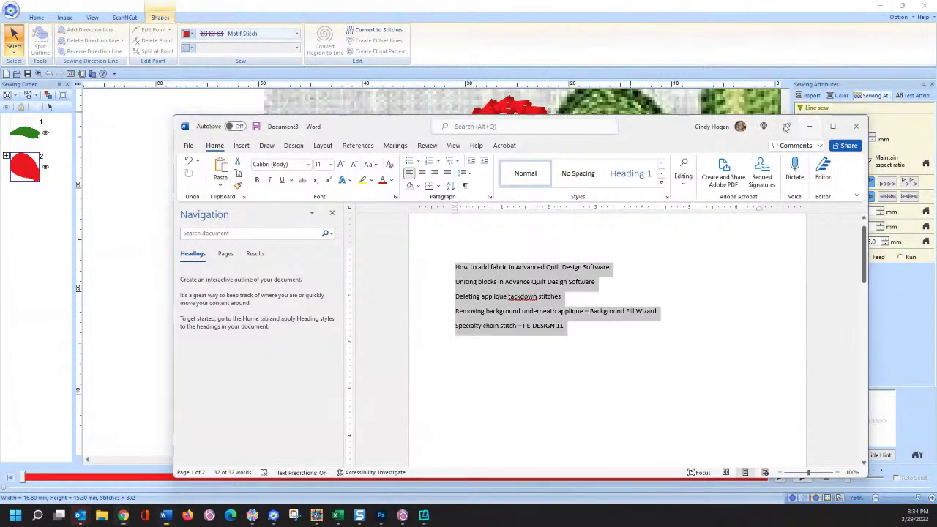
{"action": "left_click", "coordinate": [11, 10]}
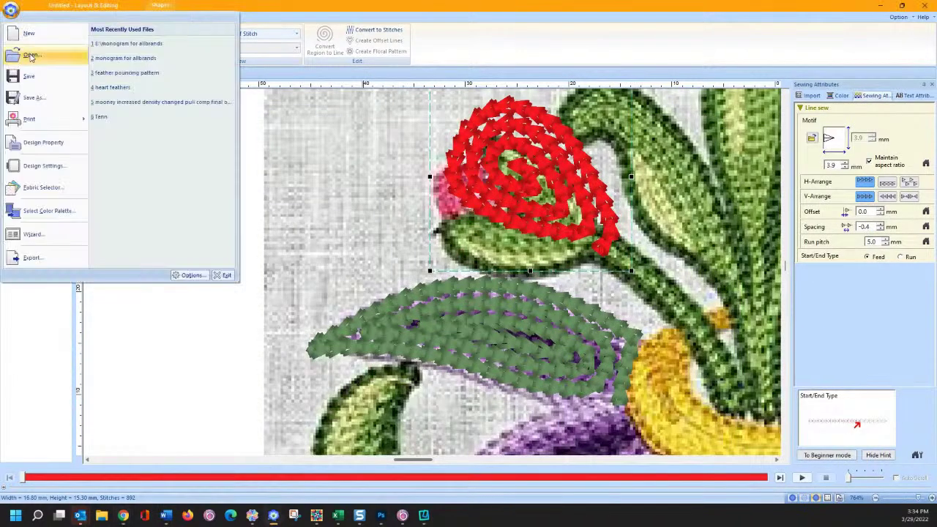
{"action": "left_click", "coordinate": [28, 32]}
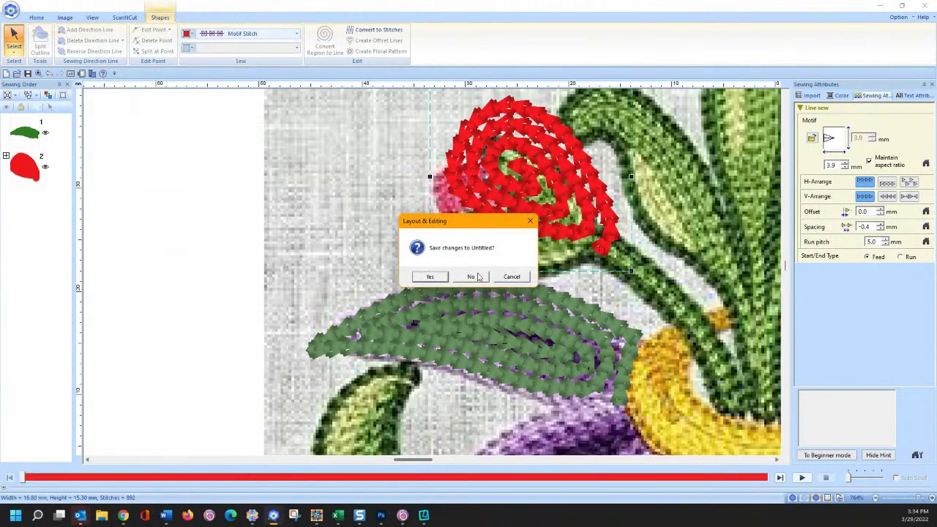
{"action": "left_click", "coordinate": [472, 277]}
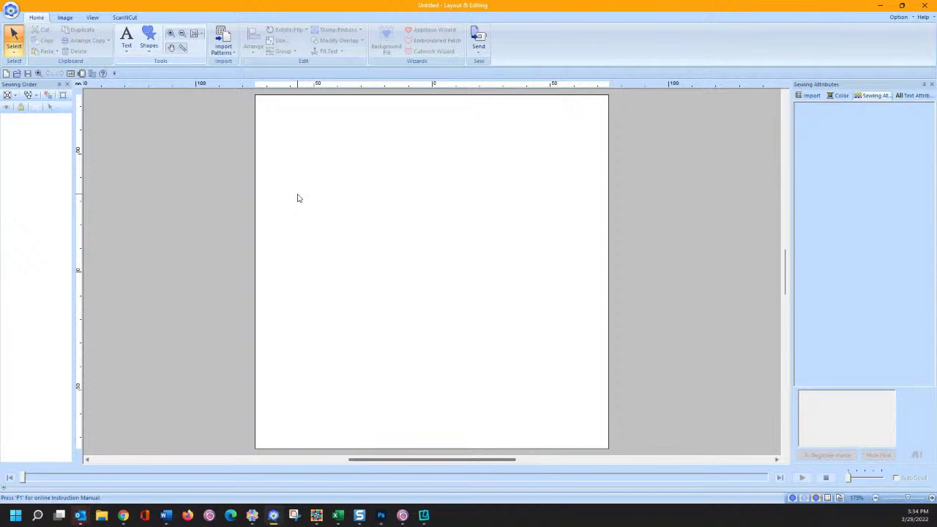
Draw a rabbit head shape about 72 mm wide and 76 mm high near the middle of the page.
{"action": "left_click", "coordinate": [149, 51]}
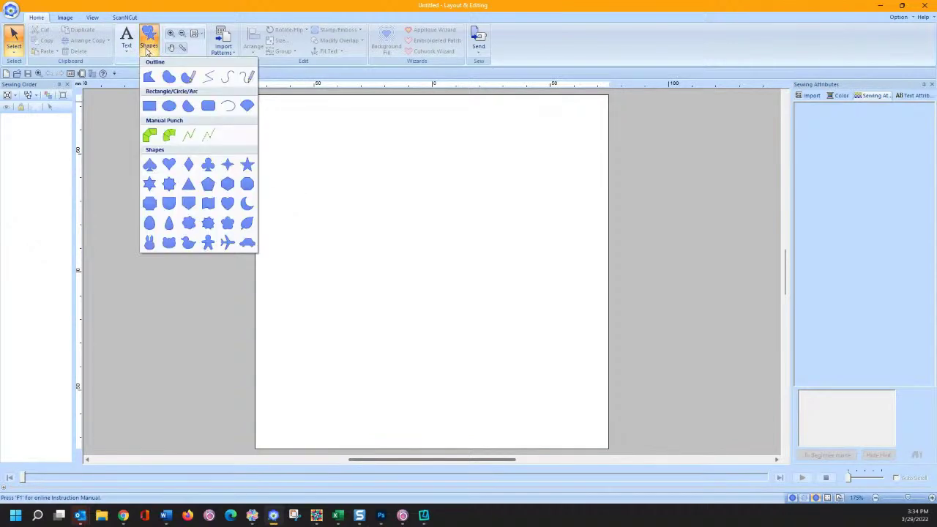
{"action": "left_click", "coordinate": [153, 243]}
{"action": "left_click_drag", "start_coordinate": [342, 197], "coordinate": [510, 372]}
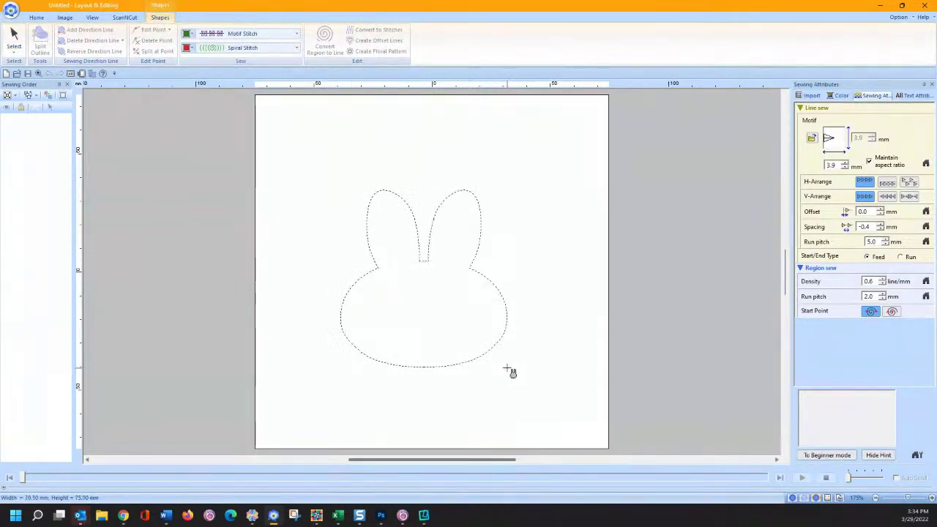
{"action": "left_click", "coordinate": [12, 38]}
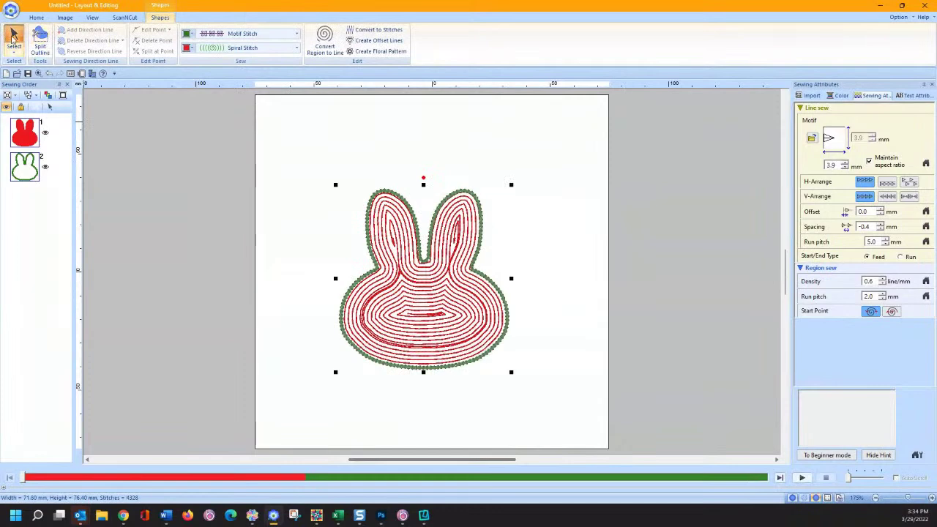
Move the rabbit slightly up and right, and replace it with an applique using zigzag tack down and a 3.0 mm zigzag covering stitch.
{"action": "left_click_drag", "start_coordinate": [455, 249], "coordinate": [468, 231]}
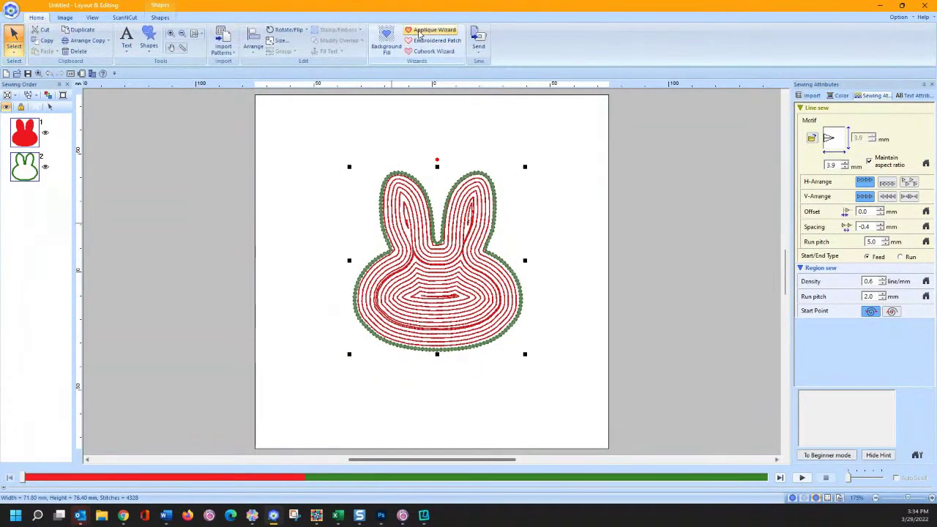
{"action": "left_click", "coordinate": [432, 30]}
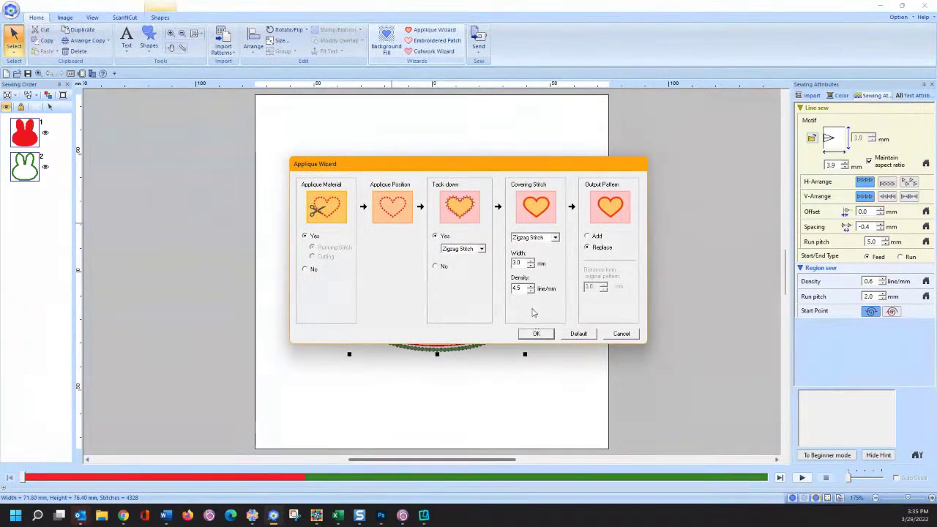
{"action": "left_click", "coordinate": [536, 334]}
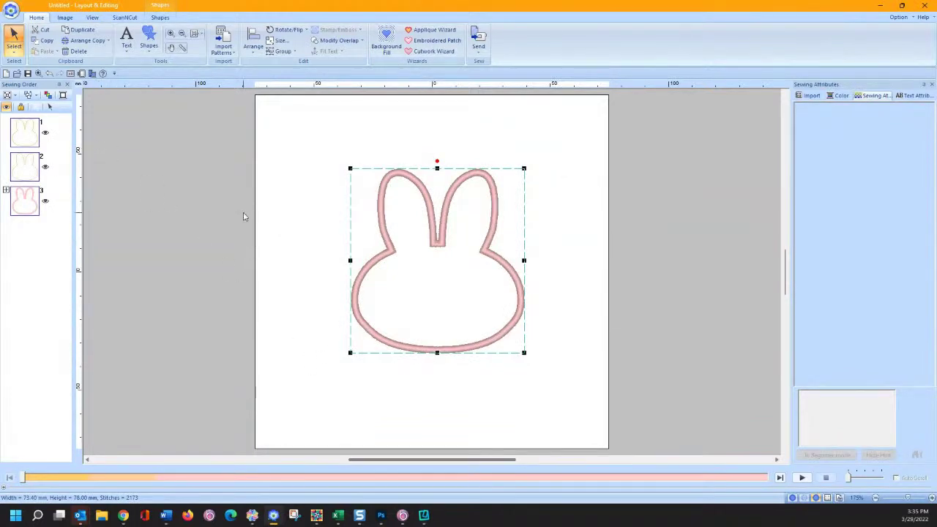
Draw a circle about 11 by 10 mm as the rabbit's left eye, with satin stitch fill and an unsewn outline.
{"action": "left_click", "coordinate": [150, 42]}
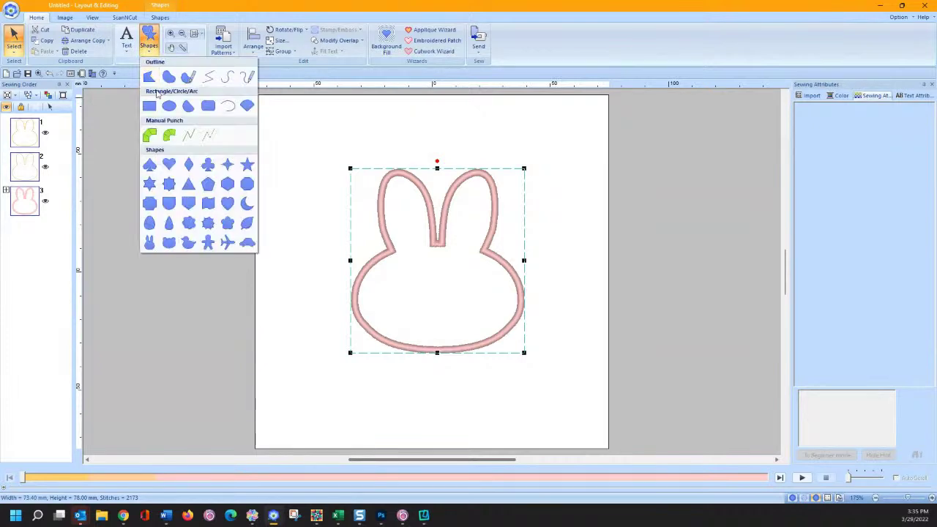
{"action": "left_click", "coordinate": [169, 106]}
{"action": "left_click", "coordinate": [230, 48]}
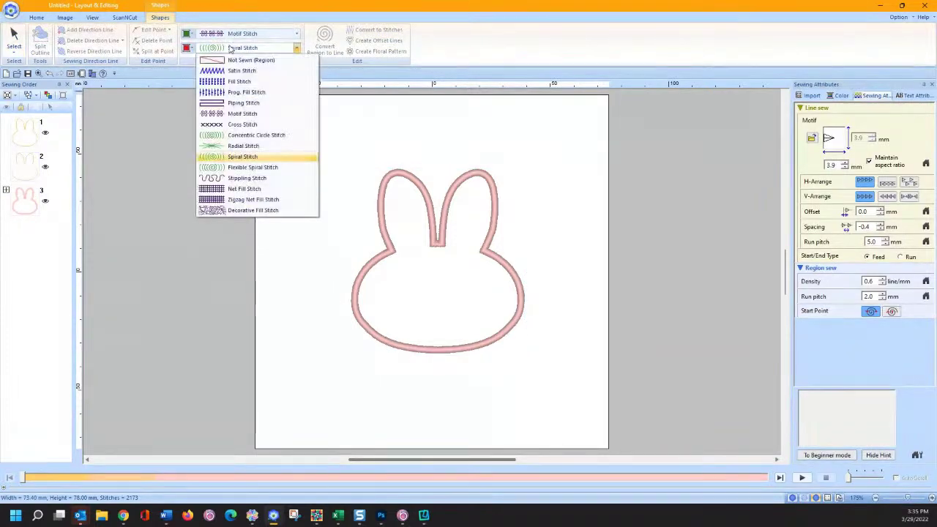
{"action": "left_click", "coordinate": [231, 70]}
{"action": "left_click", "coordinate": [219, 35]}
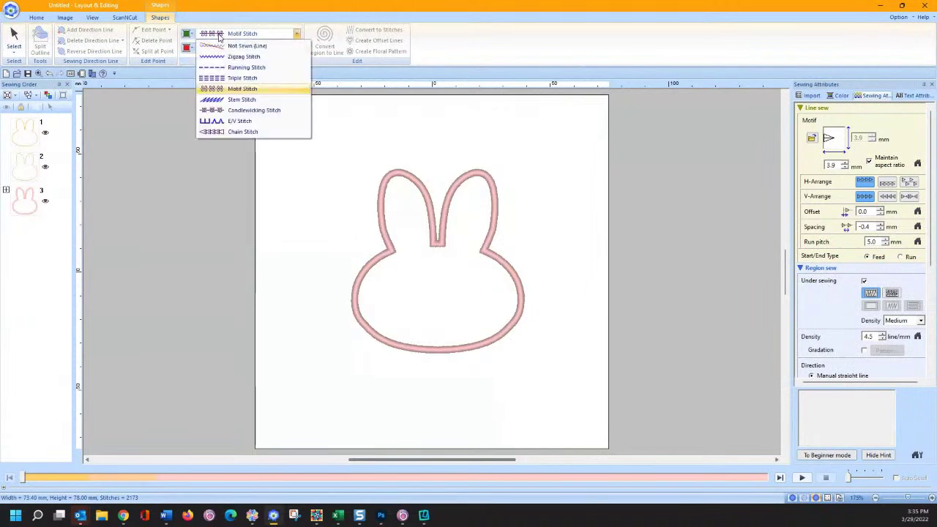
{"action": "left_click", "coordinate": [218, 49]}
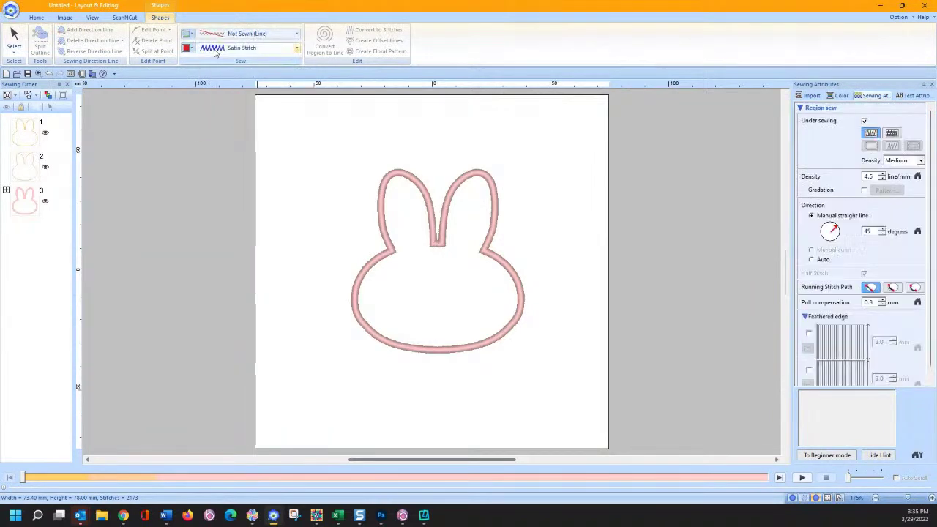
{"action": "left_click_drag", "start_coordinate": [404, 271], "coordinate": [431, 293]}
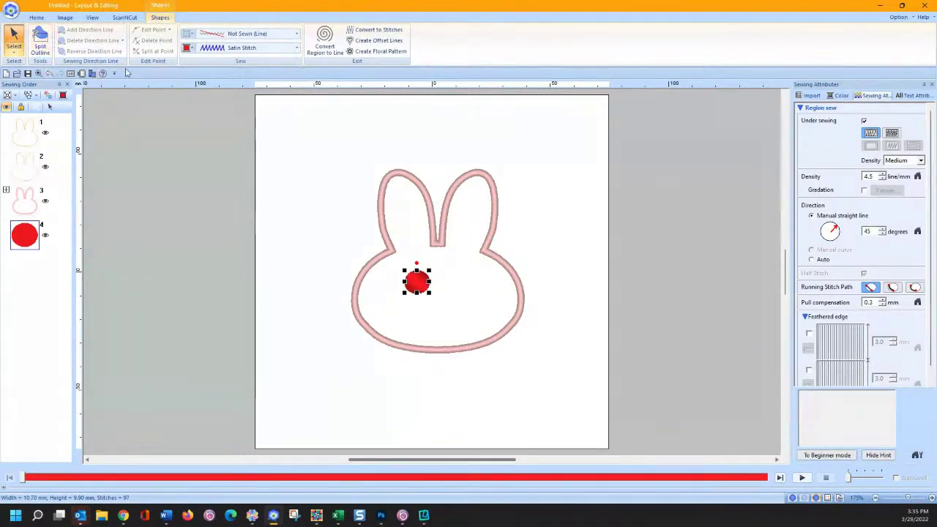
Recolor the eye black and shrink it to about 8.7 by 8.1 mm.
{"action": "left_click", "coordinate": [189, 49]}
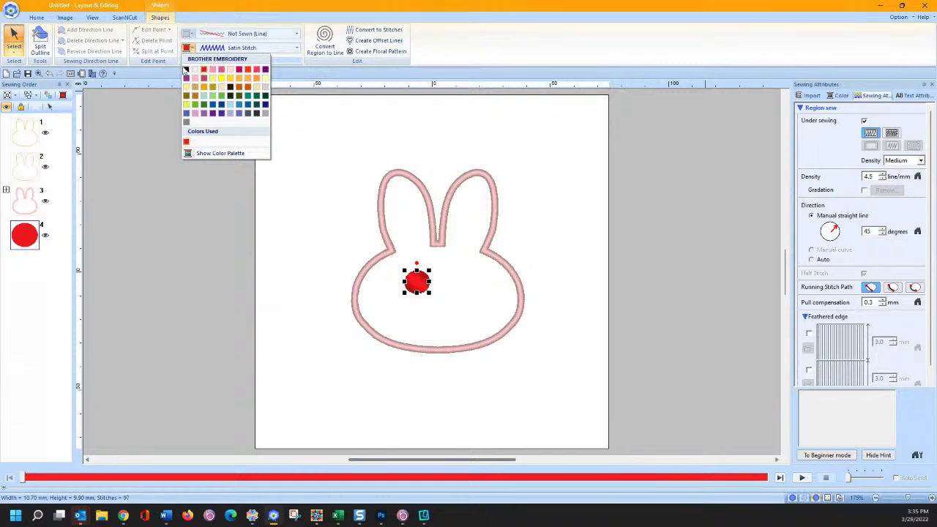
{"action": "left_click", "coordinate": [186, 69]}
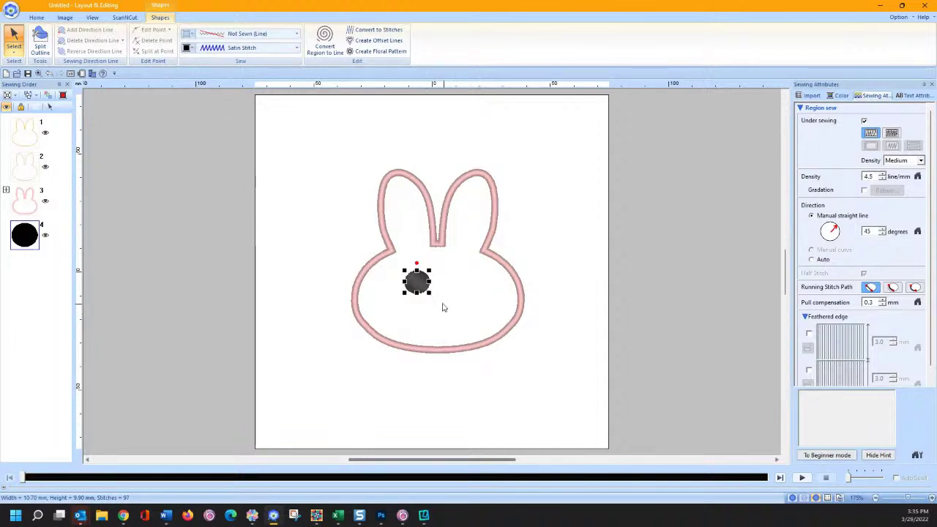
{"action": "left_click_drag", "start_coordinate": [430, 294], "coordinate": [425, 290]}
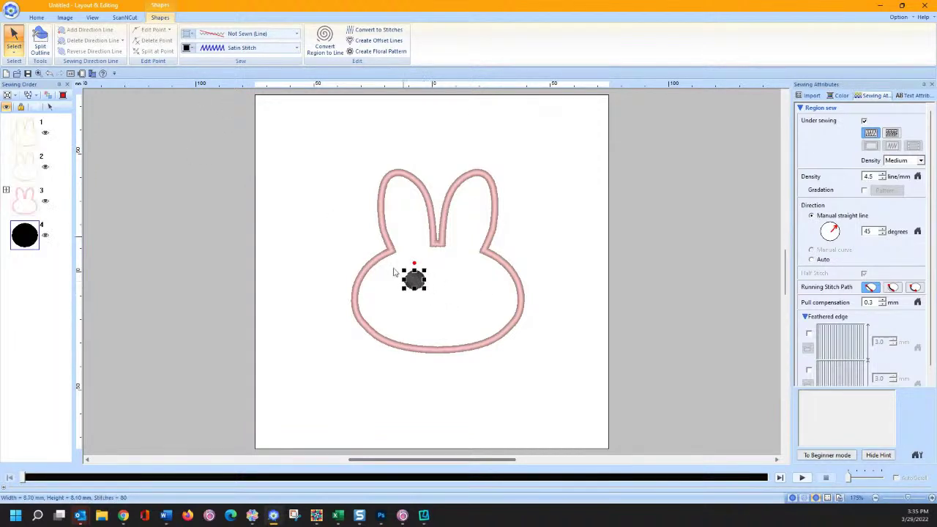
Create a Vertical Mirror Copy of the eye on the other side of the rabbit's face.
{"action": "left_click", "coordinate": [36, 18]}
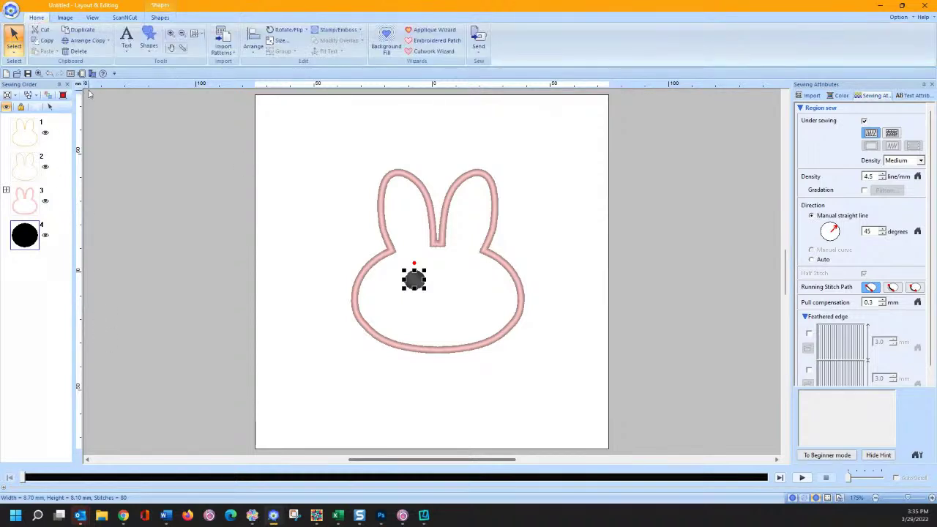
{"action": "left_click", "coordinate": [88, 41]}
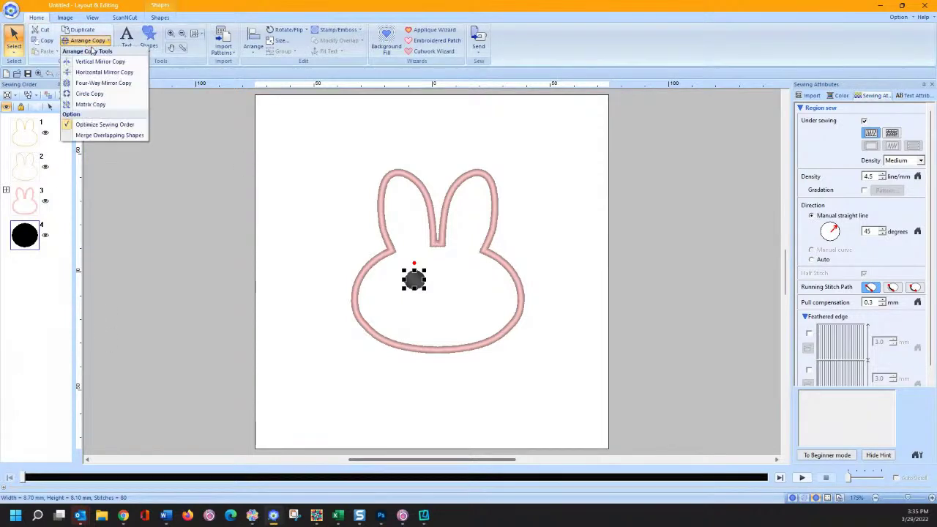
{"action": "left_click", "coordinate": [96, 61]}
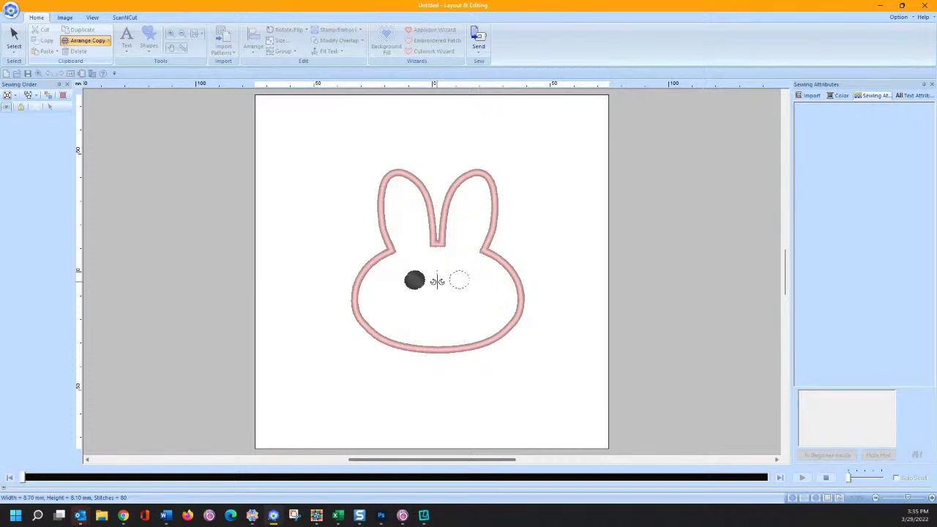
{"action": "left_click", "coordinate": [437, 281]}
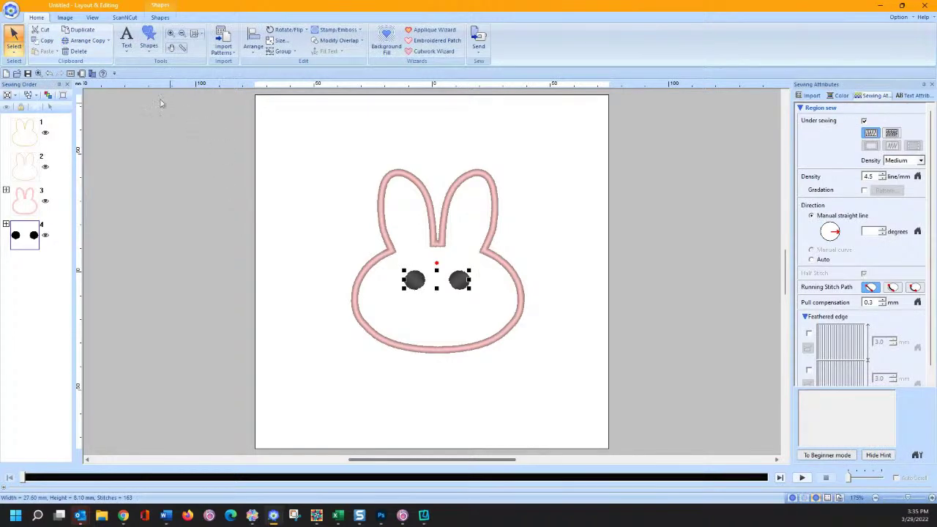
Draw a black satin-filled egg shape about 8 by 9 mm as the nose, centered below the eyes.
{"action": "left_click", "coordinate": [151, 51]}
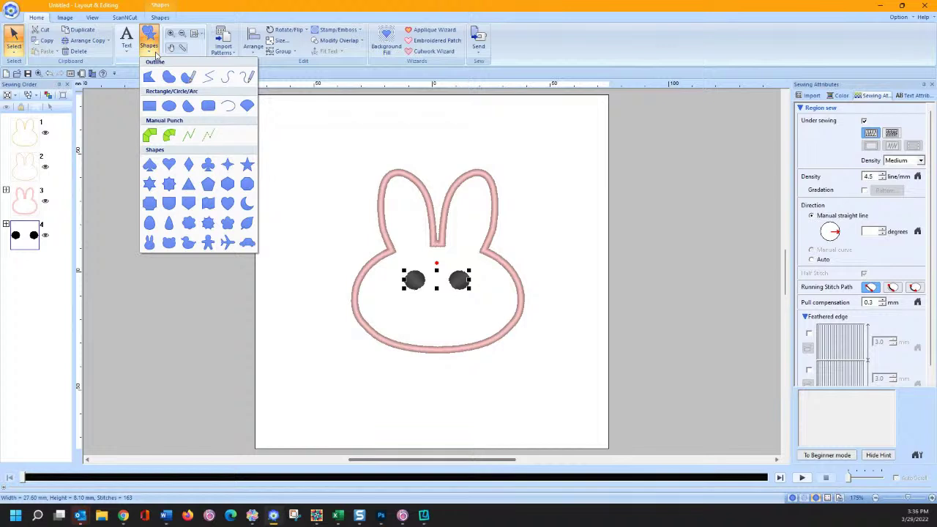
{"action": "left_click", "coordinate": [149, 226]}
{"action": "mouse_move", "coordinate": [432, 306]}
{"action": "left_mouse_down"}
{"action": "mouse_move", "coordinate": [428, 295]}
{"action": "mouse_move", "coordinate": [446, 315]}
{"action": "left_mouse_up"}
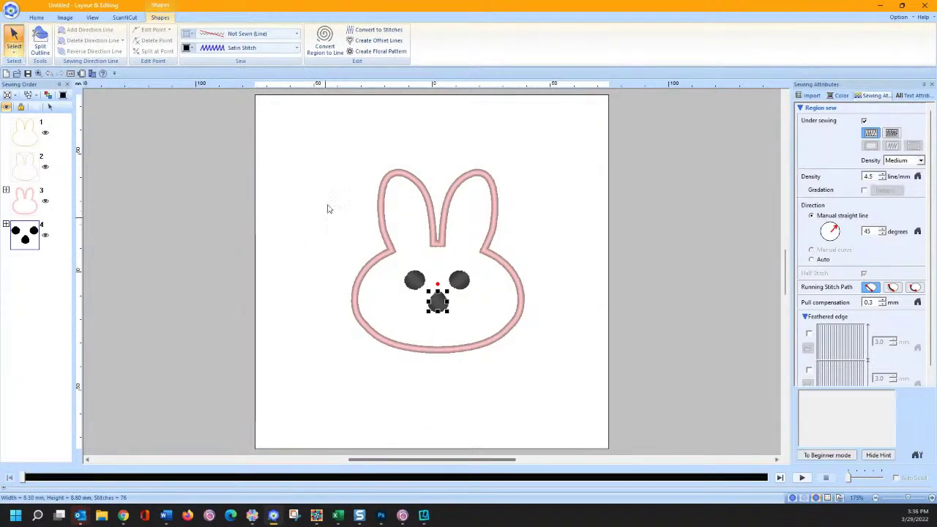
Flip the egg-shaped nose vertically and move it slightly up toward the eyes.
{"action": "left_click", "coordinate": [36, 18]}
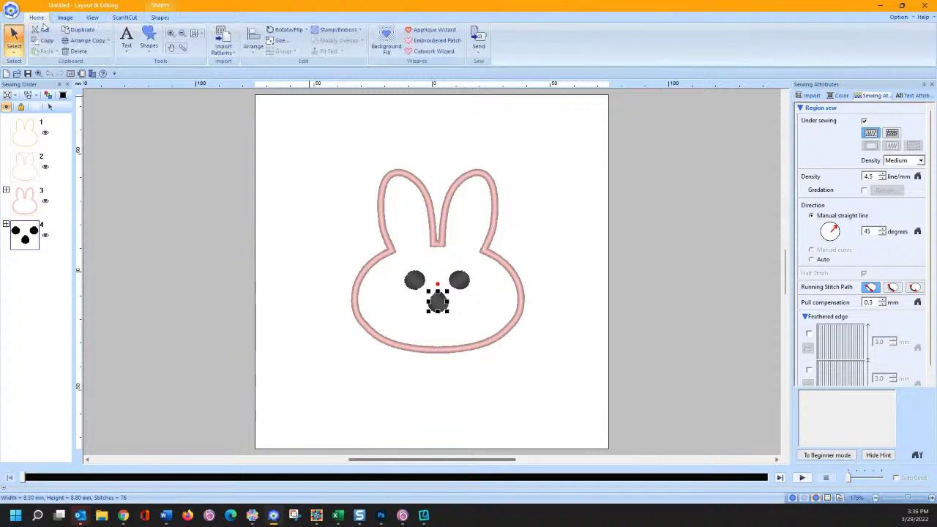
{"action": "left_click", "coordinate": [290, 30]}
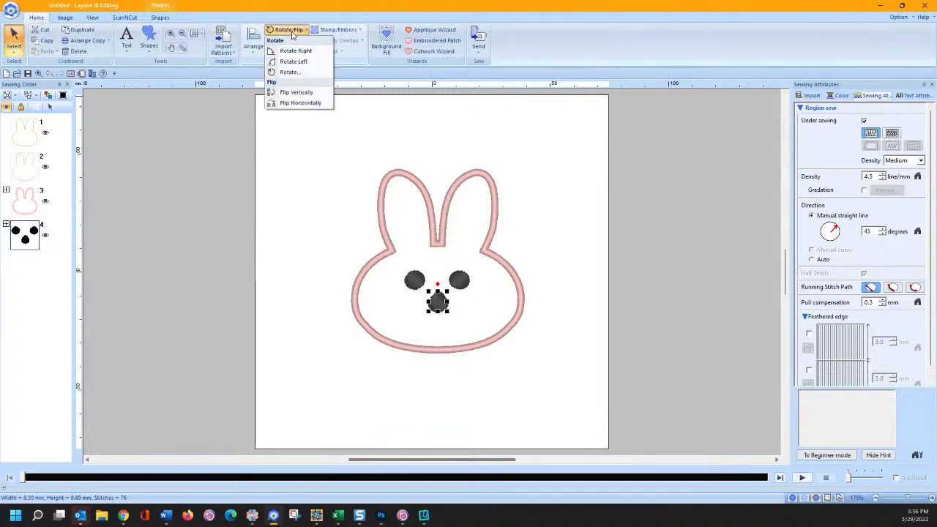
{"action": "left_click", "coordinate": [289, 92]}
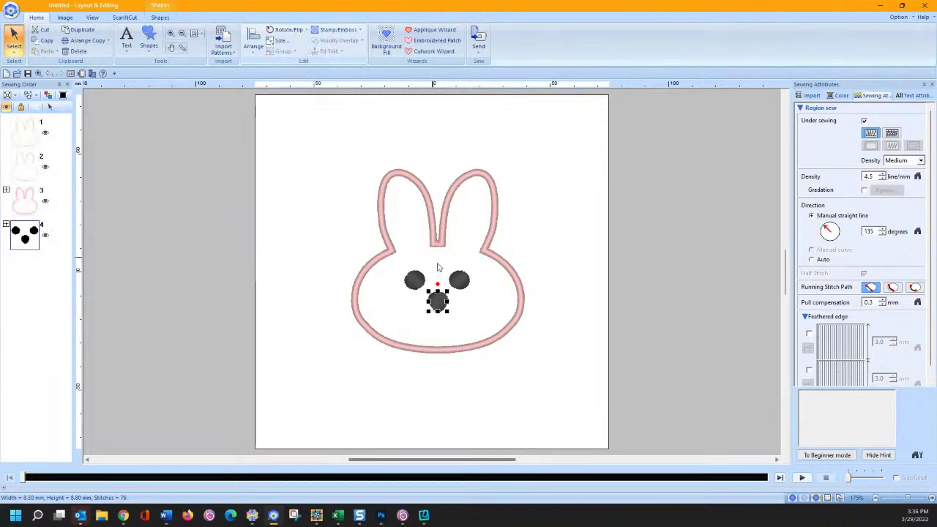
{"action": "left_click", "coordinate": [569, 291]}
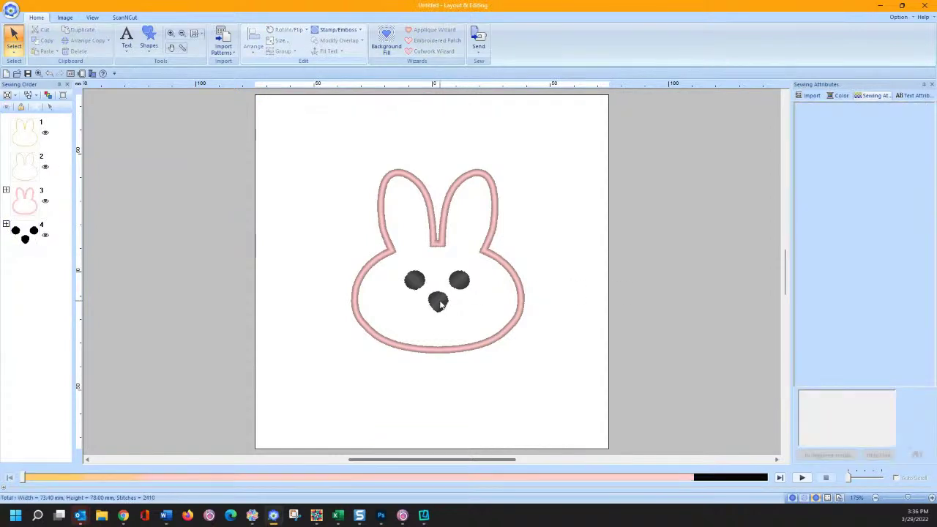
{"action": "left_click", "coordinate": [438, 299]}
{"action": "left_click", "coordinate": [573, 295]}
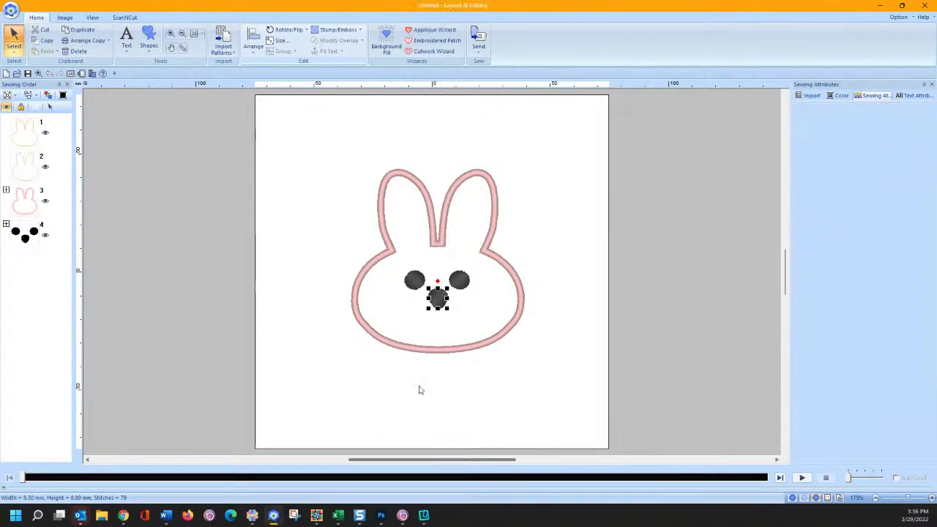
Draw an open curved line about 42 mm wide and 9 mm high below the nose as a smile.
{"action": "left_click", "coordinate": [149, 51]}
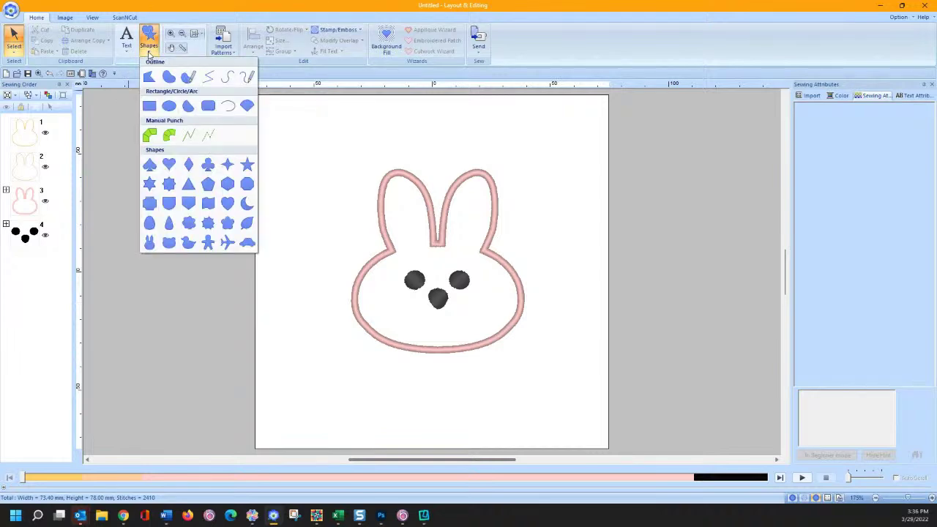
{"action": "left_click", "coordinate": [227, 77]}
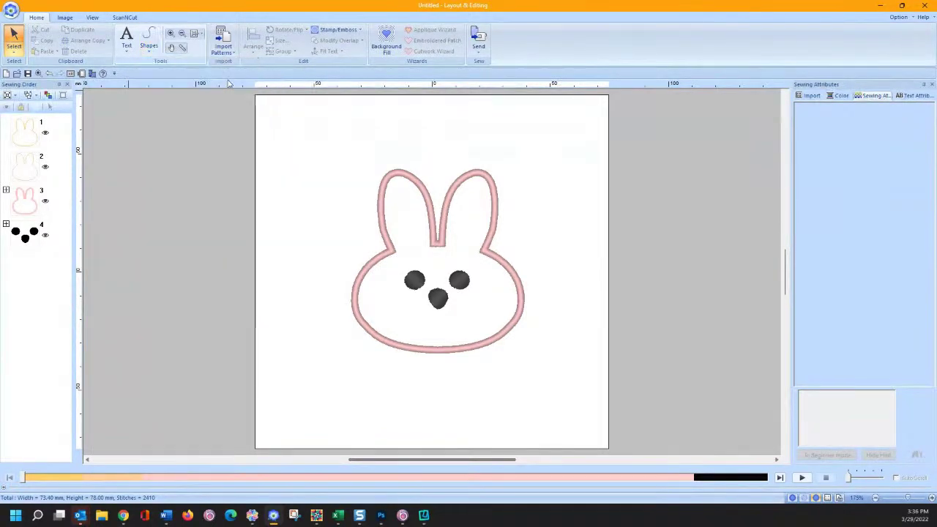
{"action": "left_click", "coordinate": [385, 314]}
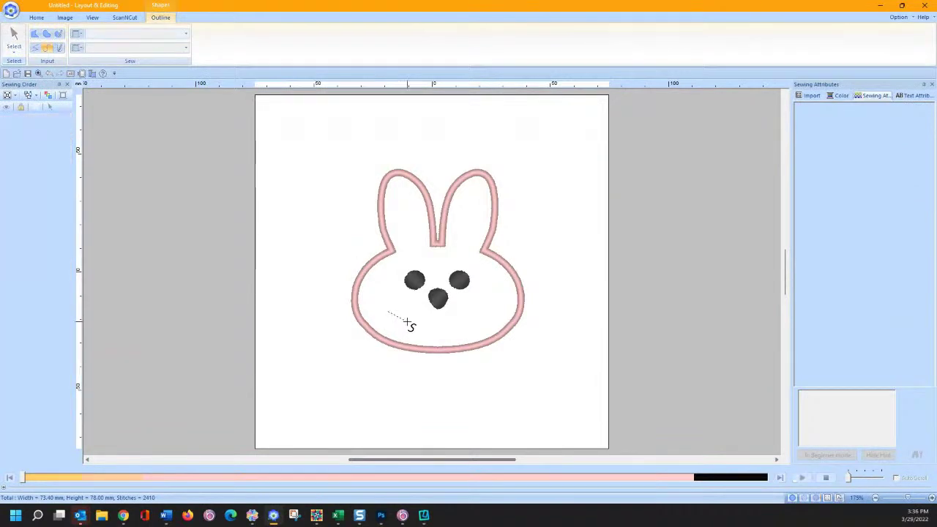
{"action": "left_click", "coordinate": [442, 336]}
{"action": "double_click", "coordinate": [489, 317]}
{"action": "left_click", "coordinate": [13, 34]}
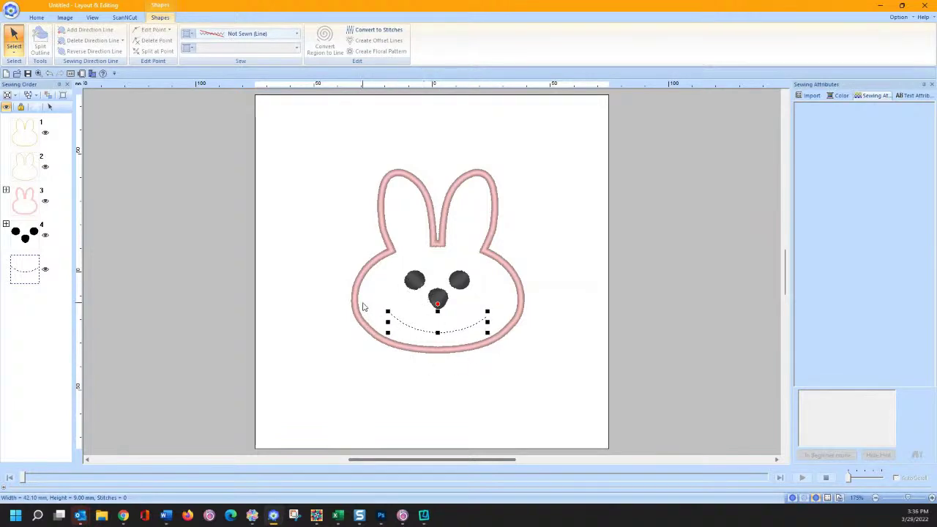
Shrink the smile line to about 29 by 6 mm and move it toward the center below the nose.
{"action": "left_click_drag", "start_coordinate": [389, 312], "coordinate": [420, 318]}
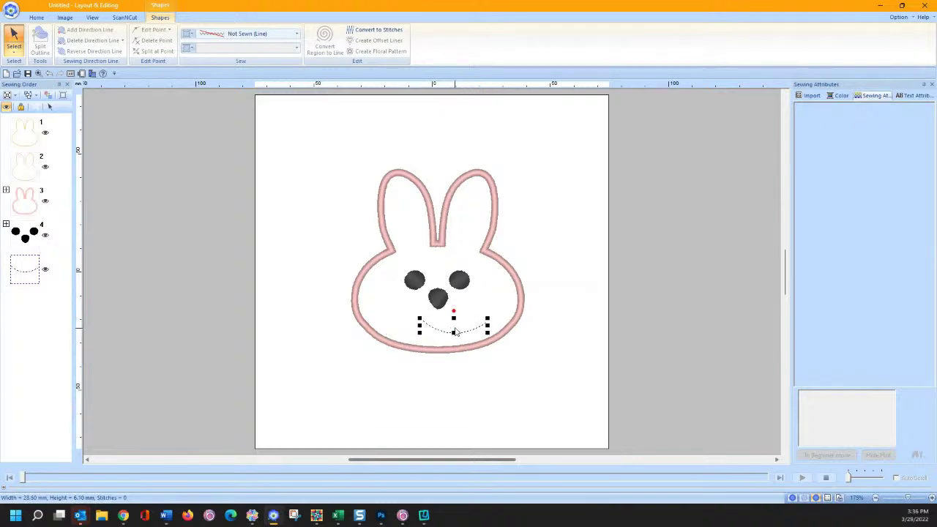
{"action": "left_click_drag", "start_coordinate": [439, 329], "coordinate": [428, 325]}
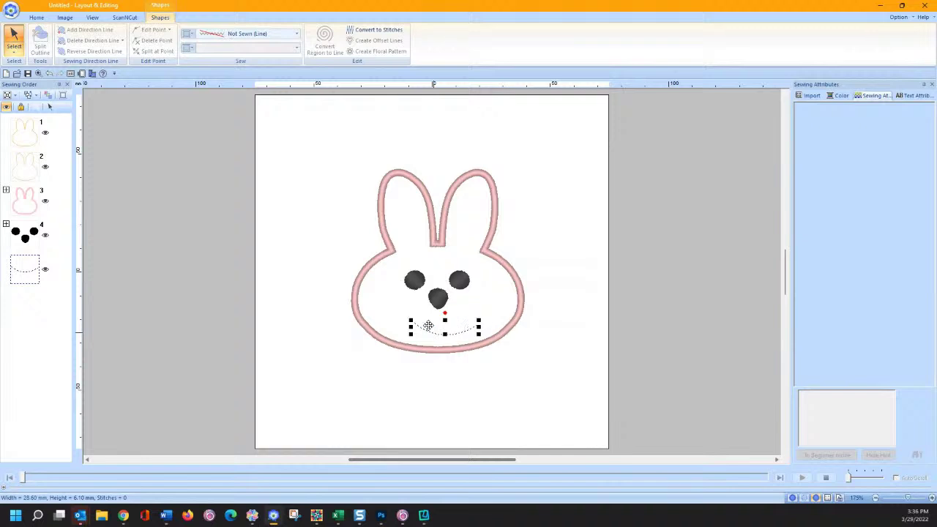
Set the smile line to Triple Stitch and center it below the nose.
{"action": "left_click", "coordinate": [216, 35]}
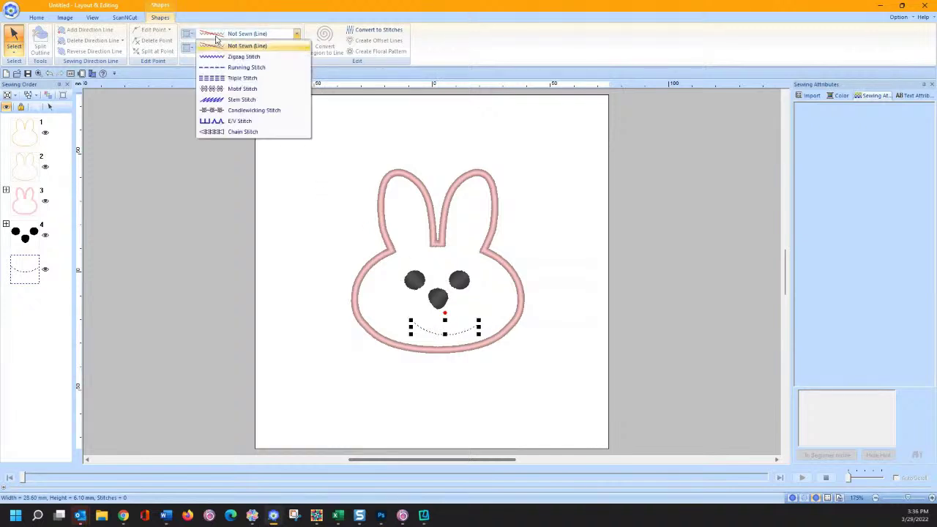
{"action": "left_click", "coordinate": [214, 78]}
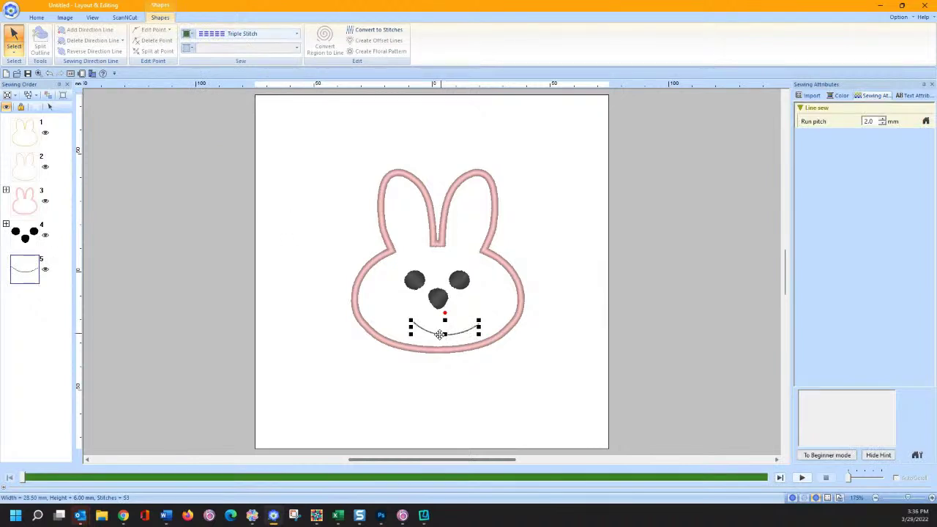
{"action": "left_click", "coordinate": [435, 332]}
{"action": "left_click_drag", "start_coordinate": [435, 332], "coordinate": [429, 329]}
{"action": "left_click", "coordinate": [435, 398]}
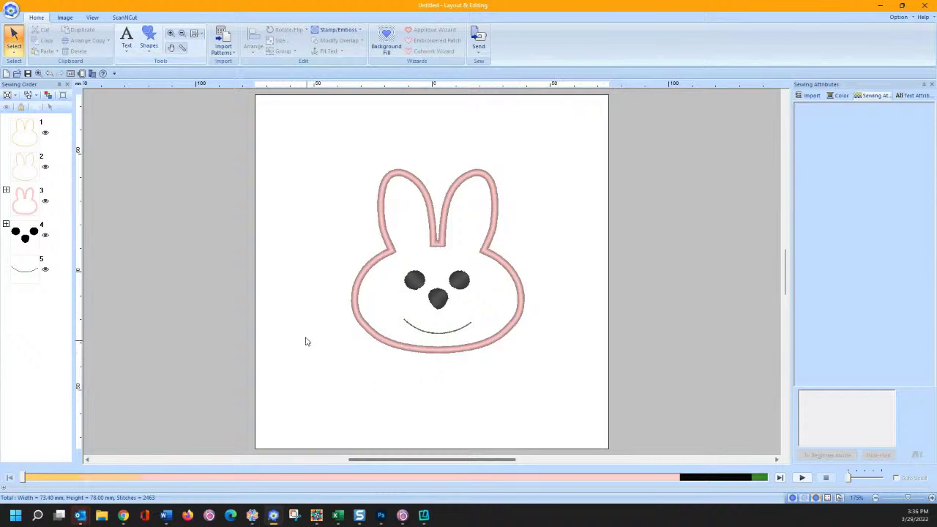
Select the whole rabbit design and center it on the design page.
{"action": "left_click_drag", "start_coordinate": [288, 125], "coordinate": [557, 404]}
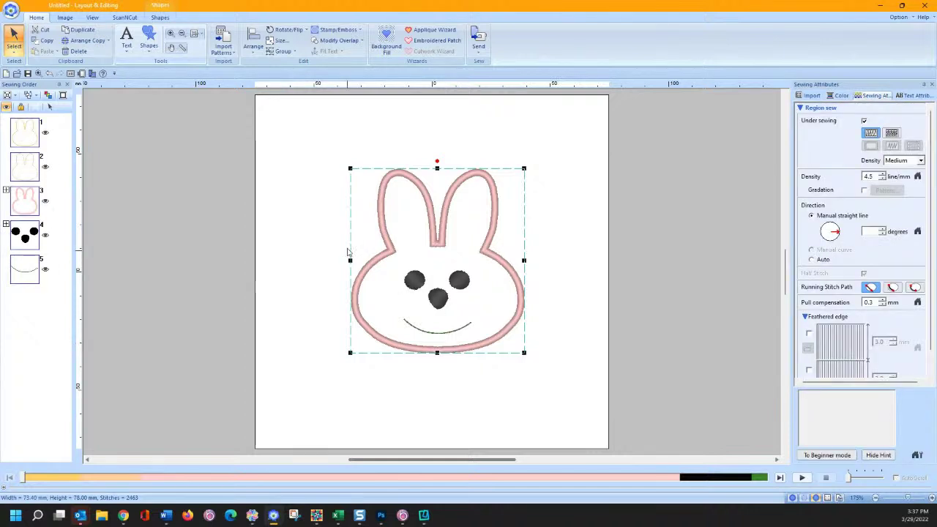
{"action": "left_click_drag", "start_coordinate": [287, 122], "coordinate": [553, 414]}
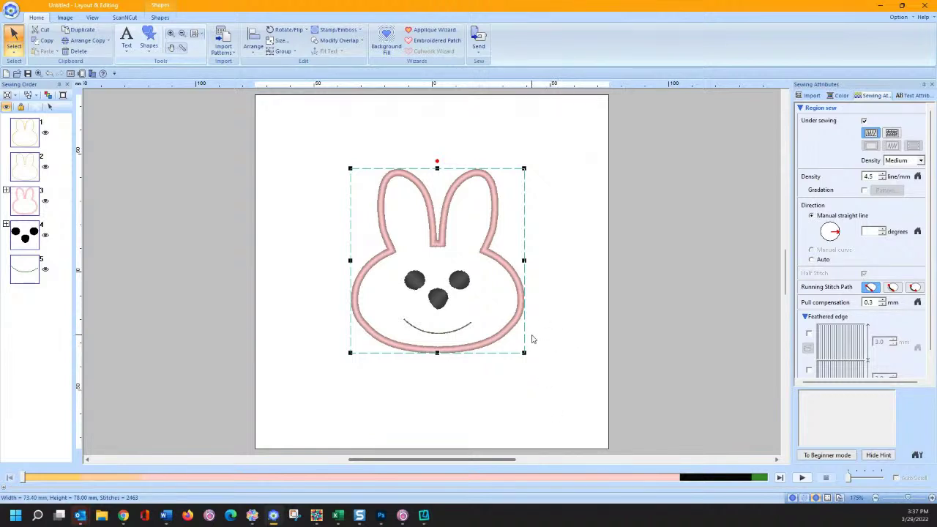
{"action": "key", "text": "ctrl+m"}
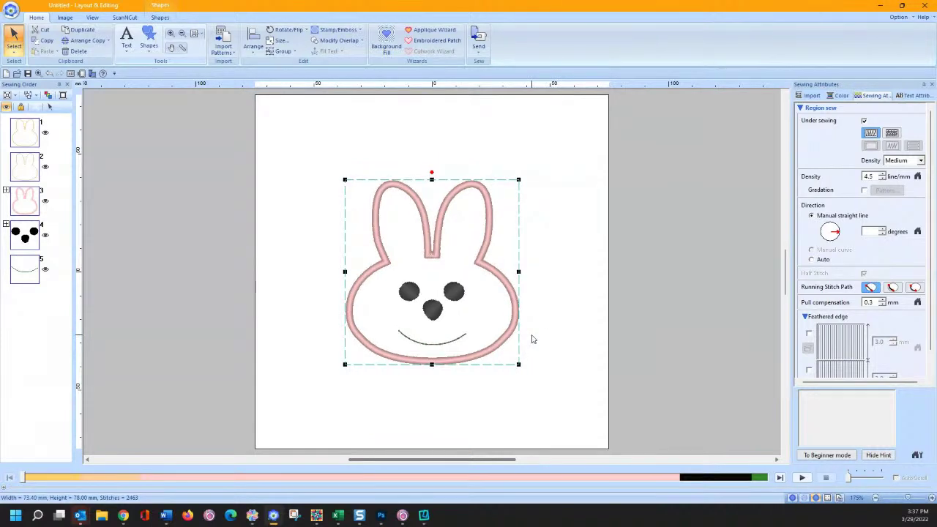
{"action": "left_click", "coordinate": [150, 141]}
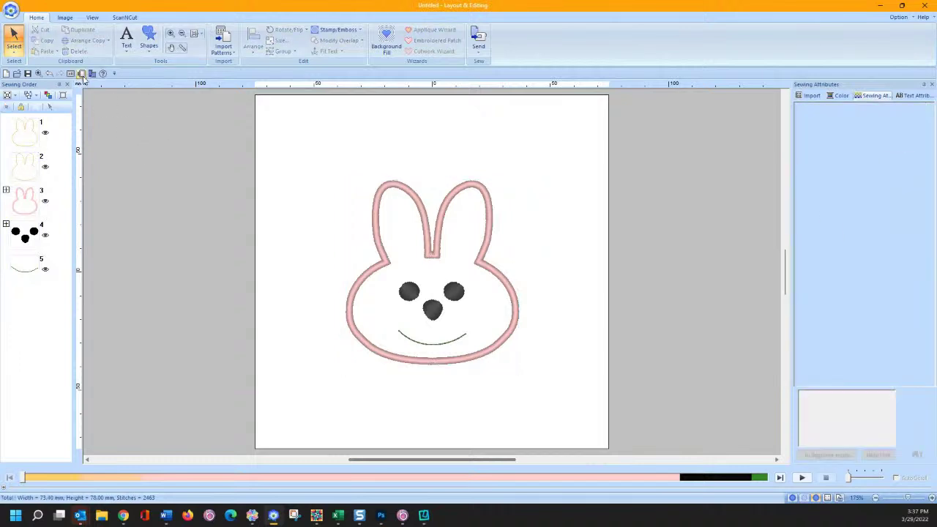
Set the hoop size of the design page to 200 x 200 mm (Quilt Frame).
{"action": "left_click", "coordinate": [82, 74]}
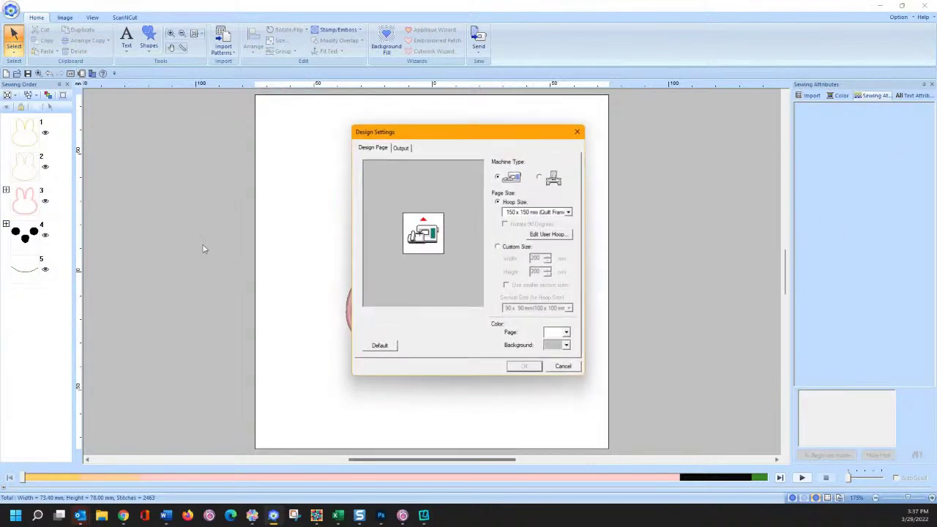
{"action": "left_click", "coordinate": [535, 213]}
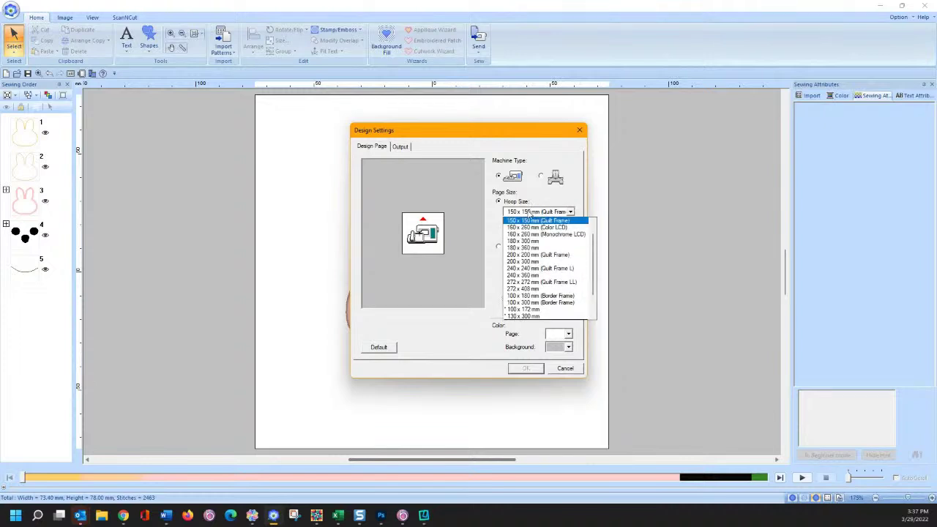
{"action": "left_click", "coordinate": [536, 255]}
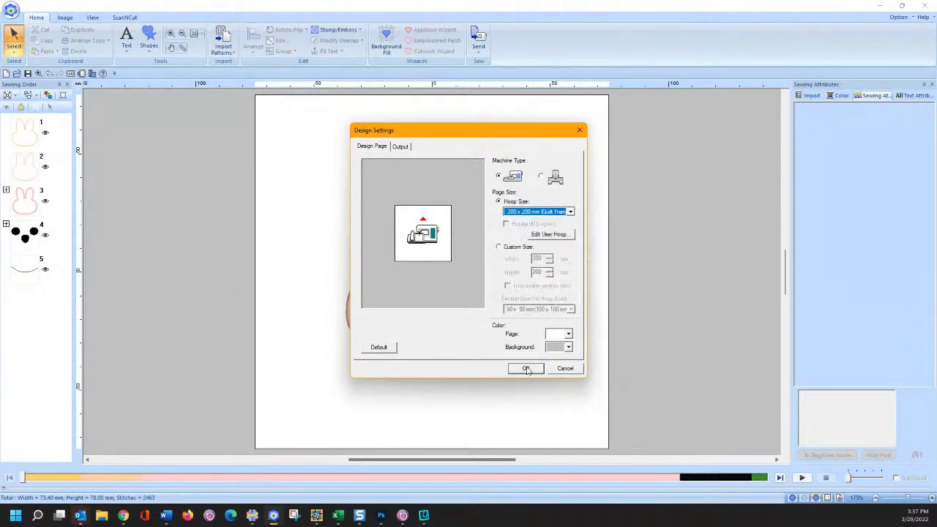
{"action": "left_click", "coordinate": [527, 368]}
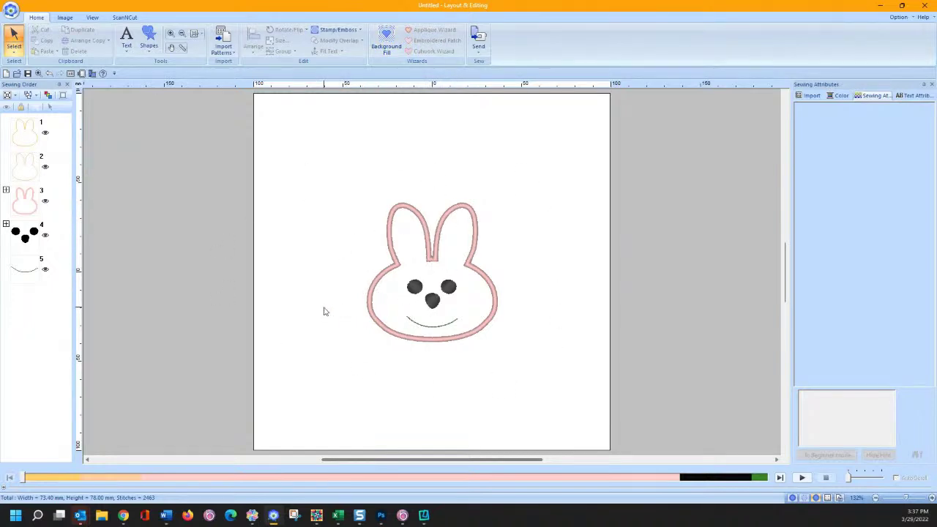
Add a Stippling Fill background around the rabbit with the Background Fill wizard, using a stippling spacing of 10.0 mm.
{"action": "left_click", "coordinate": [385, 42]}
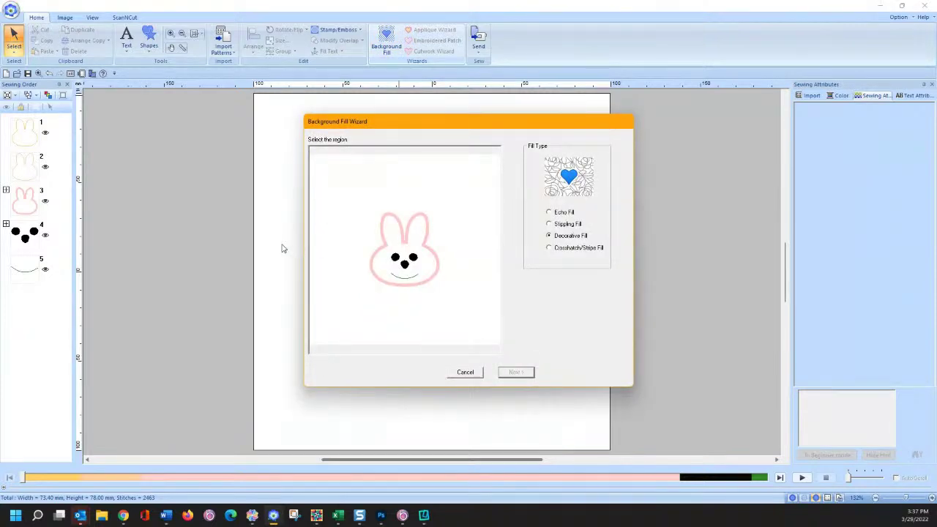
{"action": "left_click", "coordinate": [550, 224]}
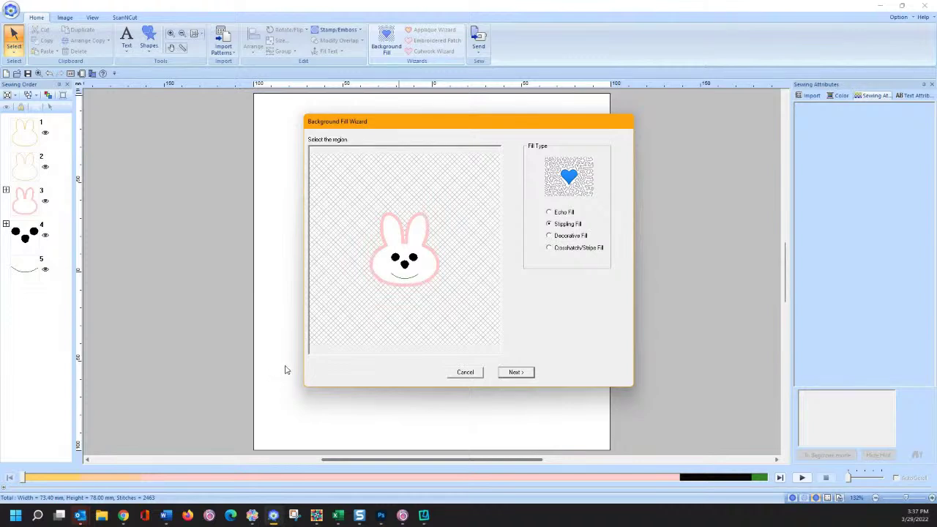
{"action": "left_click", "coordinate": [516, 373]}
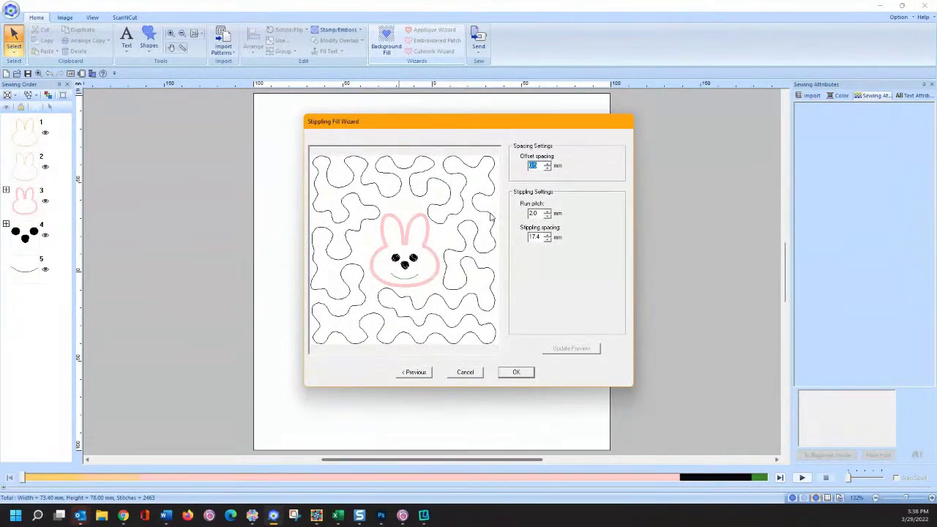
{"action": "left_click", "coordinate": [548, 240]}
{"action": "left_click", "coordinate": [548, 240]}
{"action": "left_click", "coordinate": [548, 241]}
{"action": "left_click", "coordinate": [548, 240]}
{"action": "left_click", "coordinate": [548, 240]}
{"action": "left_click", "coordinate": [572, 350]}
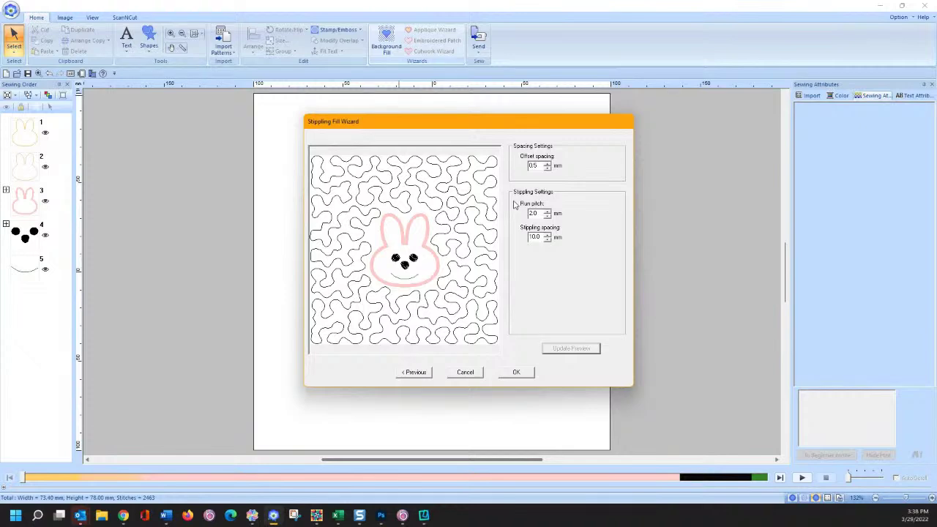
{"action": "left_click", "coordinate": [516, 373]}
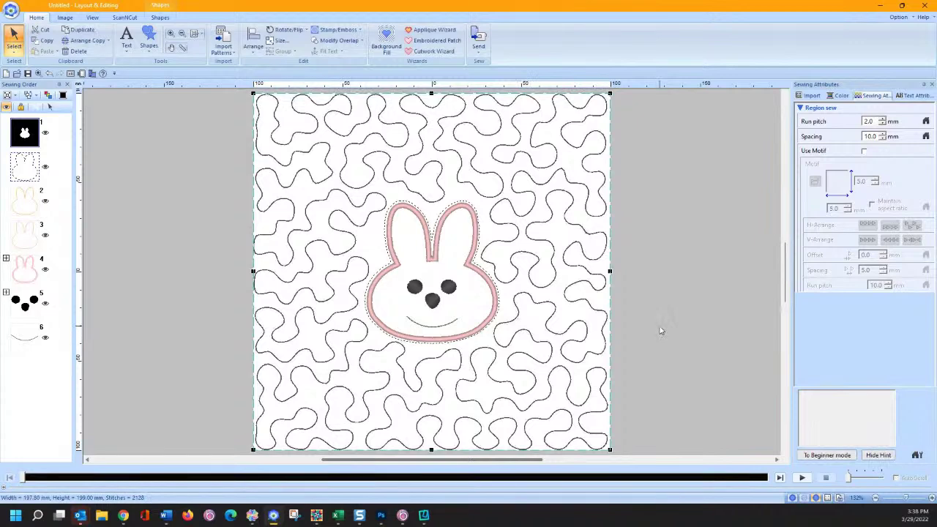
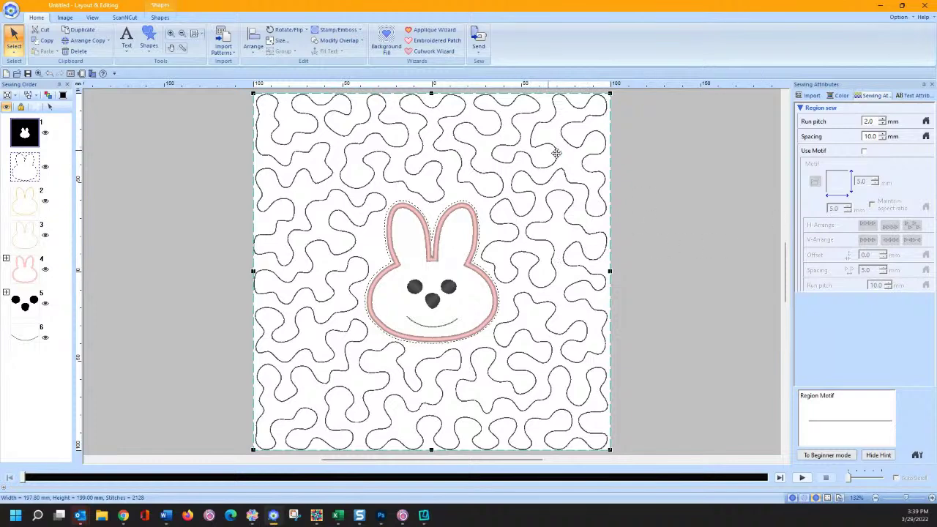
{"action": "left_click", "coordinate": [658, 201]}
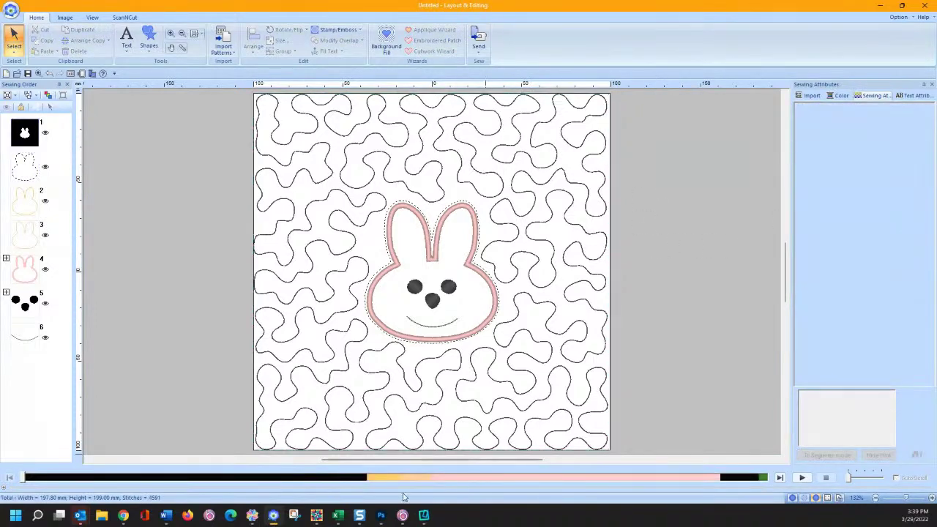
Switch to Advanced Quilt Design and show the Fabrics collection in the Popup Palette.
{"action": "left_click", "coordinate": [320, 519]}
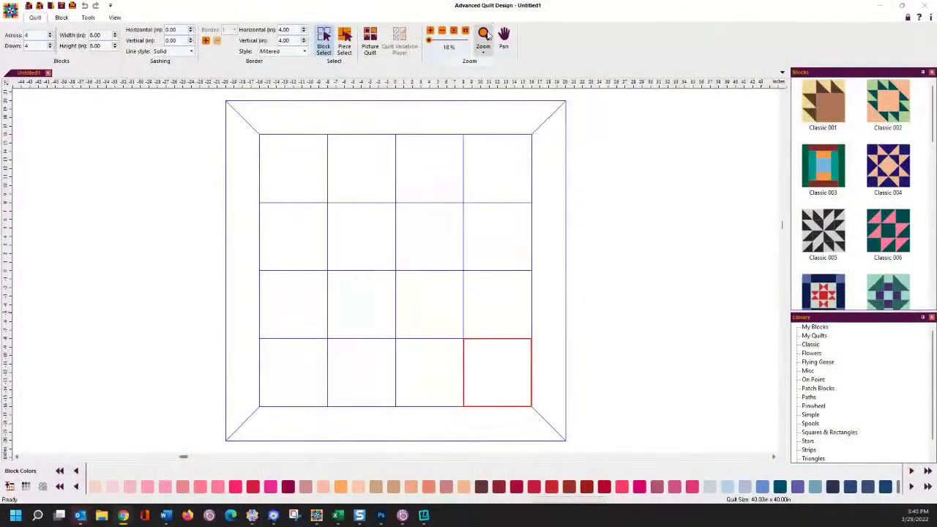
{"action": "left_click", "coordinate": [9, 486]}
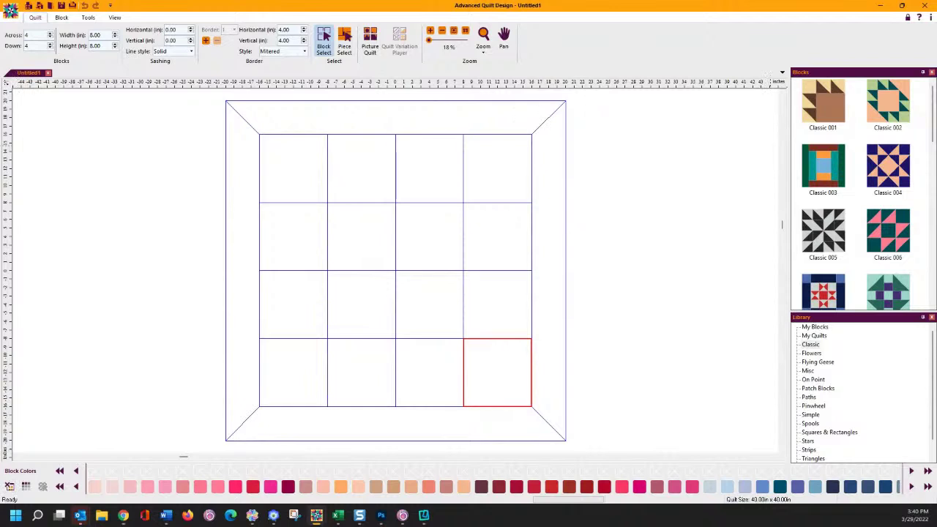
{"action": "left_click_drag", "start_coordinate": [598, 216], "coordinate": [312, 162]}
{"action": "left_click", "coordinate": [230, 179]}
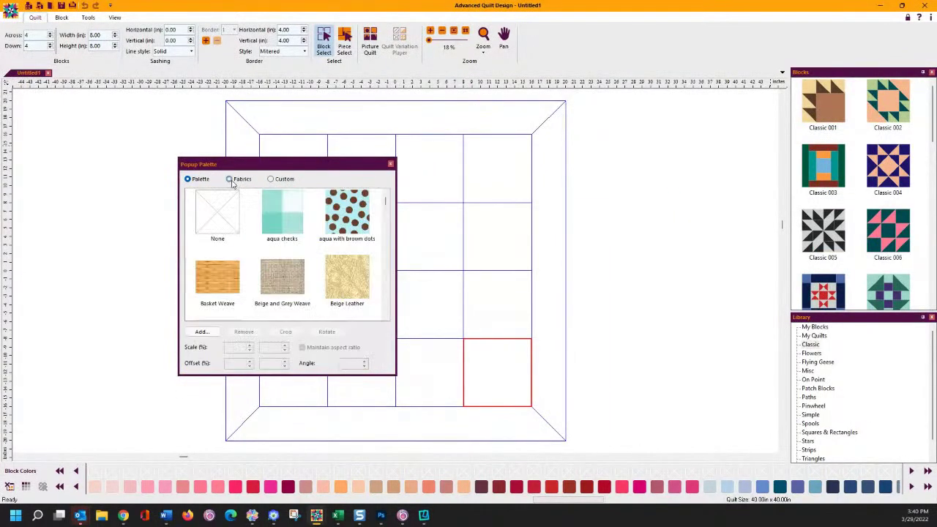
Add the Green leaf image from the Advanced Quilt Design software folder on Data (D:) as a new fabric.
{"action": "left_click", "coordinate": [212, 333]}
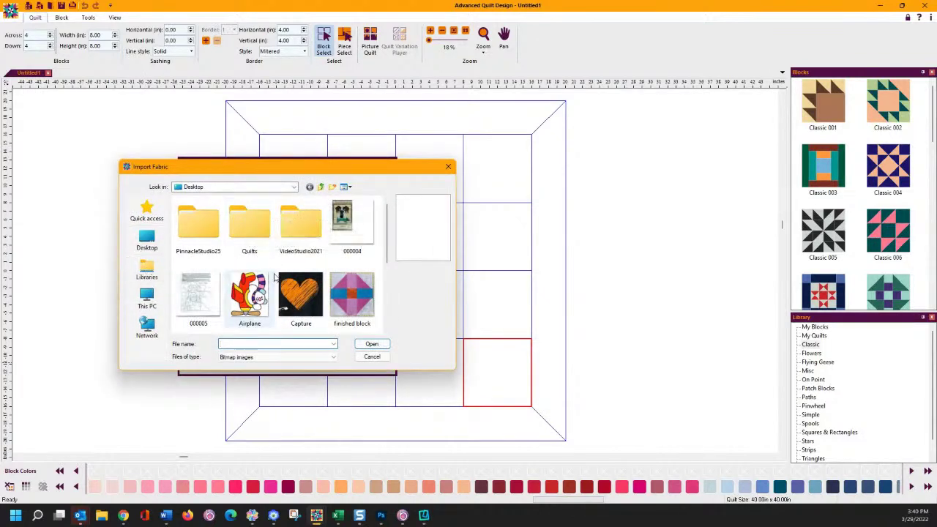
{"action": "scroll", "coordinate": [276, 277], "scroll_direction": "down", "scroll_amount": 3}
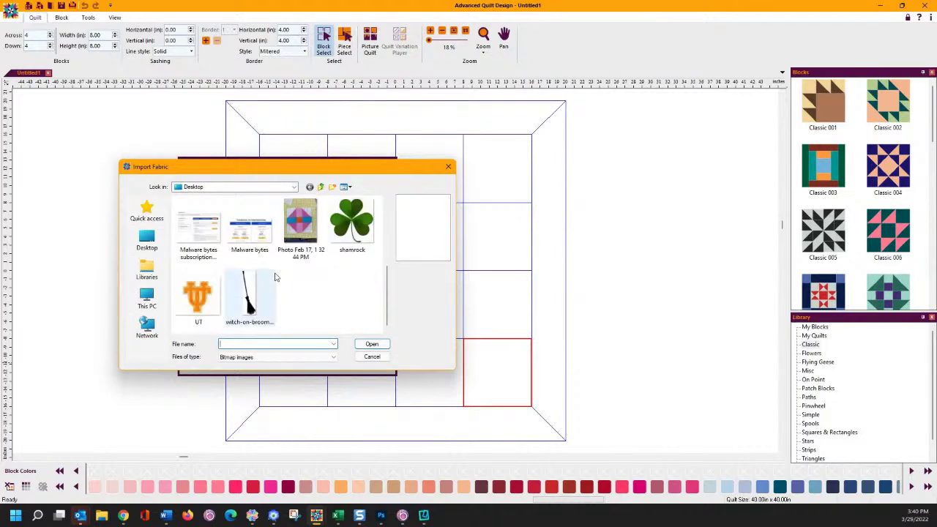
{"action": "left_click", "coordinate": [146, 270]}
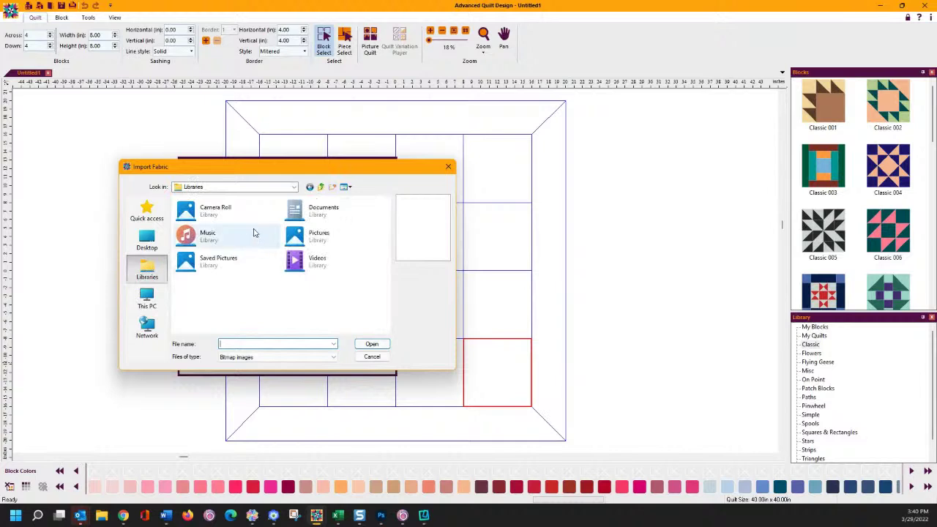
{"action": "left_click", "coordinate": [315, 235]}
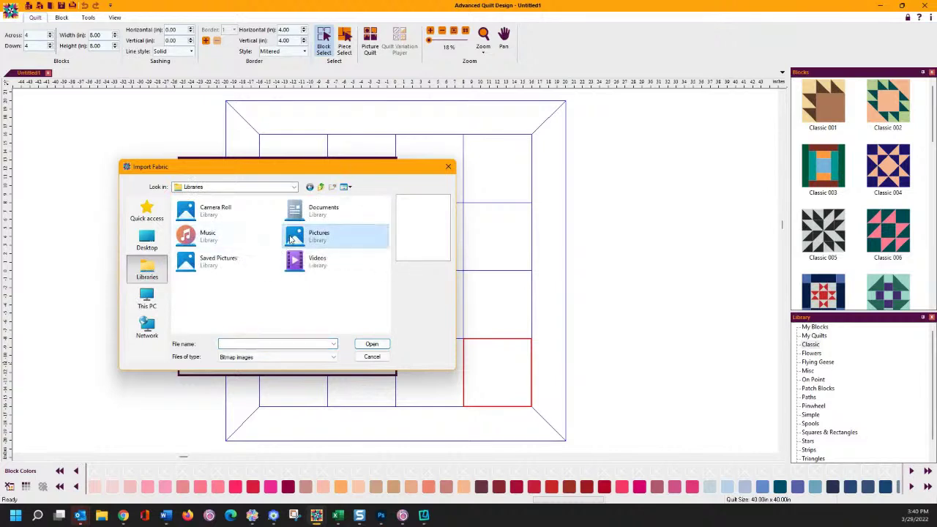
{"action": "left_click", "coordinate": [146, 297]}
{"action": "scroll", "coordinate": [251, 267], "scroll_direction": "down", "scroll_amount": 5}
{"action": "scroll", "coordinate": [241, 234], "scroll_direction": "up", "scroll_amount": 3}
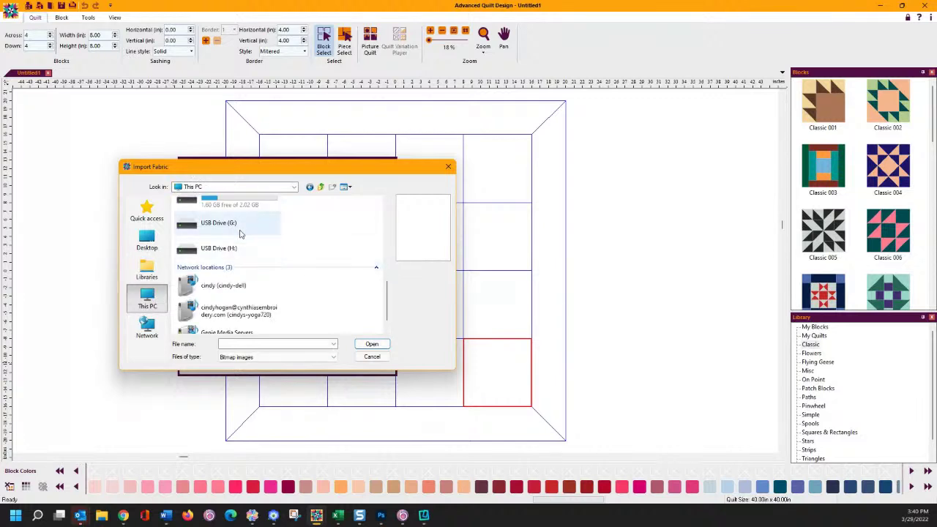
{"action": "double_click", "coordinate": [240, 214]}
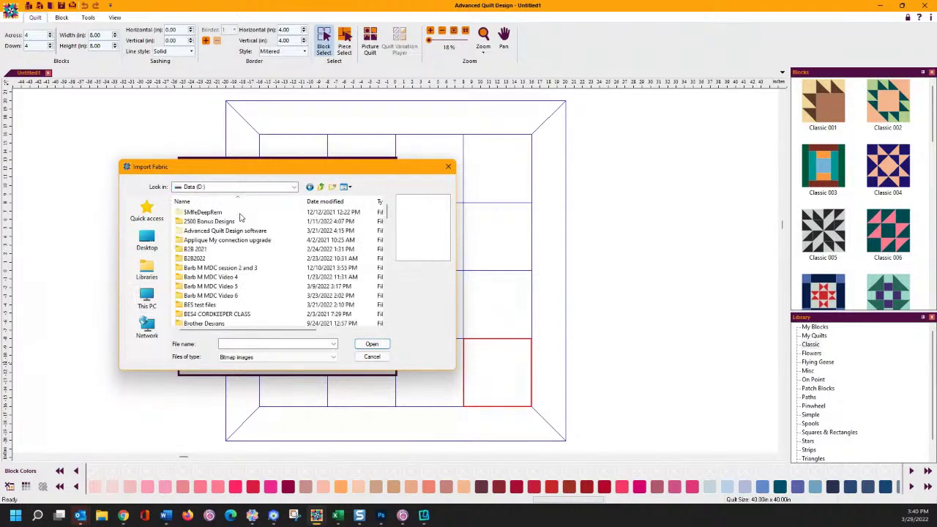
{"action": "double_click", "coordinate": [236, 232]}
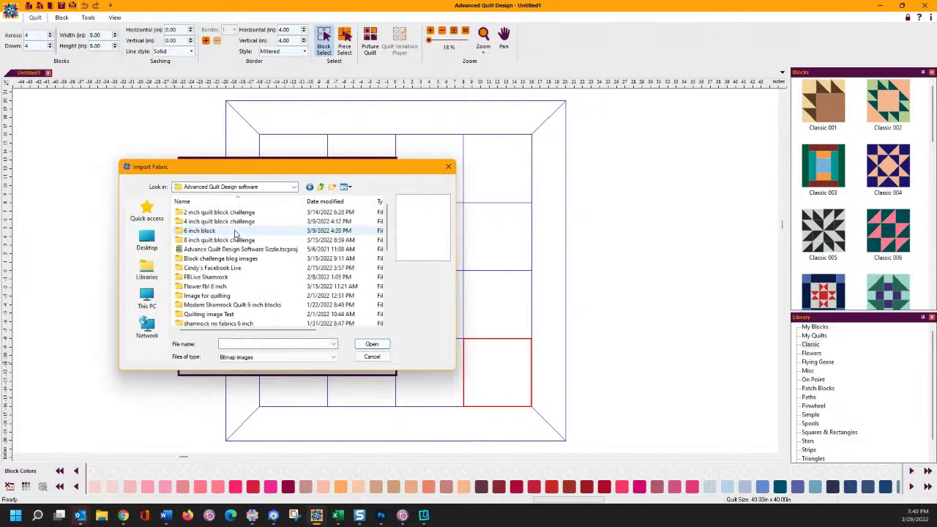
{"action": "scroll", "coordinate": [249, 271], "scroll_direction": "down", "scroll_amount": 5}
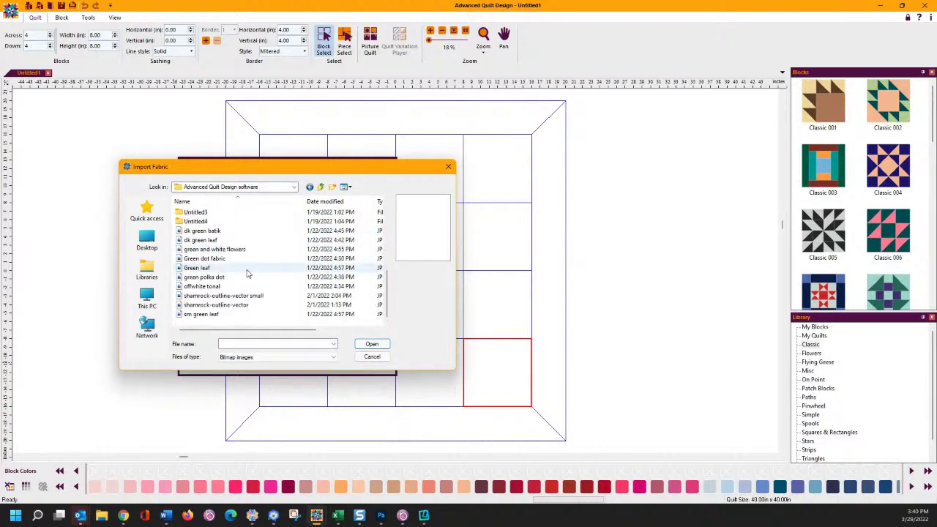
{"action": "left_click", "coordinate": [210, 268]}
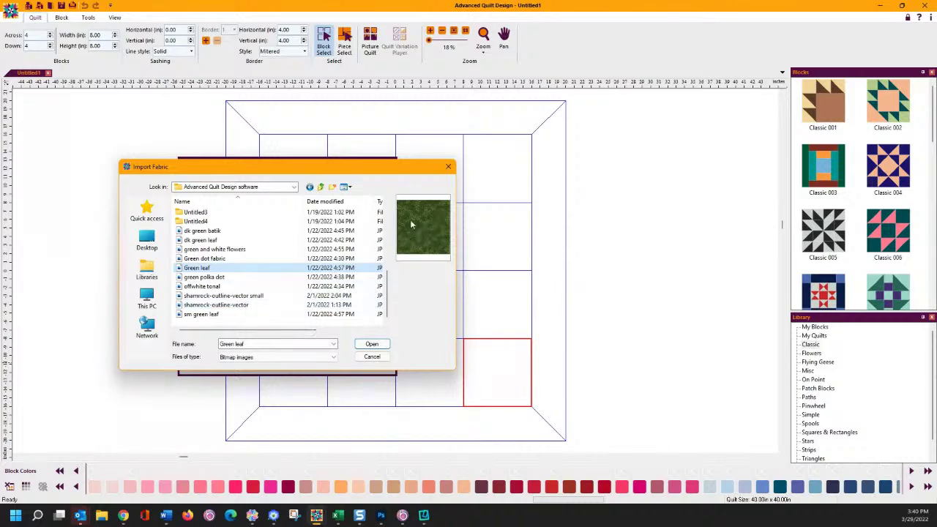
{"action": "left_click", "coordinate": [372, 346]}
Find the imported Green leaf fabric in the Fabrics collection, select it and close the Popup Palette.
{"action": "scroll", "coordinate": [268, 273], "scroll_direction": "down", "scroll_amount": 3}
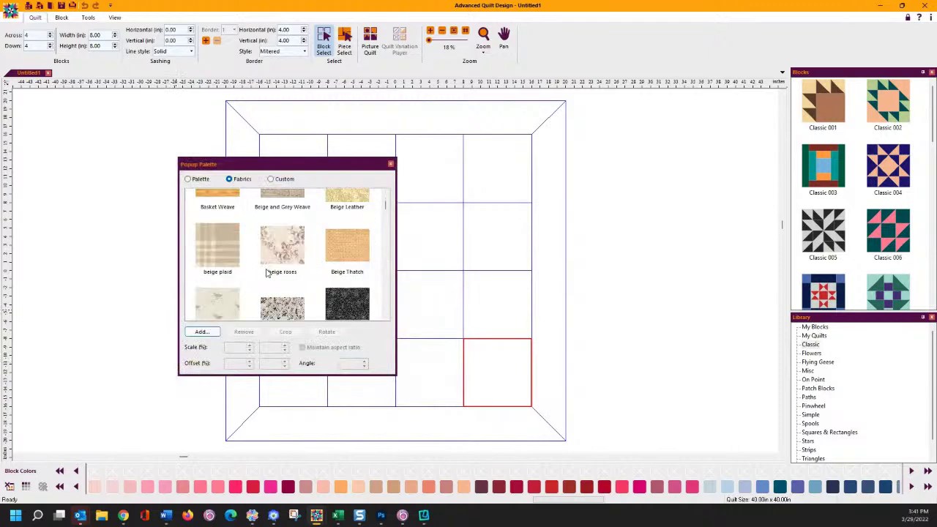
{"action": "scroll", "coordinate": [267, 273], "scroll_direction": "down", "scroll_amount": 3}
{"action": "scroll", "coordinate": [306, 253], "scroll_direction": "down", "scroll_amount": 5}
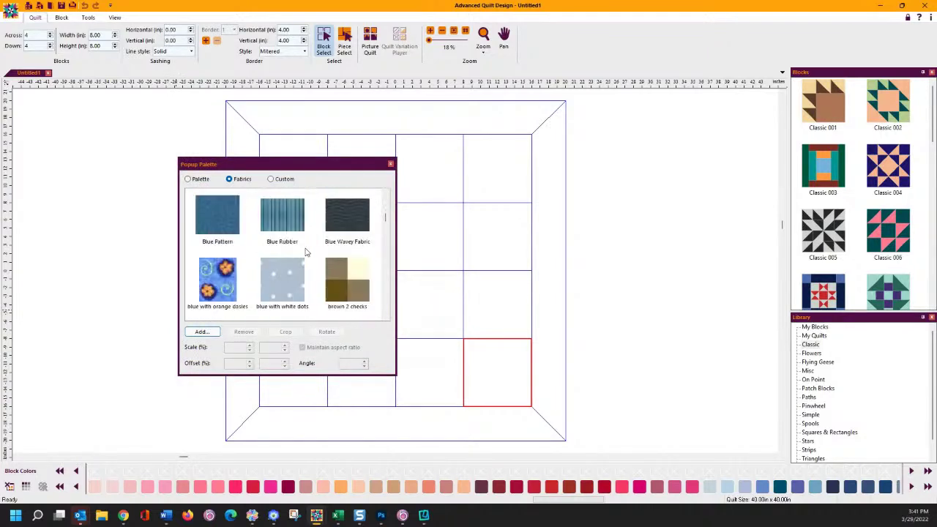
{"action": "scroll", "coordinate": [306, 253], "scroll_direction": "down", "scroll_amount": 8}
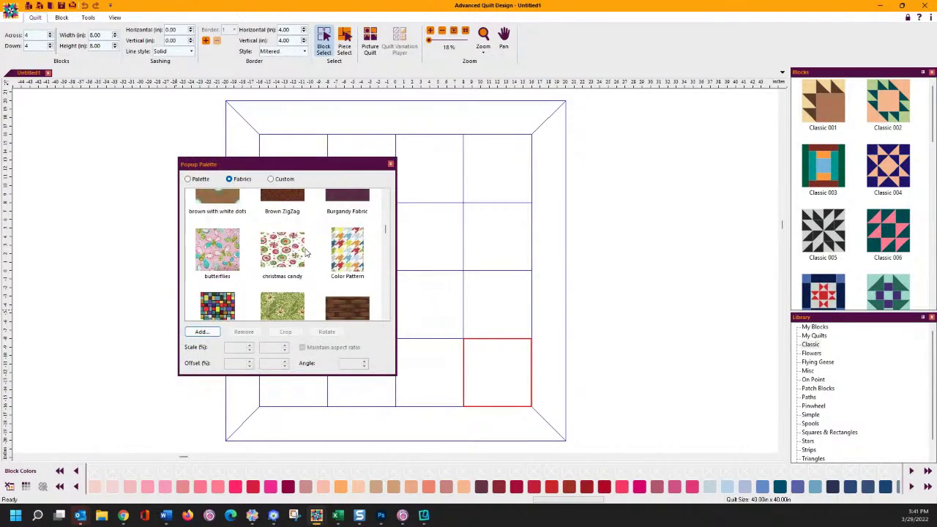
{"action": "scroll", "coordinate": [306, 252], "scroll_direction": "down", "scroll_amount": 2}
{"action": "scroll", "coordinate": [306, 252], "scroll_direction": "down", "scroll_amount": 2}
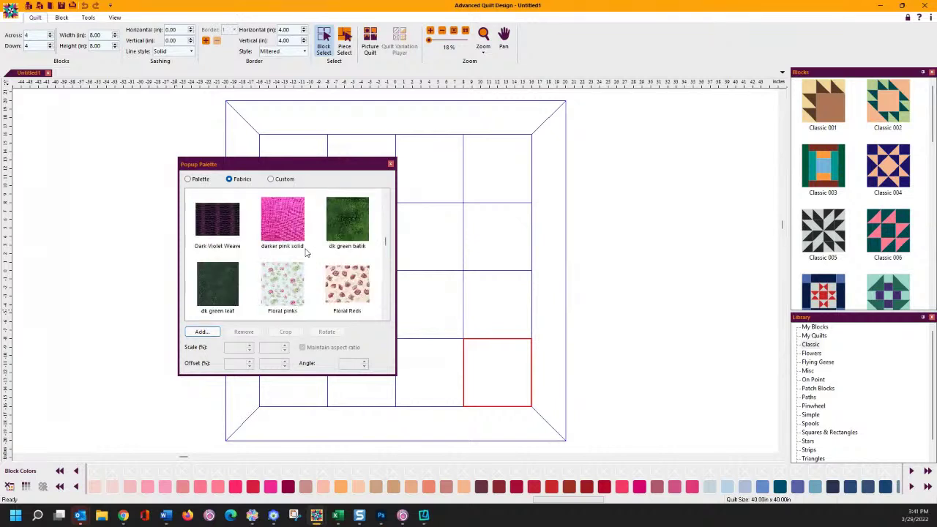
{"action": "left_click", "coordinate": [228, 280]}
{"action": "scroll", "coordinate": [241, 277], "scroll_direction": "down", "scroll_amount": 1}
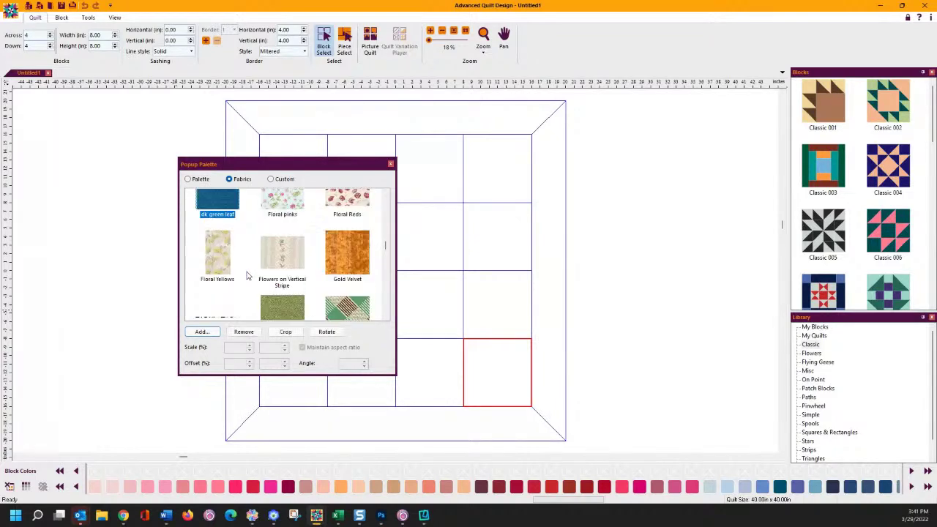
{"action": "scroll", "coordinate": [256, 272], "scroll_direction": "down", "scroll_amount": 2}
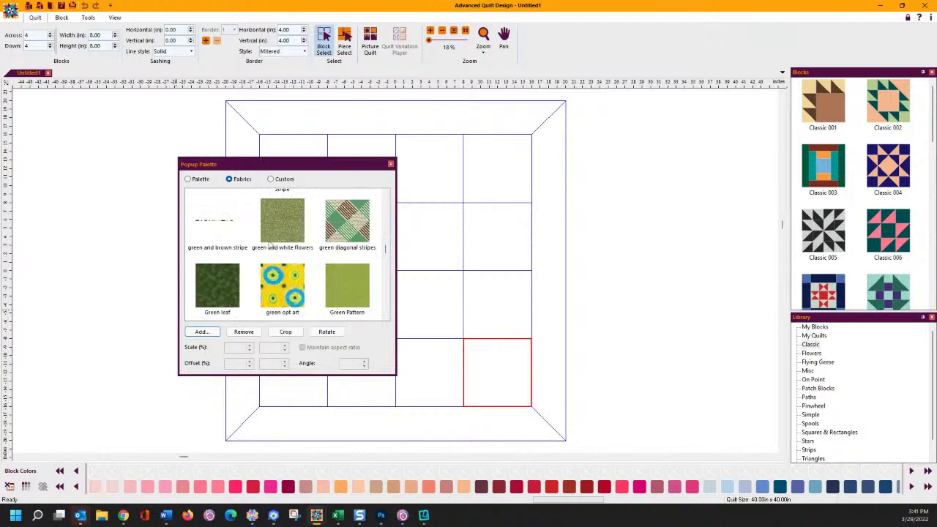
{"action": "left_click", "coordinate": [231, 282]}
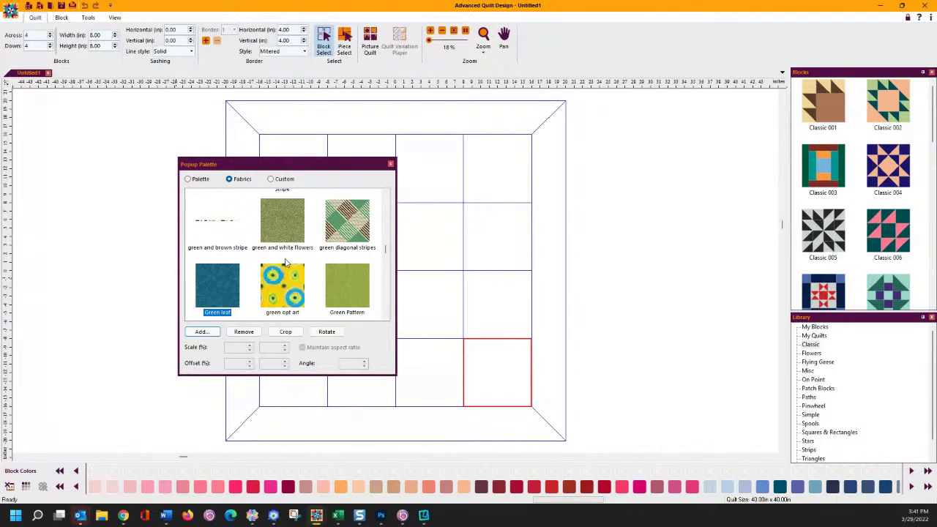
{"action": "left_click", "coordinate": [391, 163]}
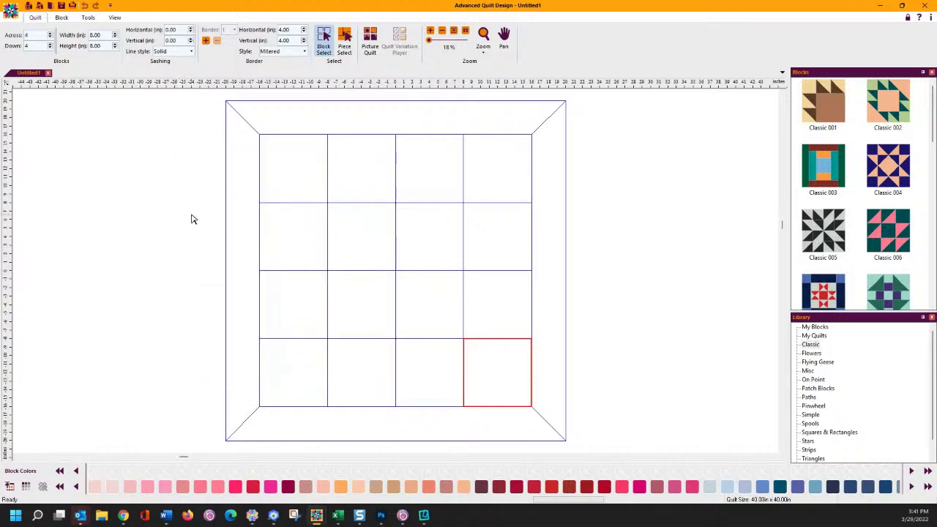
Open the Stars 006 block from the Stars library category for editing.
{"action": "left_click", "coordinate": [61, 17]}
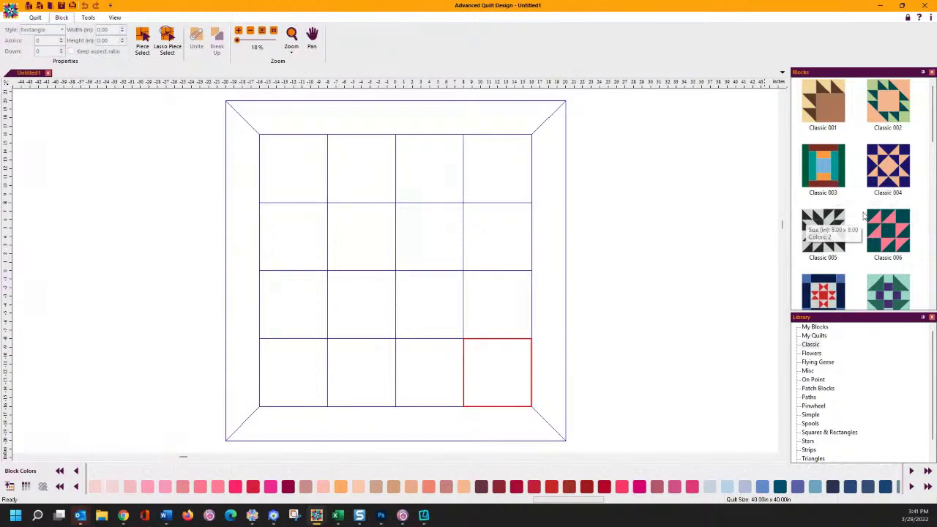
{"action": "left_click", "coordinate": [890, 227]}
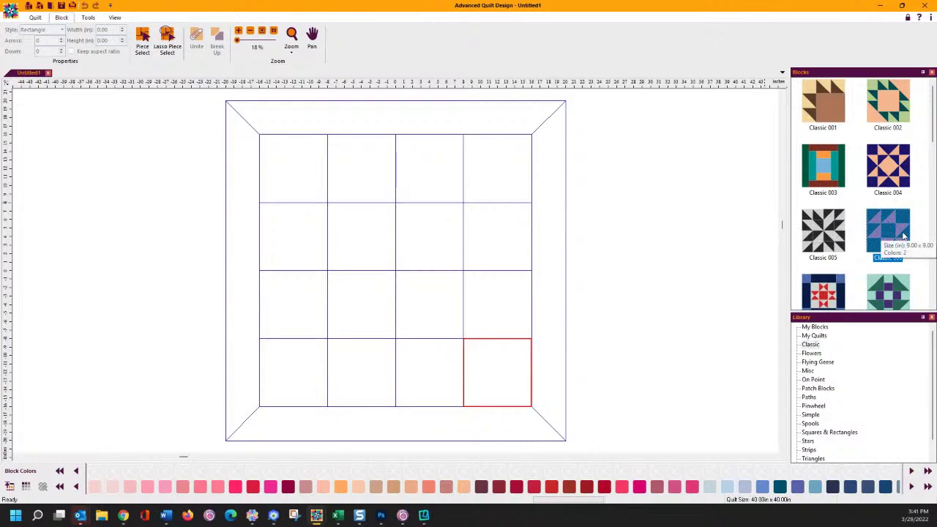
{"action": "left_click", "coordinate": [900, 231]}
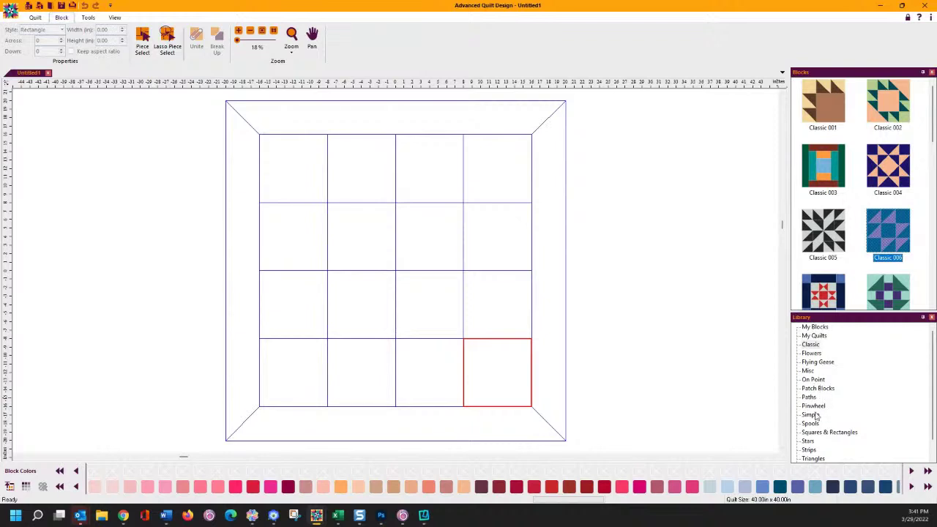
{"action": "left_click", "coordinate": [808, 441]}
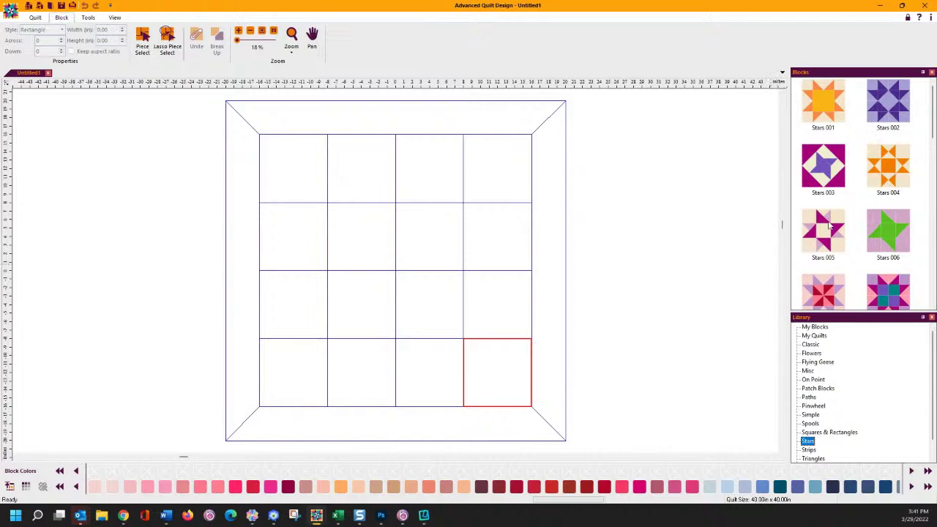
{"action": "left_click", "coordinate": [881, 233]}
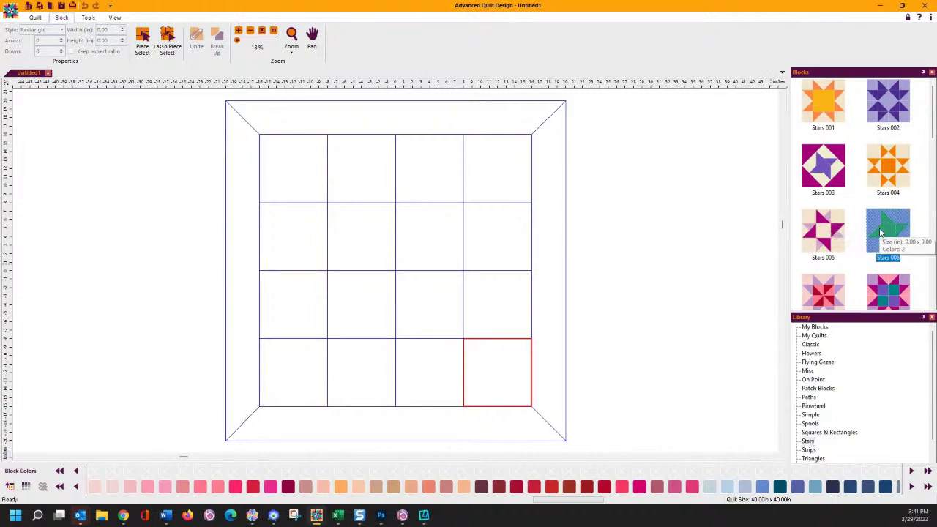
{"action": "right_click", "coordinate": [881, 233]}
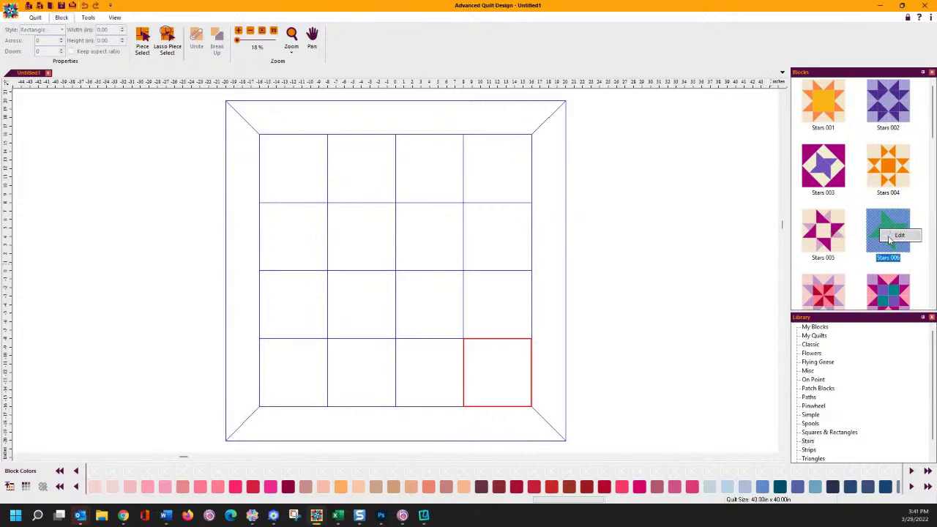
{"action": "left_click", "coordinate": [891, 236]}
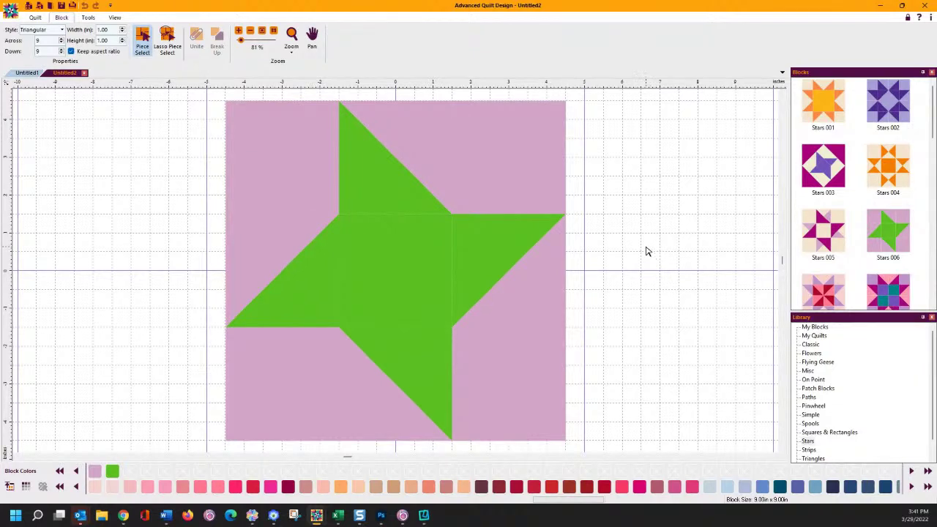
Unite the star's upper green point with the lavender triangle beside it into one green square.
{"action": "left_click", "coordinate": [387, 185]}
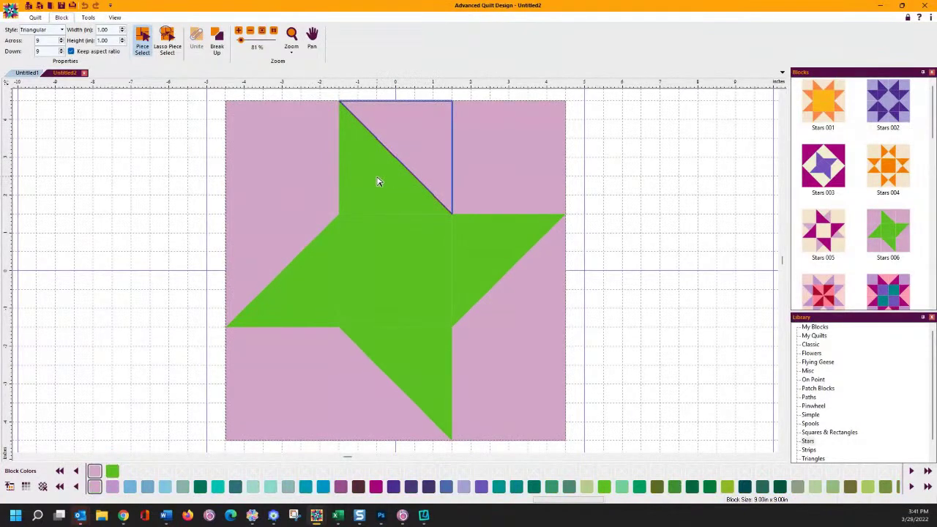
{"action": "left_click", "coordinate": [378, 182]}
{"action": "left_click", "coordinate": [418, 129]}
{"action": "left_click", "coordinate": [364, 175]}
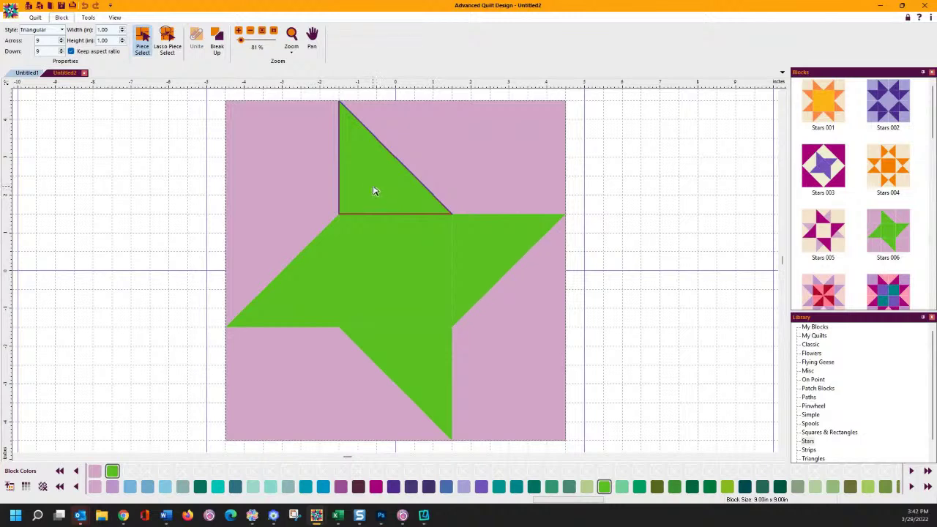
{"action": "left_click", "coordinate": [424, 140], "text": "shift"}
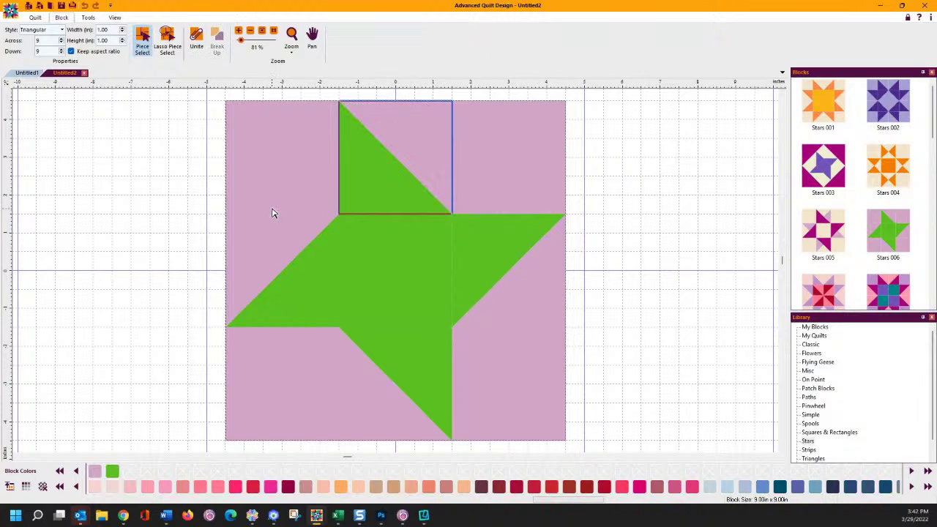
{"action": "left_click", "coordinate": [196, 42]}
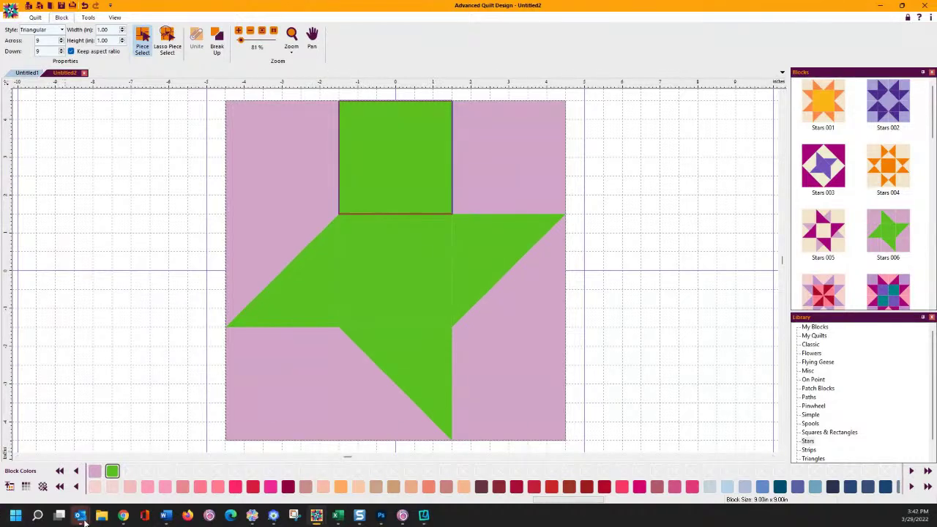
Open the multicoloured Stars 019 block from the Stars category for editing.
{"action": "mouse_move", "coordinate": [80, 514]}
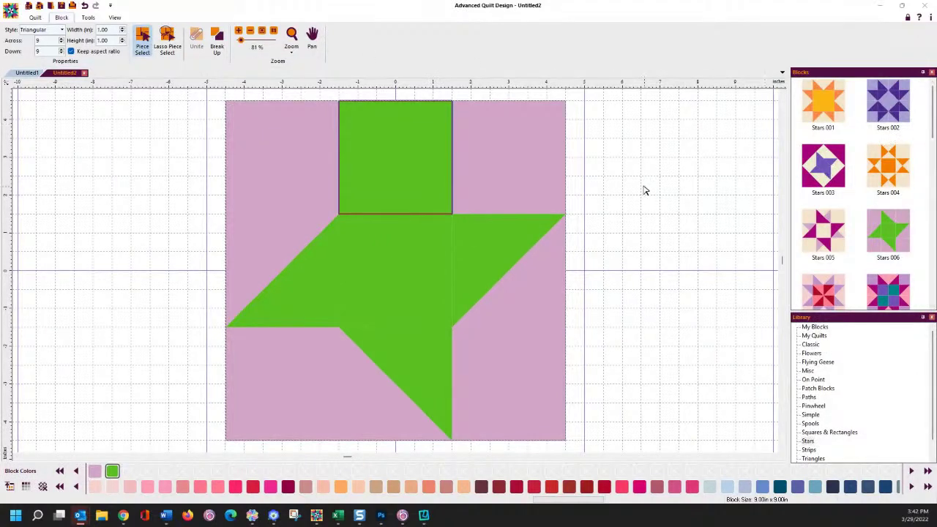
{"action": "scroll", "coordinate": [859, 224], "scroll_direction": "down", "scroll_amount": 4}
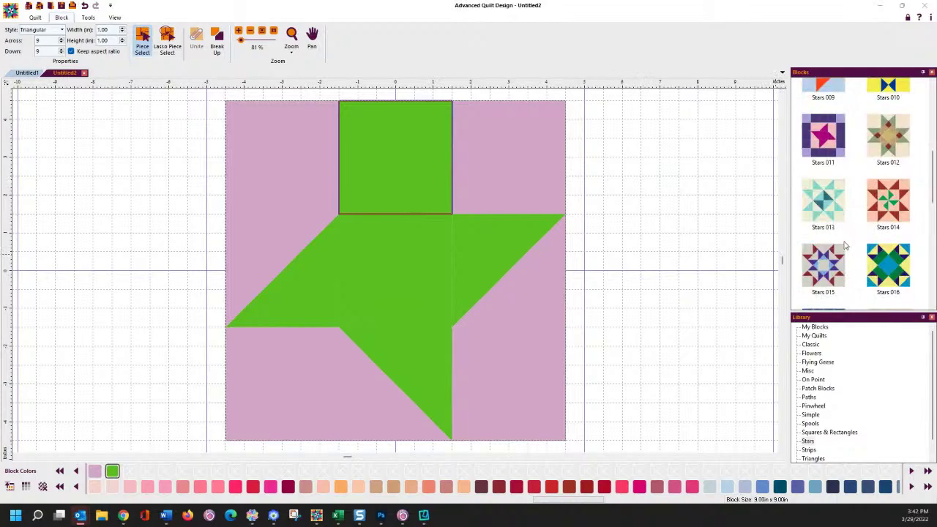
{"action": "scroll", "coordinate": [846, 242], "scroll_direction": "down", "scroll_amount": 3}
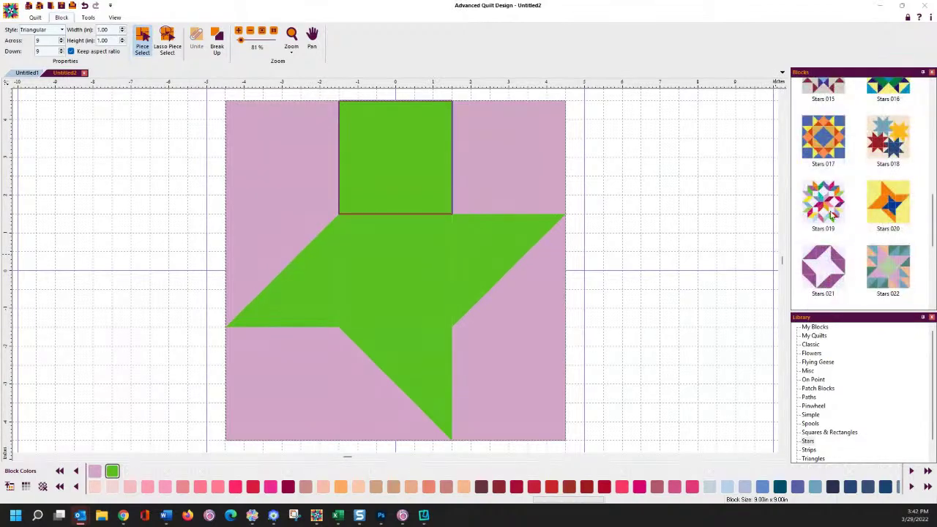
{"action": "double_click", "coordinate": [831, 212]}
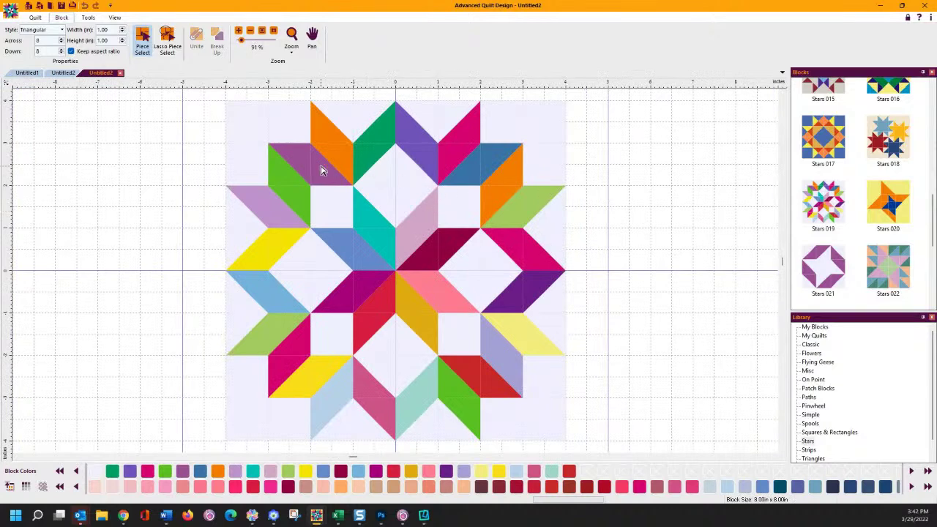
Unite the purple triangle near the block's upper left with the adjoining orange triangle into one purple square.
{"action": "left_click", "coordinate": [335, 168]}
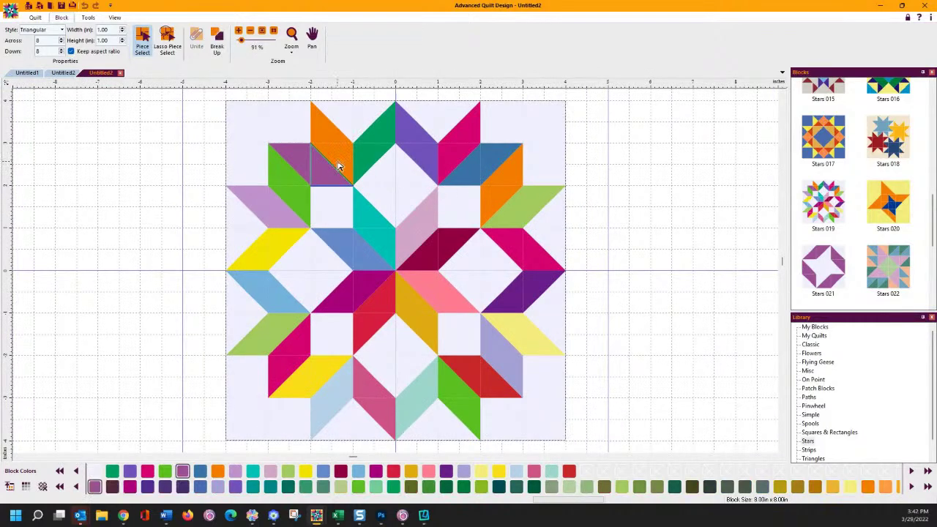
{"action": "left_click", "coordinate": [339, 167]}
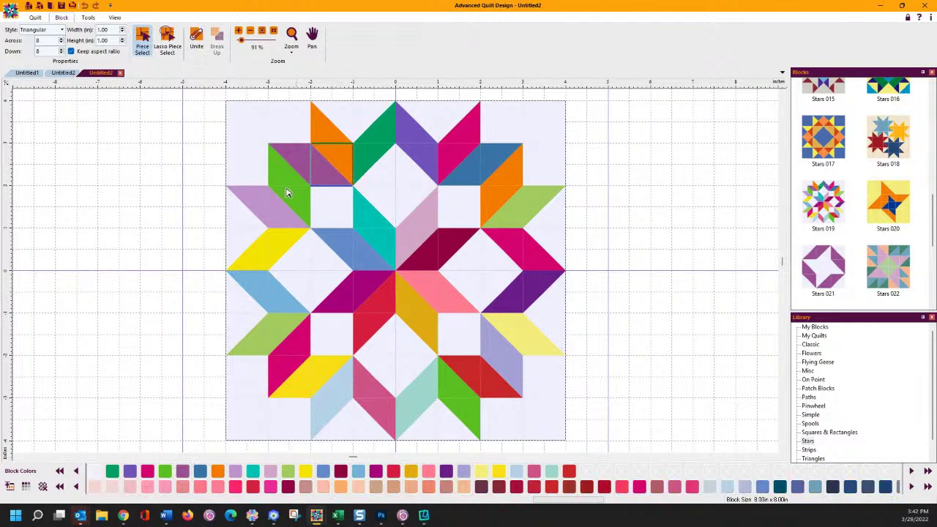
{"action": "left_click", "coordinate": [325, 180]}
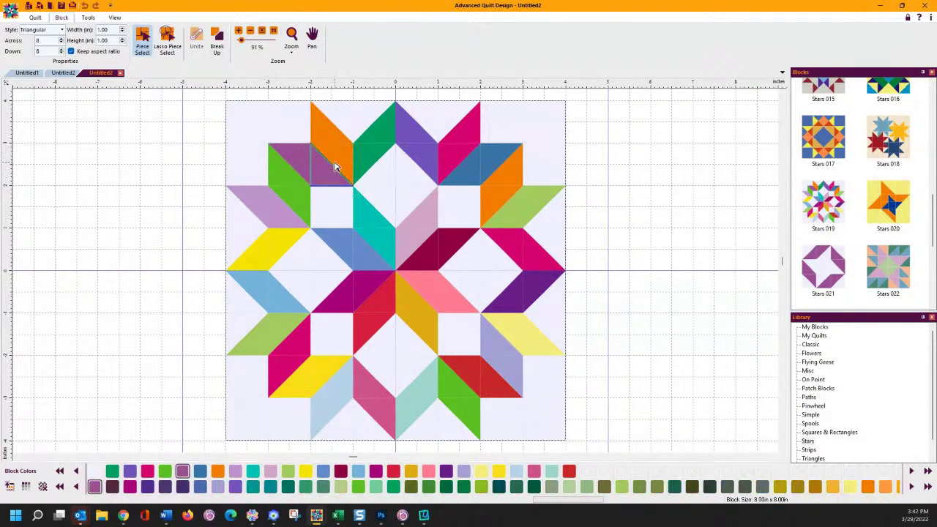
{"action": "left_click", "coordinate": [335, 160]}
{"action": "left_click", "coordinate": [196, 41]}
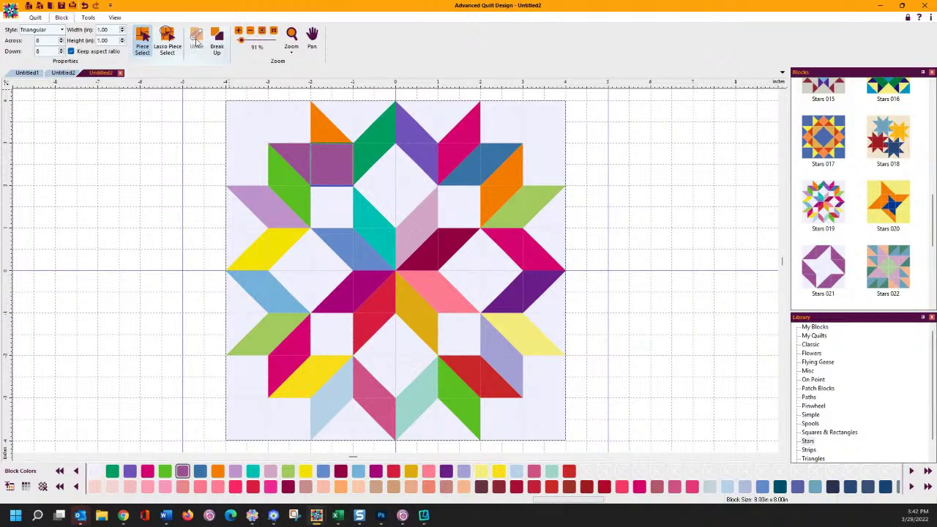
{"action": "left_click", "coordinate": [375, 176]}
{"action": "left_click", "coordinate": [404, 173], "text": "ctrl"}
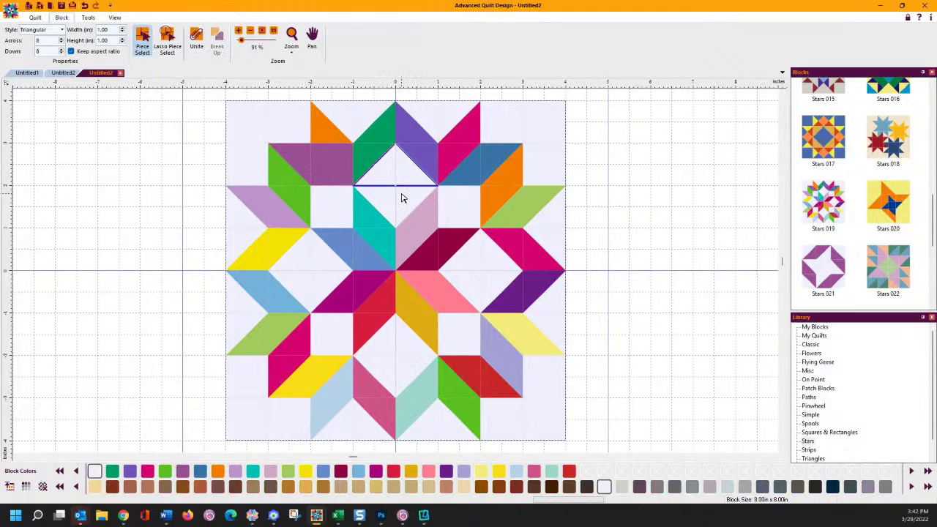
{"action": "left_click", "coordinate": [405, 197], "text": "ctrl"}
{"action": "left_click", "coordinate": [386, 201], "text": "ctrl"}
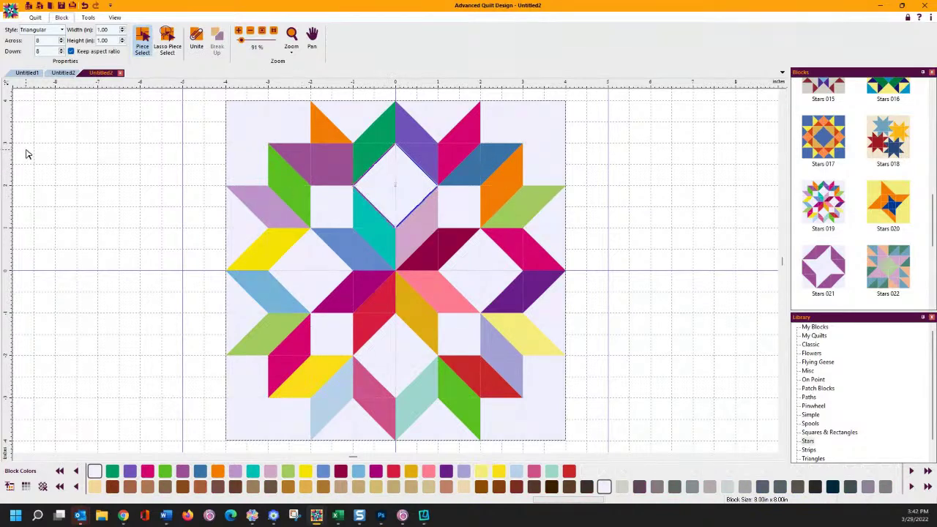
{"action": "key", "text": "ctrl+u"}
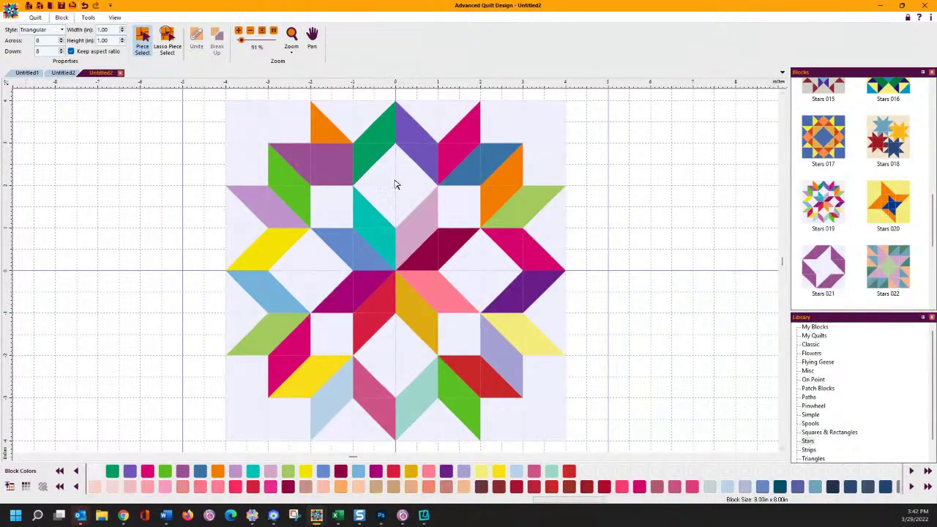
Unite the four pale triangles of the upper central diamond into one piece and clear the selection.
{"action": "left_click", "coordinate": [394, 181]}
{"action": "left_click", "coordinate": [408, 183], "text": "ctrl"}
{"action": "left_click", "coordinate": [408, 197], "text": "ctrl"}
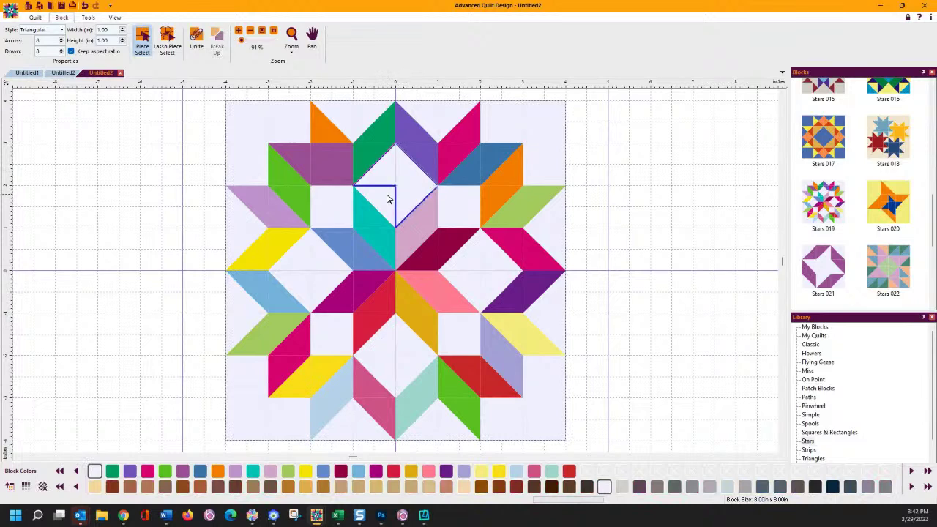
{"action": "left_click", "coordinate": [196, 40]}
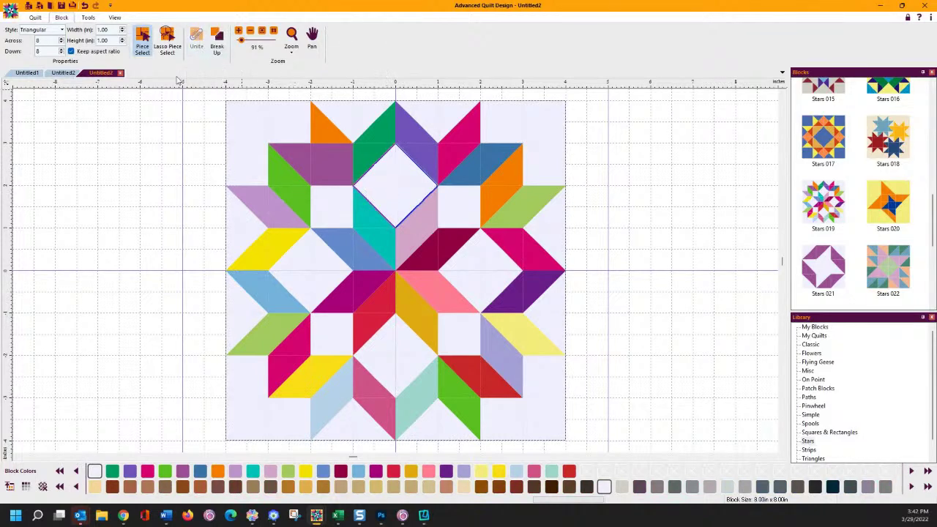
{"action": "left_click", "coordinate": [666, 203]}
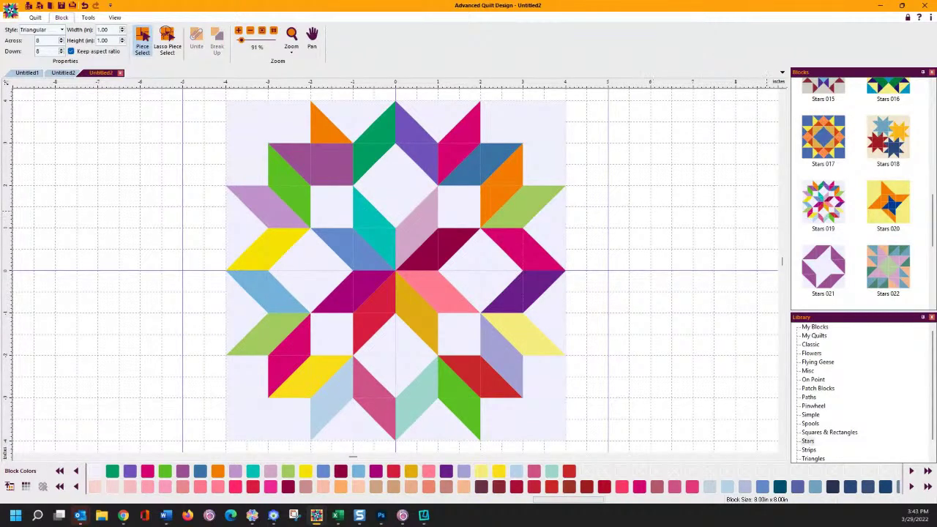
Bring up Brother CanvasWorkspace and return to Advanced Quilt Design.
{"action": "left_click", "coordinate": [252, 515]}
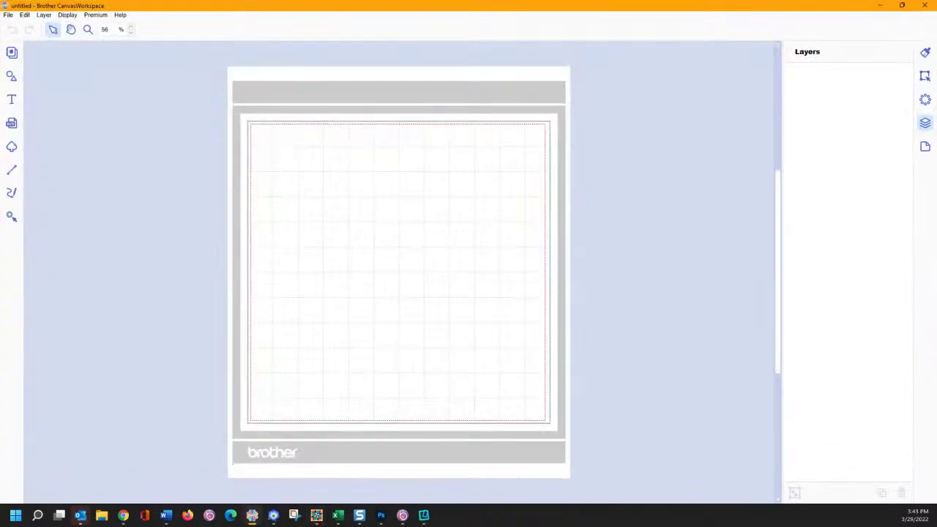
{"action": "left_click", "coordinate": [252, 515]}
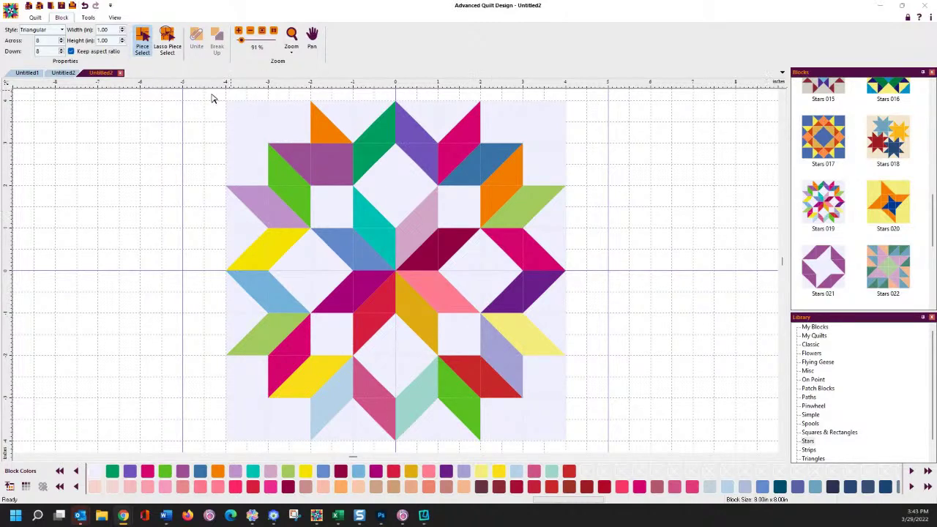
Fill the united upper central diamond of the star block with the Green leaf fabric.
{"action": "left_click", "coordinate": [386, 189]}
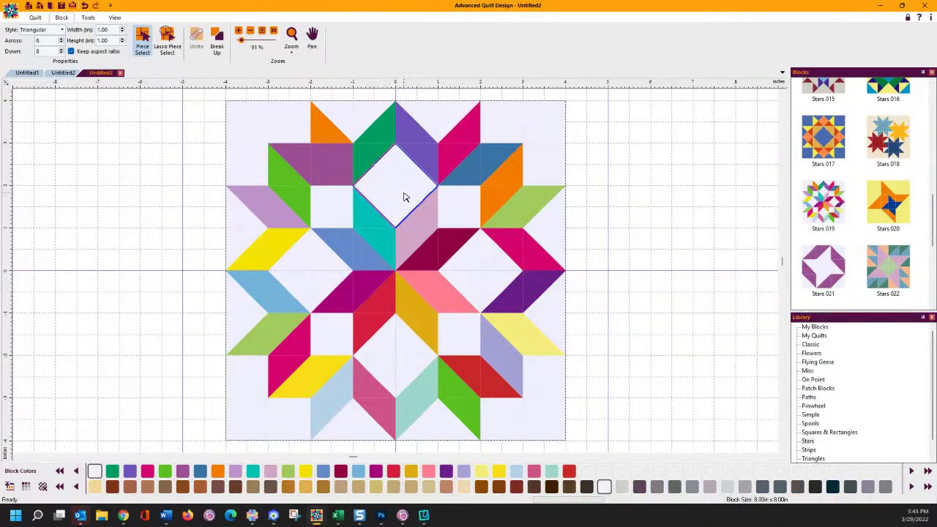
{"action": "left_click", "coordinate": [404, 196]}
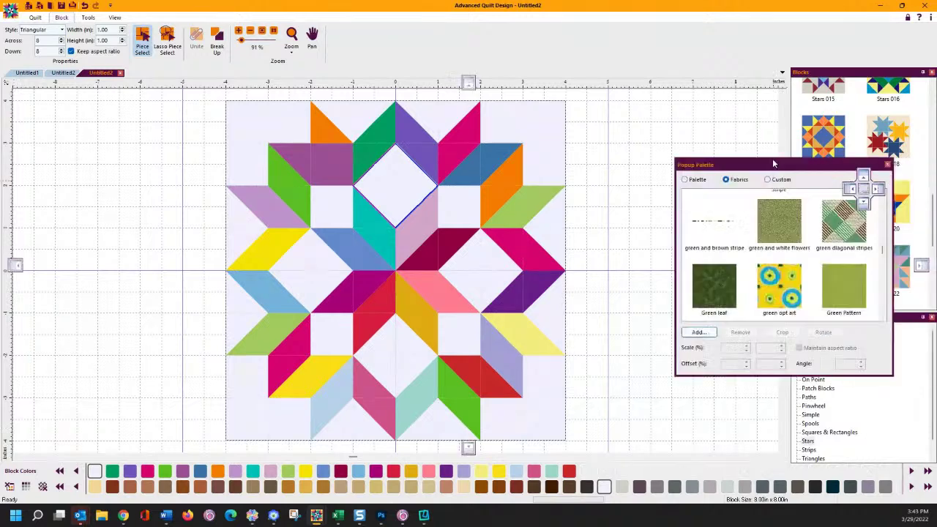
{"action": "left_click_drag", "start_coordinate": [818, 160], "coordinate": [199, 132]}
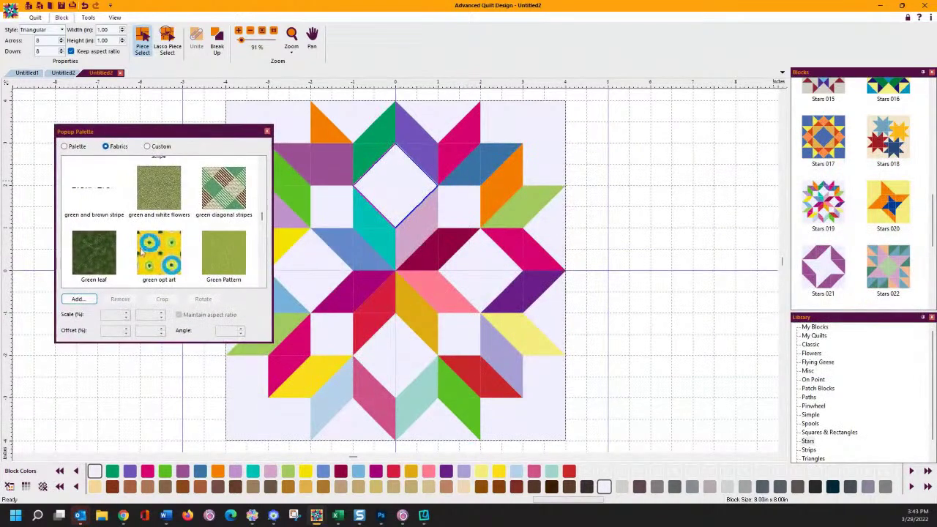
{"action": "left_click", "coordinate": [94, 253]}
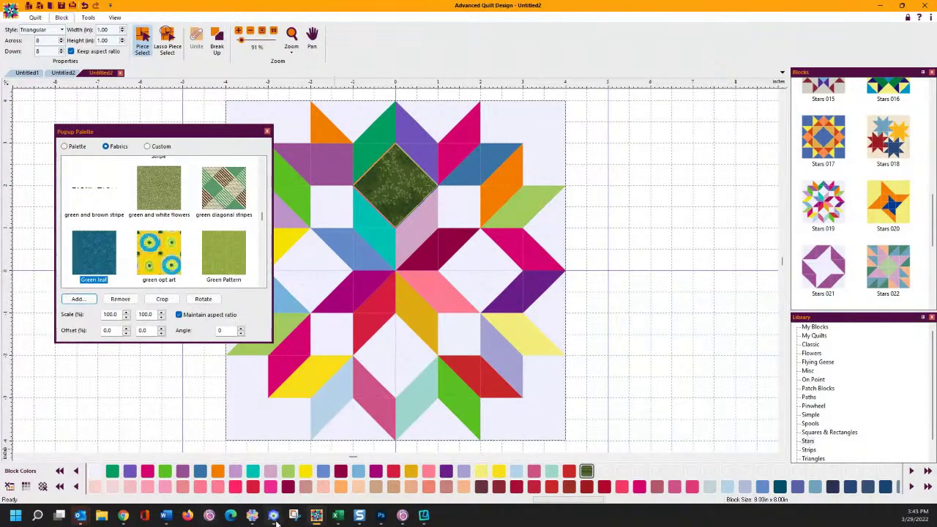
Switch to Pacesetter BES4 Dream Edition and add the Applique 008 beehive design from the Applique Shapes folder.
{"action": "left_click", "coordinate": [402, 516]}
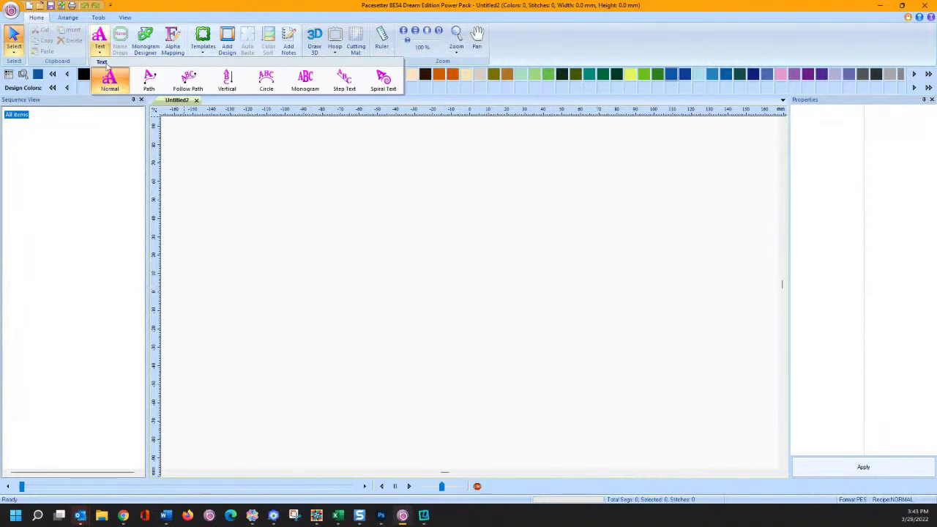
{"action": "left_click", "coordinate": [230, 48]}
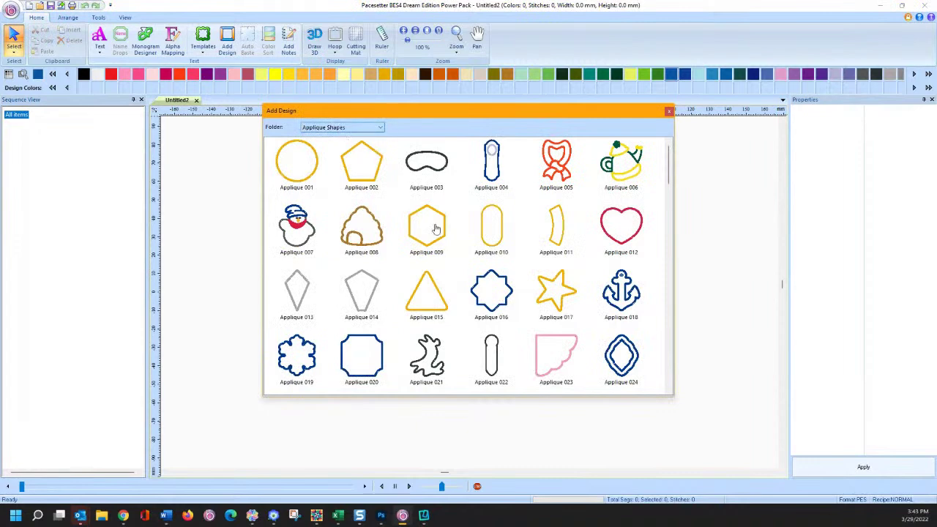
{"action": "double_click", "coordinate": [352, 238]}
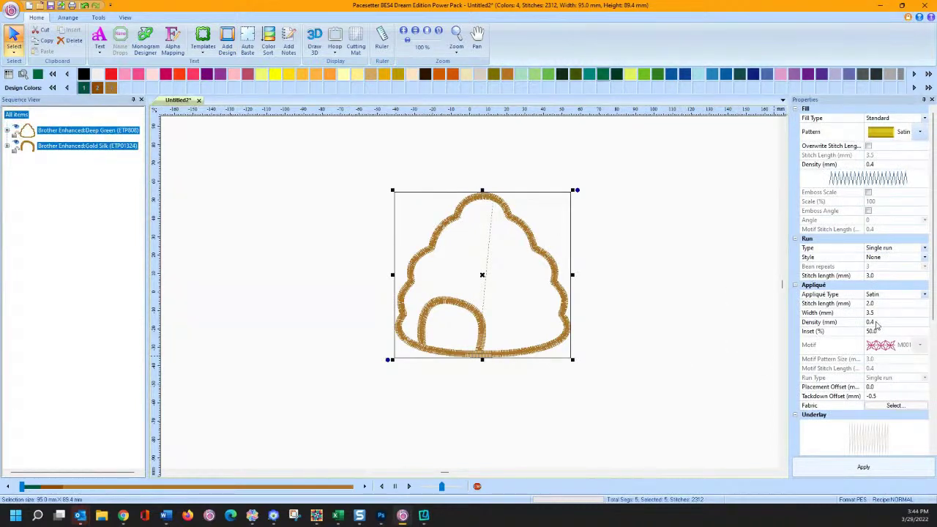
Open the fabric selection for the beehive's appliqué and import the green 92901 image as a new fabric.
{"action": "scroll", "coordinate": [865, 313], "scroll_direction": "down", "scroll_amount": 1}
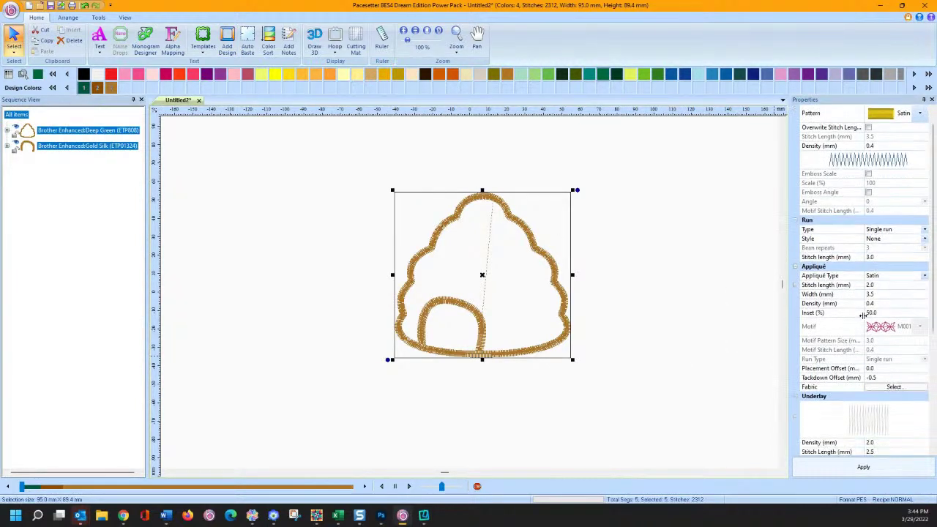
{"action": "left_click", "coordinate": [882, 389]}
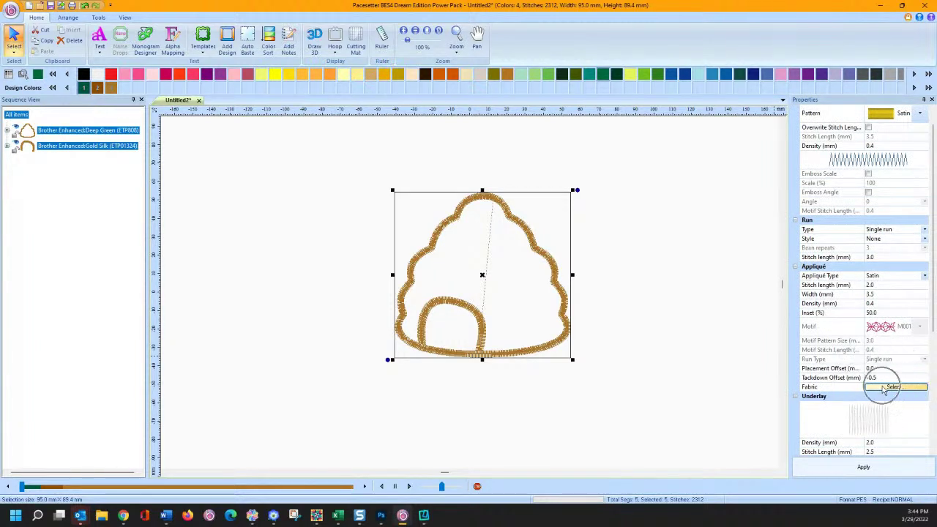
{"action": "left_click", "coordinate": [884, 390]}
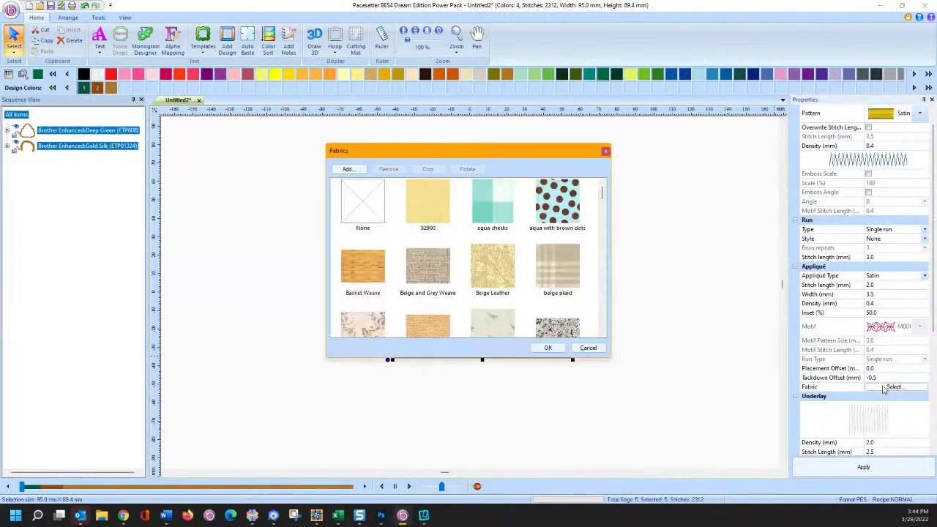
{"action": "scroll", "coordinate": [439, 229], "scroll_direction": "down", "scroll_amount": 5}
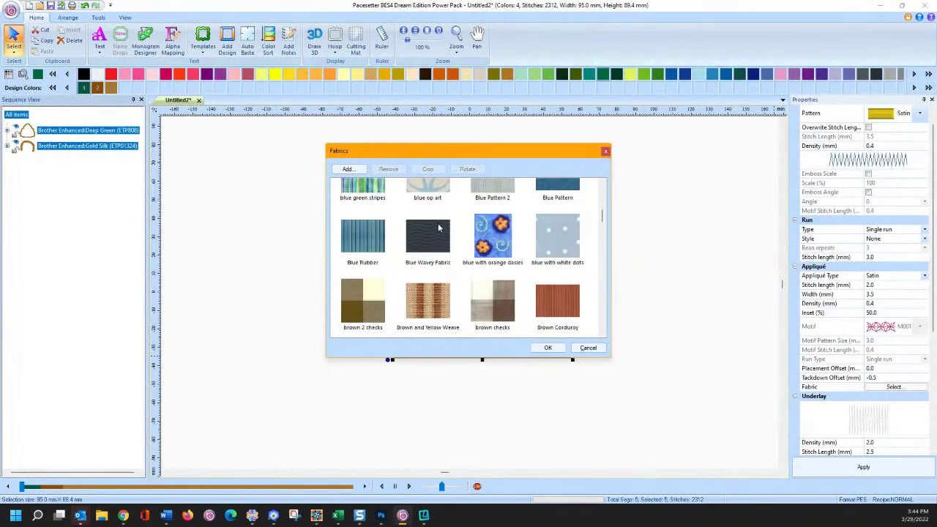
{"action": "scroll", "coordinate": [438, 228], "scroll_direction": "down", "scroll_amount": 5}
{"action": "scroll", "coordinate": [437, 228], "scroll_direction": "down", "scroll_amount": 5}
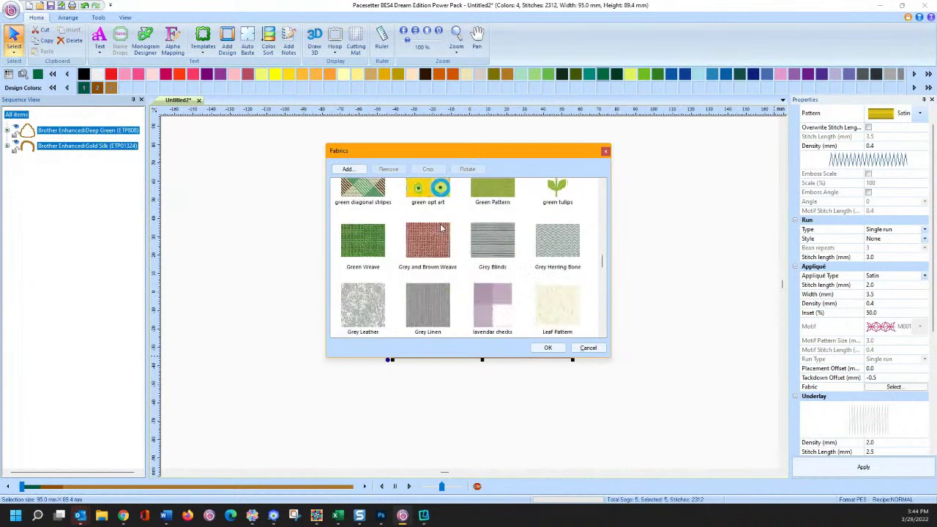
{"action": "scroll", "coordinate": [438, 246], "scroll_direction": "down", "scroll_amount": 10}
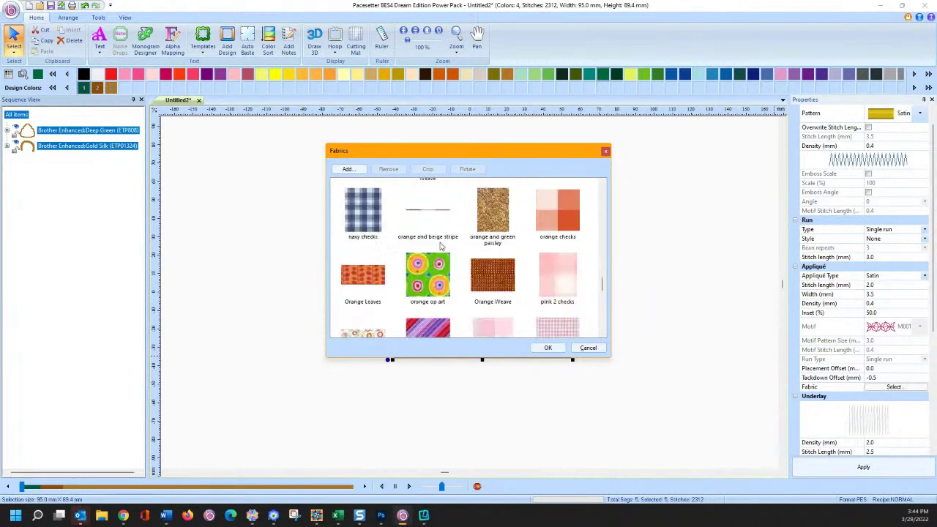
{"action": "scroll", "coordinate": [434, 247], "scroll_direction": "down", "scroll_amount": 5}
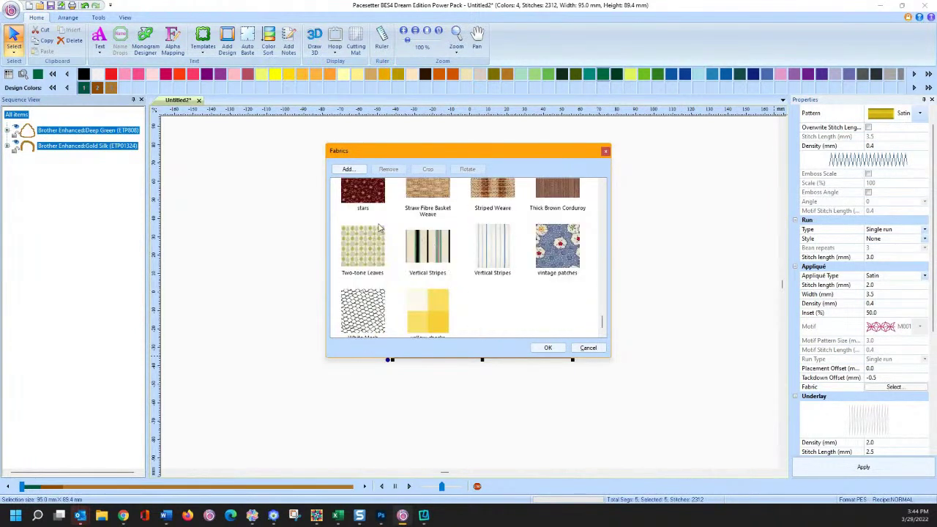
{"action": "left_click", "coordinate": [350, 169]}
{"action": "left_click", "coordinate": [438, 207]}
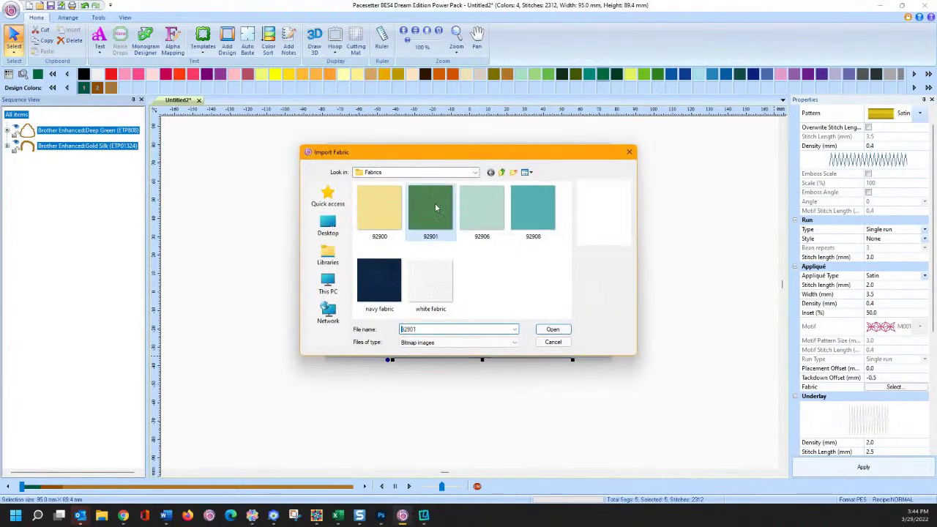
{"action": "left_click", "coordinate": [566, 333]}
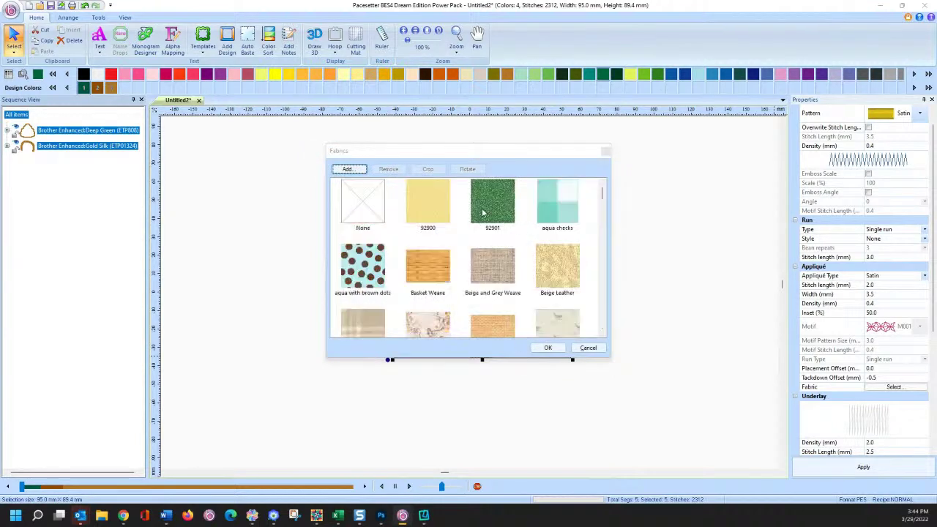
Try to apply the 92901 fabric with both of the beehive's colour segments selected.
{"action": "left_click", "coordinate": [482, 212]}
{"action": "left_click", "coordinate": [546, 347]}
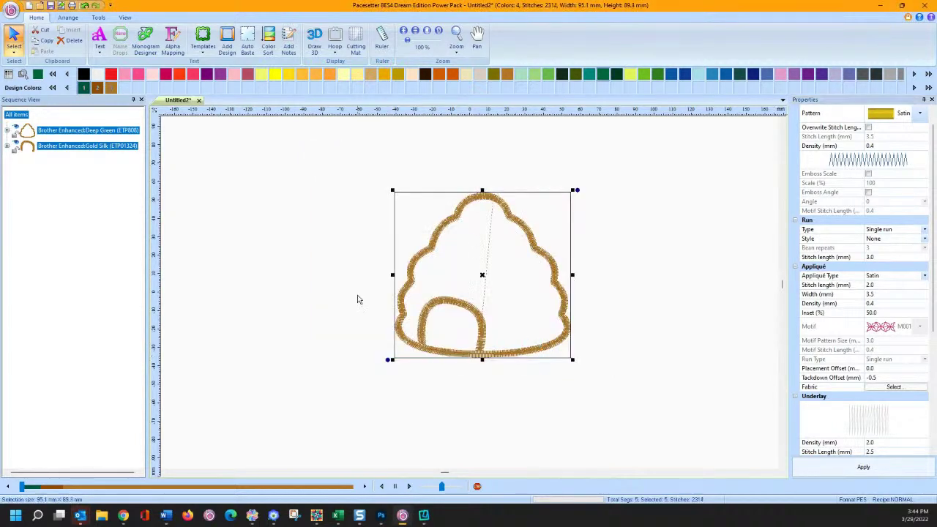
{"action": "left_click", "coordinate": [871, 390]}
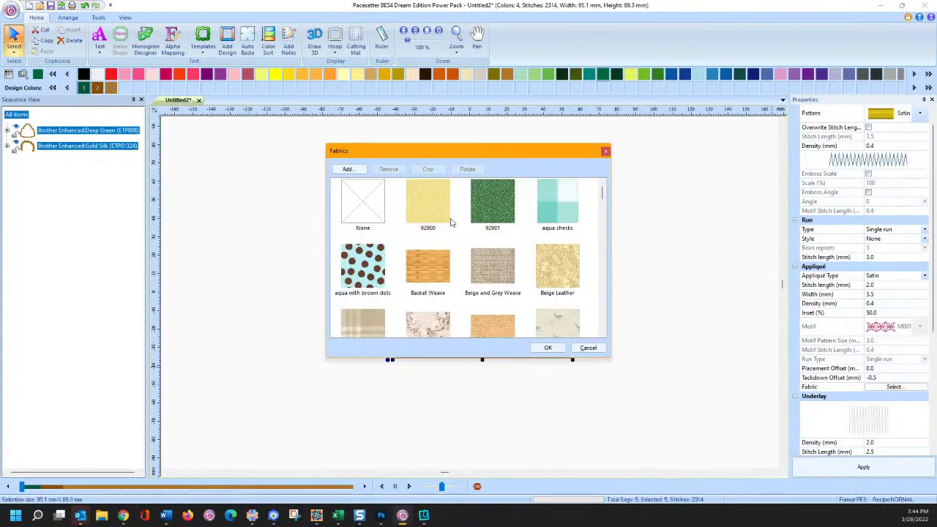
{"action": "left_click", "coordinate": [485, 214]}
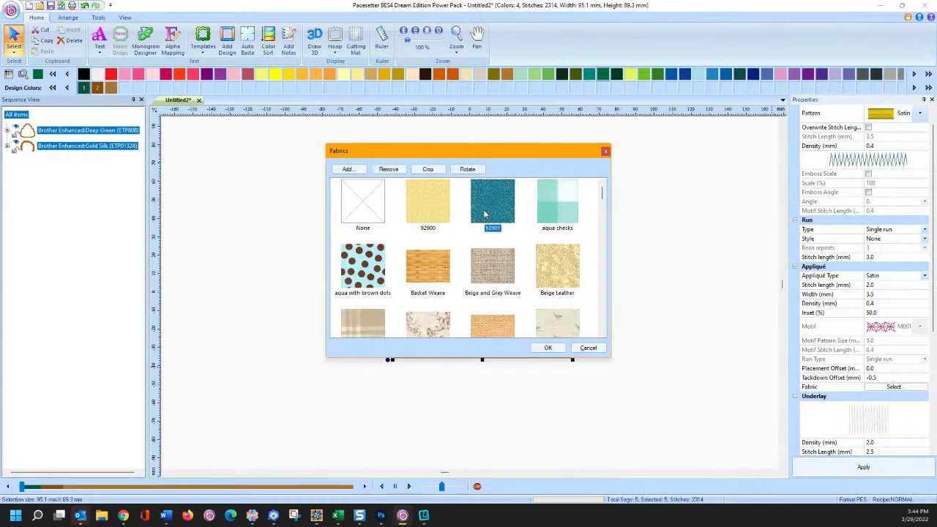
{"action": "left_click", "coordinate": [551, 347]}
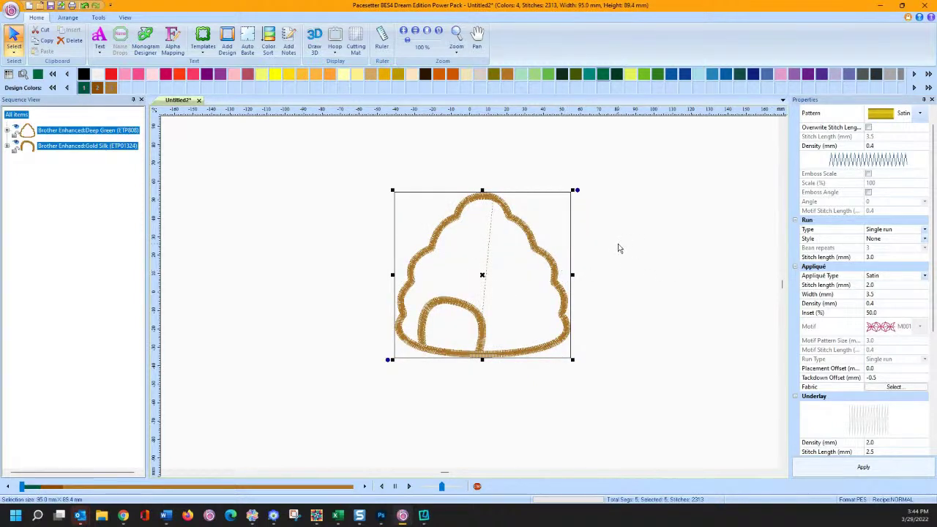
Select only the beehive's Deep Green appliqué segment and apply the 92901 fabric to it.
{"action": "left_click", "coordinate": [69, 132]}
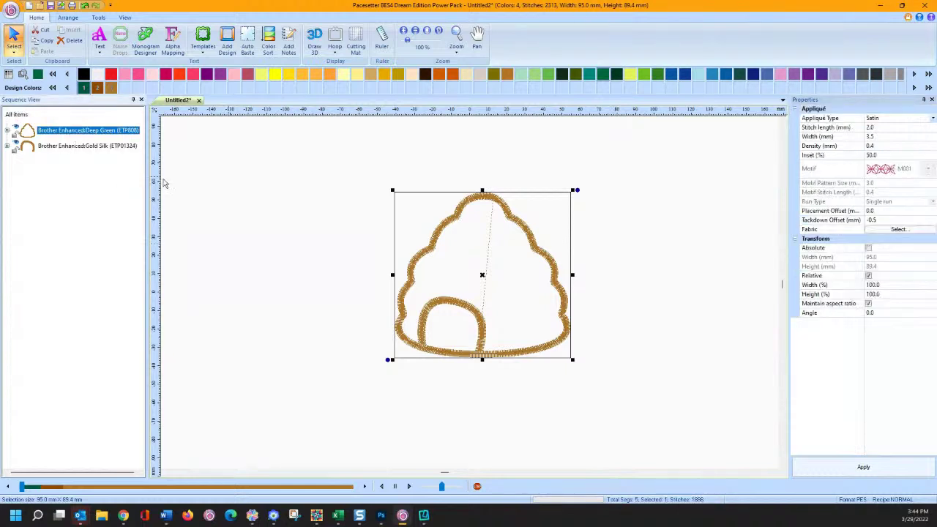
{"action": "left_click", "coordinate": [895, 231]}
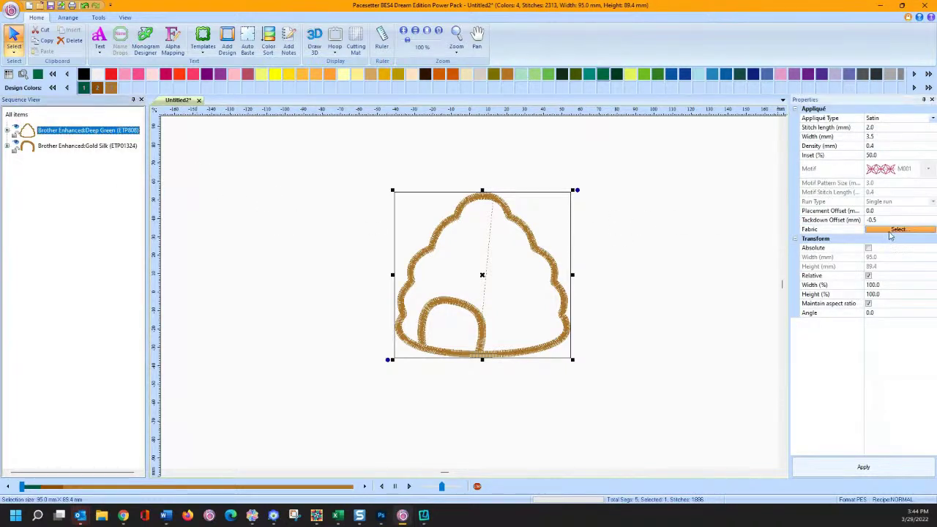
{"action": "left_click", "coordinate": [505, 213]}
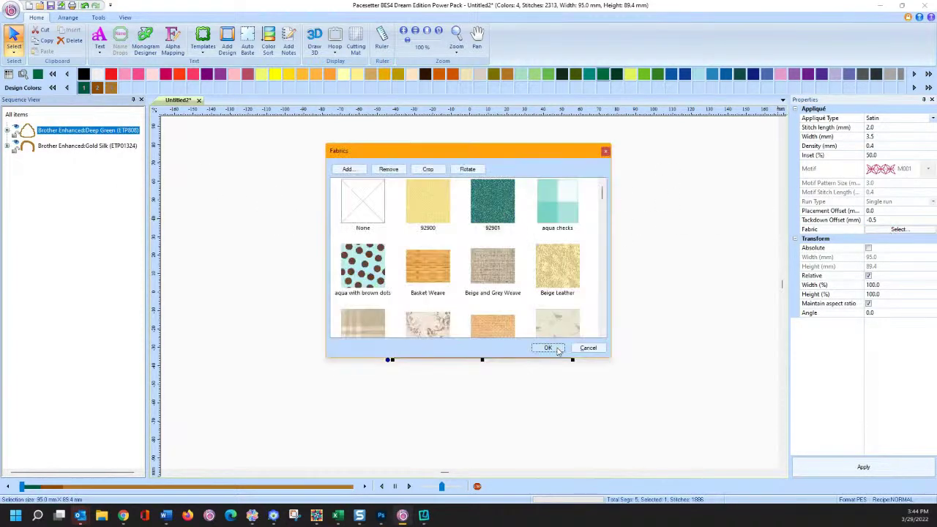
{"action": "left_click", "coordinate": [546, 347]}
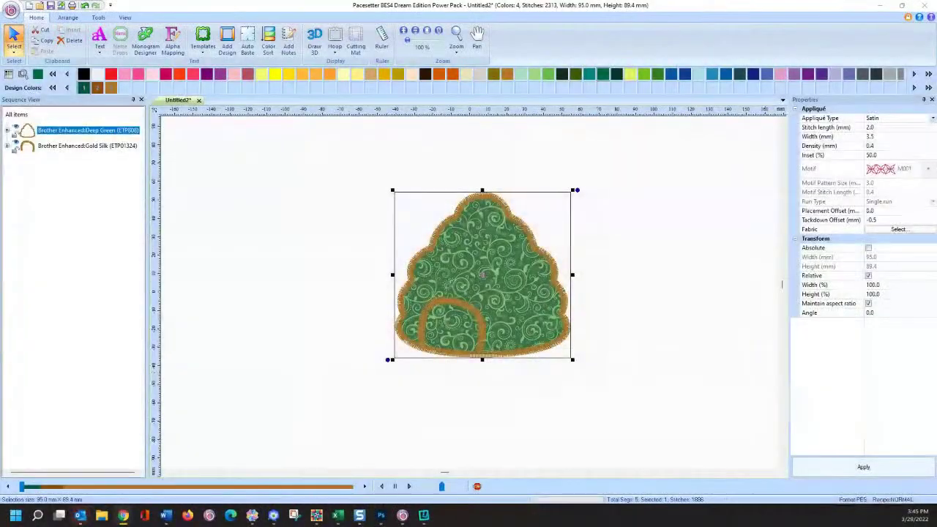
Select the whole beehive appliqué design and delete it from the workspace.
{"action": "left_click", "coordinate": [424, 516]}
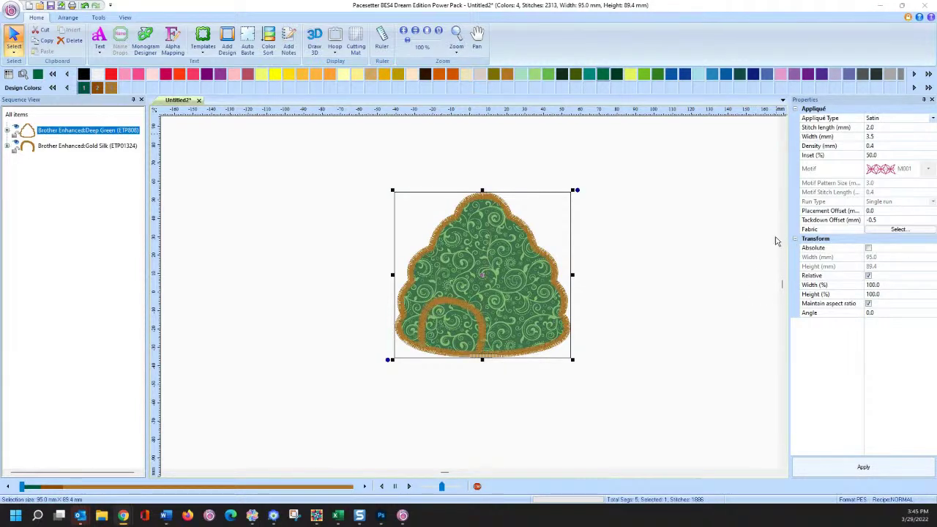
{"action": "left_click_drag", "start_coordinate": [320, 149], "coordinate": [635, 439]}
{"action": "key", "text": "Delete"}
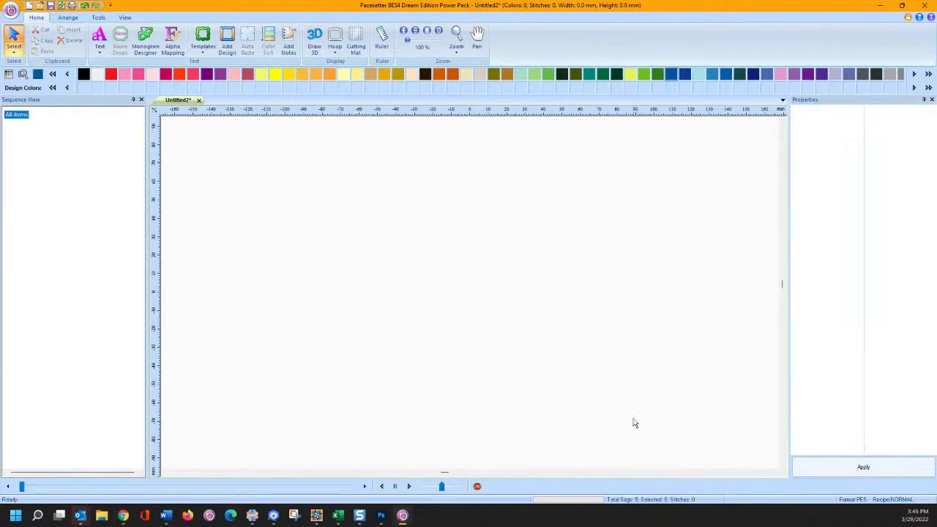
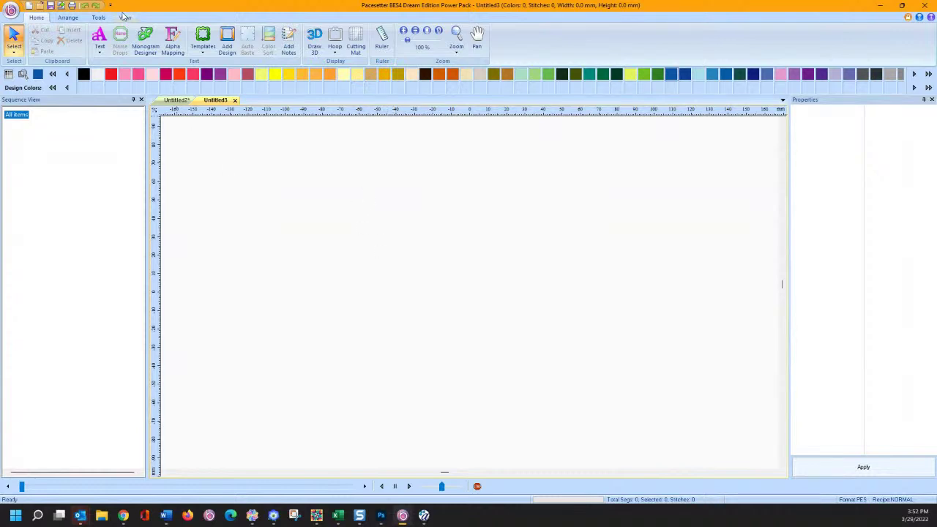
Load the Moon PNG image into Auto Image Tracer, filtering the files by PNG, and proceed to the image transformations.
{"action": "left_click", "coordinate": [96, 19]}
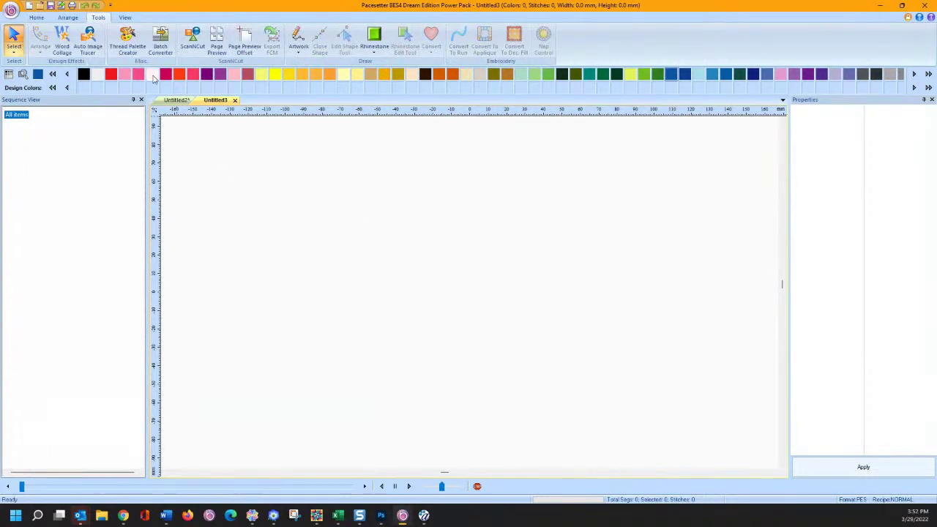
{"action": "left_click", "coordinate": [90, 39]}
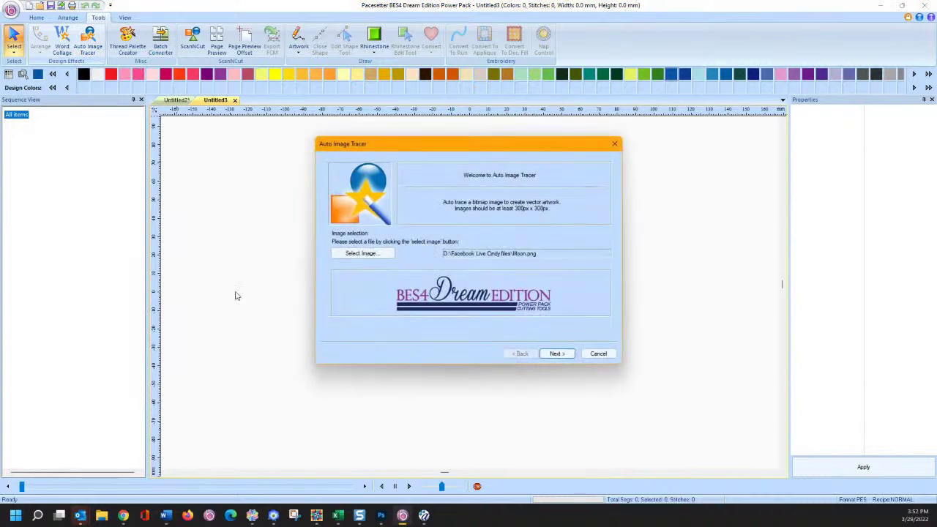
{"action": "left_click", "coordinate": [362, 253]}
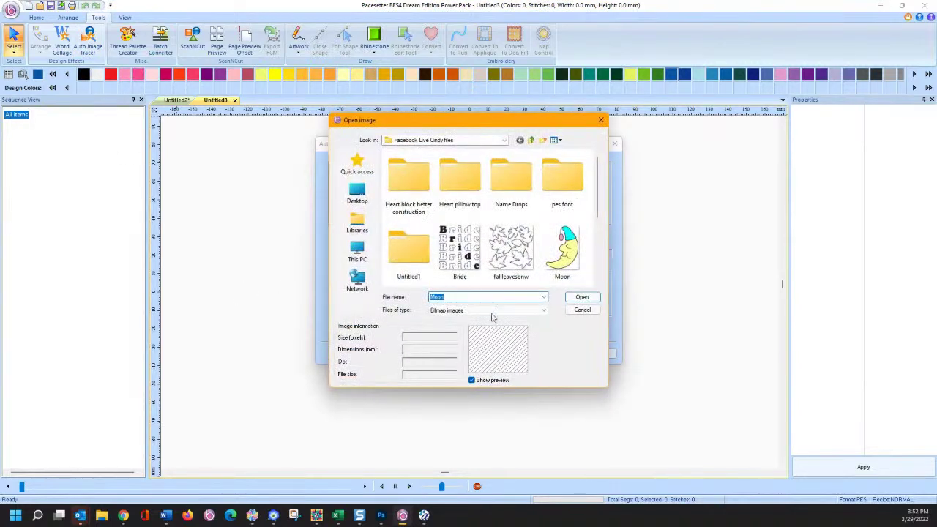
{"action": "left_click", "coordinate": [493, 311]}
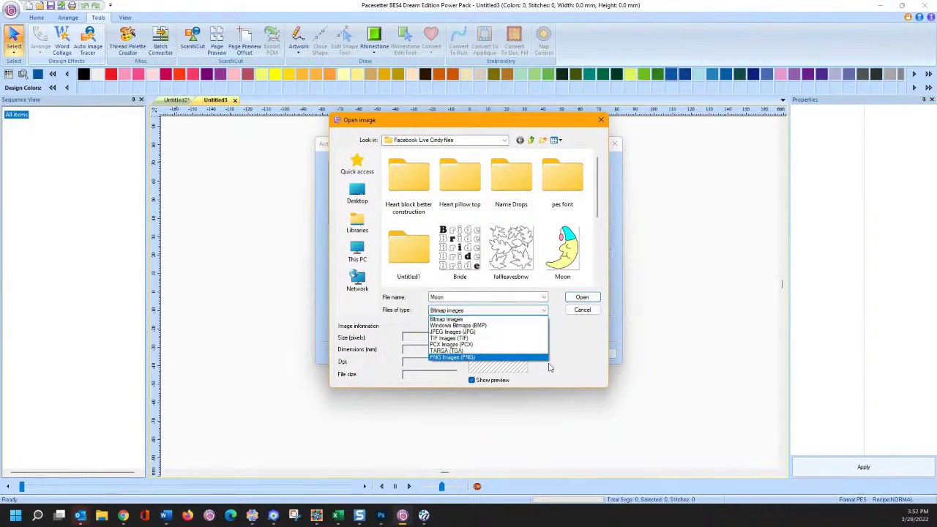
{"action": "left_click", "coordinate": [526, 359]}
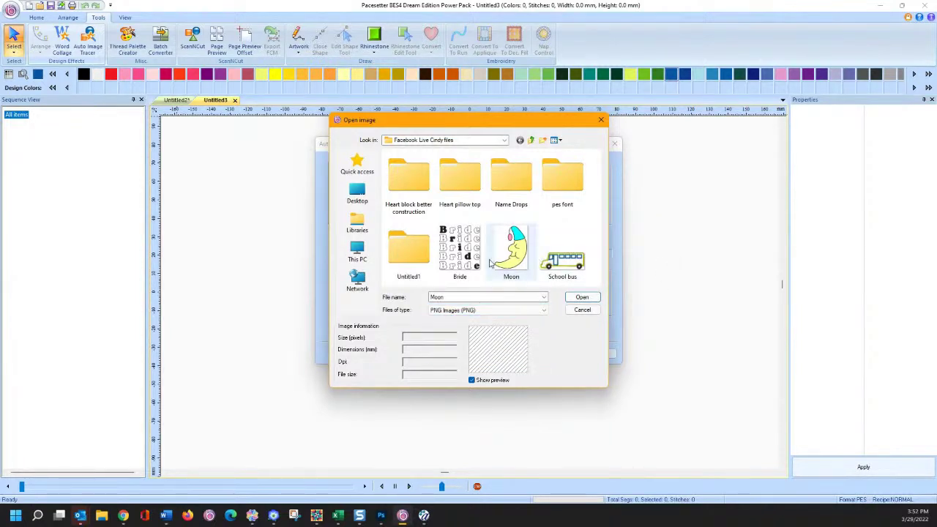
{"action": "left_click", "coordinate": [515, 255]}
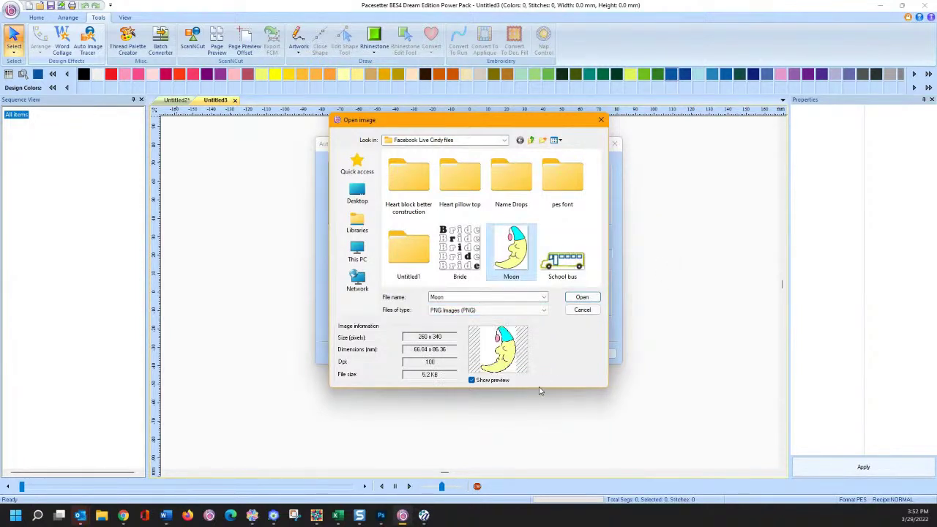
{"action": "left_click", "coordinate": [582, 297]}
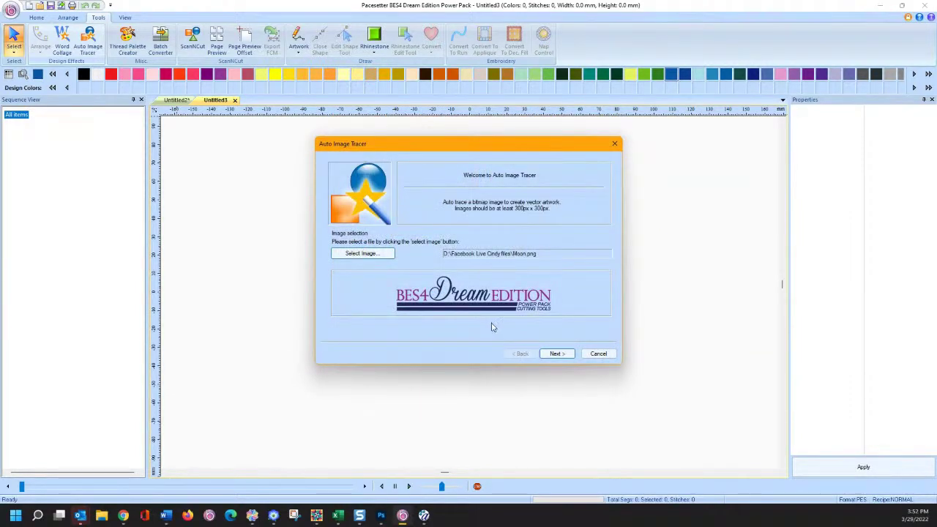
{"action": "left_click", "coordinate": [563, 355]}
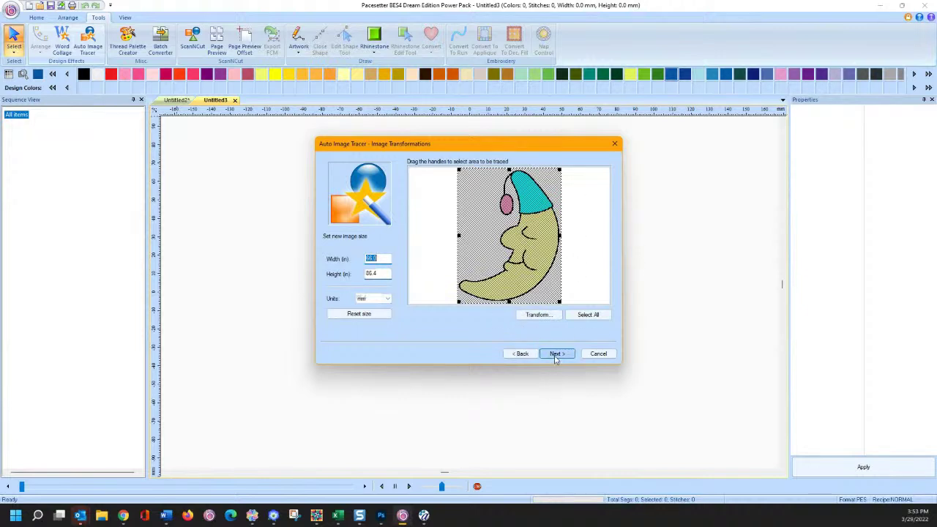
Trace the Moon image into vector artwork, keeping five colours and the offered image size and tolerance.
{"action": "left_click", "coordinate": [522, 354]}
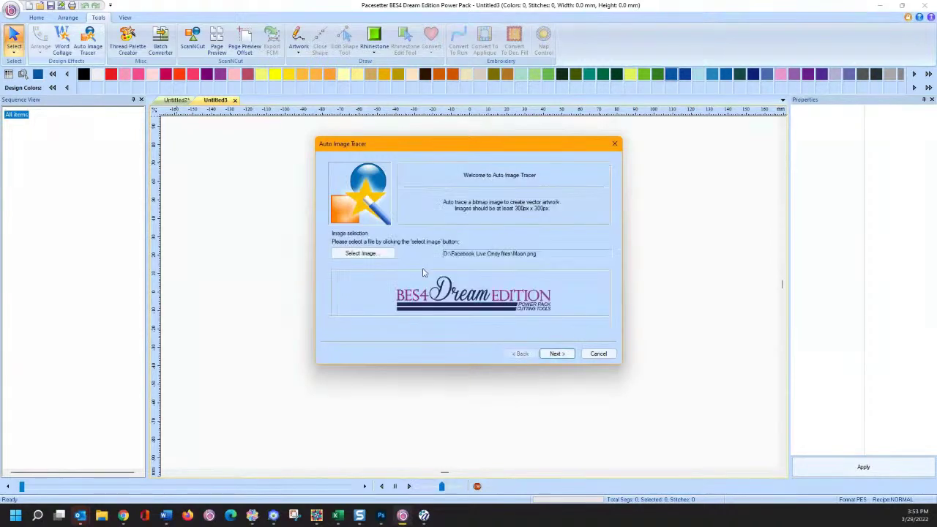
{"action": "left_click", "coordinate": [558, 355]}
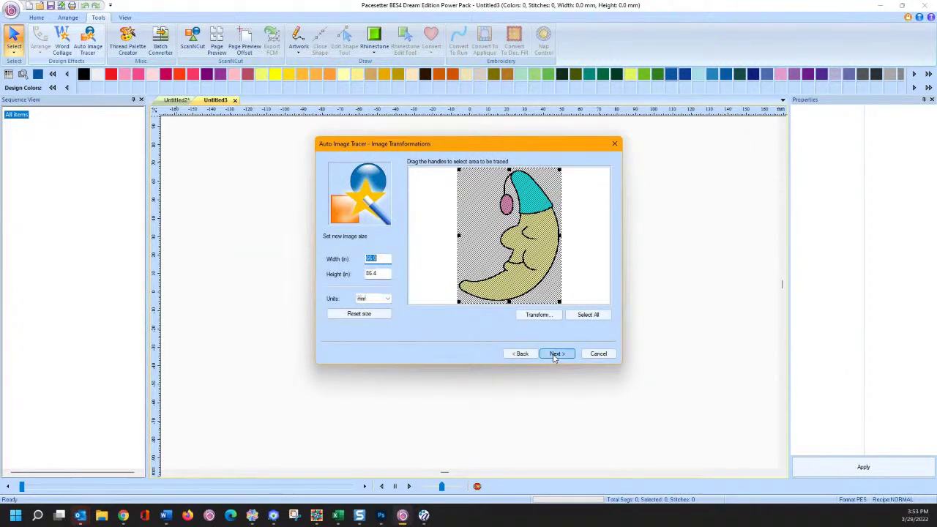
{"action": "left_click", "coordinate": [555, 354]}
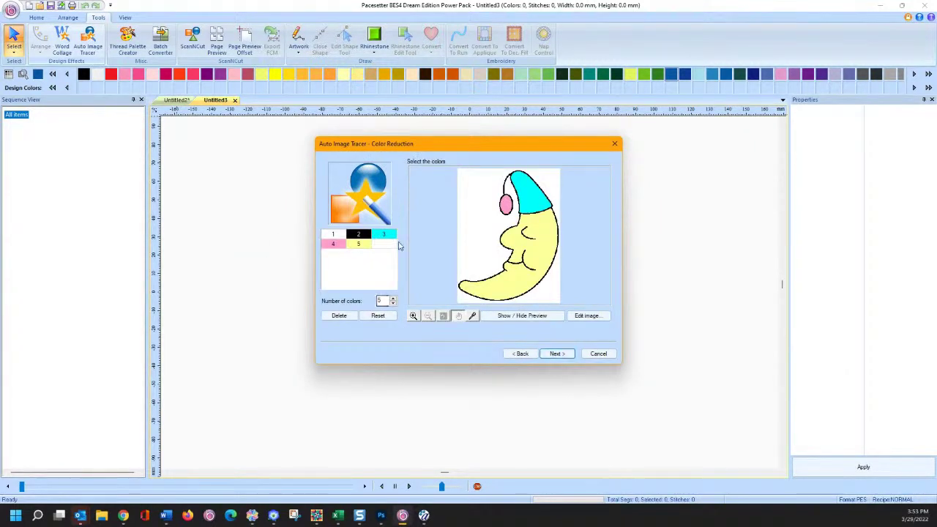
{"action": "left_click", "coordinate": [557, 353]}
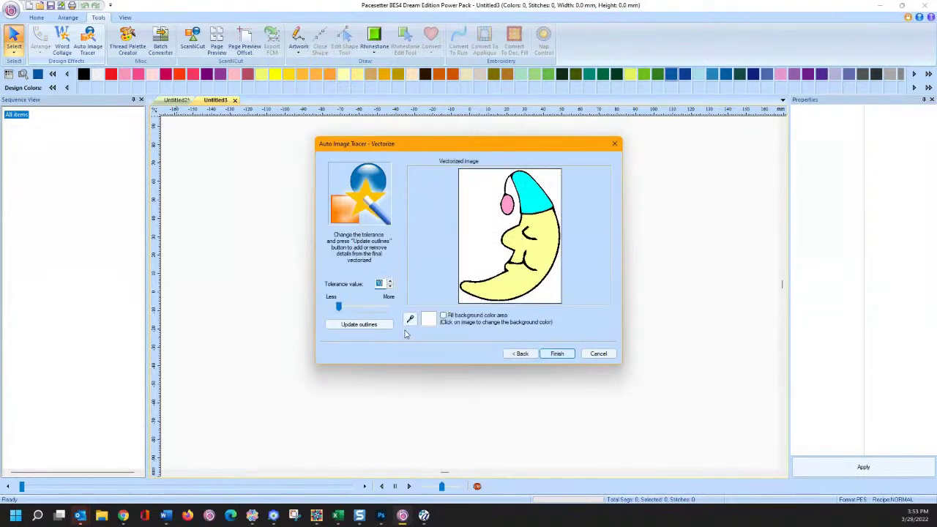
{"action": "left_click", "coordinate": [556, 354]}
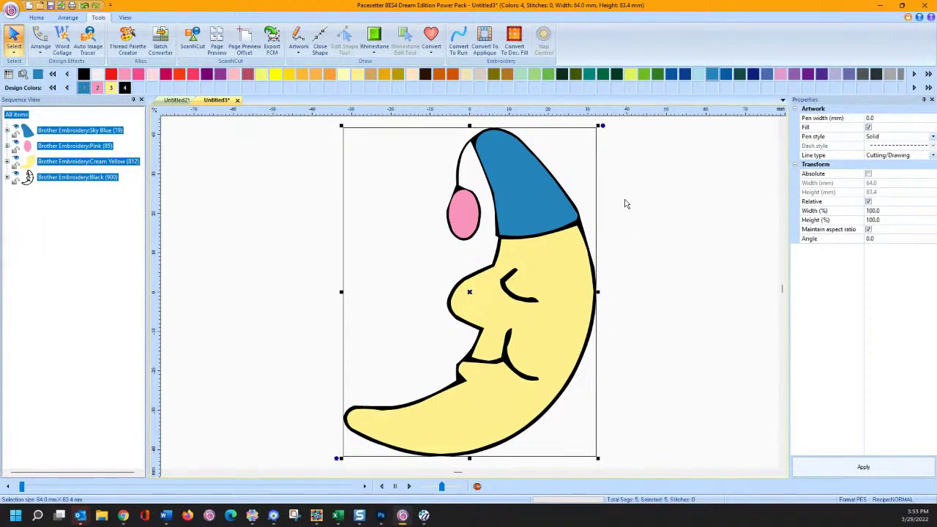
Select only the closed eye's black artwork segment and turn off its fill.
{"action": "left_click", "coordinate": [231, 258]}
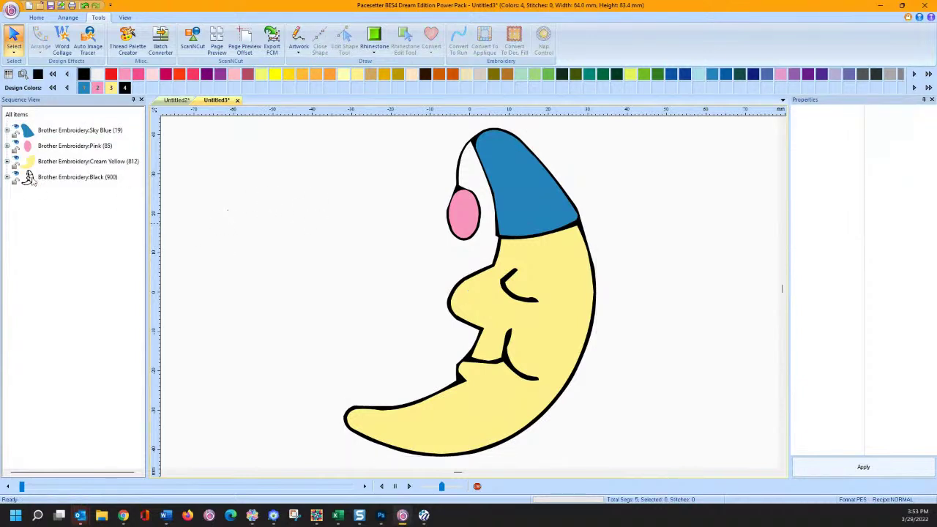
{"action": "left_click", "coordinate": [7, 178]}
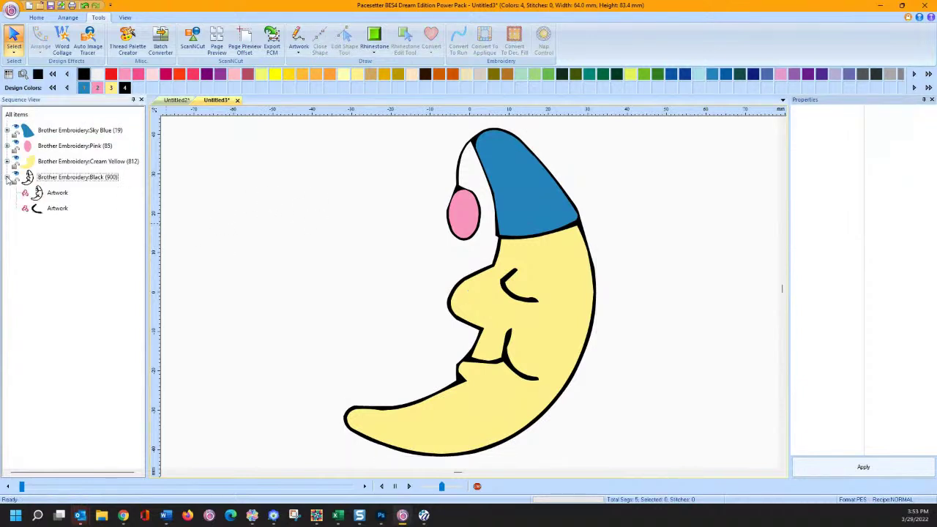
{"action": "left_click", "coordinate": [55, 209]}
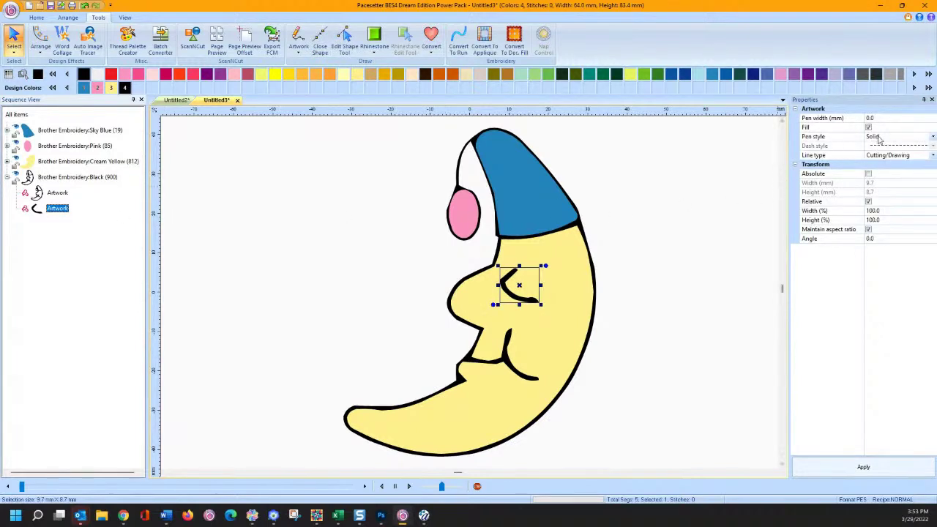
{"action": "left_click", "coordinate": [869, 129]}
{"action": "left_click", "coordinate": [802, 473]}
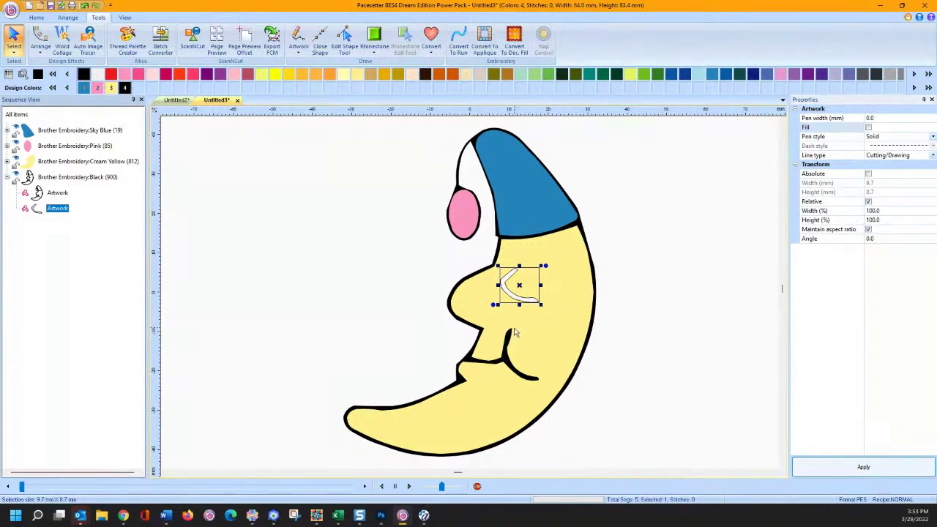
Try to convert the closed eye's unfilled outline to appliqué.
{"action": "left_click", "coordinate": [476, 46]}
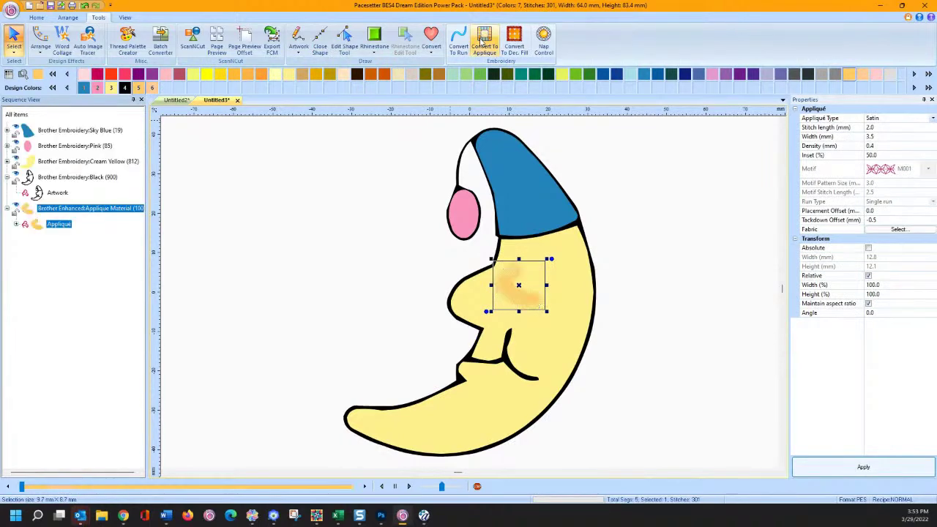
{"action": "left_click", "coordinate": [85, 5]}
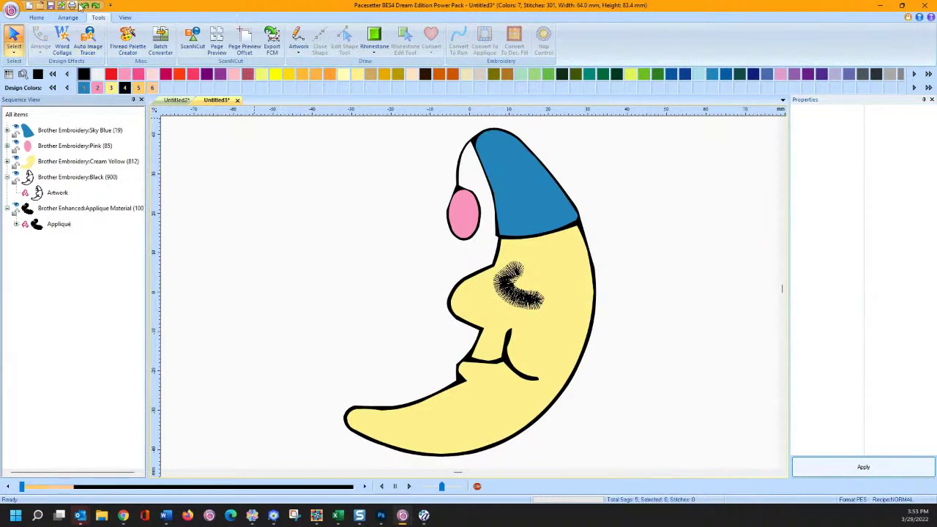
{"action": "left_click", "coordinate": [85, 6]}
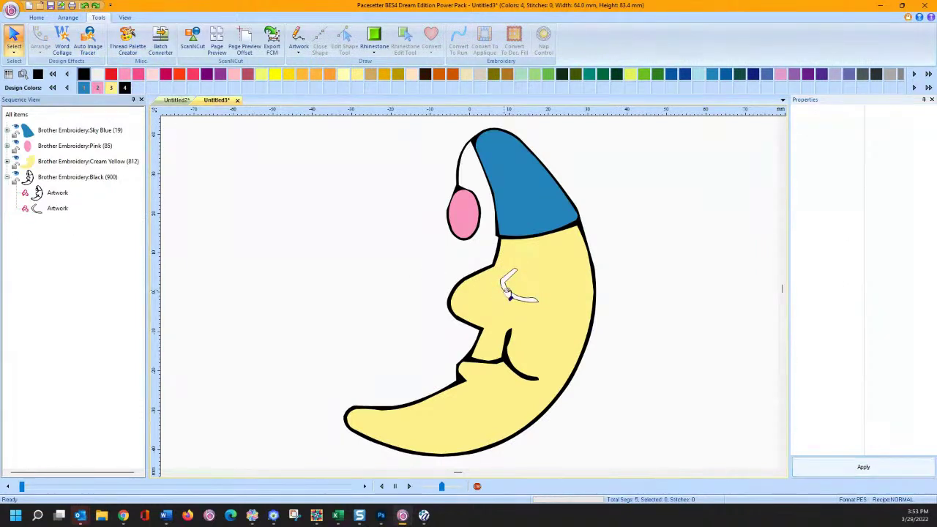
Split the closed eye's outline at the inner point of its upper end and at its lower tip with the Edit Shape tool.
{"action": "left_click", "coordinate": [503, 292]}
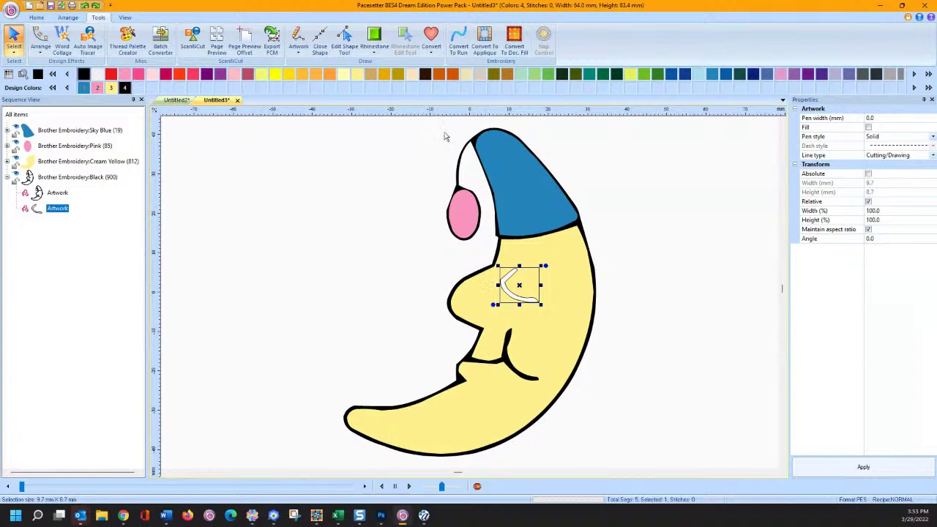
{"action": "left_click", "coordinate": [40, 18]}
{"action": "left_click", "coordinate": [456, 35]}
{"action": "left_click_drag", "start_coordinate": [457, 250], "coordinate": [582, 338]}
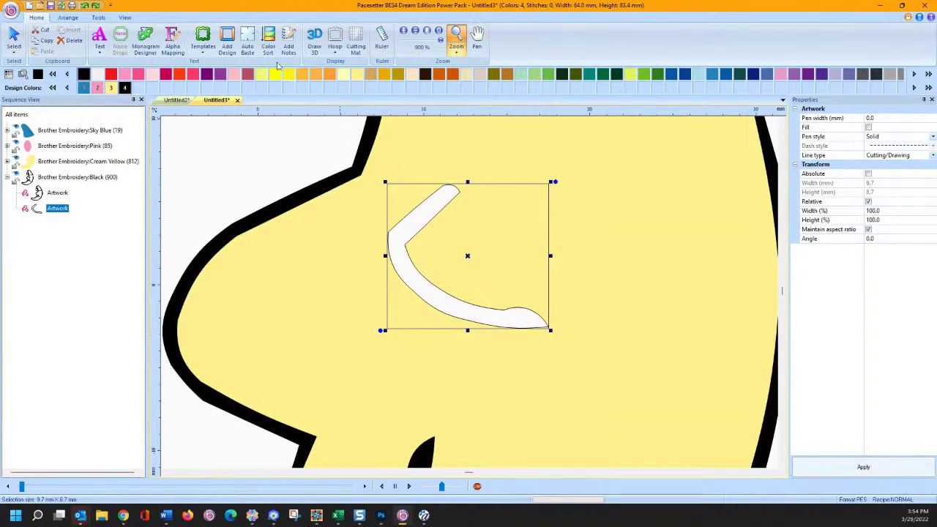
{"action": "left_click", "coordinate": [14, 38]}
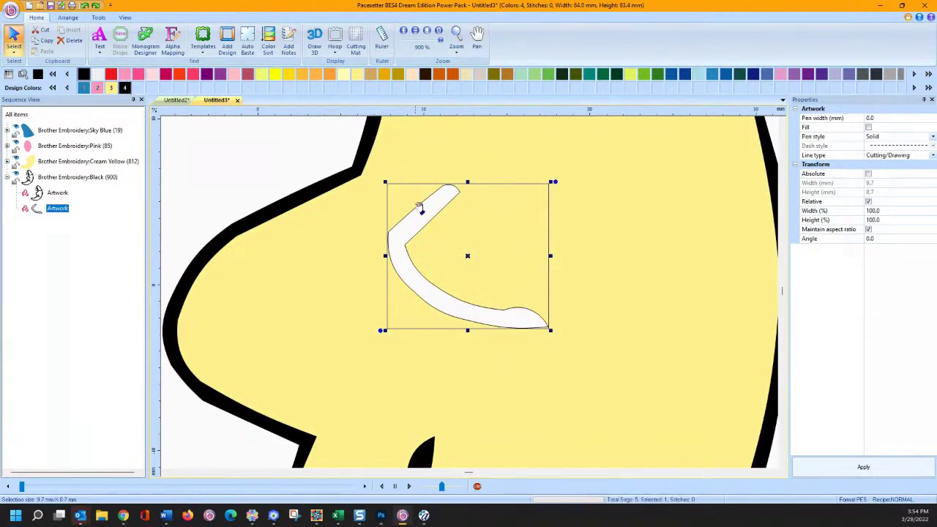
{"action": "left_click", "coordinate": [98, 17]}
{"action": "left_click", "coordinate": [345, 38]}
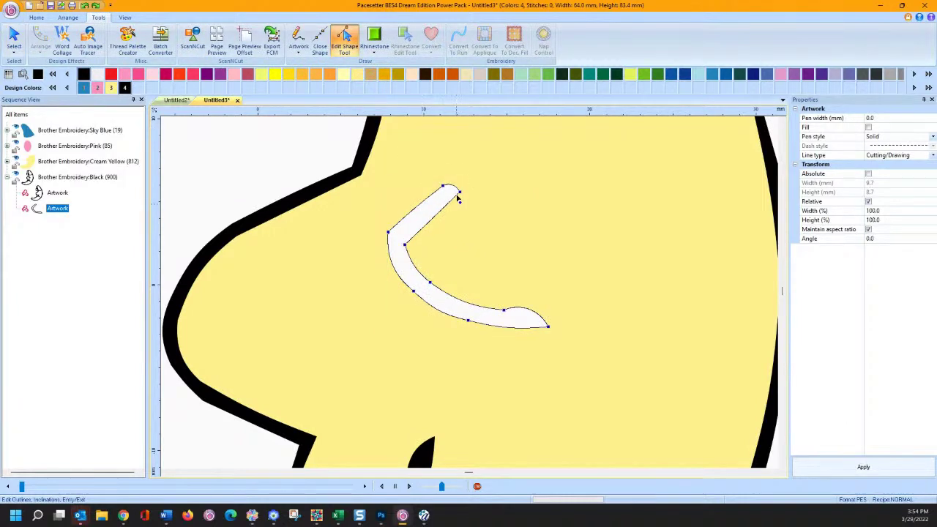
{"action": "right_click", "coordinate": [459, 192]}
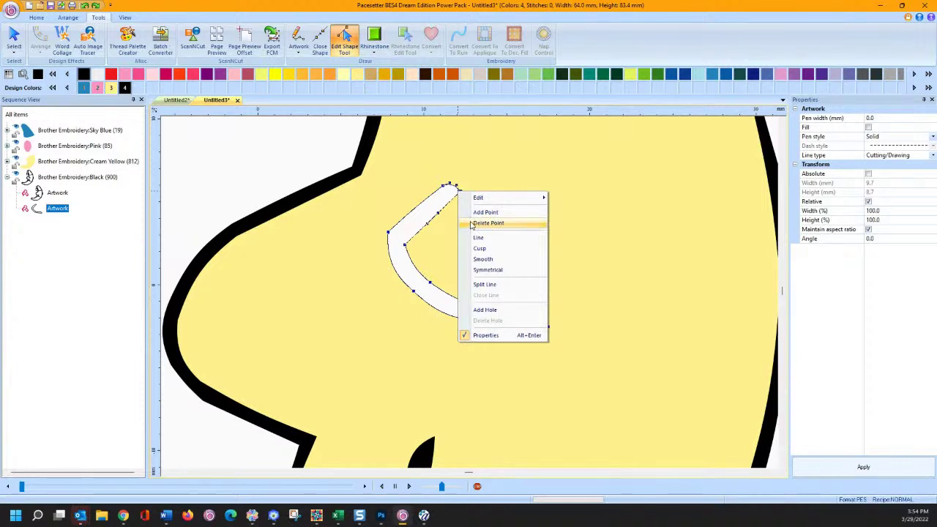
{"action": "left_click", "coordinate": [484, 285]}
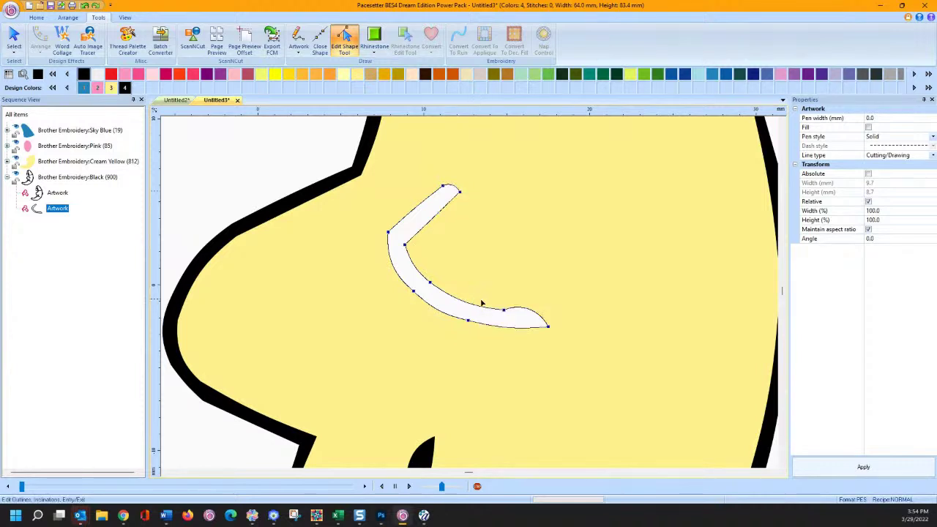
{"action": "right_click", "coordinate": [549, 329]}
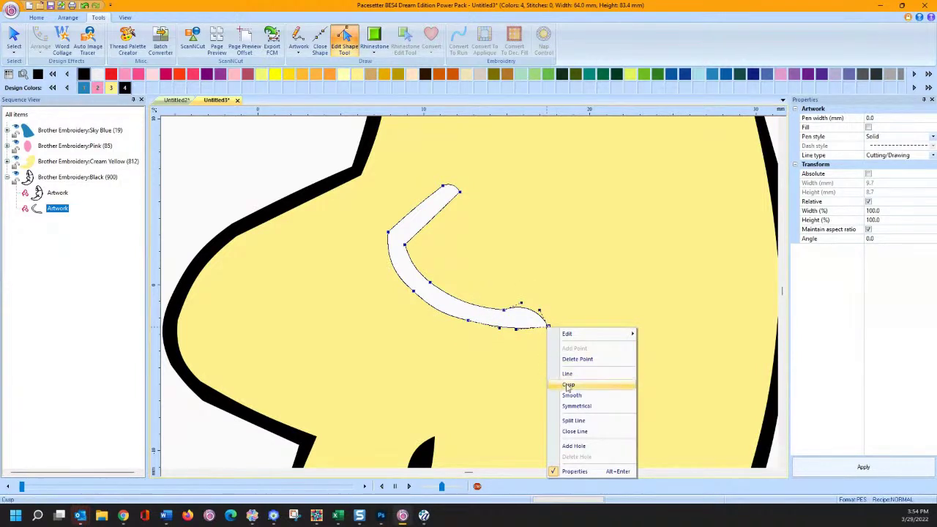
{"action": "left_click", "coordinate": [572, 421]}
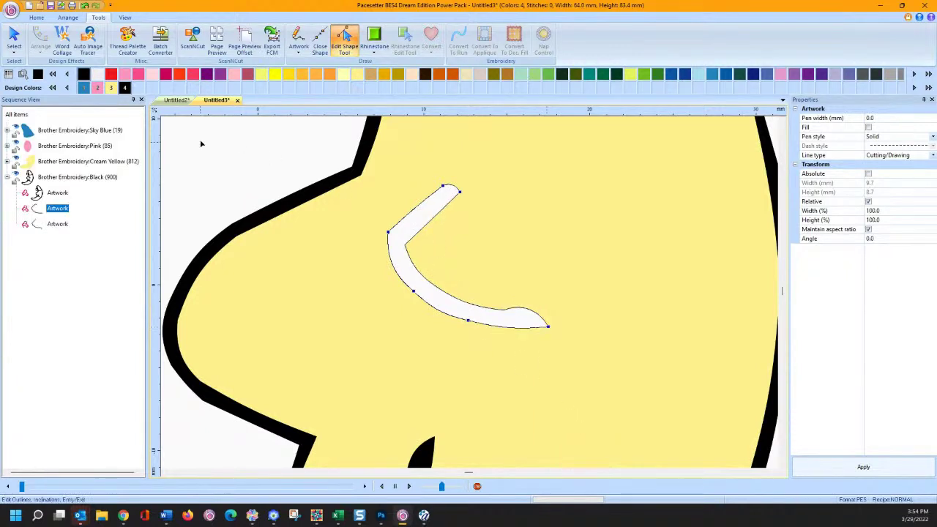
Delete the inner half of the split eye outline and the leftover end point at the top of the outer line.
{"action": "left_click", "coordinate": [58, 224]}
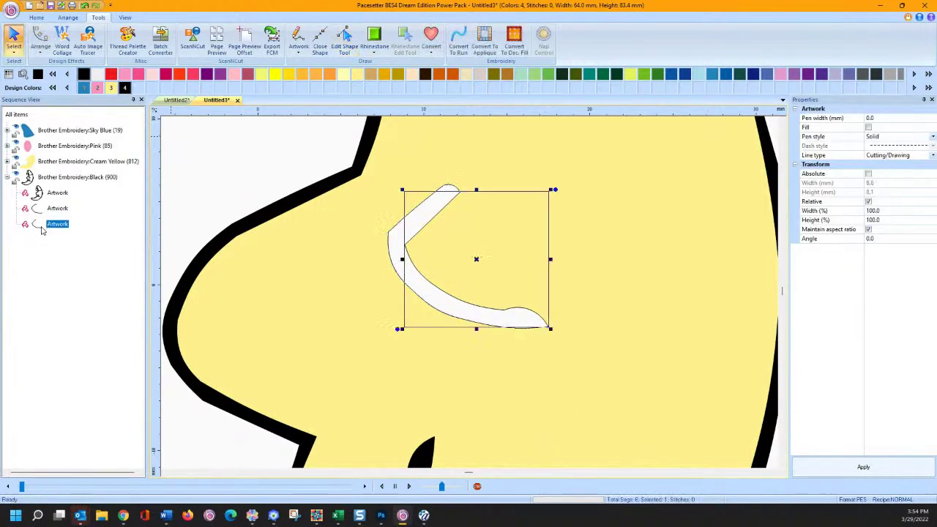
{"action": "key", "text": "ctrl+z"}
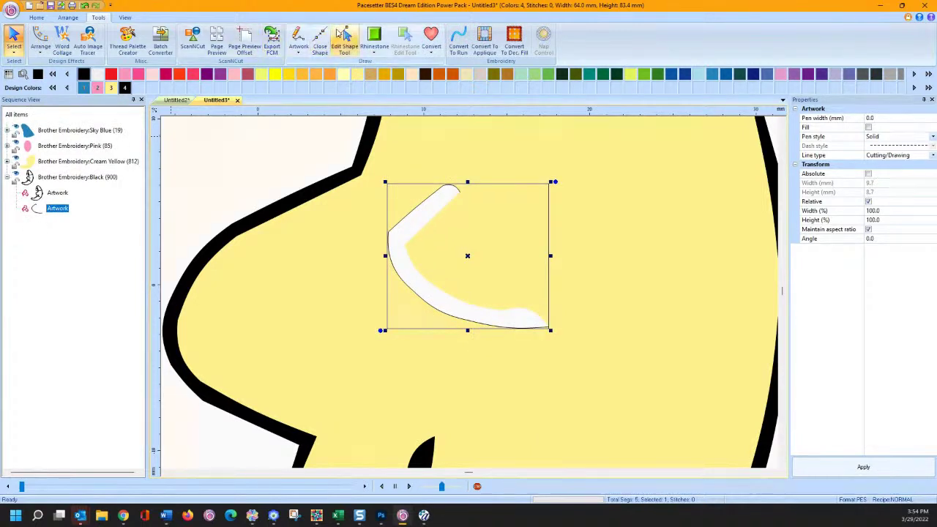
{"action": "left_click", "coordinate": [345, 38]}
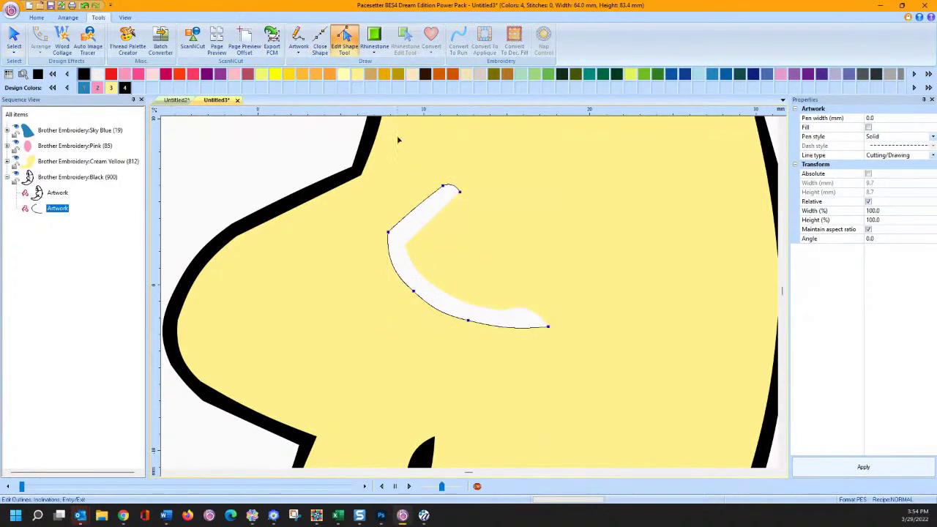
{"action": "right_click", "coordinate": [461, 195]}
{"action": "key", "text": "Down"}
{"action": "key", "text": "Down"}
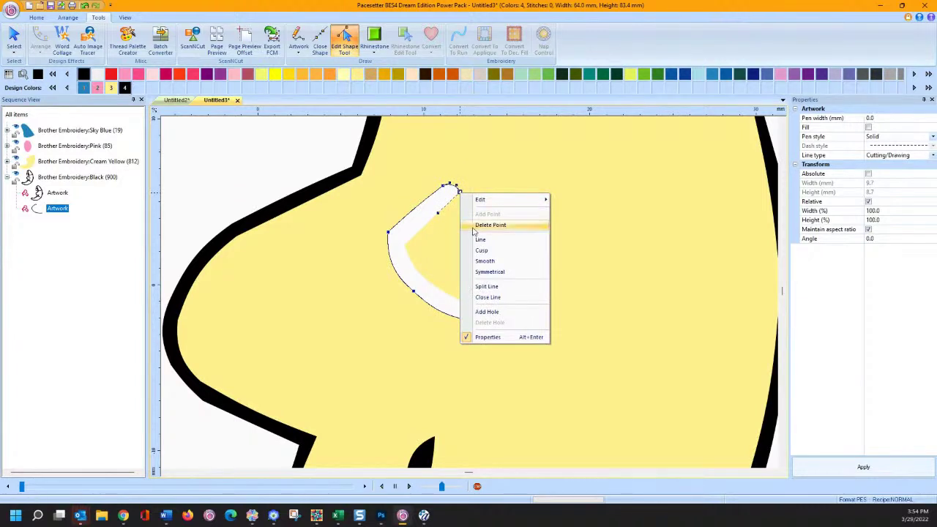
{"action": "key", "text": "Return"}
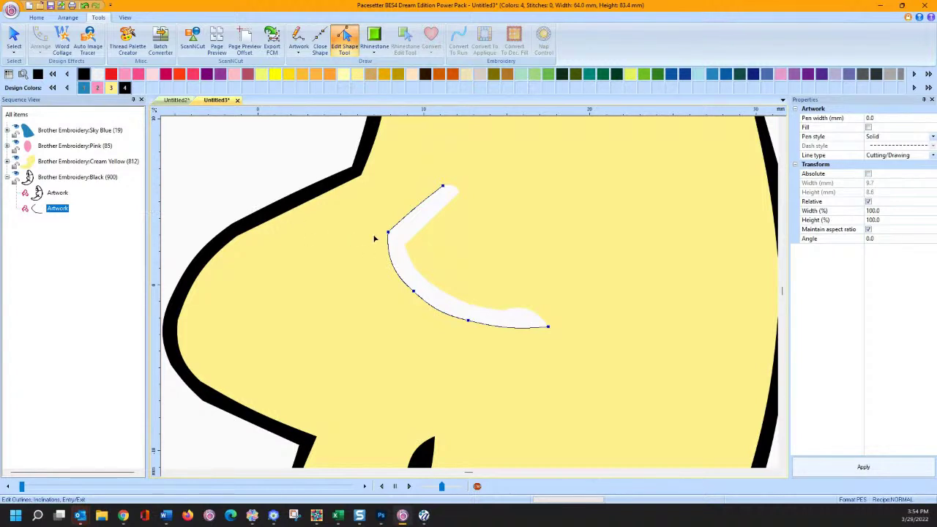
Move the eye line's upper corner point slightly upward and make it a Smooth point to round the curve.
{"action": "left_click_drag", "start_coordinate": [393, 236], "coordinate": [393, 224]}
{"action": "right_click", "coordinate": [394, 227]}
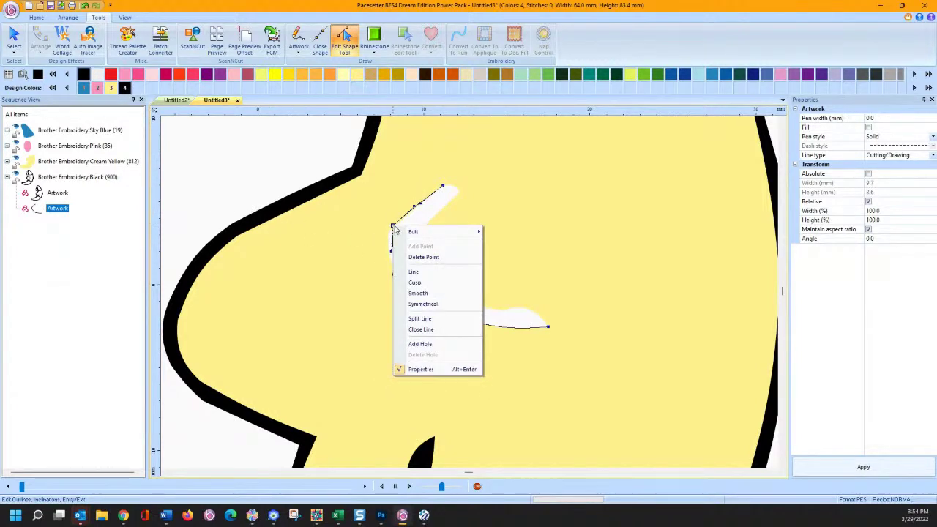
{"action": "left_click", "coordinate": [425, 295]}
{"action": "left_click", "coordinate": [442, 187]}
{"action": "left_click", "coordinate": [420, 198]}
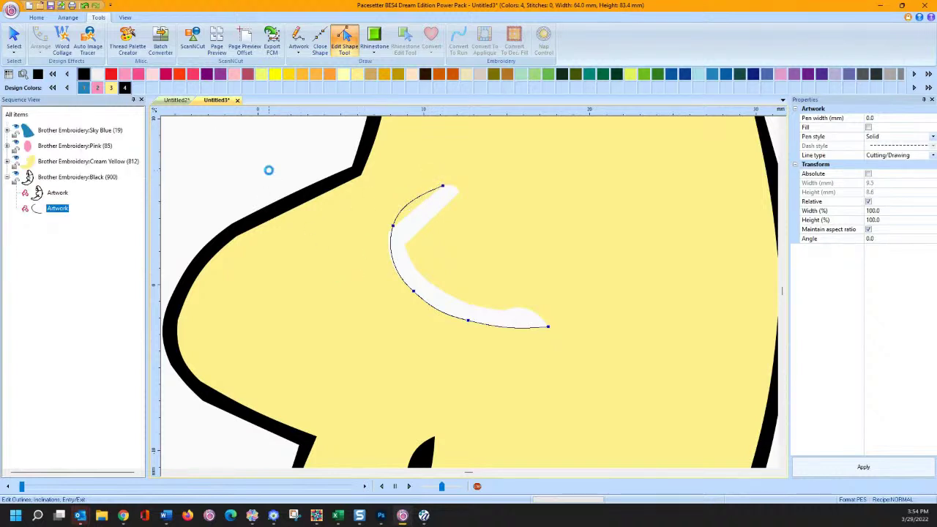
Try the eye line as a run stitch, and convert it to appliqué instead.
{"action": "left_click", "coordinate": [40, 210]}
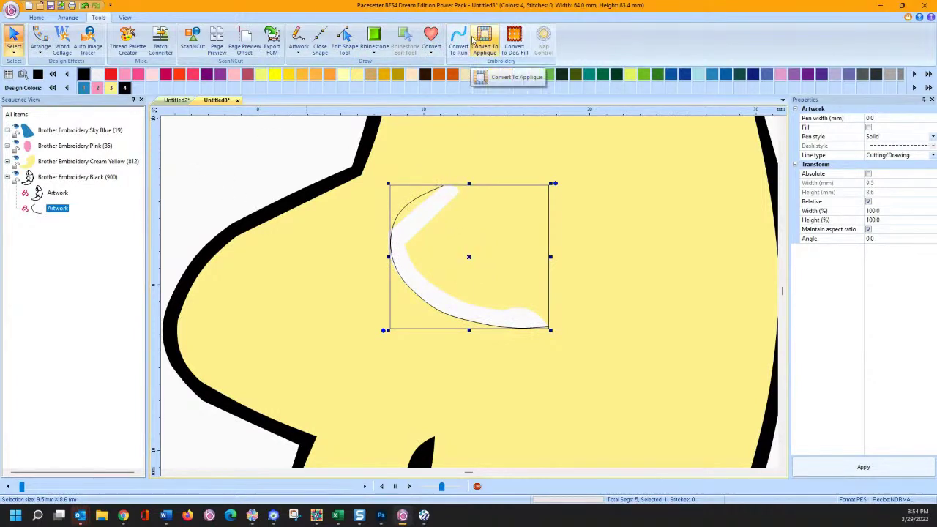
{"action": "left_click", "coordinate": [460, 40]}
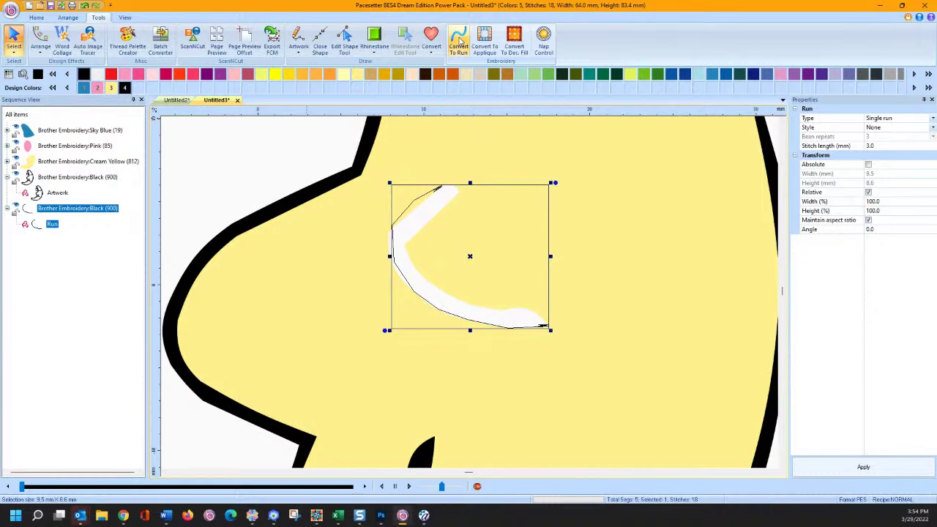
{"action": "left_click", "coordinate": [484, 41]}
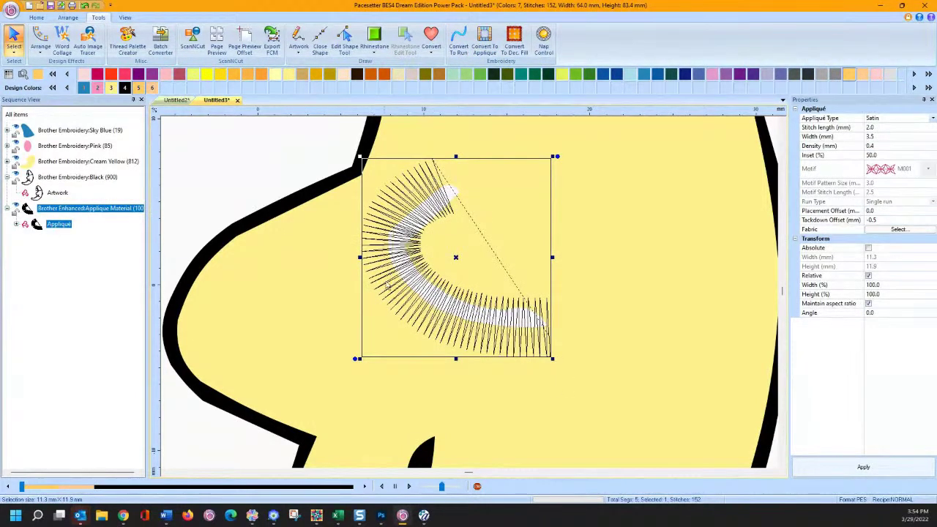
Set the eye appliqué's satin stitch width to 2.0 mm.
{"action": "left_click", "coordinate": [880, 129]}
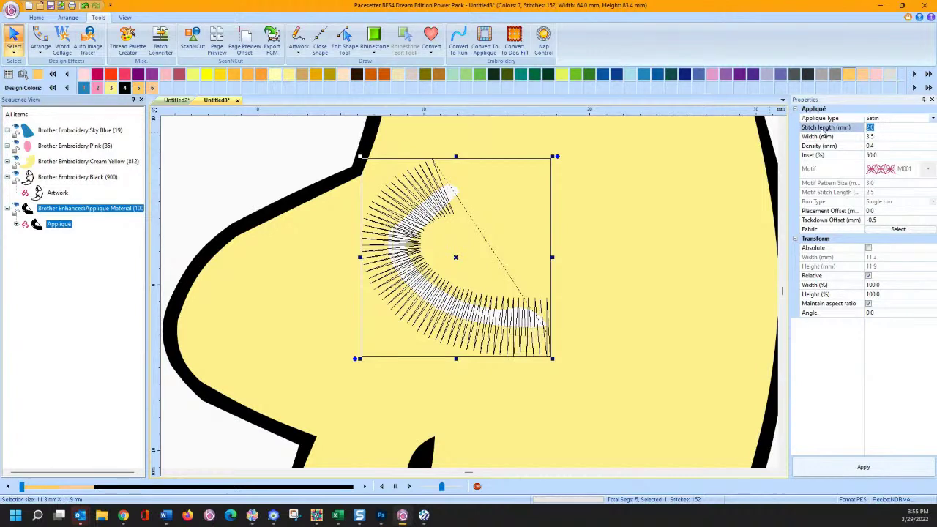
{"action": "left_click", "coordinate": [882, 137]}
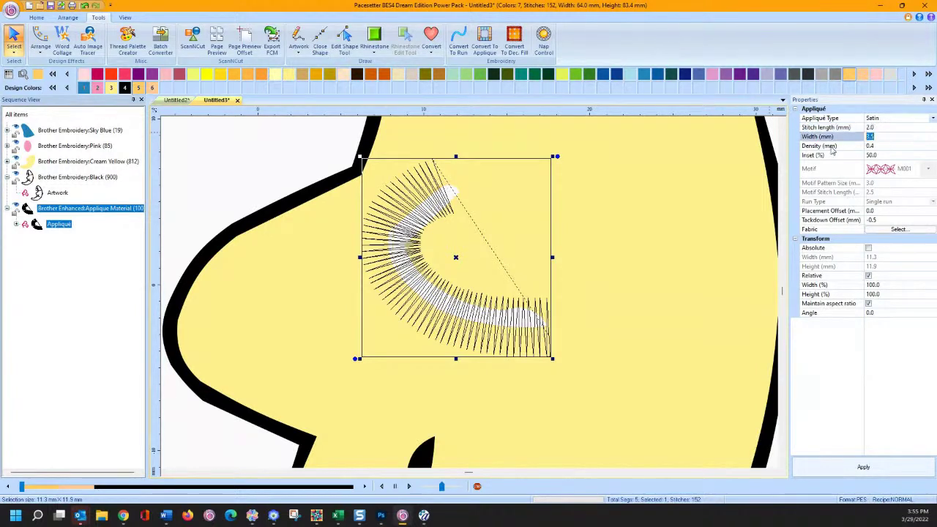
{"action": "type", "text": "2"}
{"action": "left_click", "coordinate": [864, 468]}
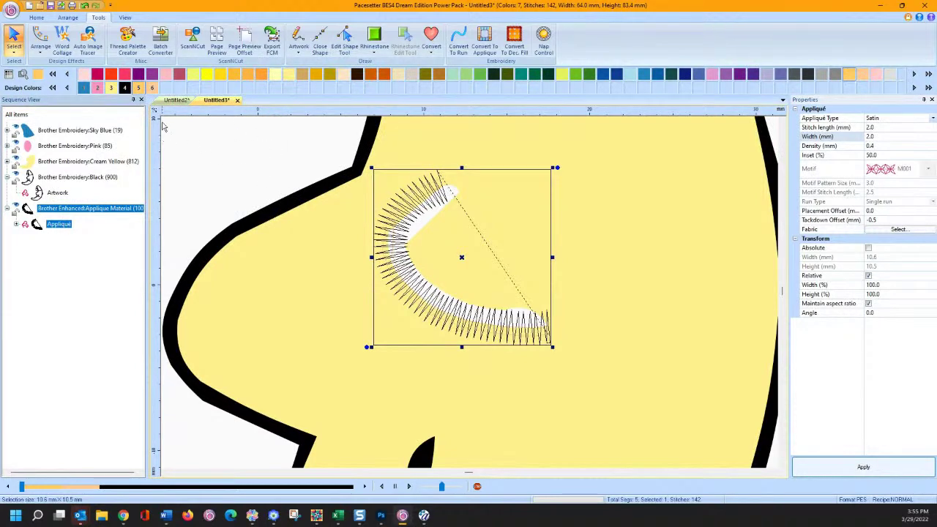
Create a new blank design and load the Moon picture as its backdrop.
{"action": "left_click", "coordinate": [62, 40]}
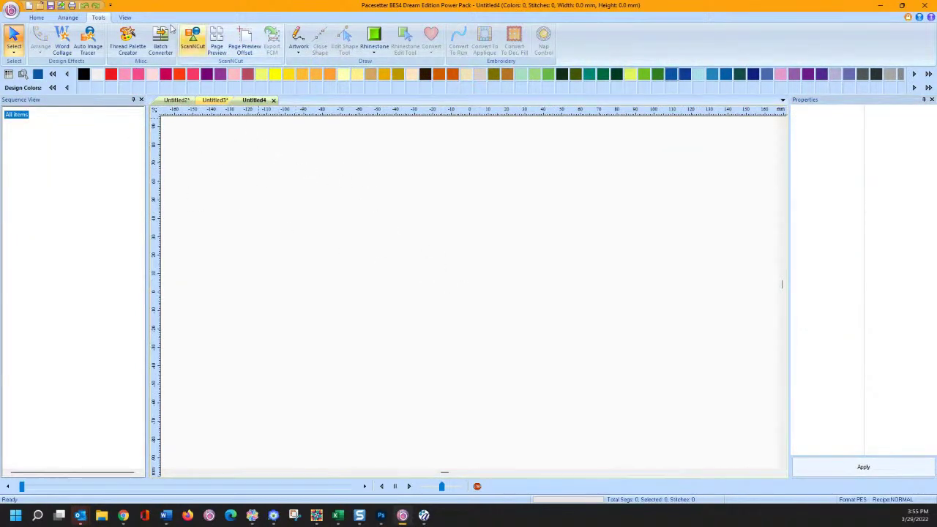
{"action": "left_click", "coordinate": [125, 17]}
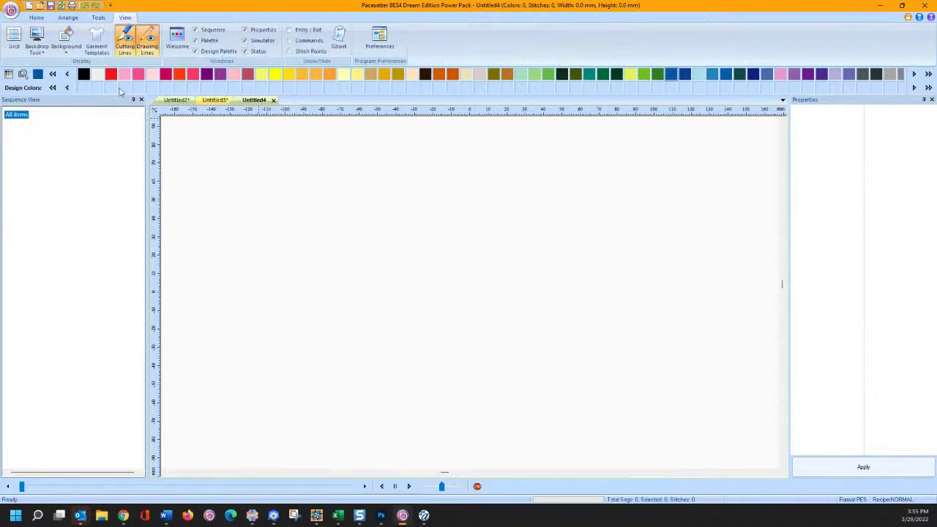
{"action": "left_click", "coordinate": [41, 54]}
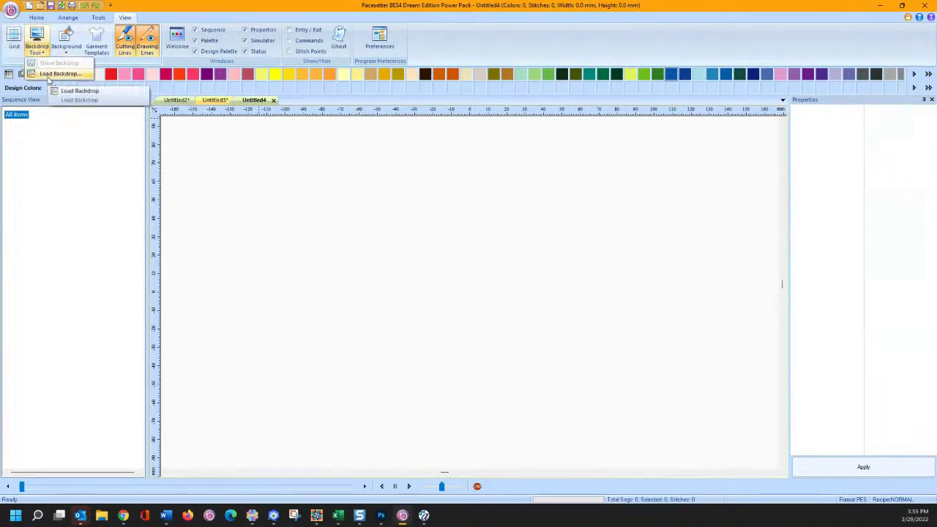
{"action": "left_click", "coordinate": [58, 74]}
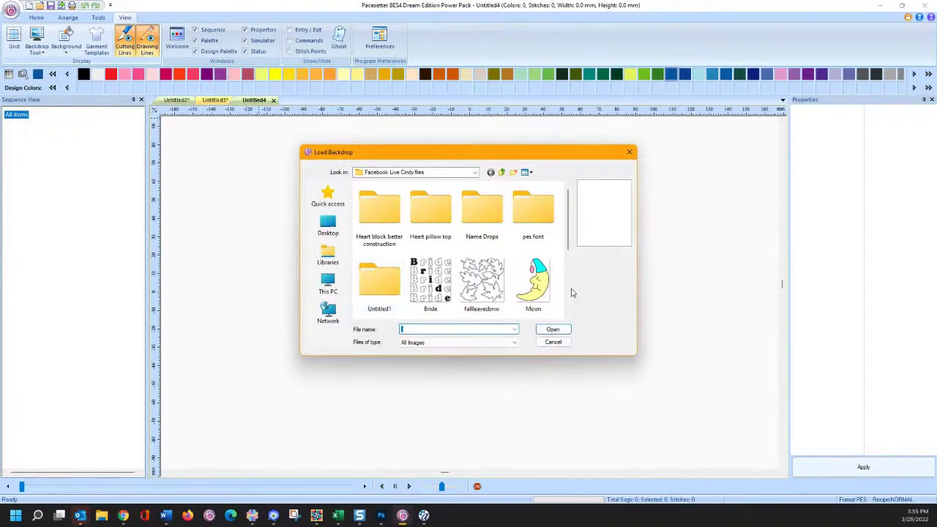
{"action": "left_click", "coordinate": [533, 282]}
{"action": "left_click", "coordinate": [553, 330]}
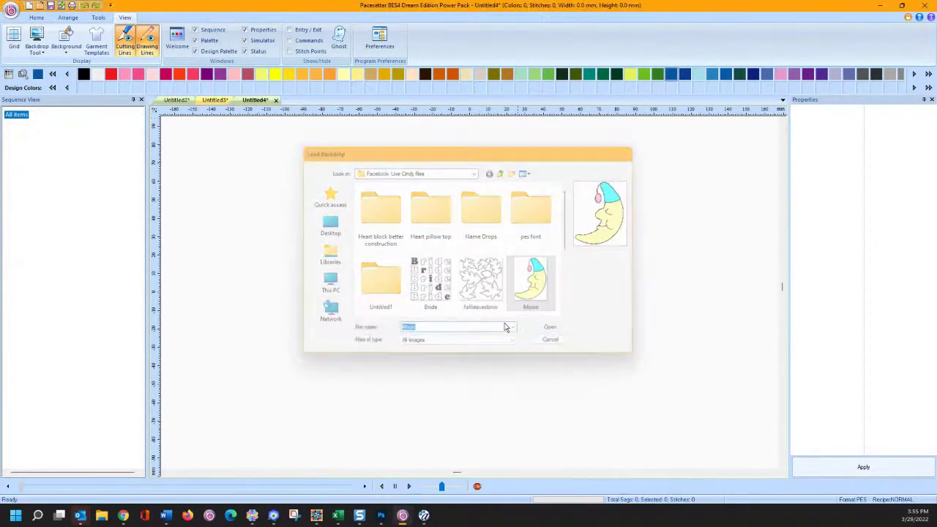
Choose the Line artwork tool for tracing the moon backdrop by hand.
{"action": "left_click", "coordinate": [98, 18]}
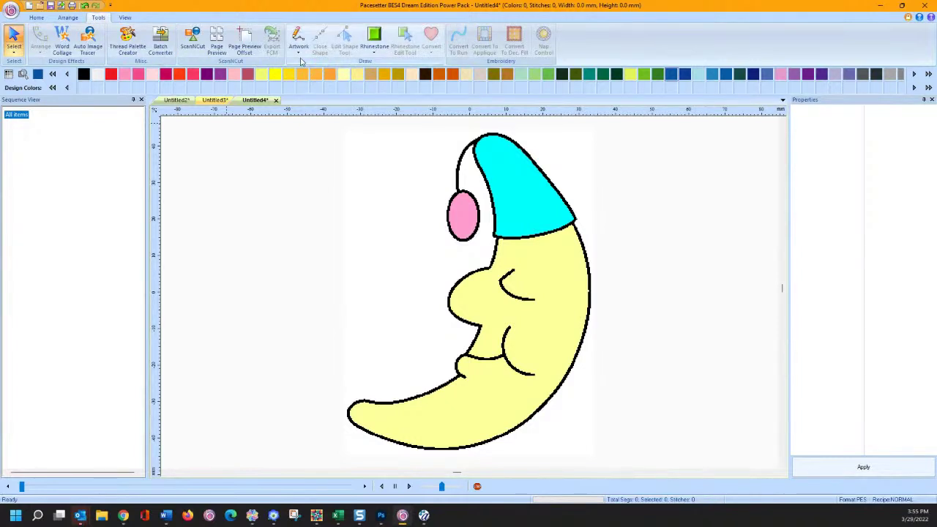
{"action": "left_click", "coordinate": [298, 52]}
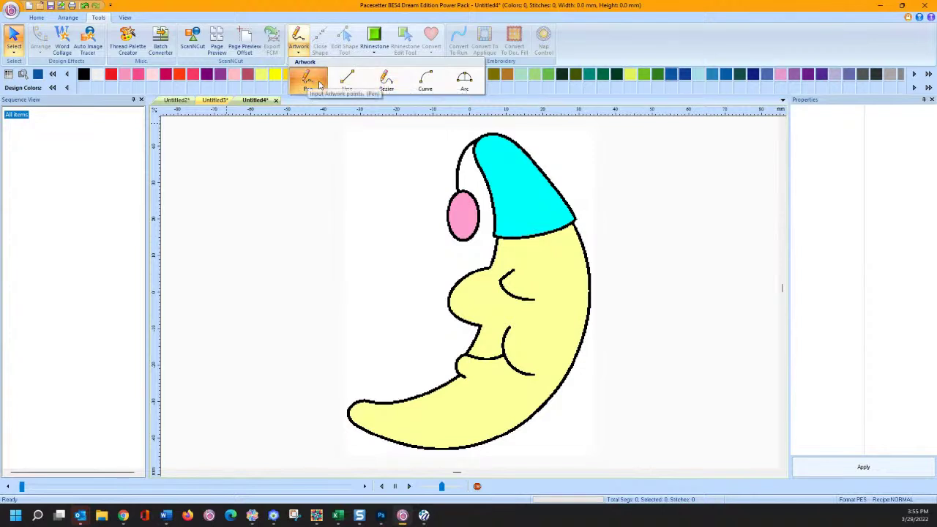
{"action": "left_click", "coordinate": [378, 87]}
{"action": "left_click", "coordinate": [298, 50]}
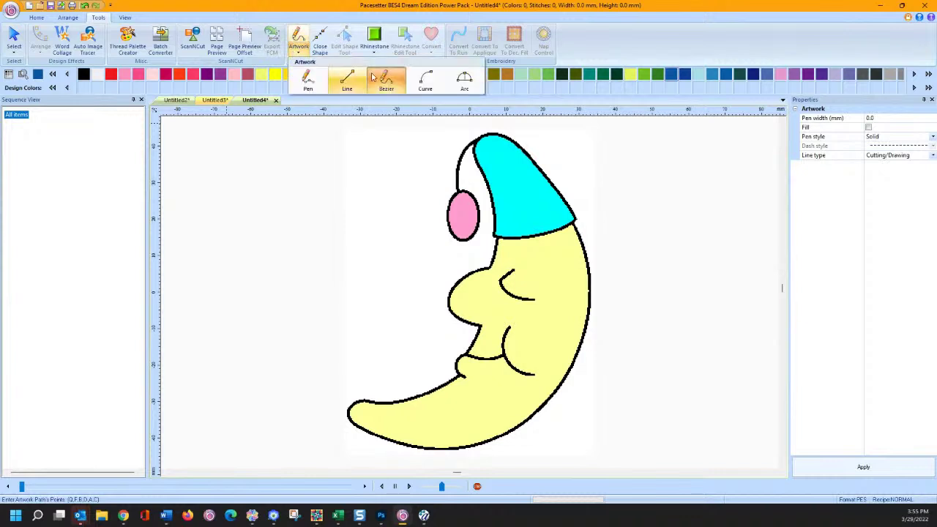
{"action": "left_click", "coordinate": [351, 86]}
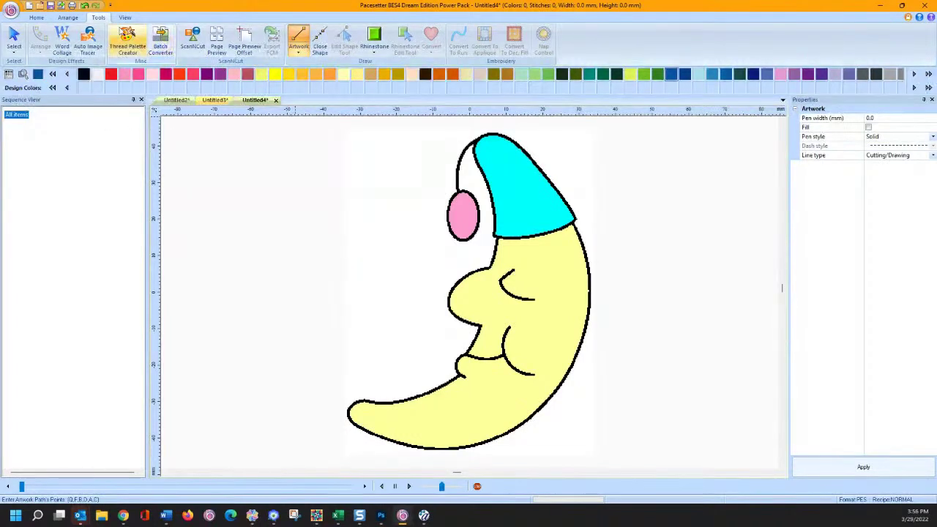
Set the moon backdrop's transparency to 50%.
{"action": "left_click", "coordinate": [125, 18]}
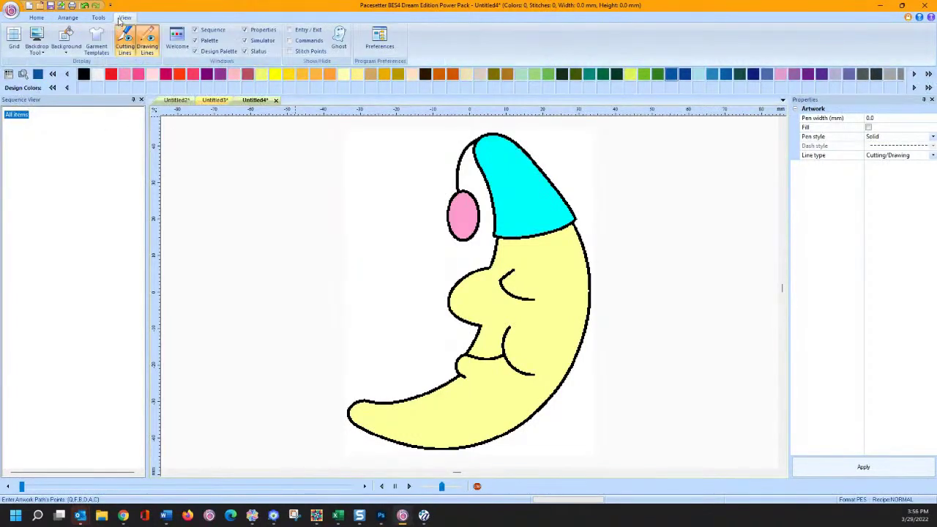
{"action": "left_click", "coordinate": [41, 35]}
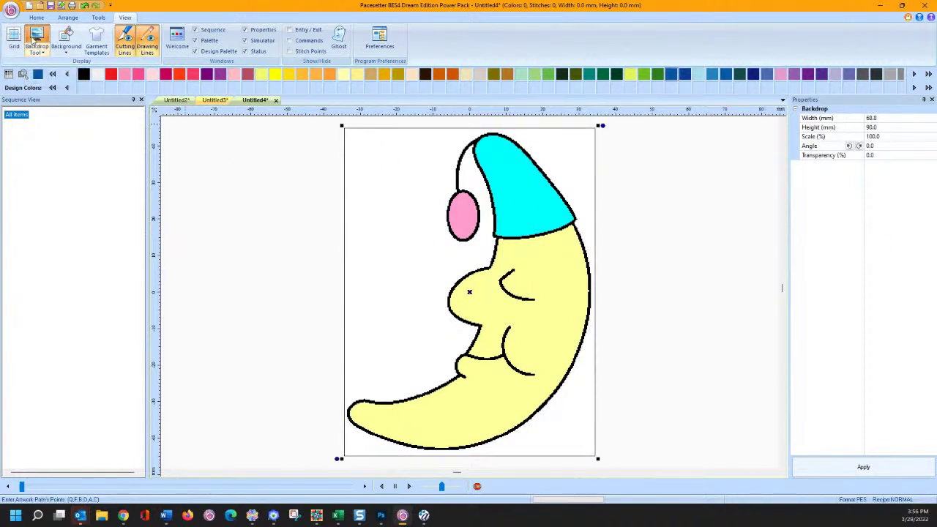
{"action": "left_click", "coordinate": [846, 161]}
{"action": "type", "text": "50"}
{"action": "left_click", "coordinate": [816, 474]}
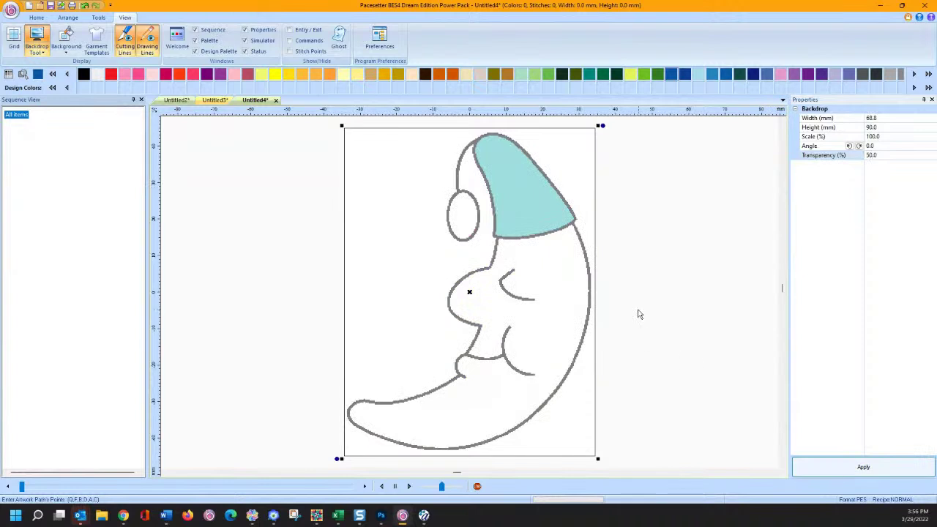
{"action": "left_click", "coordinate": [888, 156]}
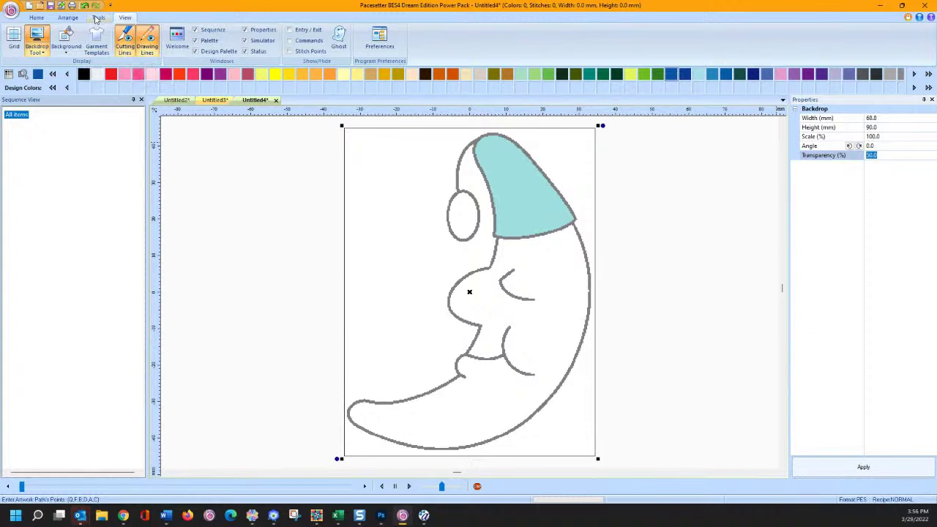
Trace the moon's hat as a closed line outline about 28 × 29 mm and convert it to appliqué.
{"action": "left_click", "coordinate": [97, 17]}
{"action": "left_click", "coordinate": [299, 41]}
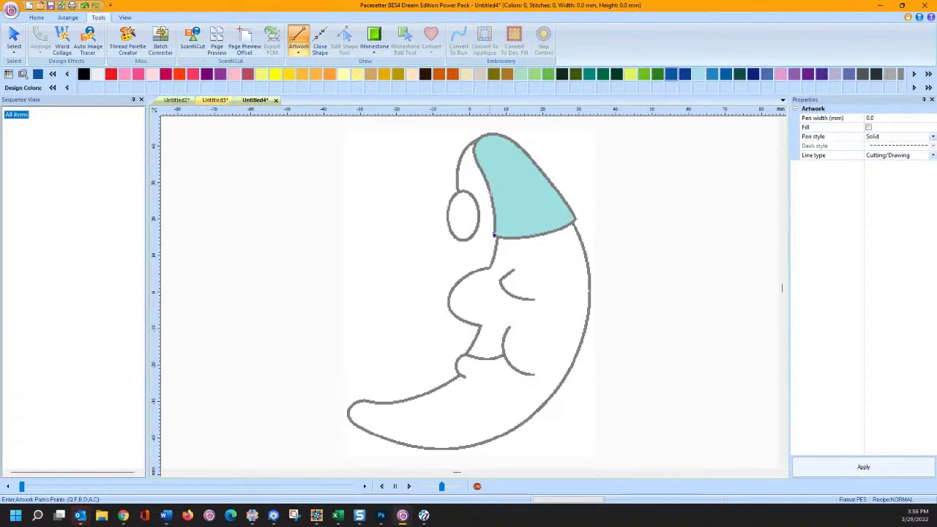
{"action": "left_click", "coordinate": [492, 197]}
{"action": "left_click", "coordinate": [477, 136]}
{"action": "left_click", "coordinate": [498, 134]}
{"action": "left_click", "coordinate": [576, 217]}
{"action": "left_click", "coordinate": [532, 237]}
{"action": "left_click", "coordinate": [320, 36]}
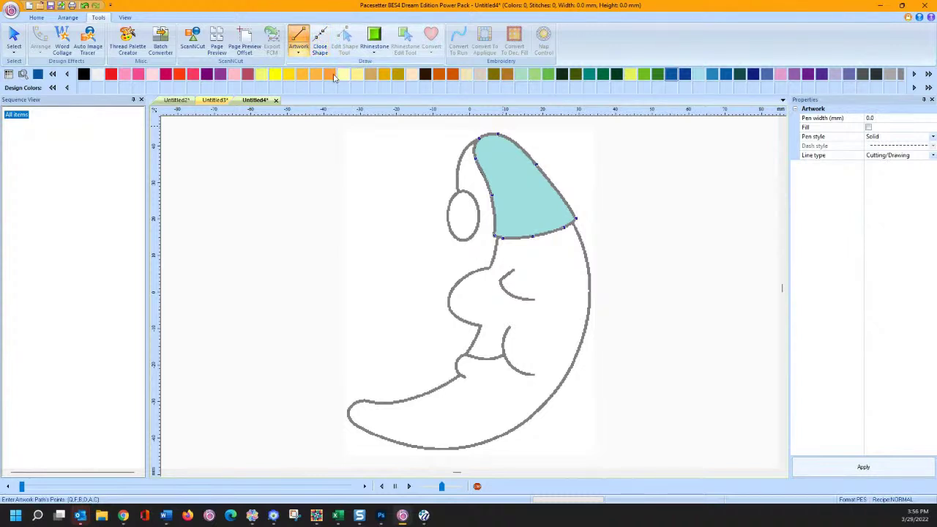
{"action": "left_click", "coordinate": [13, 38]}
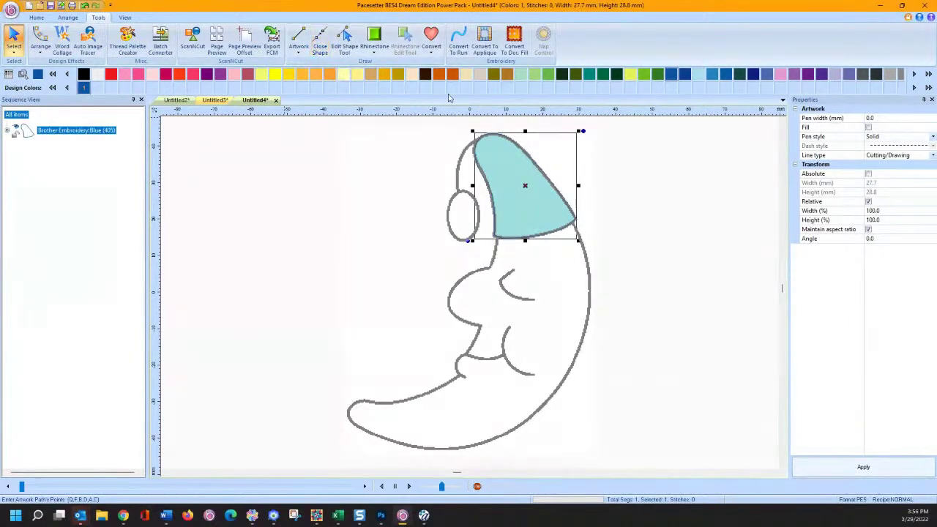
{"action": "left_click", "coordinate": [485, 45]}
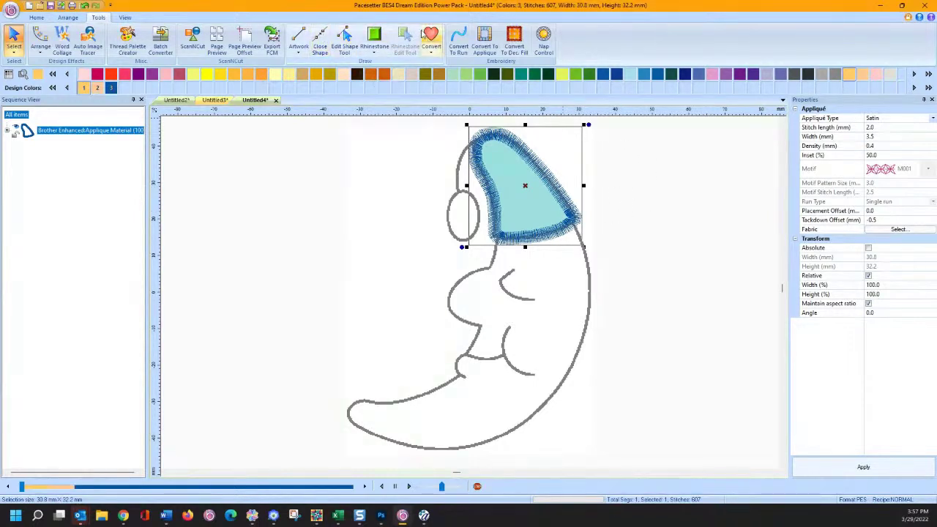
{"action": "left_click", "coordinate": [298, 39]}
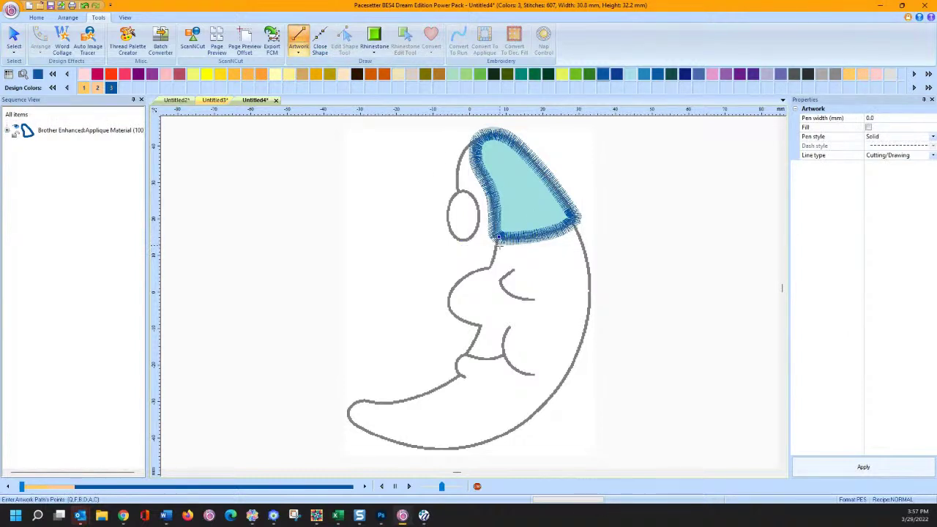
{"action": "left_click", "coordinate": [494, 250]}
{"action": "left_click", "coordinate": [491, 268]}
{"action": "left_click", "coordinate": [473, 271]}
{"action": "left_click", "coordinate": [449, 304]}
{"action": "left_click", "coordinate": [460, 319]}
{"action": "left_click", "coordinate": [479, 330]}
{"action": "double_click", "coordinate": [460, 375]}
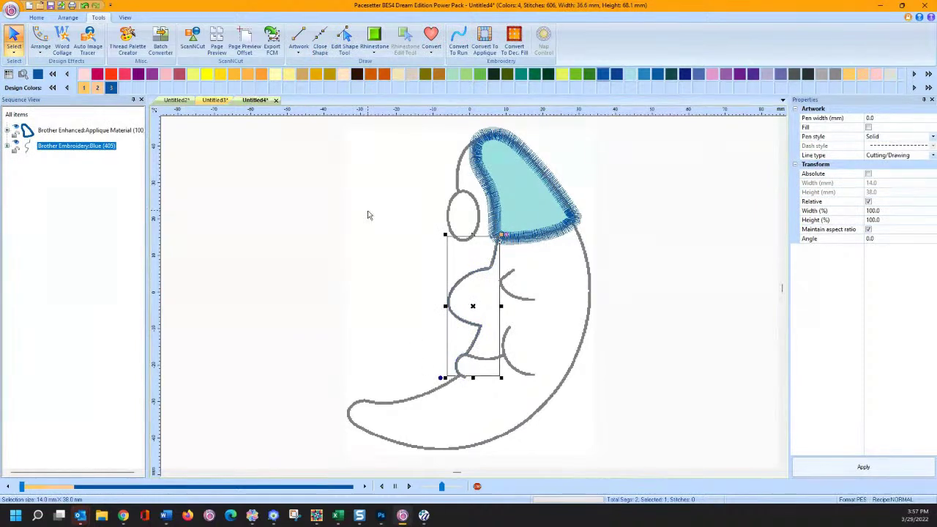
{"action": "key", "text": "Delete"}
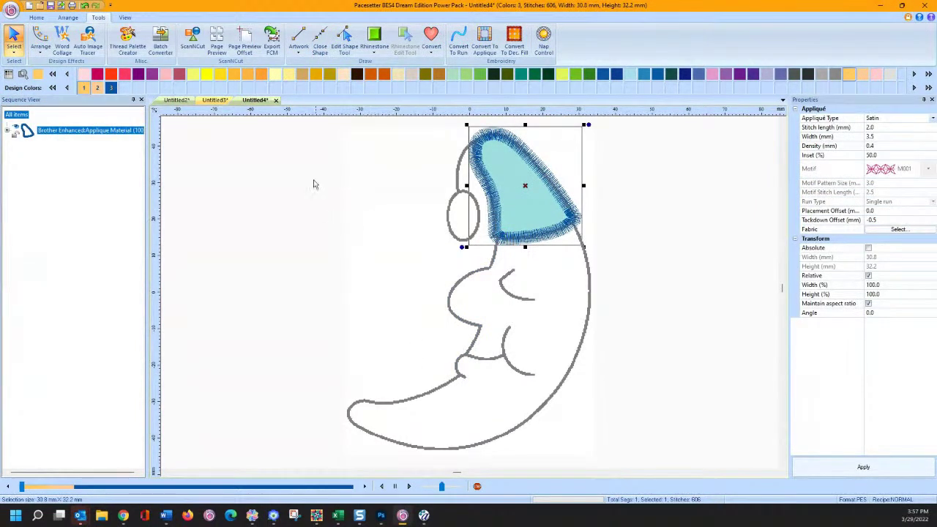
Trace the moon's face profile with line artwork from the hat's lower corner around nose and lips toward the lower tip.
{"action": "left_click", "coordinate": [299, 38]}
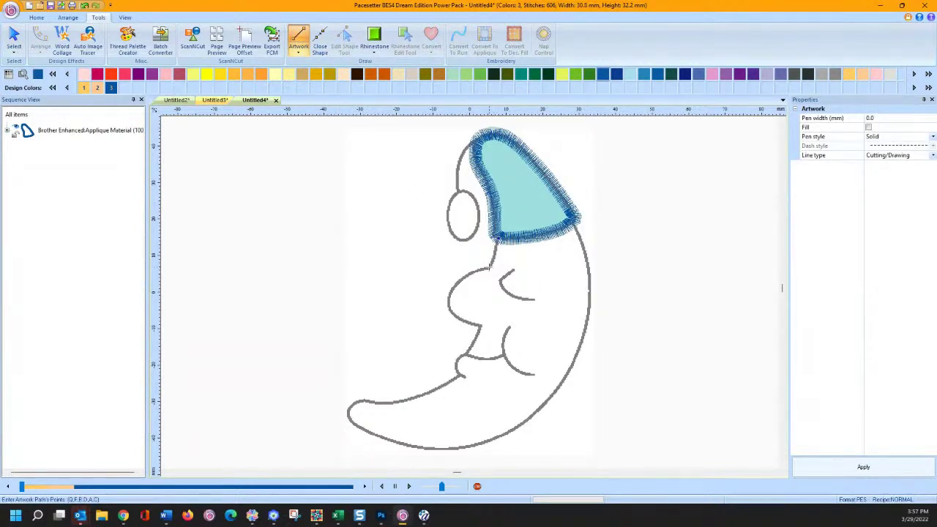
{"action": "left_click", "coordinate": [470, 272]}
{"action": "left_click", "coordinate": [449, 293]}
{"action": "left_click", "coordinate": [449, 309]}
{"action": "left_click", "coordinate": [465, 321]}
{"action": "left_click", "coordinate": [481, 326]}
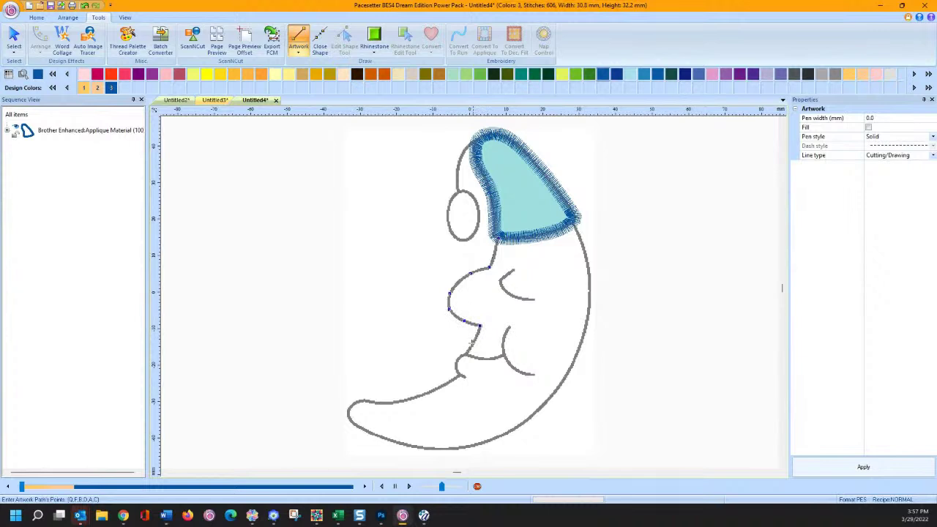
{"action": "left_click", "coordinate": [463, 355]}
{"action": "left_click", "coordinate": [457, 366]}
{"action": "left_click", "coordinate": [450, 382]}
{"action": "left_click", "coordinate": [410, 399]}
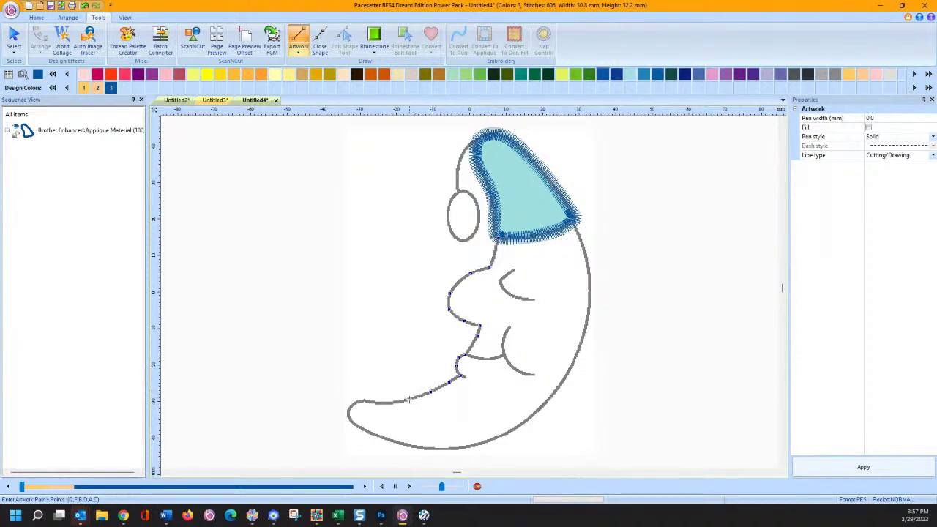
Continue the outline around the lower tip and outer edge, close it at about 67 × 63 mm, and convert the moon to appliqué.
{"action": "left_click", "coordinate": [355, 402]}
{"action": "left_click", "coordinate": [438, 449]}
{"action": "left_click", "coordinate": [500, 438]}
{"action": "left_click", "coordinate": [549, 400]}
{"action": "left_click", "coordinate": [585, 333]}
{"action": "left_click", "coordinate": [320, 45]}
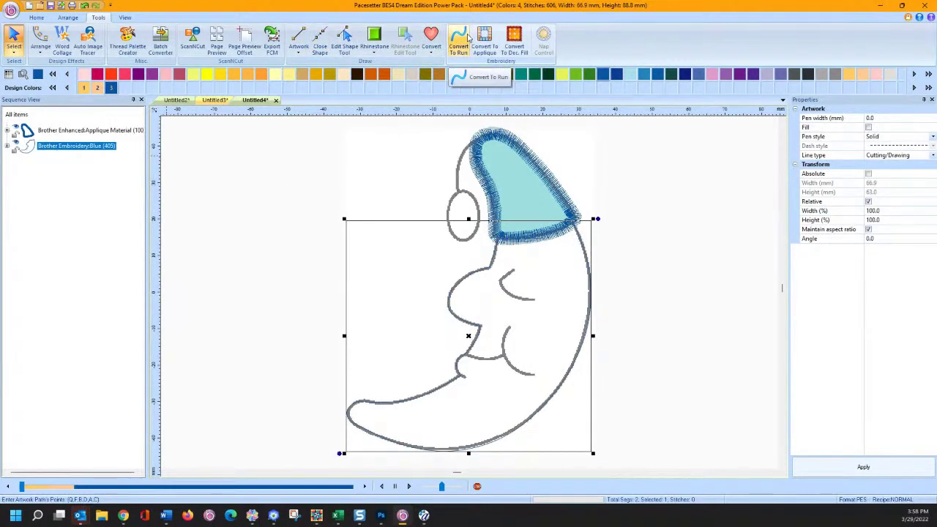
{"action": "left_click", "coordinate": [483, 41]}
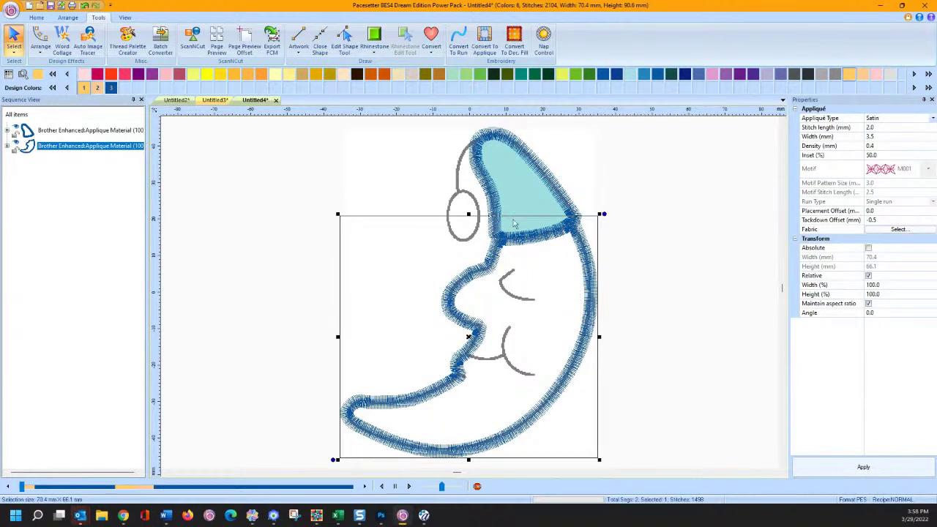
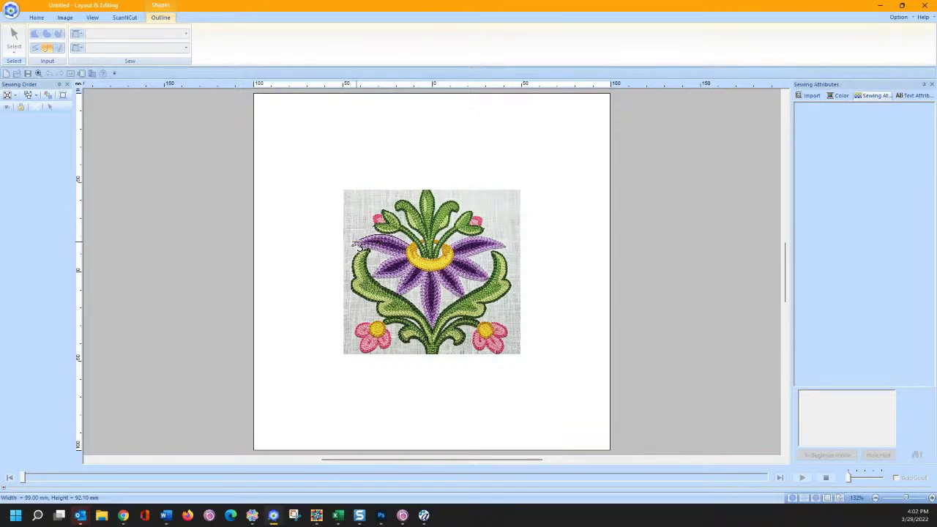
In Layout & Editing, finish the upper-left purple petal's outline, about 33 × 13.5 mm, with a straight line and select it.
{"action": "key", "text": "space"}
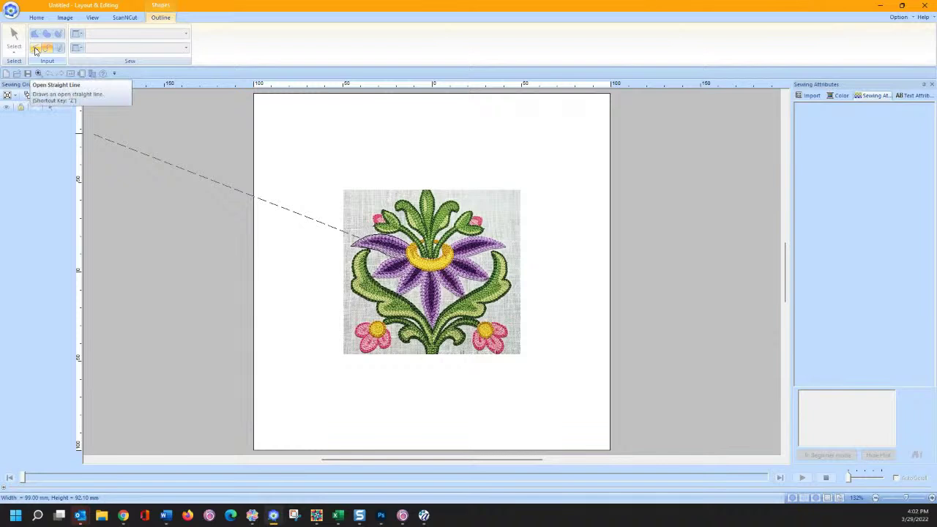
{"action": "left_click", "coordinate": [35, 50]}
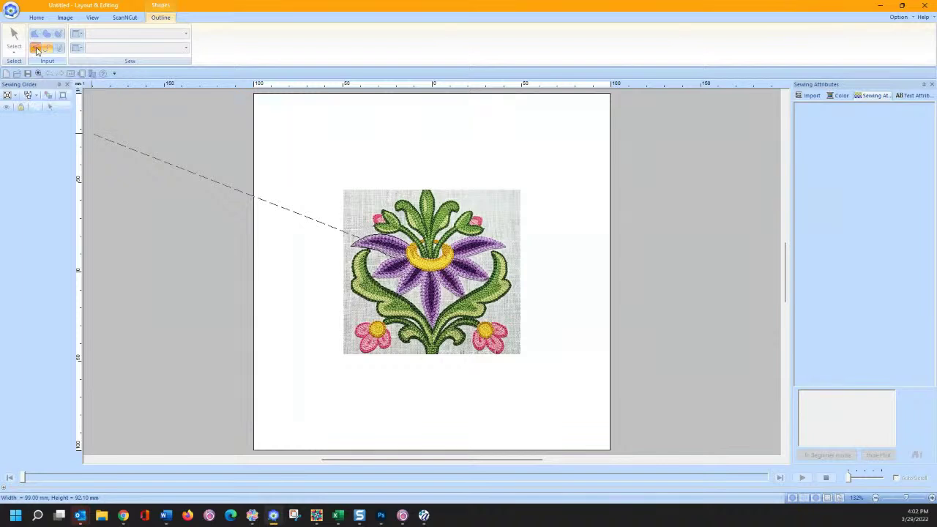
{"action": "double_click", "coordinate": [408, 253]}
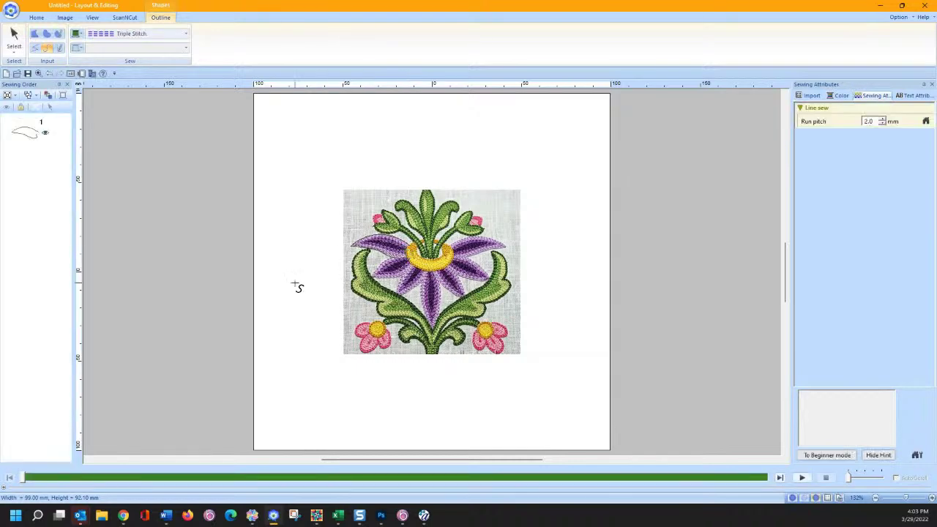
{"action": "left_click", "coordinate": [14, 38]}
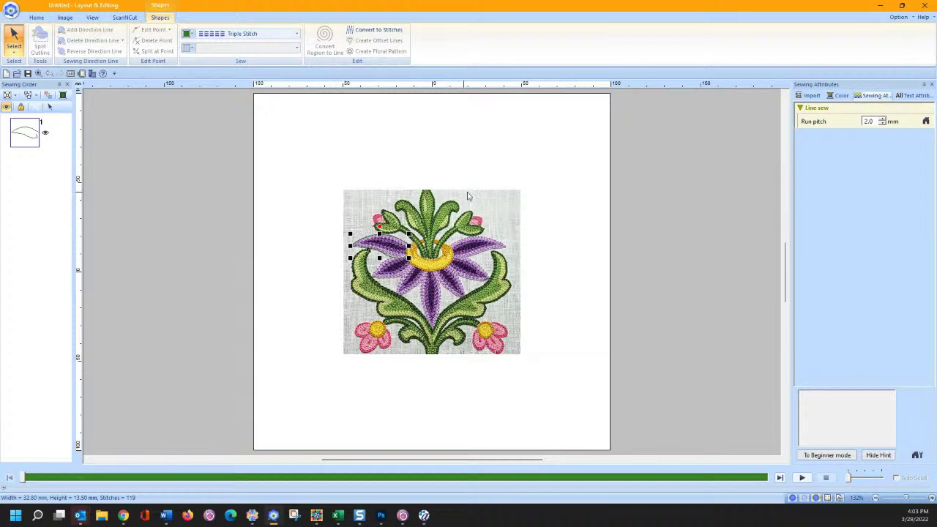
Fade the flower background image and show the traced petal outline's edit points.
{"action": "key", "text": "F6"}
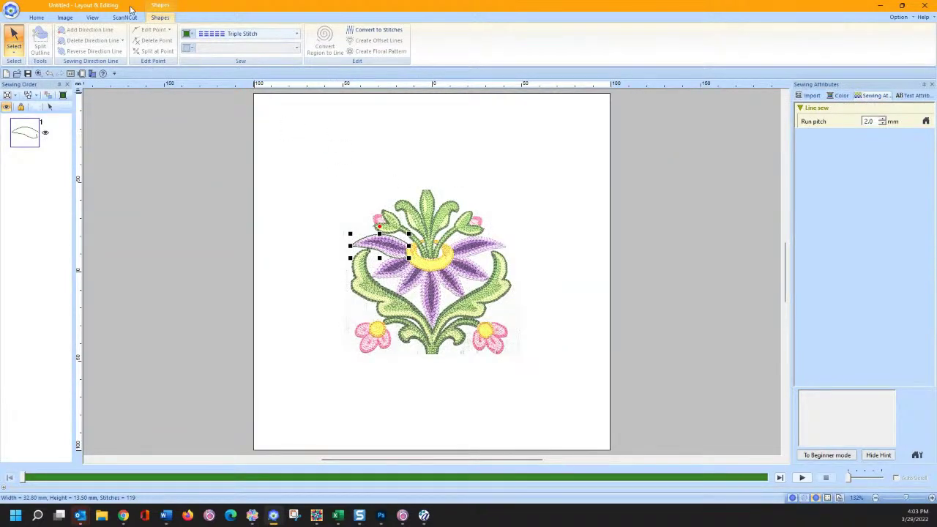
{"action": "left_click", "coordinate": [39, 18]}
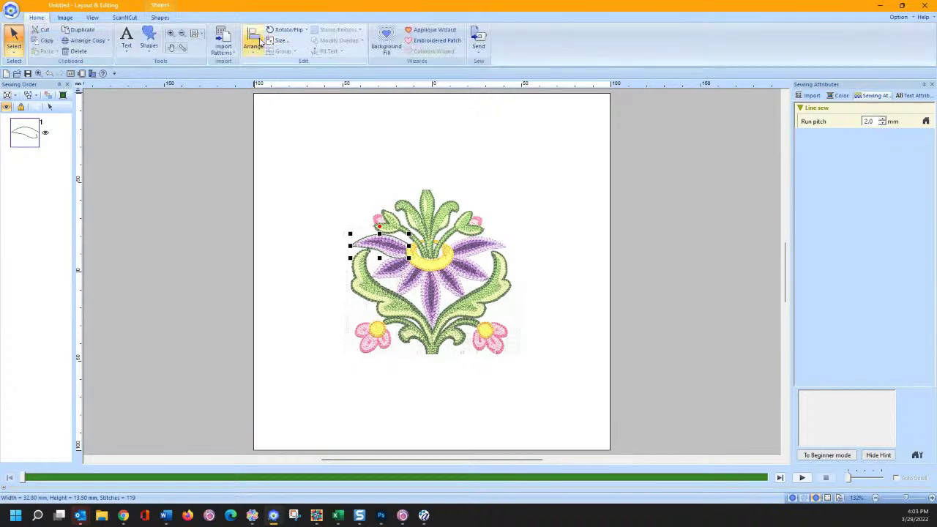
{"action": "left_click", "coordinate": [171, 34]}
{"action": "left_click_drag", "start_coordinate": [300, 163], "coordinate": [469, 291]}
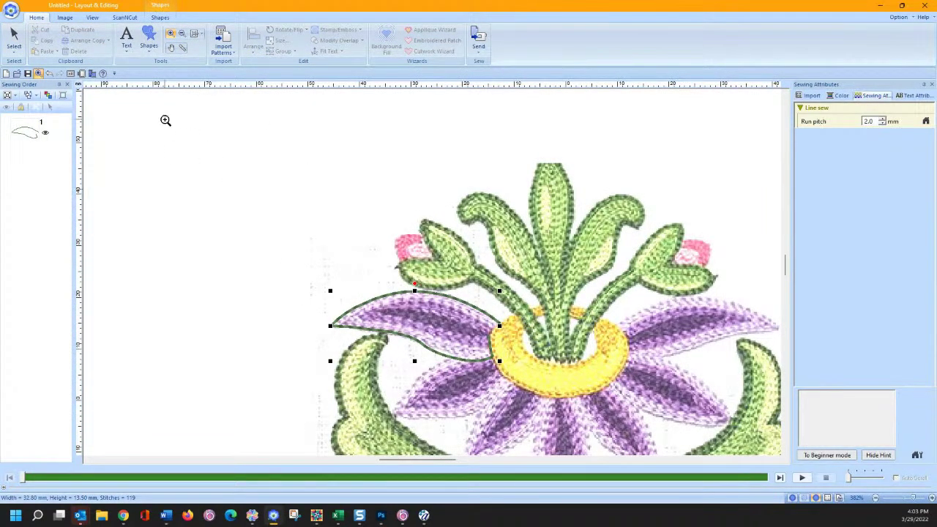
{"action": "left_click", "coordinate": [14, 40]}
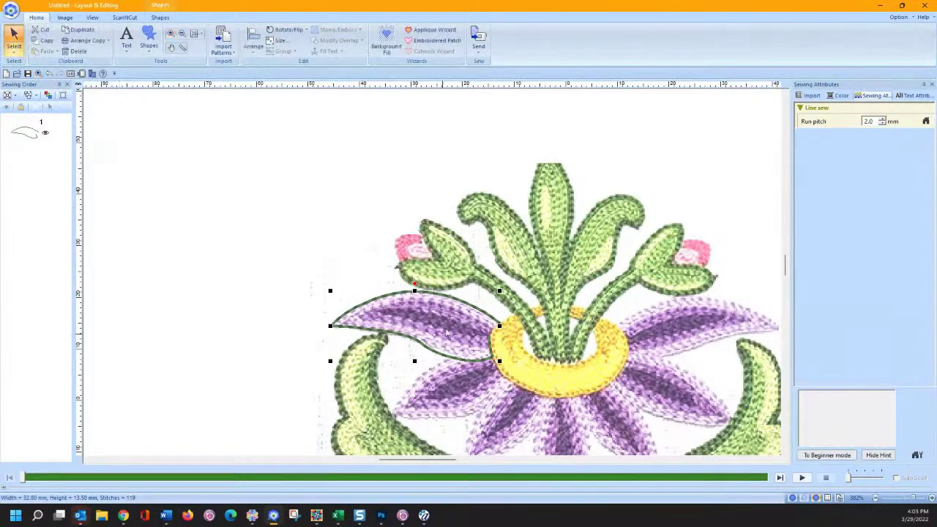
{"action": "left_click", "coordinate": [15, 48]}
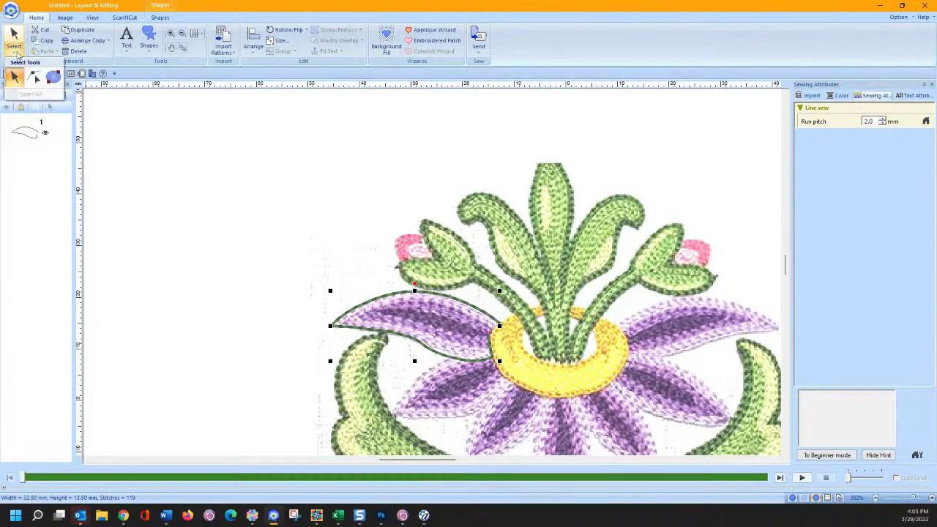
{"action": "left_click", "coordinate": [35, 77]}
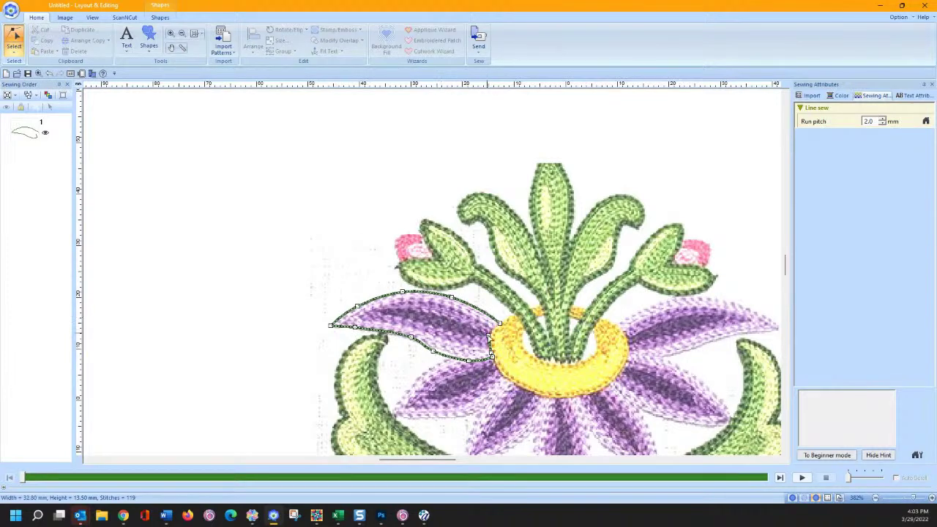
Close the path of the traced outline around the upper-left purple petal.
{"action": "right_click", "coordinate": [488, 338]}
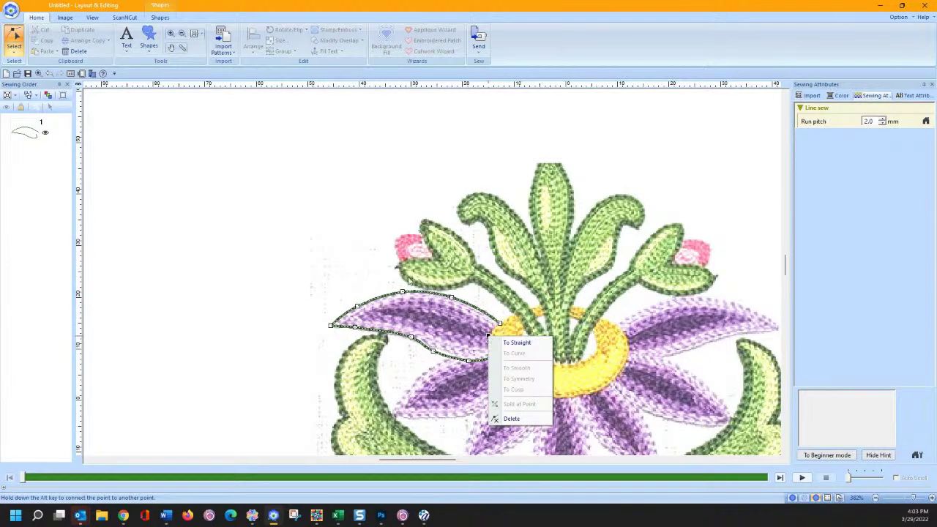
{"action": "left_click", "coordinate": [15, 48]}
{"action": "left_click", "coordinate": [14, 76]}
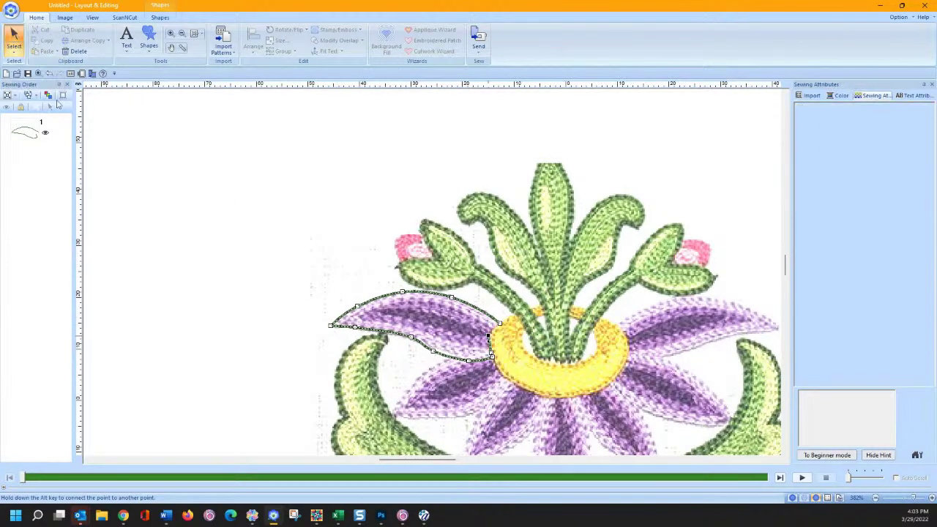
{"action": "right_click", "coordinate": [389, 296]}
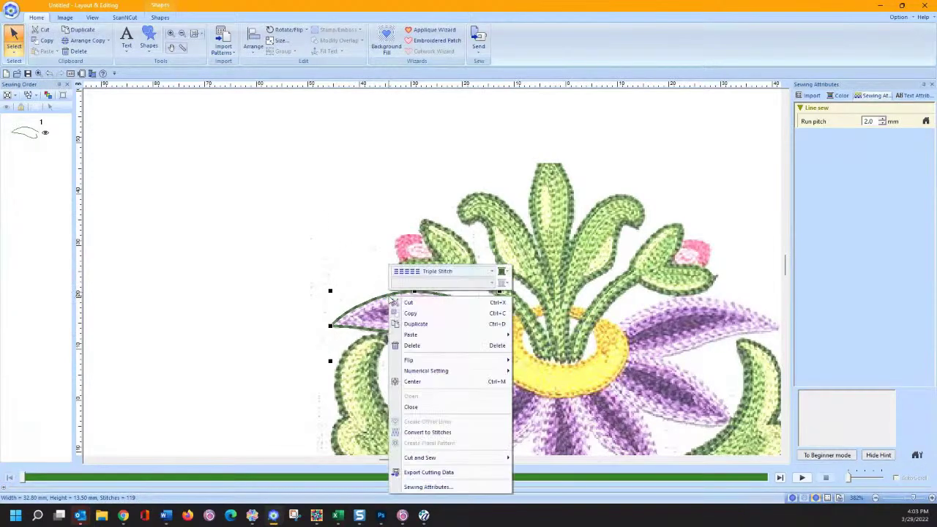
{"action": "left_click", "coordinate": [411, 407]}
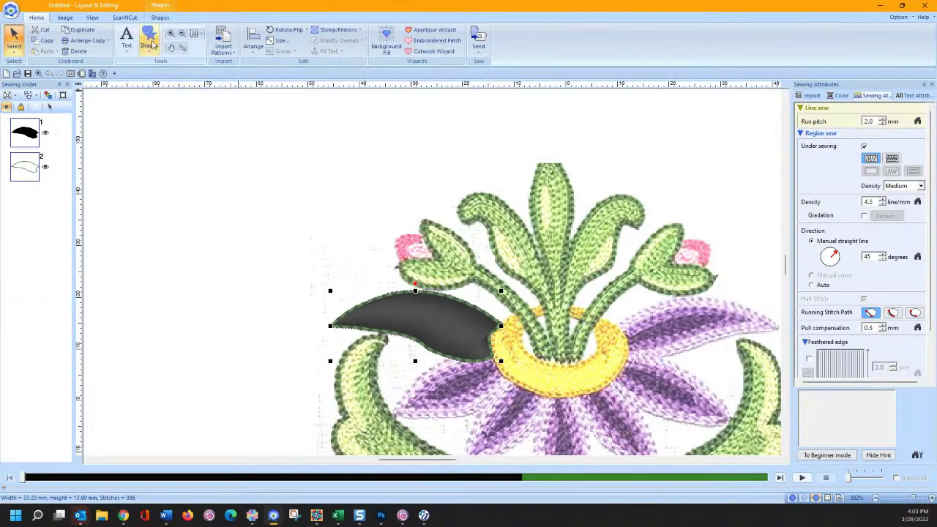
Set the petal's line sewing to Not Sewn and its region sewing to Spiral Stitch.
{"action": "left_click", "coordinate": [159, 17]}
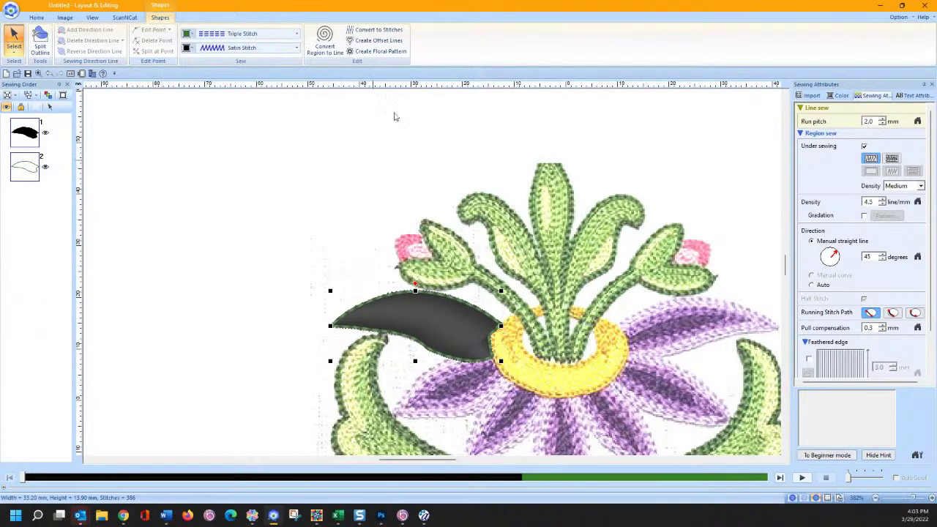
{"action": "left_click", "coordinate": [277, 51]}
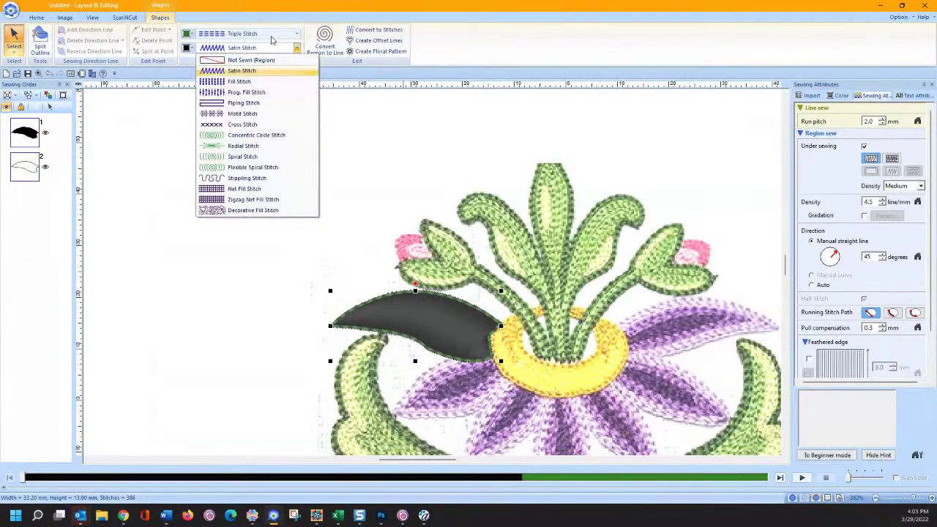
{"action": "left_click", "coordinate": [271, 35]}
{"action": "left_click", "coordinate": [271, 46]}
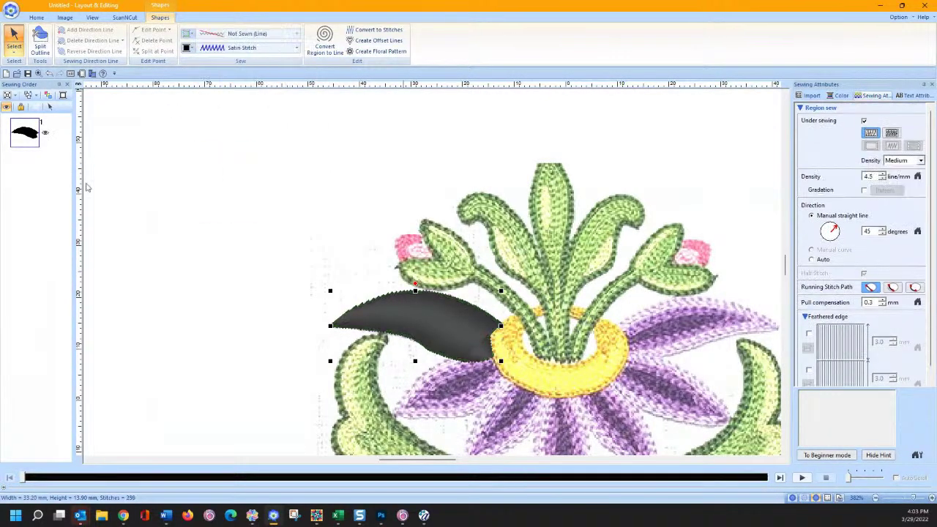
{"action": "left_click", "coordinate": [222, 50]}
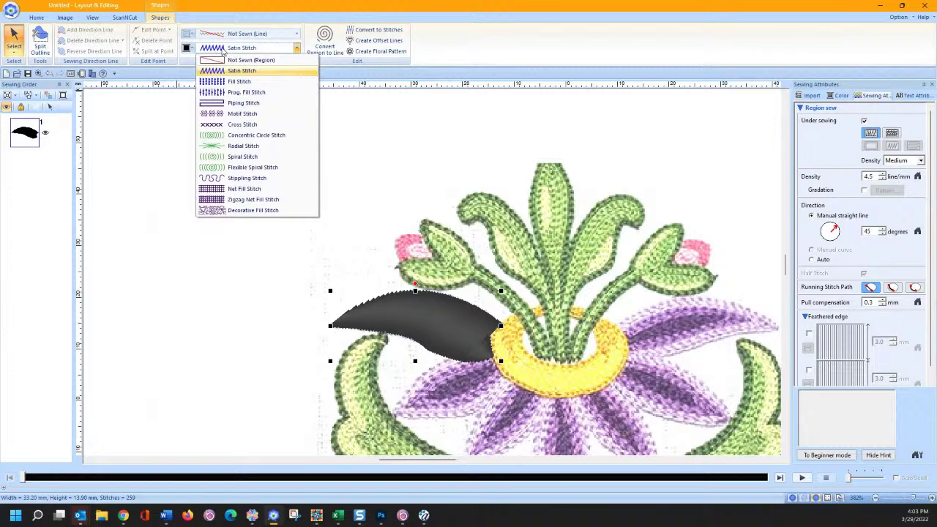
{"action": "left_click", "coordinate": [236, 156]}
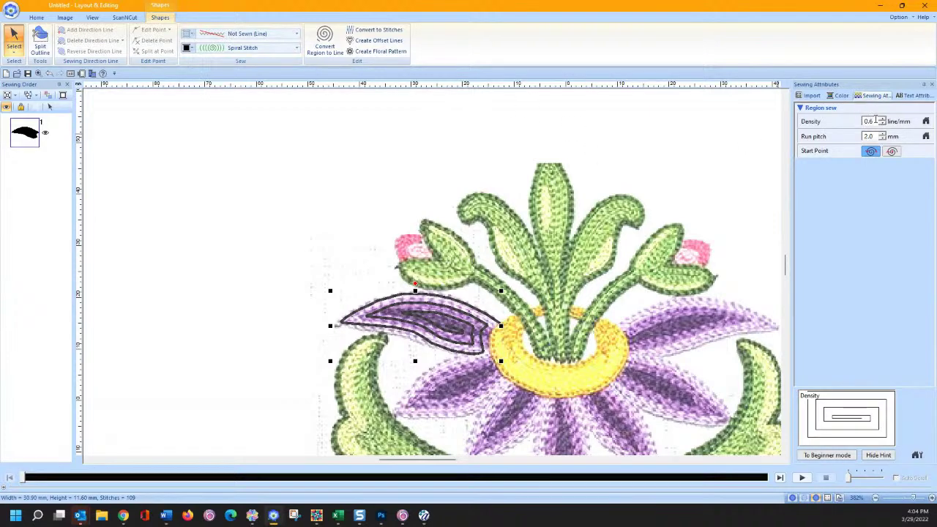
Reset the spiral fill's density to its default and lower it back to 0.6 line/mm.
{"action": "left_click", "coordinate": [926, 122]}
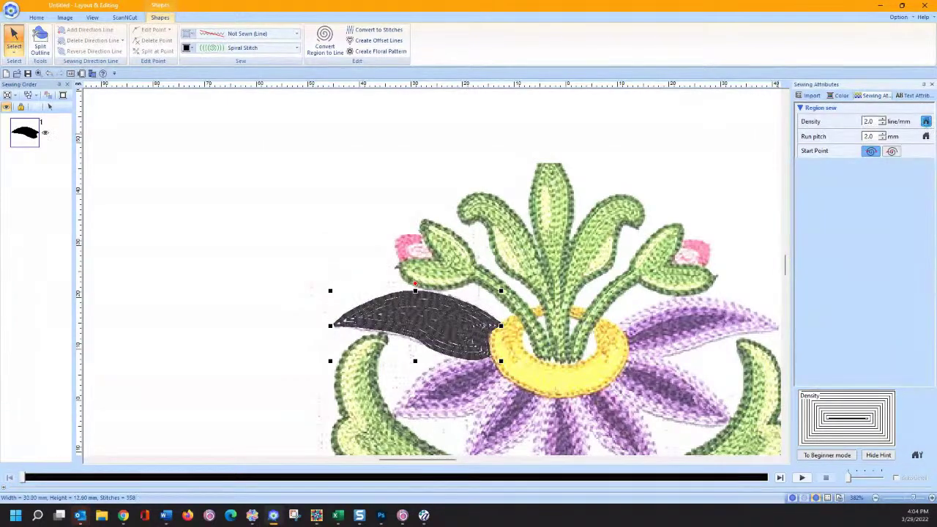
{"action": "left_click", "coordinate": [883, 125]}
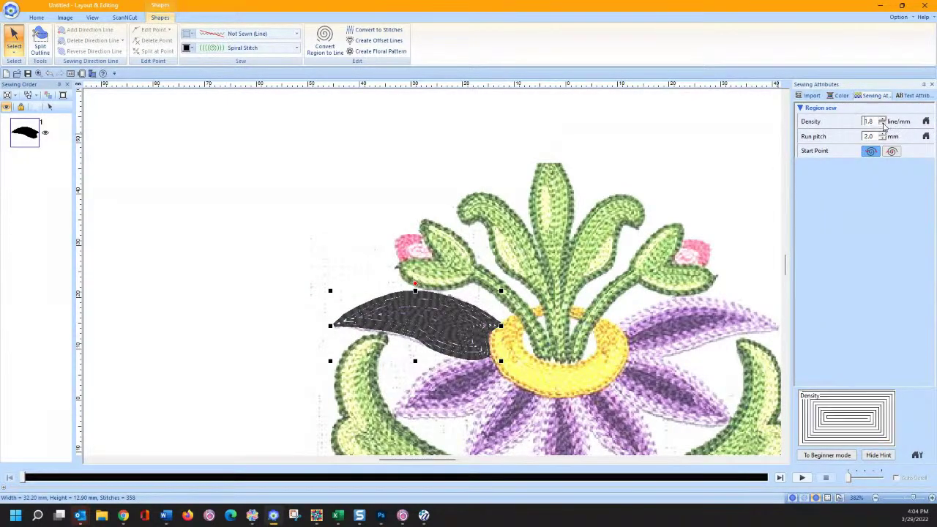
{"action": "left_click", "coordinate": [883, 125]}
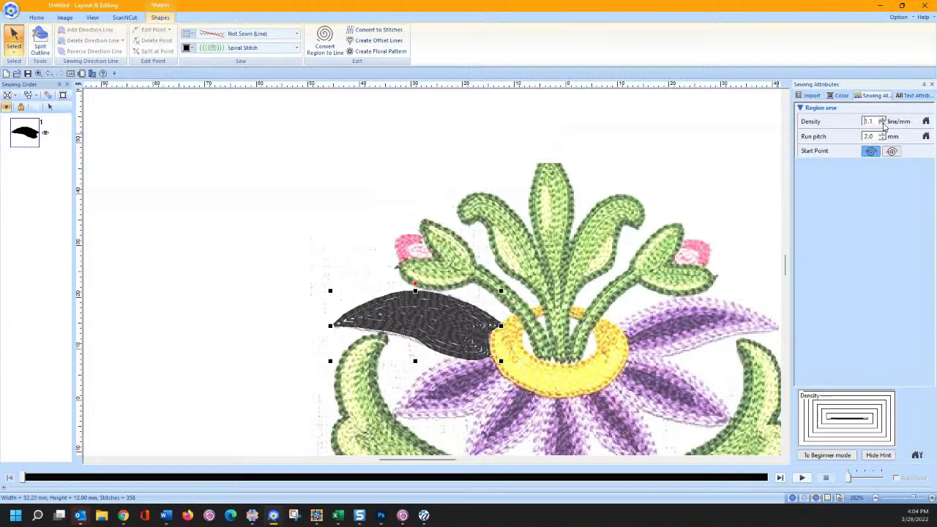
{"action": "left_click", "coordinate": [883, 126]}
{"action": "left_click", "coordinate": [883, 125]}
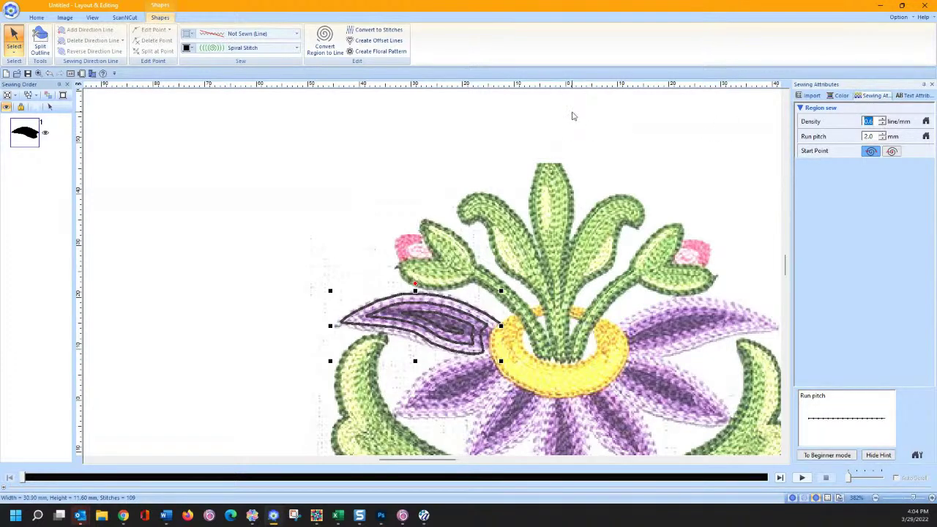
{"action": "left_click", "coordinate": [329, 43]}
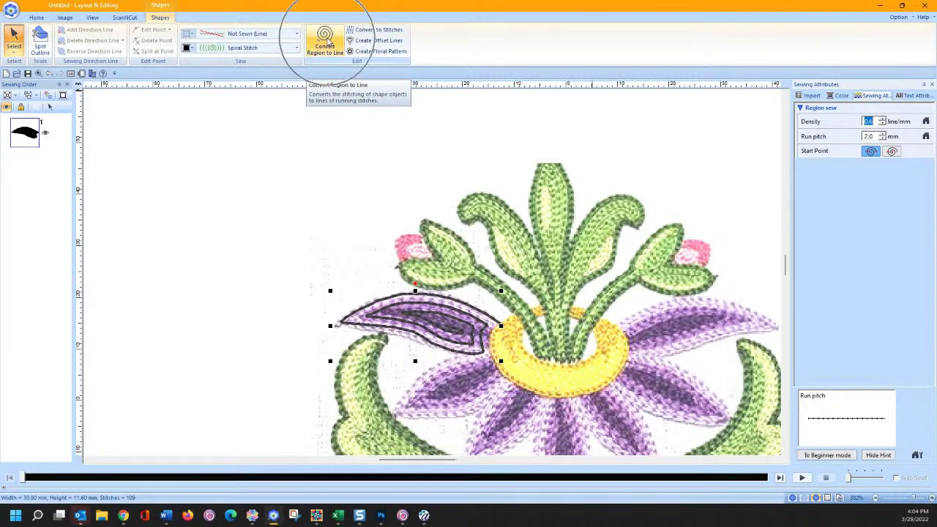
{"action": "left_click", "coordinate": [329, 42]}
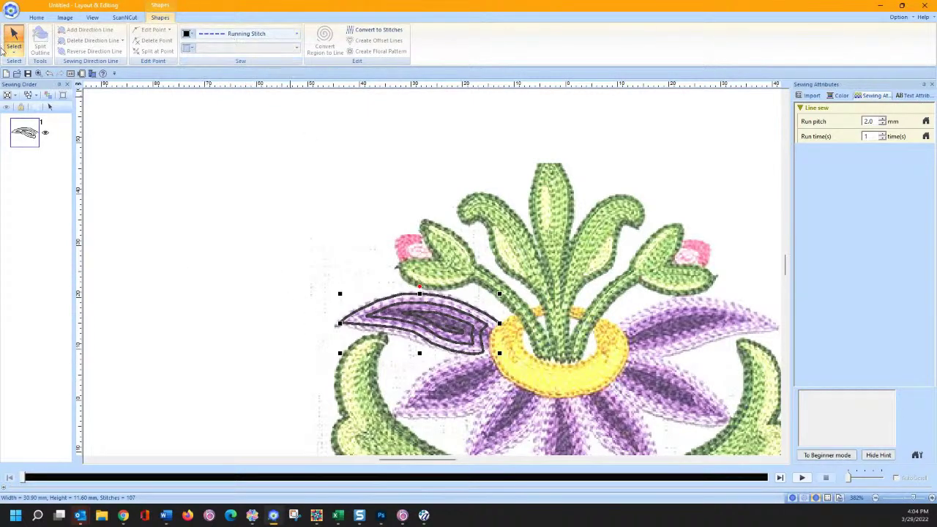
{"action": "left_click", "coordinate": [49, 74]}
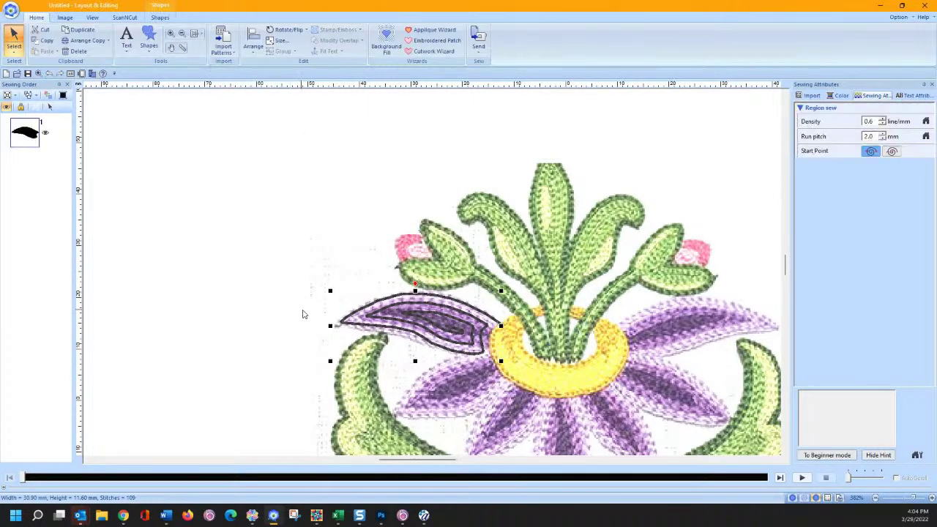
Convert the petal's spiral-stitched region to a line.
{"action": "left_click", "coordinate": [160, 17]}
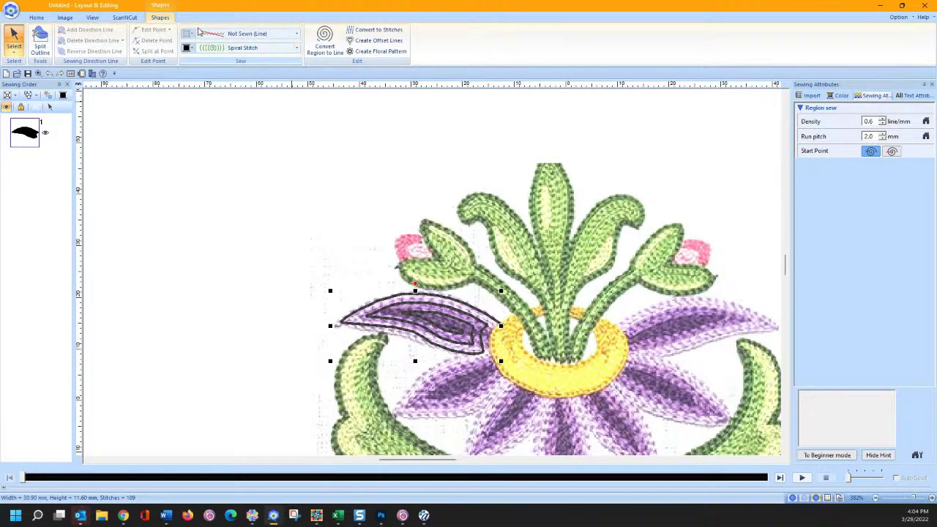
{"action": "left_click", "coordinate": [326, 42]}
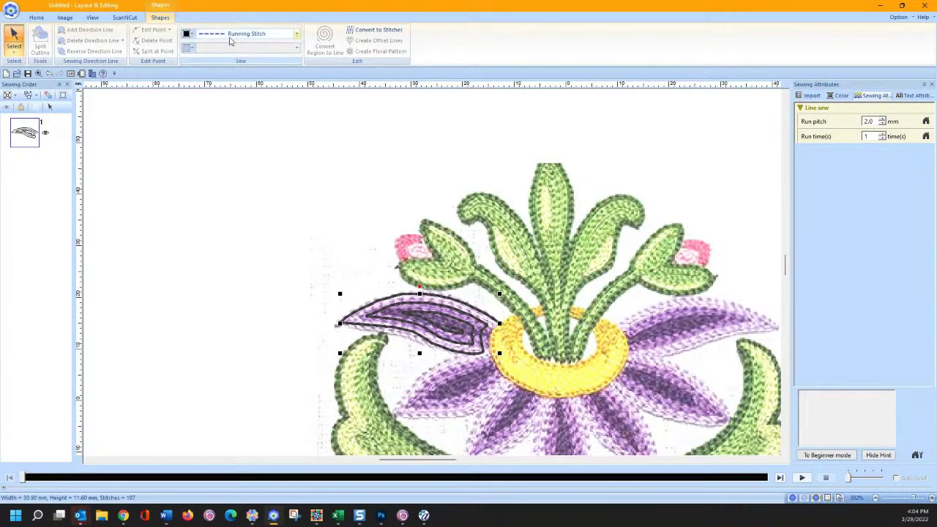
Try Chain Stitch as the petal spiral's line sewing type and adjust its stitch size.
{"action": "left_click", "coordinate": [233, 38]}
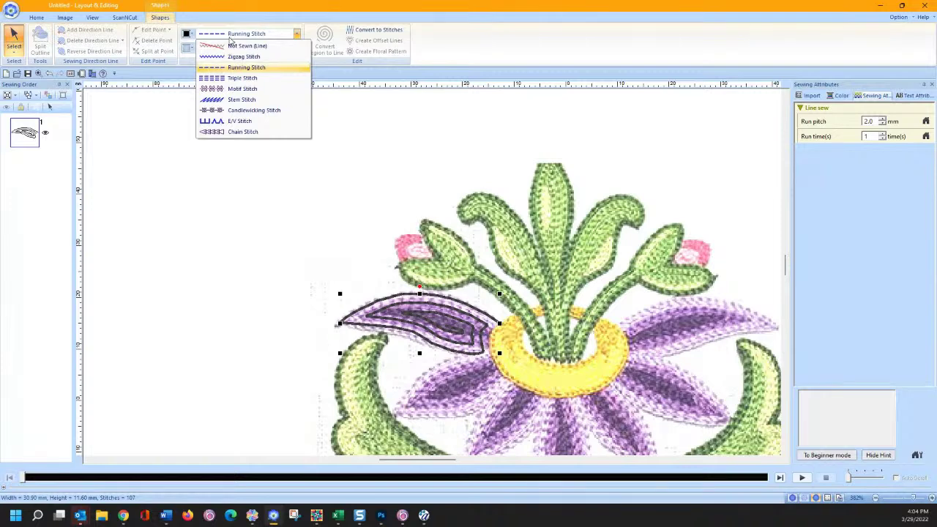
{"action": "left_click", "coordinate": [242, 132]}
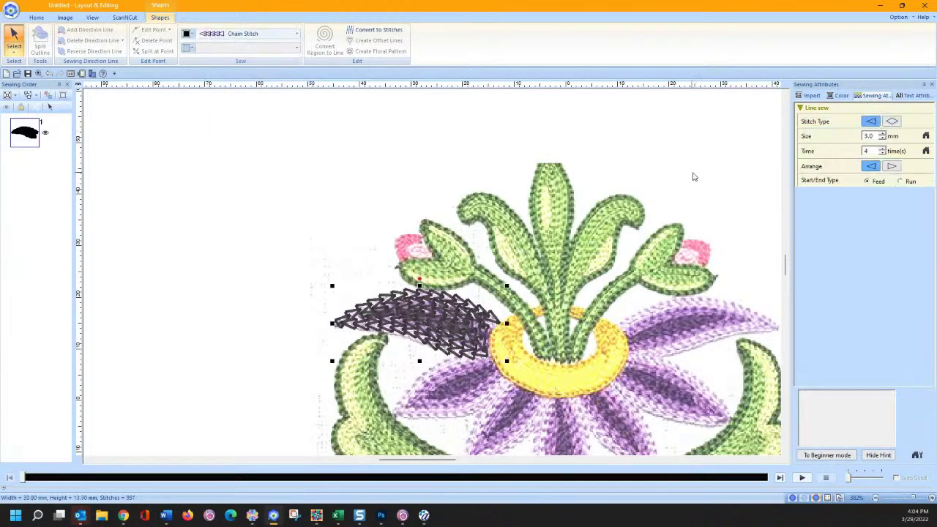
{"action": "left_click", "coordinate": [883, 139]}
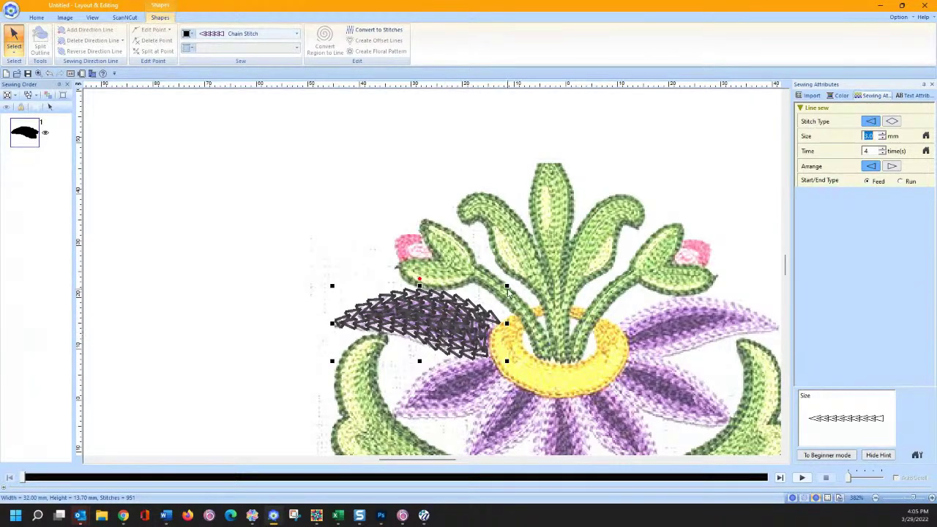
Apply Motif Stitch to the petal's spiral line and choose the motif048 pattern.
{"action": "left_click", "coordinate": [249, 37]}
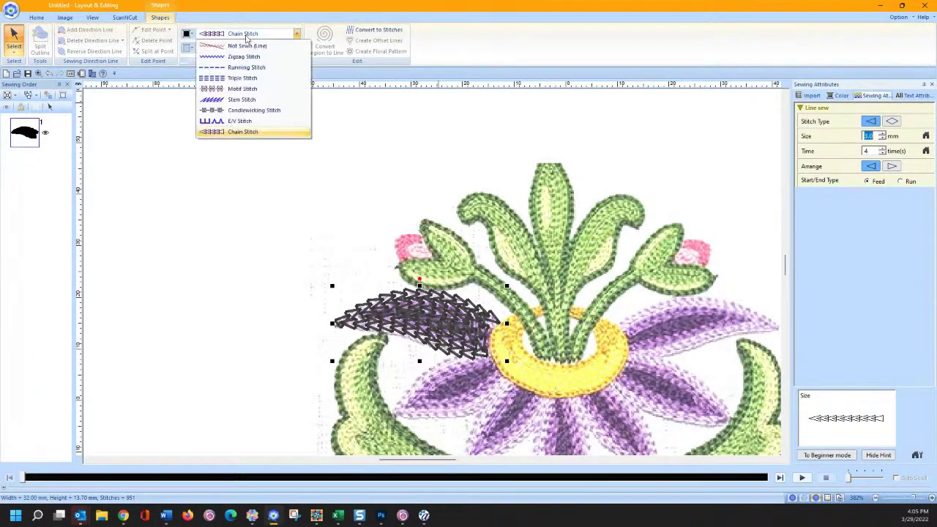
{"action": "left_click", "coordinate": [243, 89]}
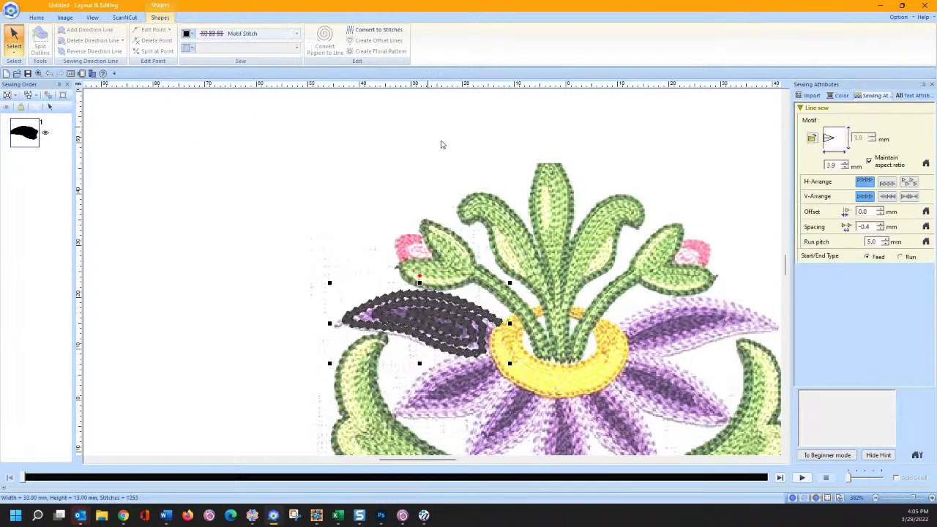
{"action": "left_click", "coordinate": [838, 141]}
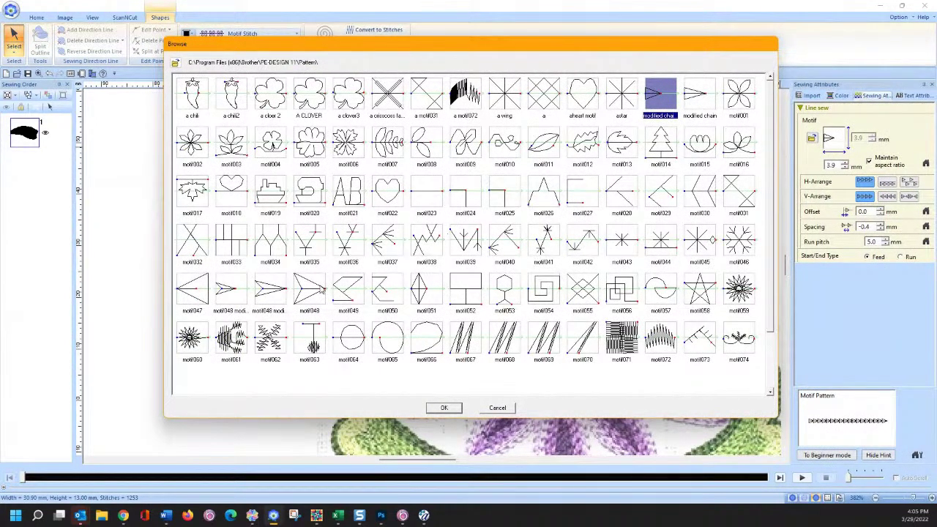
{"action": "left_click", "coordinate": [320, 297]}
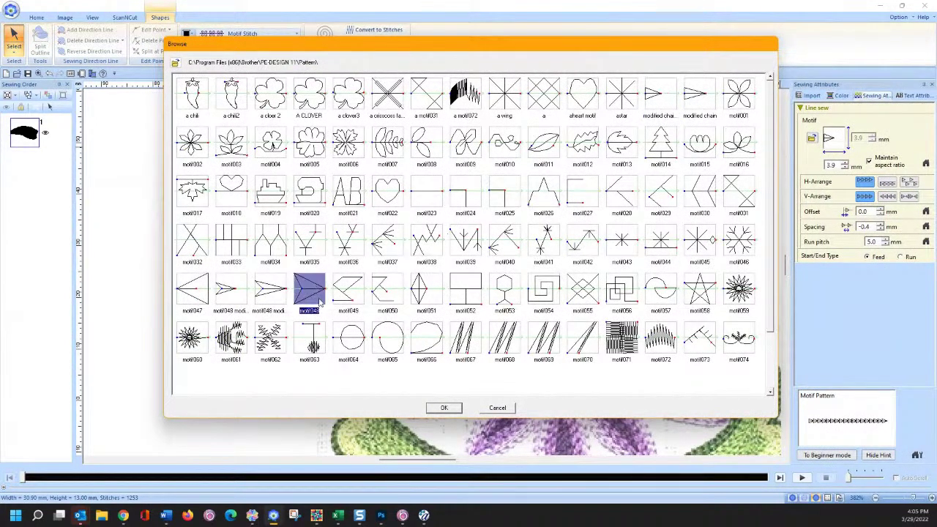
{"action": "left_click", "coordinate": [447, 408]}
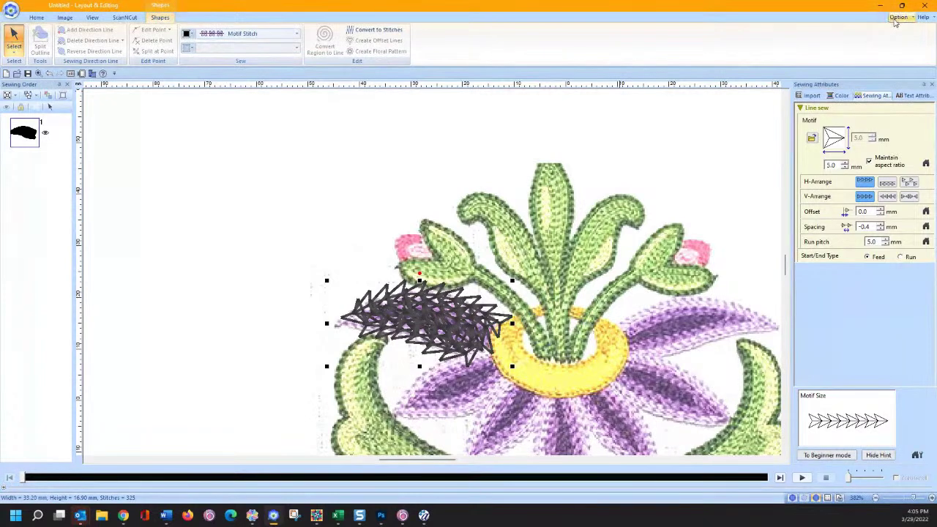
Set the motif size to 2 mm for the petal's spiral line.
{"action": "left_click", "coordinate": [832, 165]}
{"action": "type", "text": "2"}
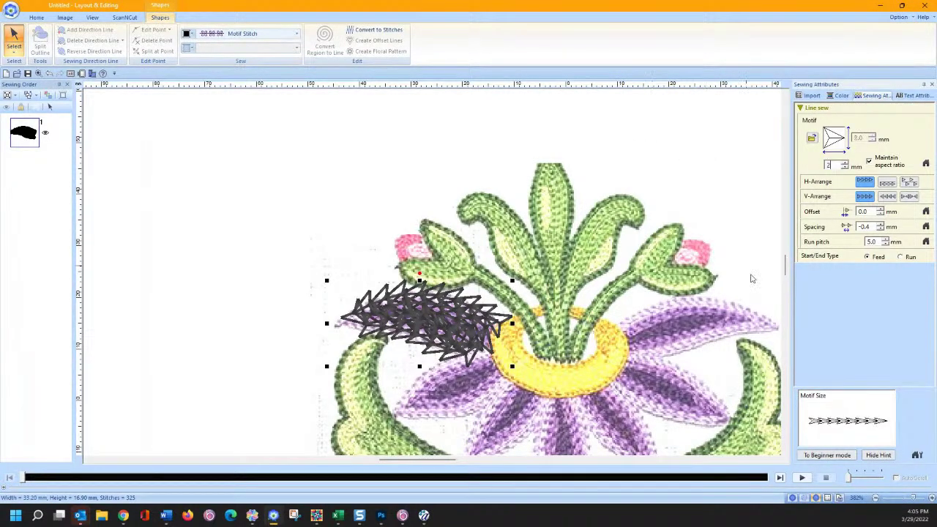
{"action": "key", "text": "Return"}
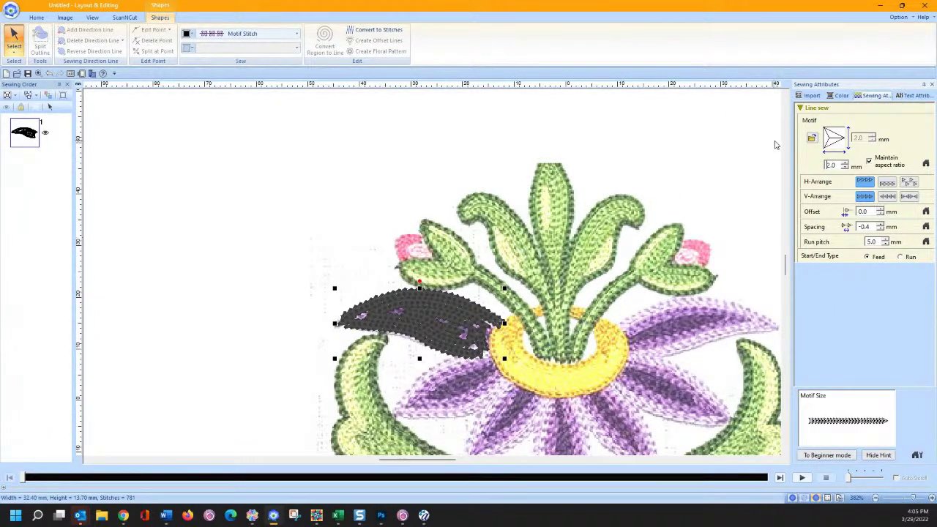
Launch Programmable Stitch Creator from Layout & Editing and maximize its window.
{"action": "left_click", "coordinate": [897, 19]}
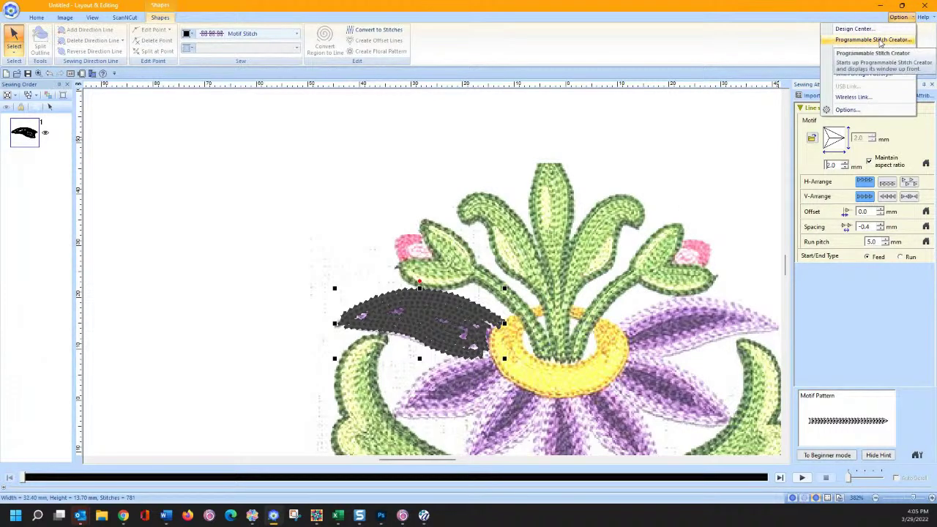
{"action": "left_click", "coordinate": [881, 41]}
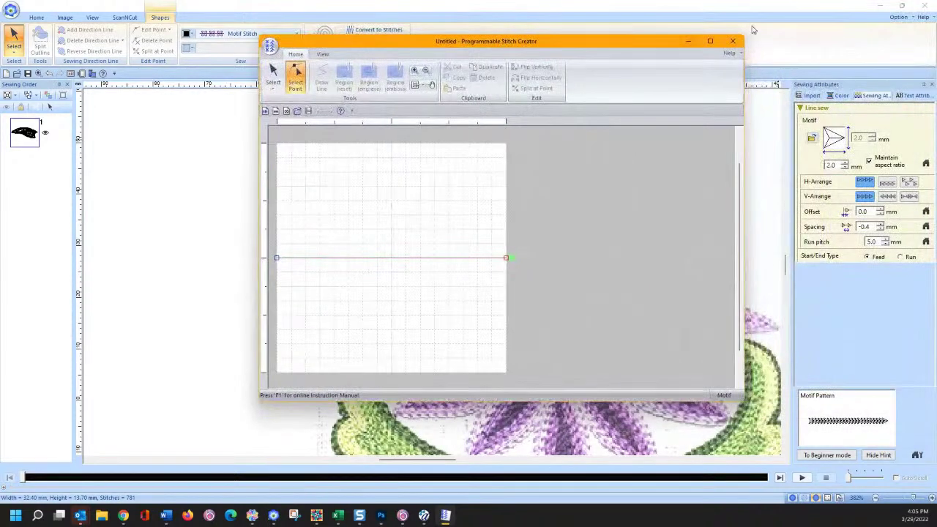
{"action": "left_click", "coordinate": [716, 41]}
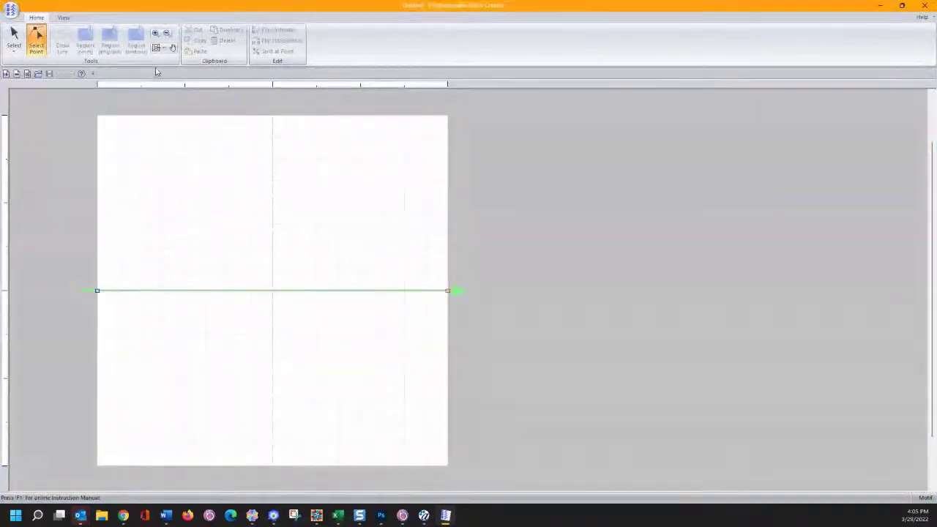
Browse the motif previews in the Pattern folder and open motif048.
{"action": "left_click", "coordinate": [11, 11]}
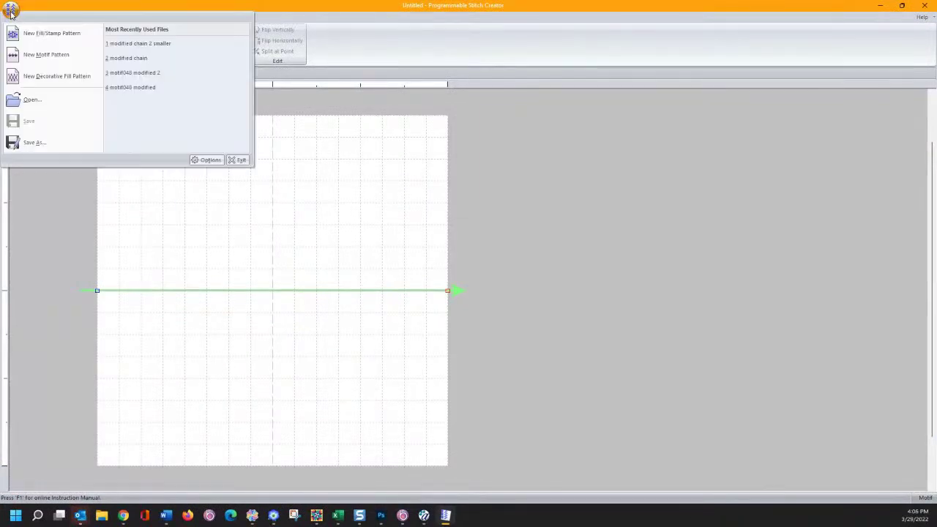
{"action": "left_click", "coordinate": [33, 100]}
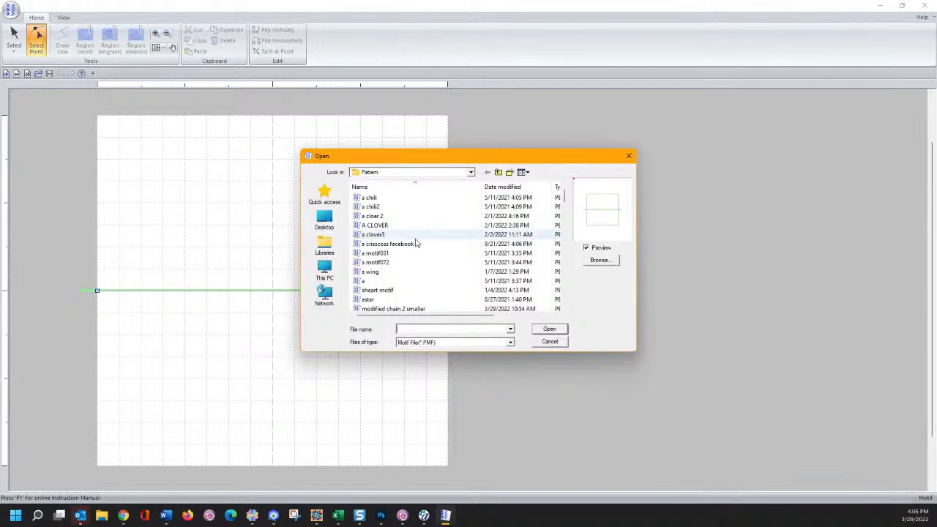
{"action": "scroll", "coordinate": [417, 245], "scroll_direction": "down", "scroll_amount": 3}
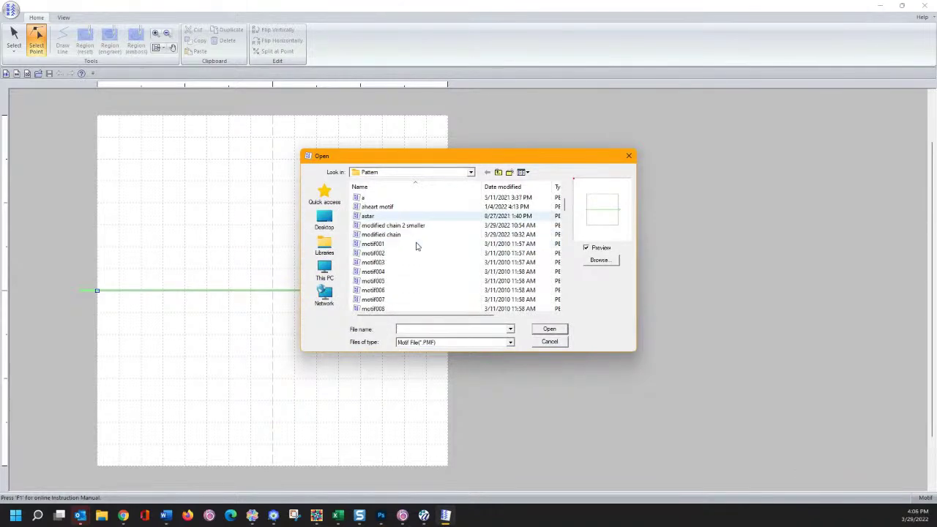
{"action": "left_click", "coordinate": [422, 281]}
{"action": "key", "text": "Down"}
{"action": "key", "text": "Down"}
{"action": "key", "text": "Down"}
{"action": "key", "text": "Down"}
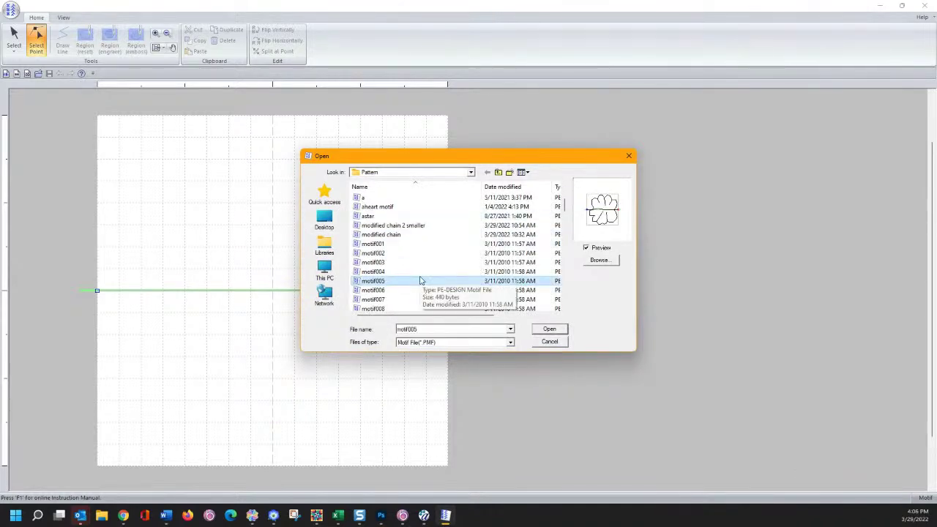
{"action": "key", "text": "Down"}
{"action": "key", "text": "Down"}
{"action": "key", "text": "Down"}
{"action": "key", "text": "Down"}
{"action": "key", "text": "Down"}
{"action": "key", "text": "Down"}
{"action": "key", "text": "Down"}
{"action": "key", "text": "Down"}
{"action": "key", "text": "Down"}
{"action": "key", "text": "Down"}
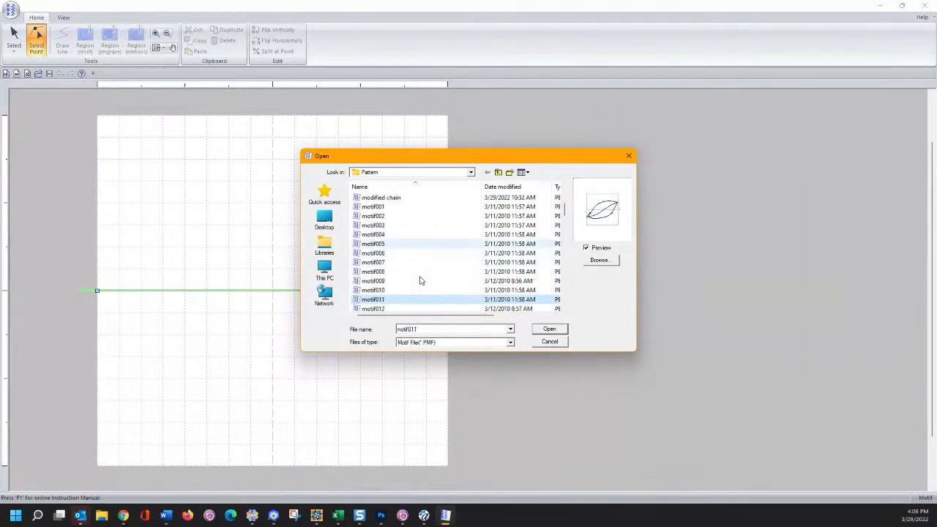
{"action": "key", "text": "Down"}
{"action": "key", "text": "Down"}
{"action": "key", "text": "Down"}
{"action": "key", "text": "Down"}
{"action": "key", "text": "Down"}
{"action": "key", "text": "Down"}
{"action": "key", "text": "Down"}
{"action": "key", "text": "Down"}
{"action": "key", "text": "Down"}
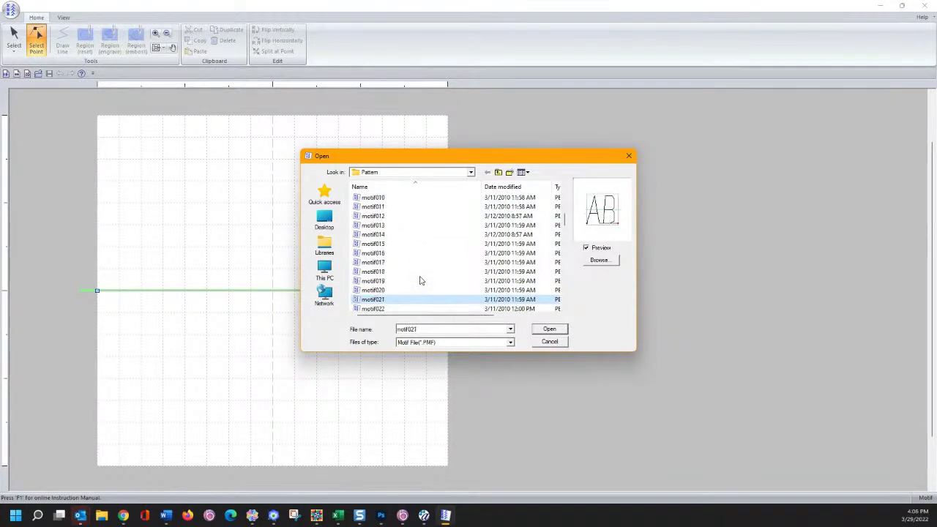
{"action": "key", "text": "Down"}
{"action": "key", "text": "Down"}
{"action": "key", "text": "Down"}
{"action": "key", "text": "Down"}
{"action": "key", "text": "Down"}
{"action": "key", "text": "Down"}
{"action": "key", "text": "Down"}
{"action": "key", "text": "Down"}
{"action": "key", "text": "Down"}
{"action": "key", "text": "Down"}
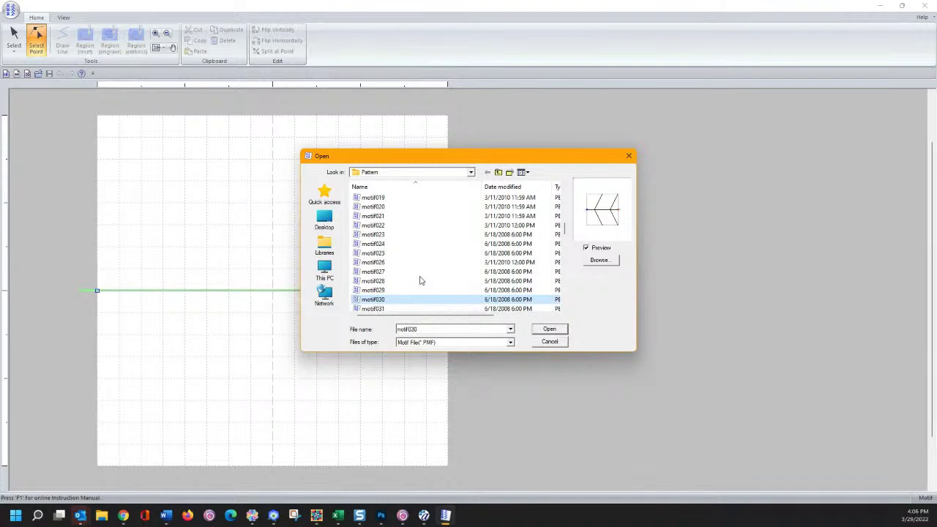
{"action": "key", "text": "Down"}
{"action": "key", "text": "Down"}
{"action": "key", "text": "Down"}
{"action": "key", "text": "Down"}
{"action": "key", "text": "Down"}
{"action": "key", "text": "Down"}
{"action": "key", "text": "Down"}
{"action": "key", "text": "Down"}
{"action": "key", "text": "Down"}
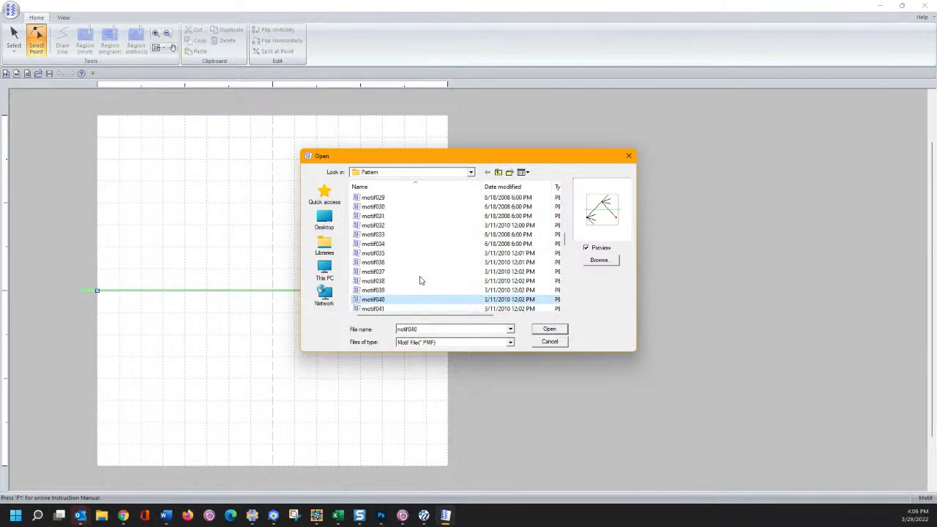
{"action": "key", "text": "Down"}
{"action": "key", "text": "Down"}
{"action": "key", "text": "Down"}
{"action": "key", "text": "Down"}
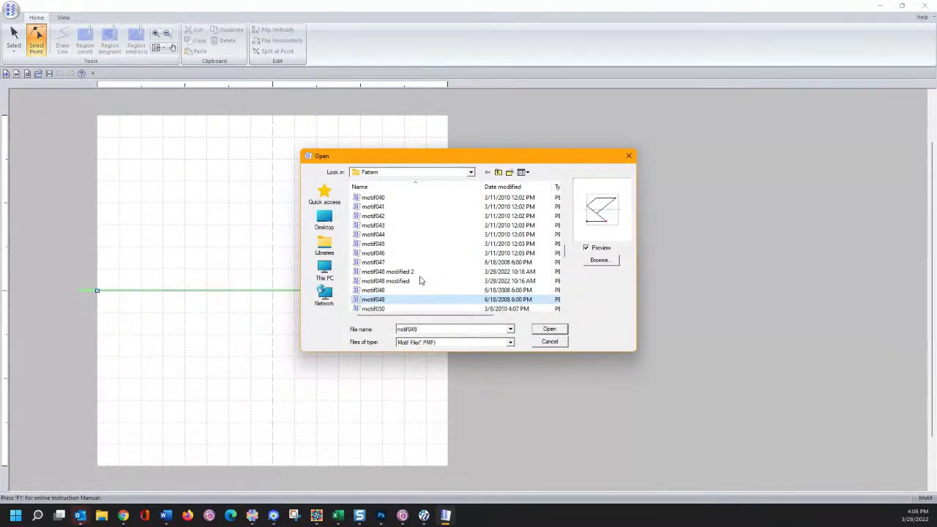
{"action": "key", "text": "Up"}
{"action": "key", "text": "Up"}
{"action": "key", "text": "Up"}
{"action": "key", "text": "Up"}
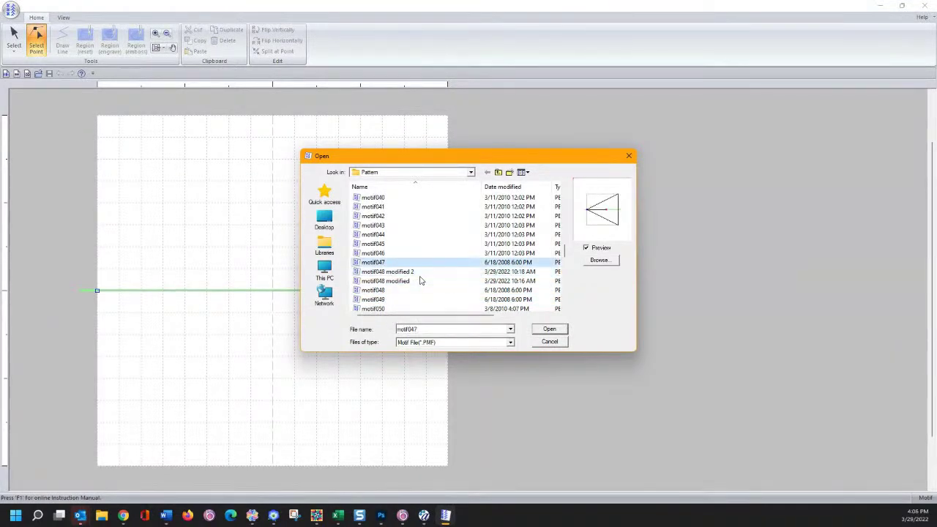
{"action": "key", "text": "Up"}
{"action": "key", "text": "Down"}
{"action": "key", "text": "Down"}
{"action": "key", "text": "Down"}
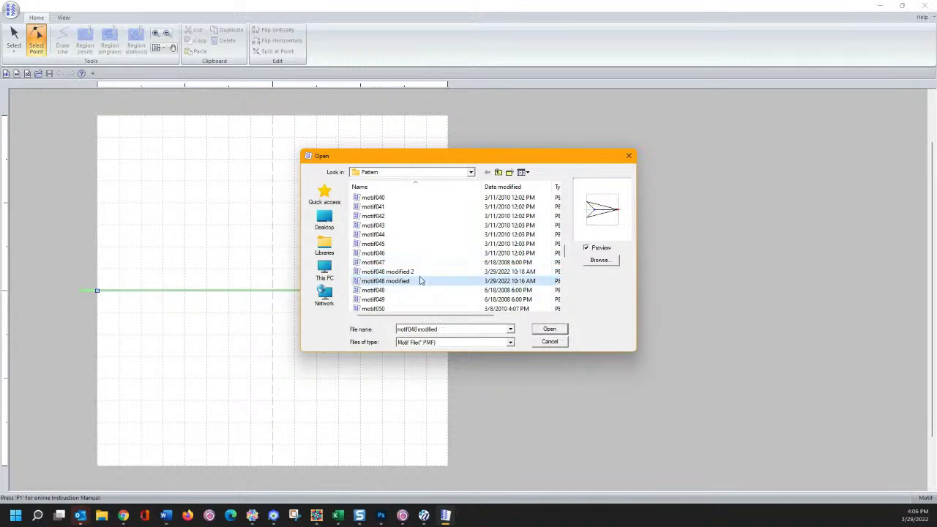
{"action": "key", "text": "Down"}
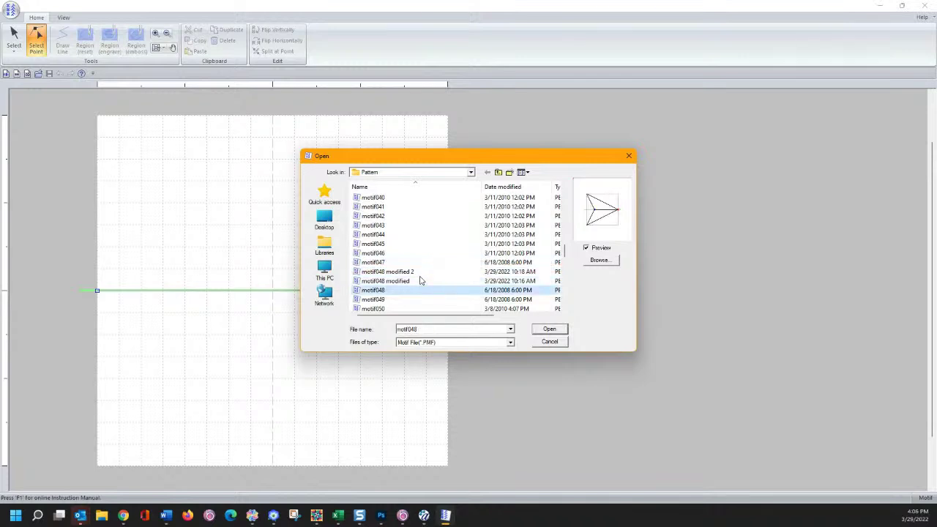
{"action": "left_click", "coordinate": [550, 330]}
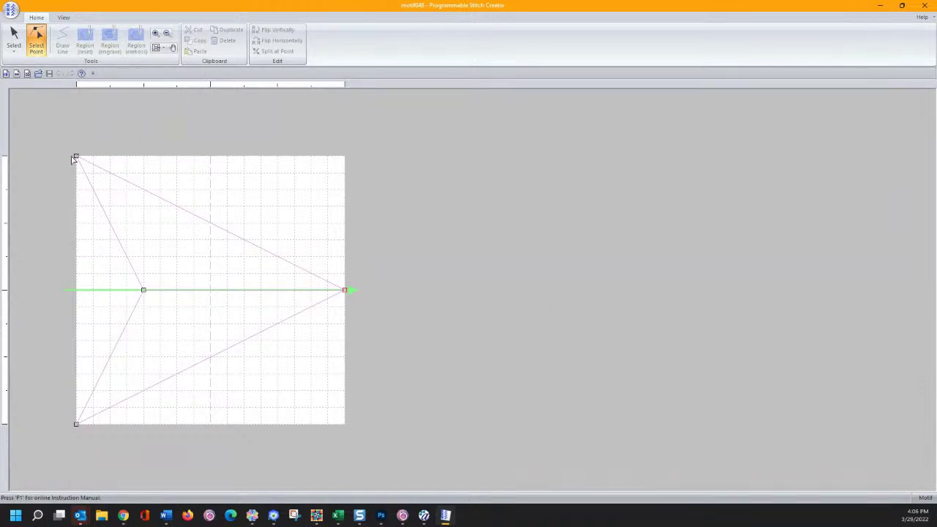
Narrow the motif by moving its upper and lower left corner points four grid squares each toward the horizontal guideline.
{"action": "left_click_drag", "start_coordinate": [77, 158], "coordinate": [77, 223]}
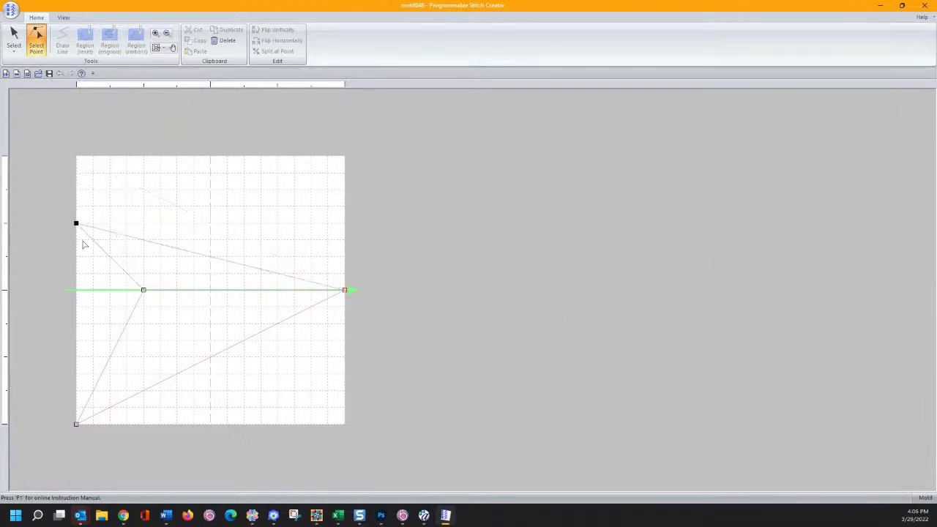
{"action": "left_click_drag", "start_coordinate": [76, 424], "coordinate": [81, 357]}
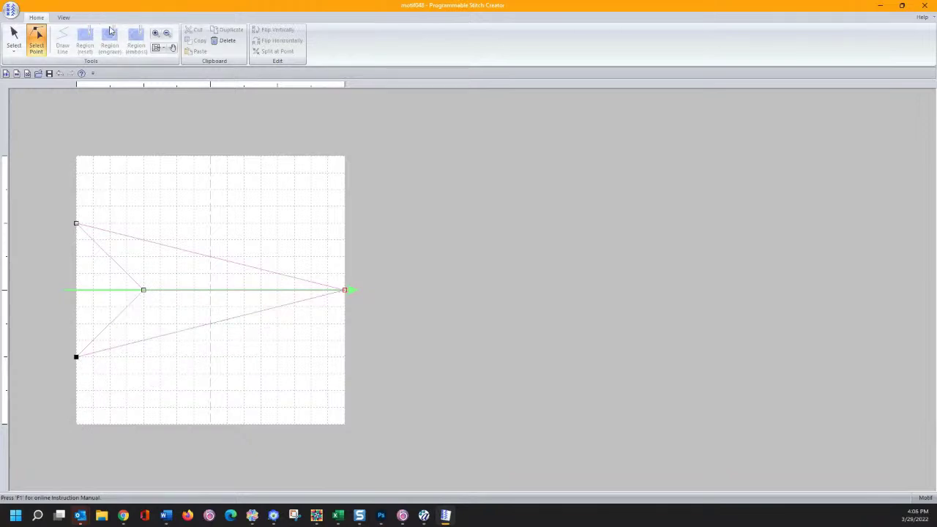
Try the coarser grid spacing and return to the medium spacing.
{"action": "left_click", "coordinate": [65, 17]}
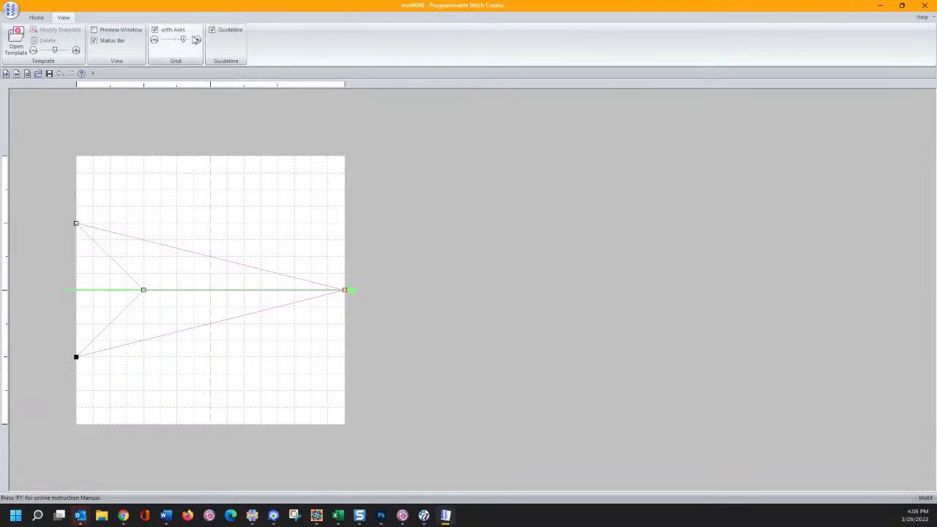
{"action": "left_click", "coordinate": [197, 40]}
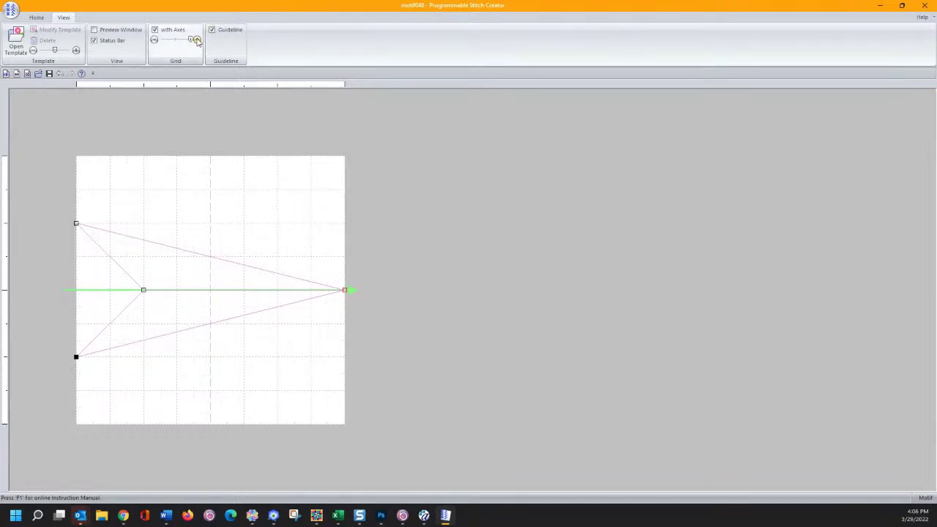
{"action": "left_click", "coordinate": [154, 39]}
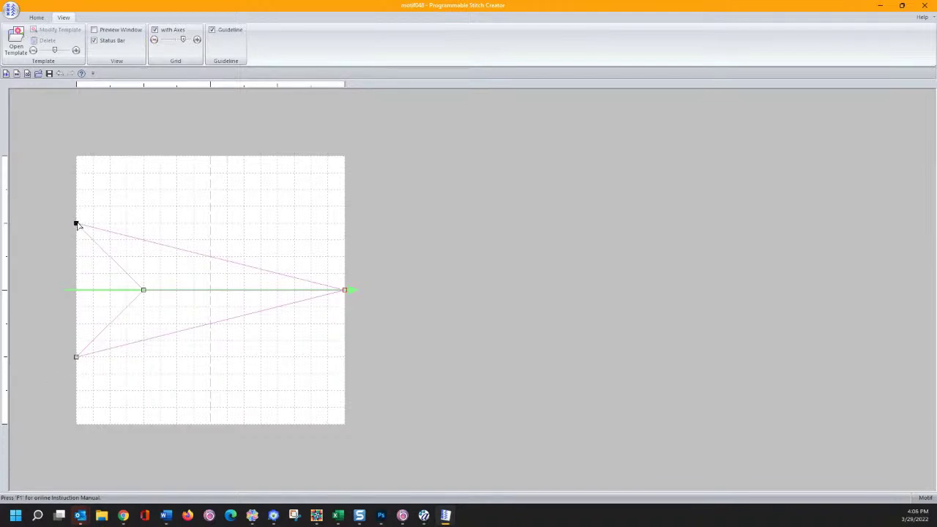
Try moving both left corner points one more grid square toward the guideline, and move them back out.
{"action": "mouse_move", "coordinate": [76, 223]}
{"action": "left_mouse_down"}
{"action": "mouse_move", "coordinate": [77, 250]}
{"action": "mouse_move", "coordinate": [76, 240]}
{"action": "left_mouse_up"}
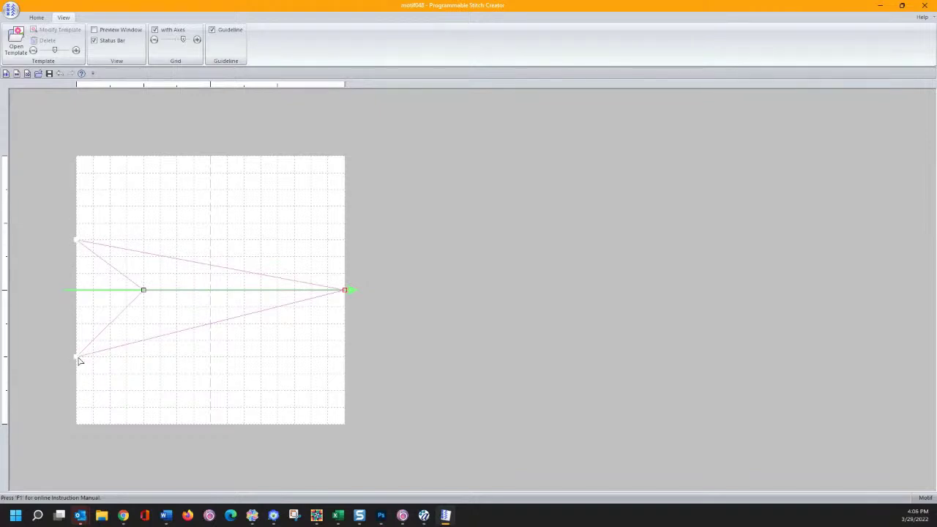
{"action": "left_click_drag", "start_coordinate": [77, 357], "coordinate": [76, 340]}
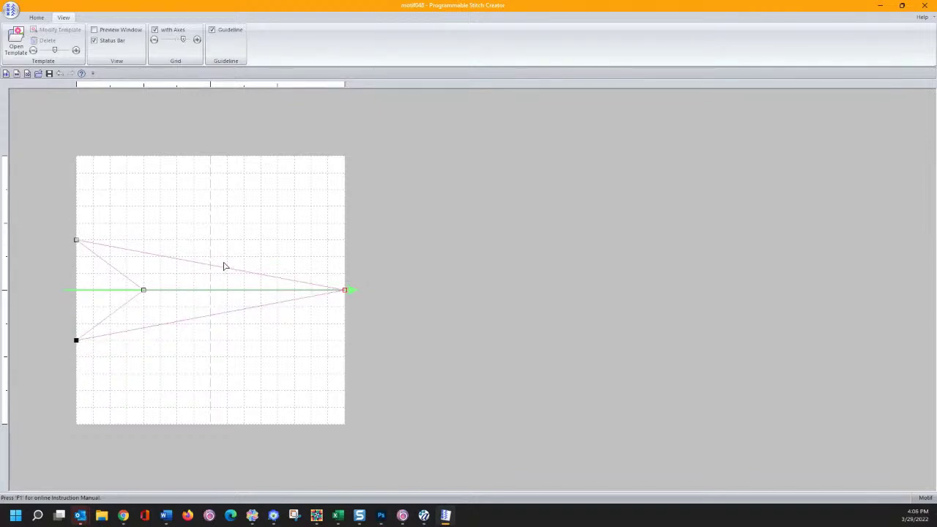
{"action": "left_click_drag", "start_coordinate": [76, 242], "coordinate": [76, 224]}
{"action": "left_click_drag", "start_coordinate": [76, 341], "coordinate": [77, 358]}
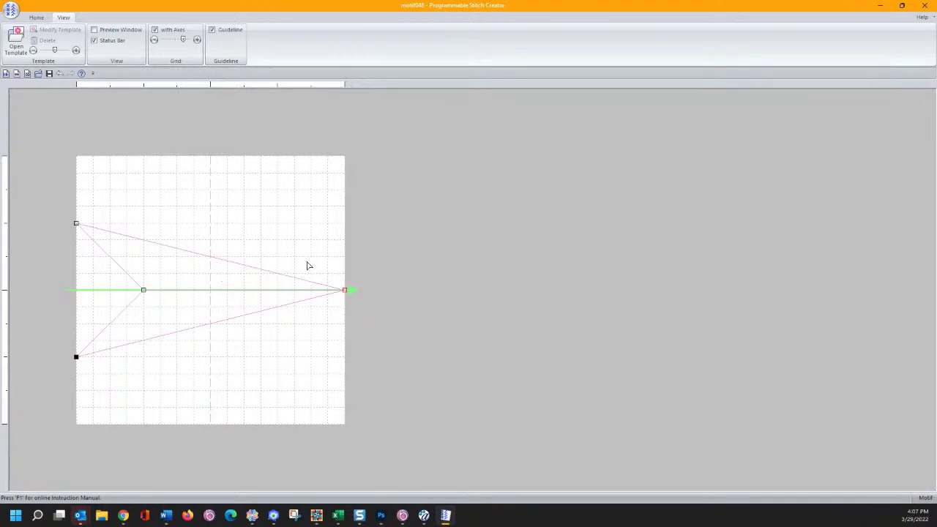
Pull the motif's tip back to the vertical centre line and delete the extra inner point on the guideline.
{"action": "left_click_drag", "start_coordinate": [309, 265], "coordinate": [212, 291]}
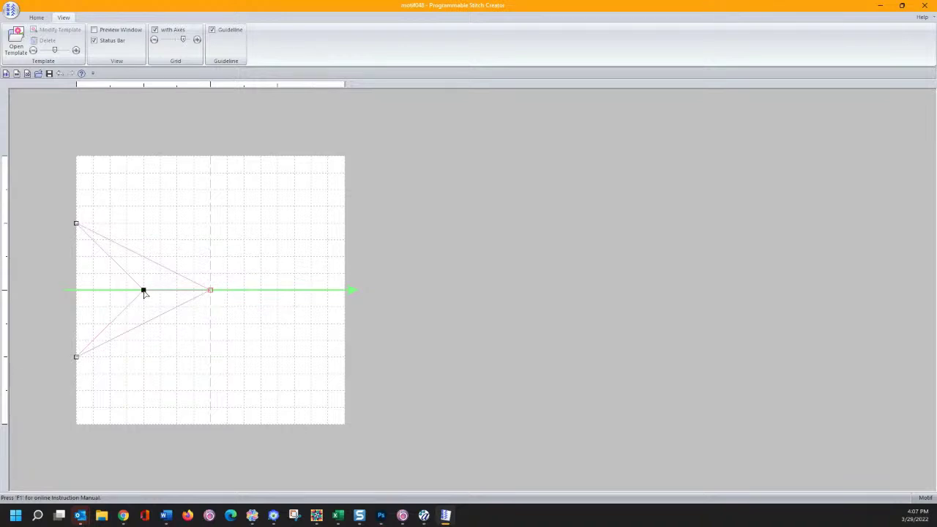
{"action": "left_click_drag", "start_coordinate": [145, 293], "coordinate": [76, 291]}
{"action": "right_click", "coordinate": [77, 292]}
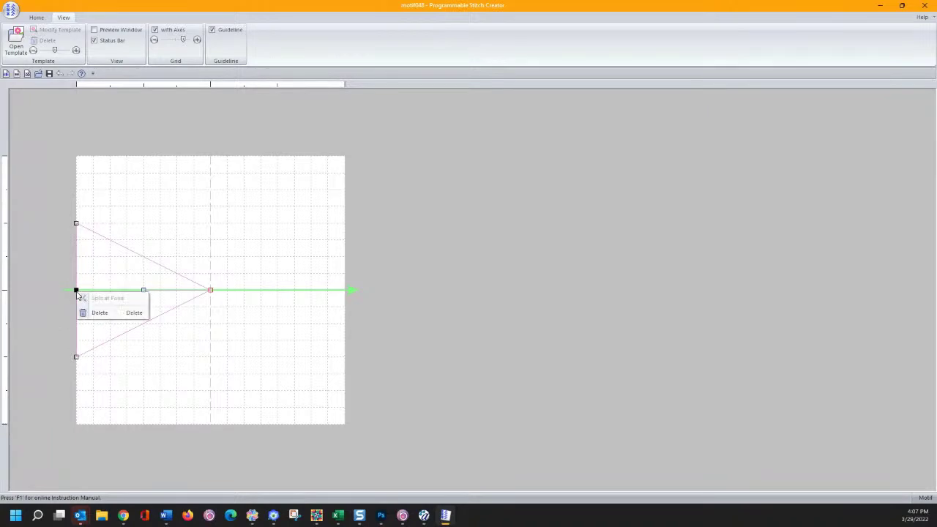
{"action": "left_click", "coordinate": [84, 310]}
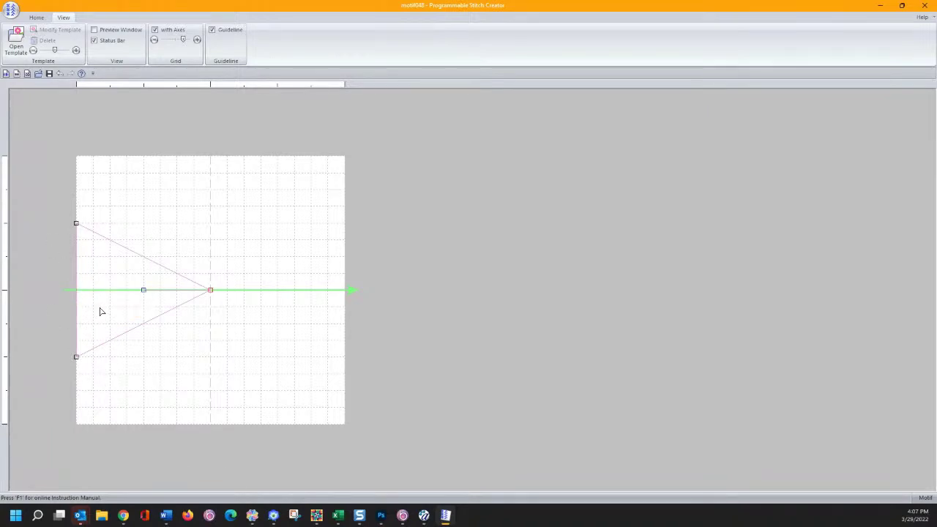
Move the start point to the pattern's left edge and the end point two grid squares past the vertical centre line.
{"action": "left_click", "coordinate": [144, 292]}
{"action": "left_click", "coordinate": [79, 291]}
{"action": "left_click_drag", "start_coordinate": [211, 294], "coordinate": [242, 298]}
Raise the tip point one grid square above the guideline to trace the stitch path, and return it to the guideline.
{"action": "left_click_drag", "start_coordinate": [211, 293], "coordinate": [217, 277]}
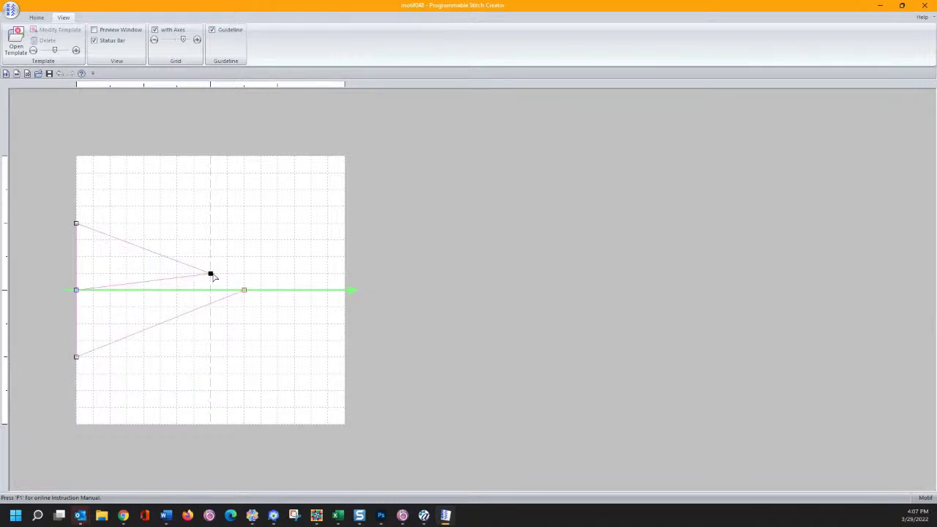
{"action": "left_click", "coordinate": [187, 281]}
{"action": "left_click", "coordinate": [77, 291]}
{"action": "left_click", "coordinate": [210, 274]}
{"action": "left_click", "coordinate": [77, 224]}
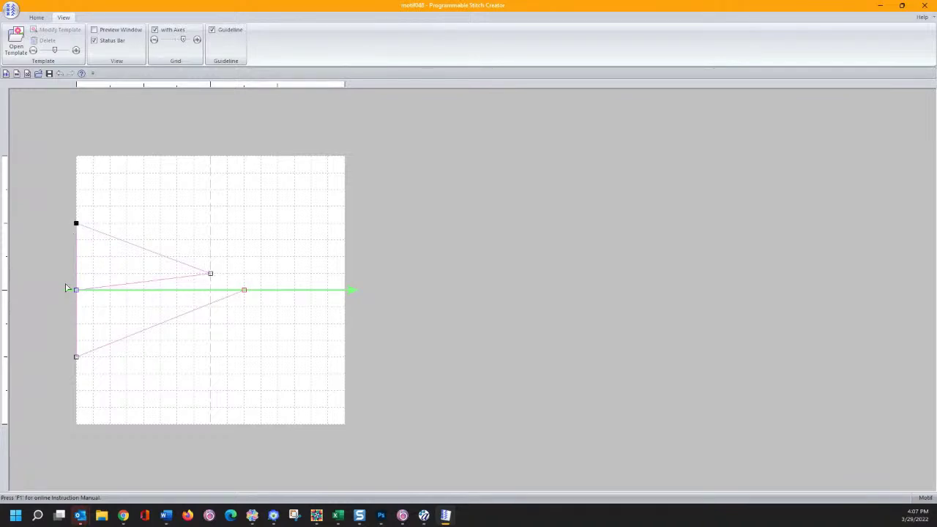
{"action": "left_click", "coordinate": [76, 358]}
{"action": "left_click_drag", "start_coordinate": [211, 277], "coordinate": [222, 306]}
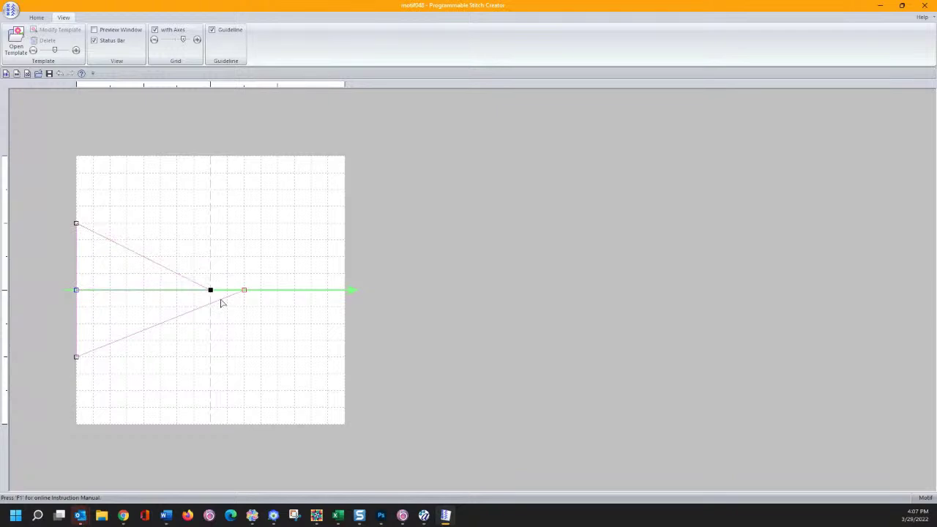
Add a second pass around the triangle by inserting points on the last segment at the tip, upper corner and lower corner.
{"action": "left_click", "coordinate": [226, 308]}
{"action": "left_click_drag", "start_coordinate": [228, 293], "coordinate": [74, 225]}
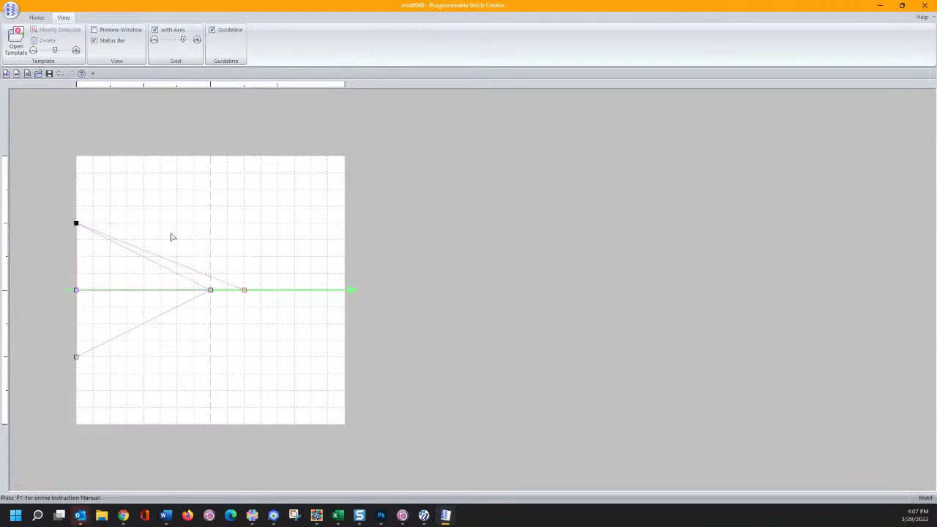
{"action": "left_click", "coordinate": [176, 274]}
{"action": "left_click_drag", "start_coordinate": [176, 274], "coordinate": [76, 357]}
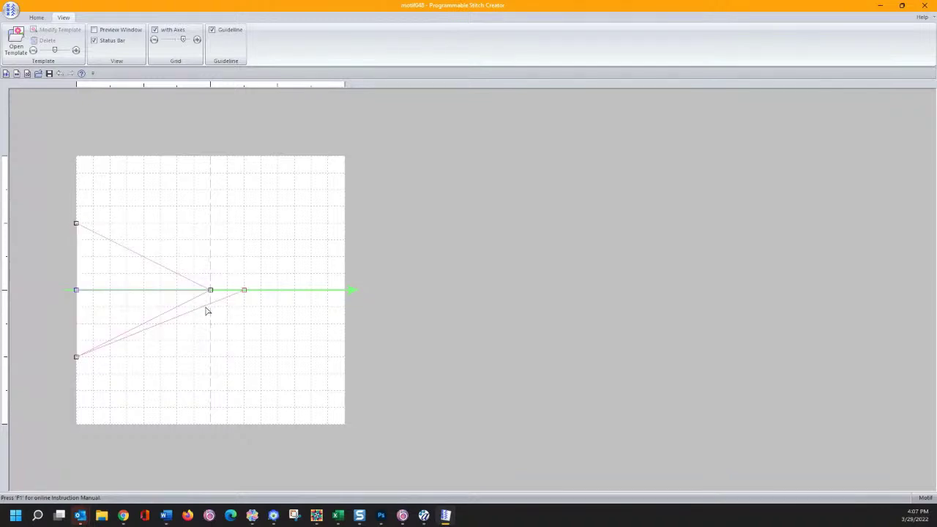
Add a third pass around the triangle with more inserted points at the tip and both left corners.
{"action": "left_click", "coordinate": [209, 307]}
{"action": "left_click_drag", "start_coordinate": [210, 307], "coordinate": [210, 300]}
{"action": "left_click_drag", "start_coordinate": [228, 291], "coordinate": [79, 224]}
{"action": "left_click", "coordinate": [76, 357]}
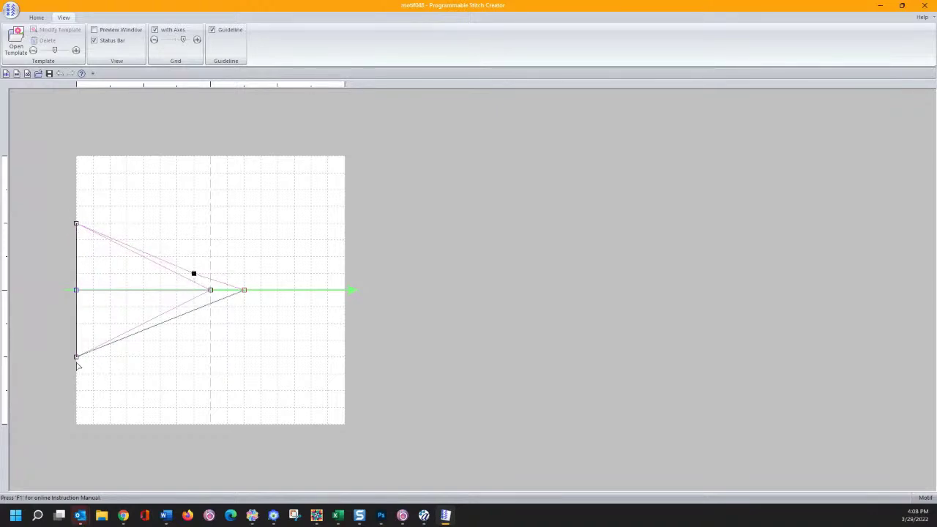
Delete the extra point just past the tip and move the end point back to the vertical centre line.
{"action": "left_click", "coordinate": [227, 297]}
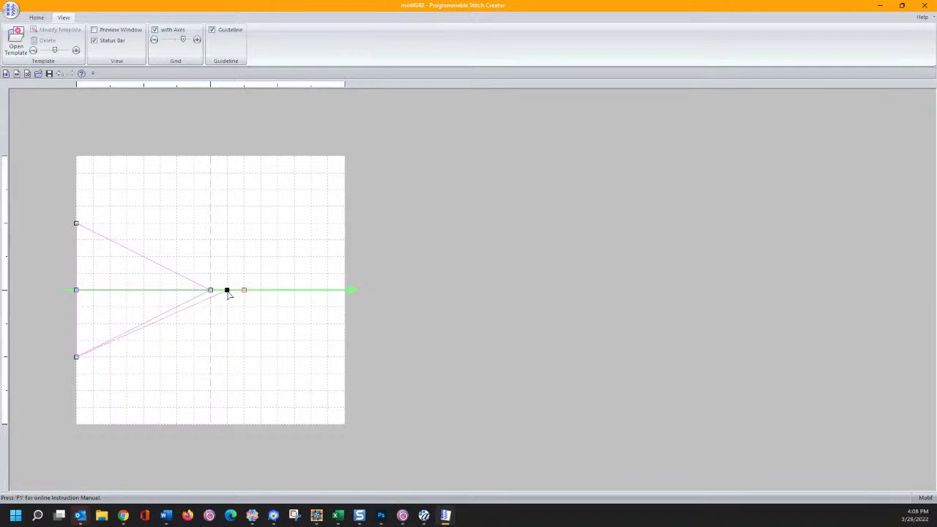
{"action": "key", "text": "Delete"}
{"action": "left_click_drag", "start_coordinate": [245, 290], "coordinate": [210, 291]}
Save the edited pattern as a new motif file named chain.
{"action": "left_click", "coordinate": [6, 10]}
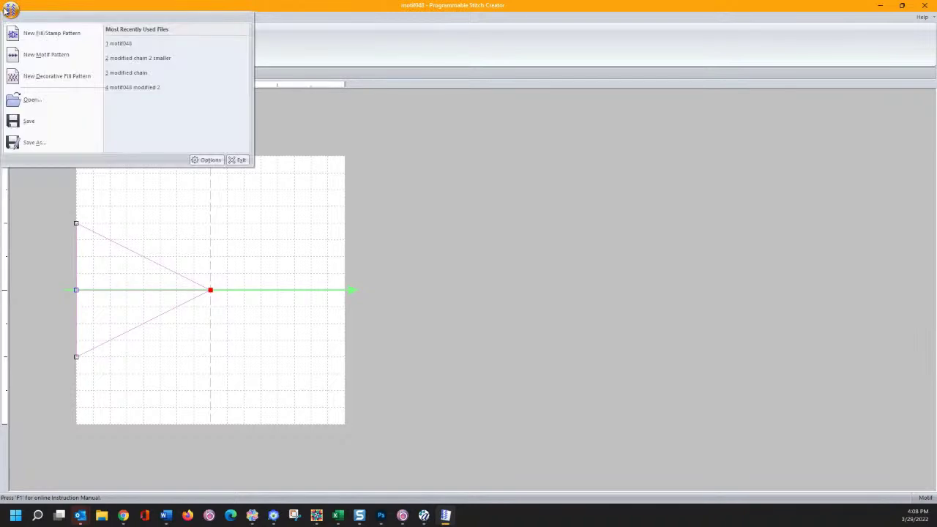
{"action": "left_click", "coordinate": [44, 143]}
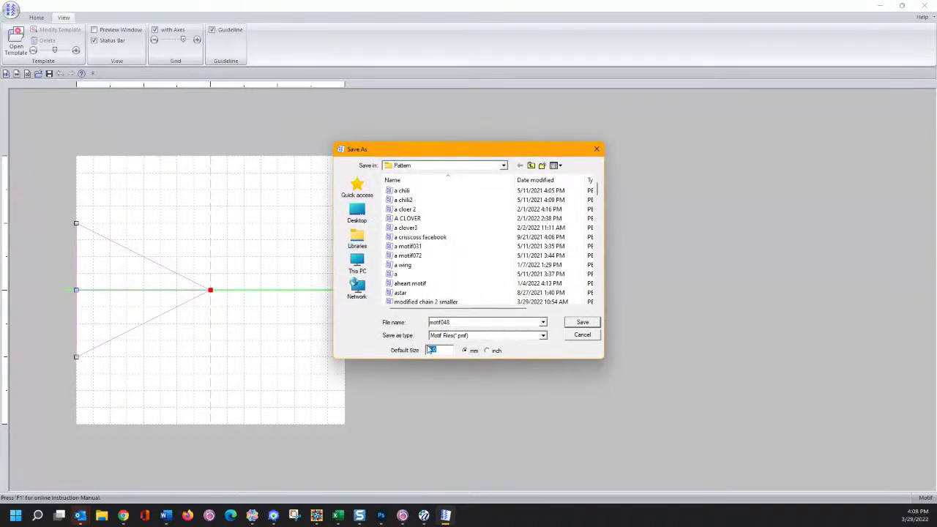
{"action": "double_click", "coordinate": [459, 322]}
{"action": "type", "text": "chain"}
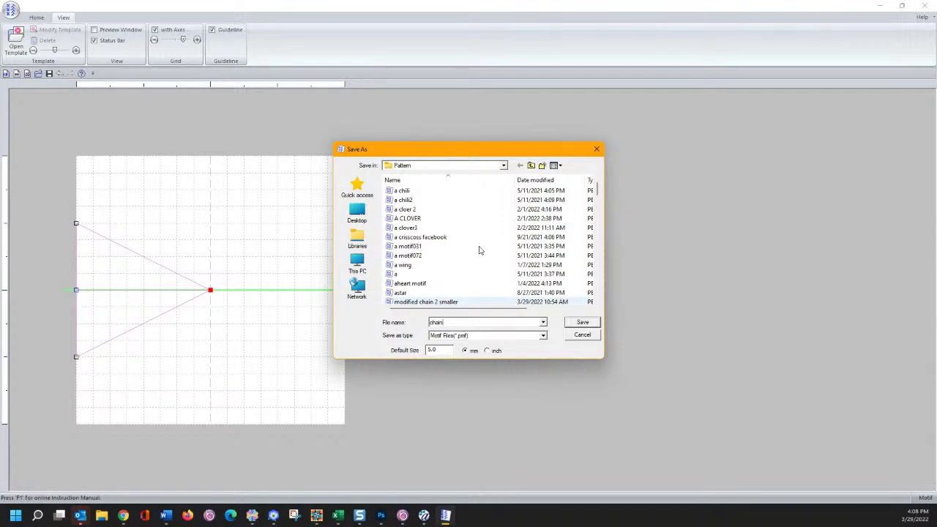
{"action": "key", "text": "Tab"}
{"action": "key", "text": "Tab"}
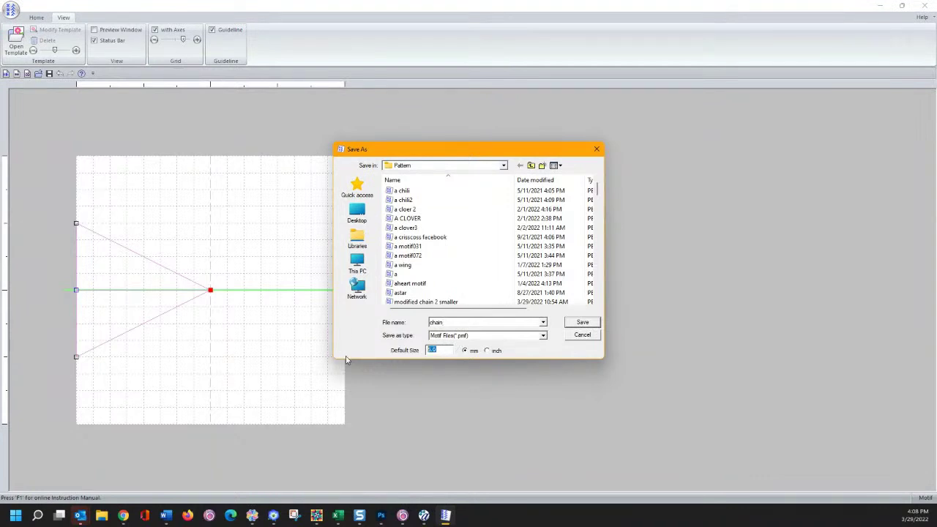
{"action": "left_click", "coordinate": [582, 322]}
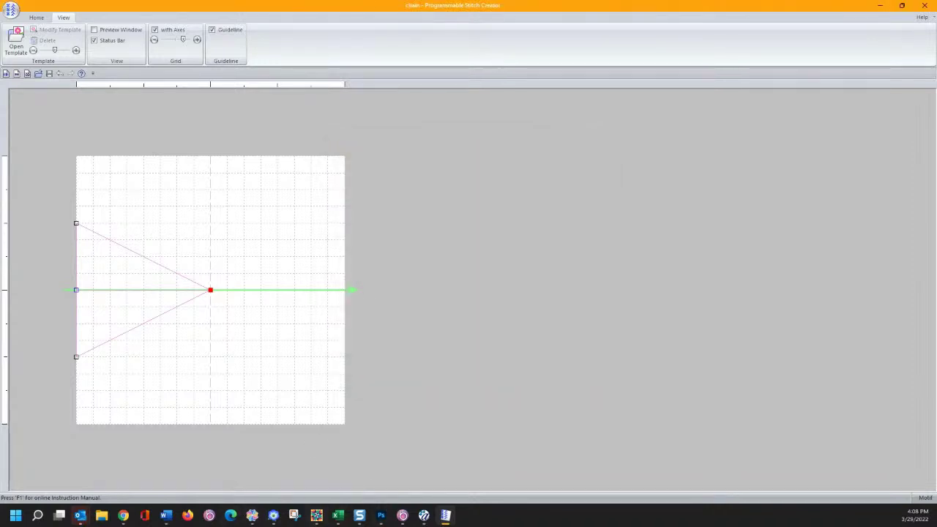
Switch to Layout & Editing and apply the custom chain motif to the petal's spiral line.
{"action": "mouse_move", "coordinate": [431, 519]}
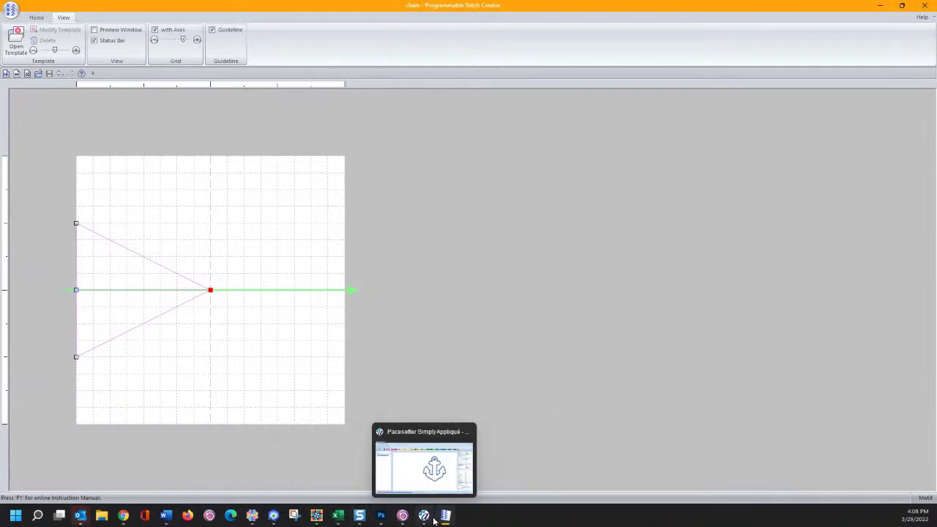
{"action": "left_click", "coordinate": [273, 516]}
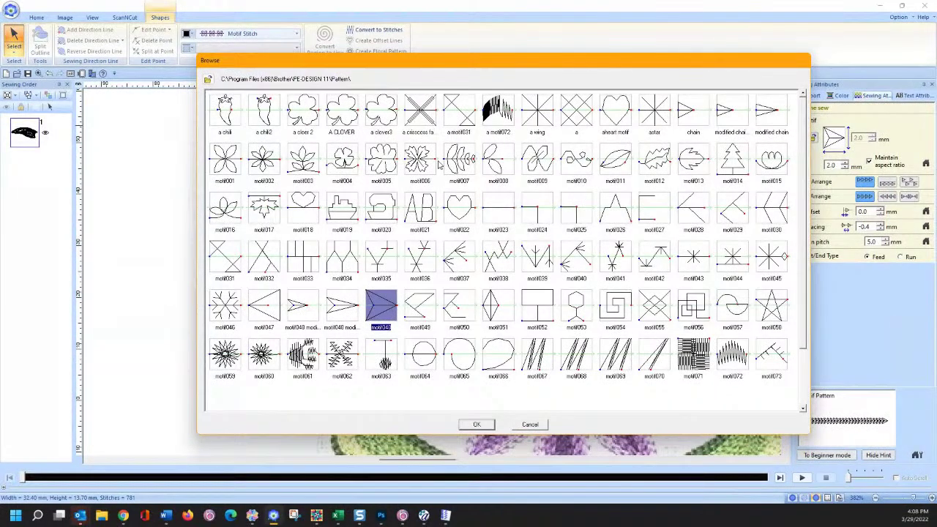
{"action": "left_click", "coordinate": [683, 121]}
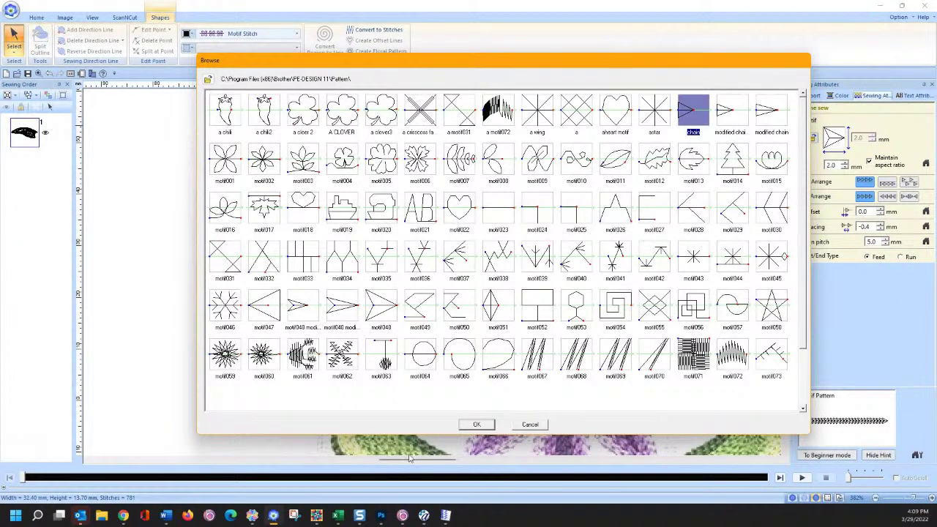
{"action": "left_click", "coordinate": [476, 425]}
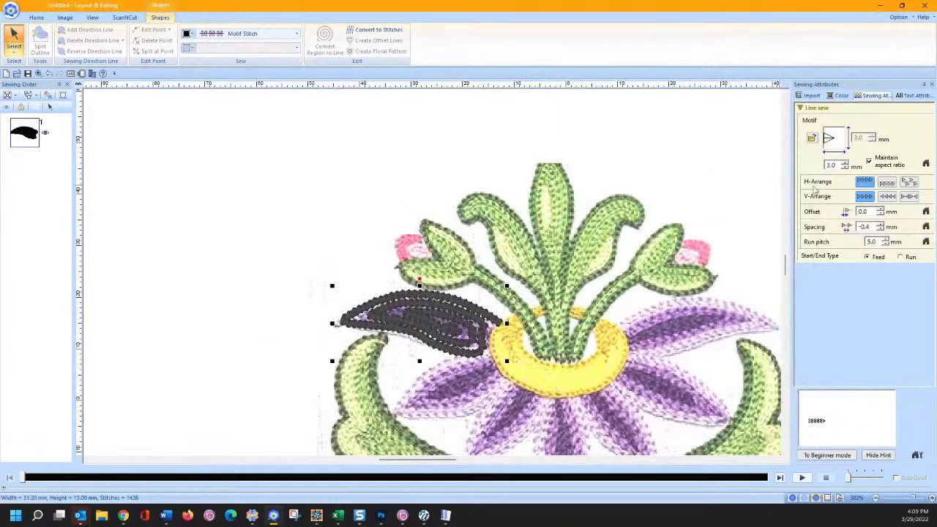
Set the petal line's motif size to 2.0 mm and its spacing to 0.0 mm.
{"action": "left_click", "coordinate": [846, 168]}
{"action": "left_click", "coordinate": [845, 168]}
{"action": "left_click", "coordinate": [846, 168]}
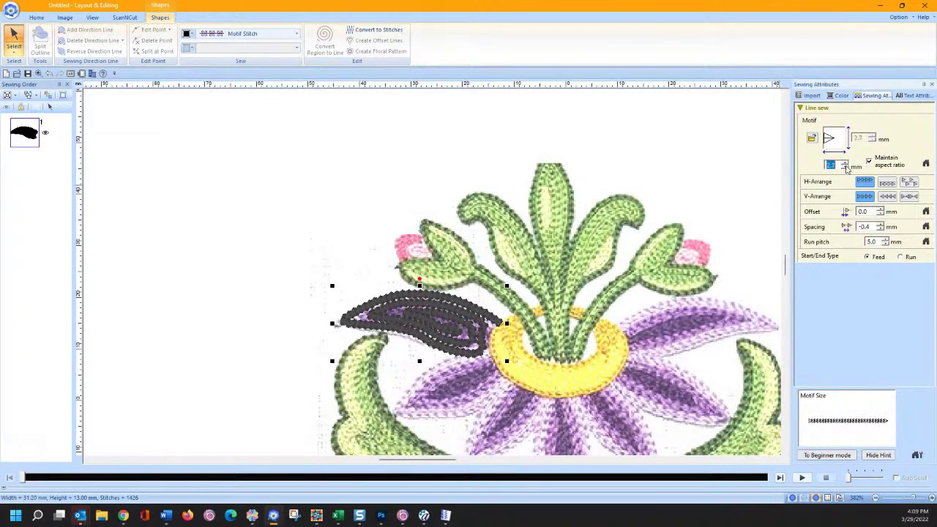
{"action": "left_click", "coordinate": [846, 168]}
{"action": "left_click", "coordinate": [846, 168]}
{"action": "left_click", "coordinate": [846, 168]}
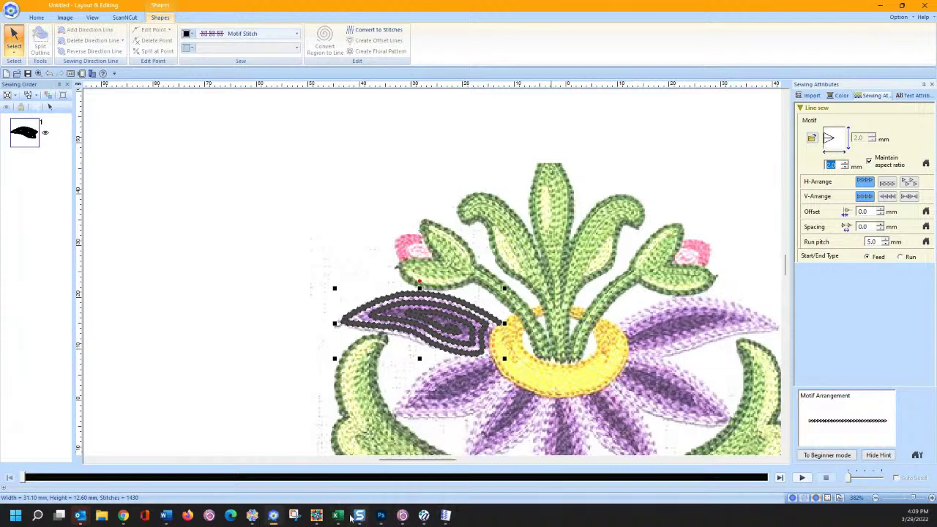
Increase the petal line's motif size to 3.8 mm with the aspect ratio maintained.
{"action": "mouse_move", "coordinate": [166, 519]}
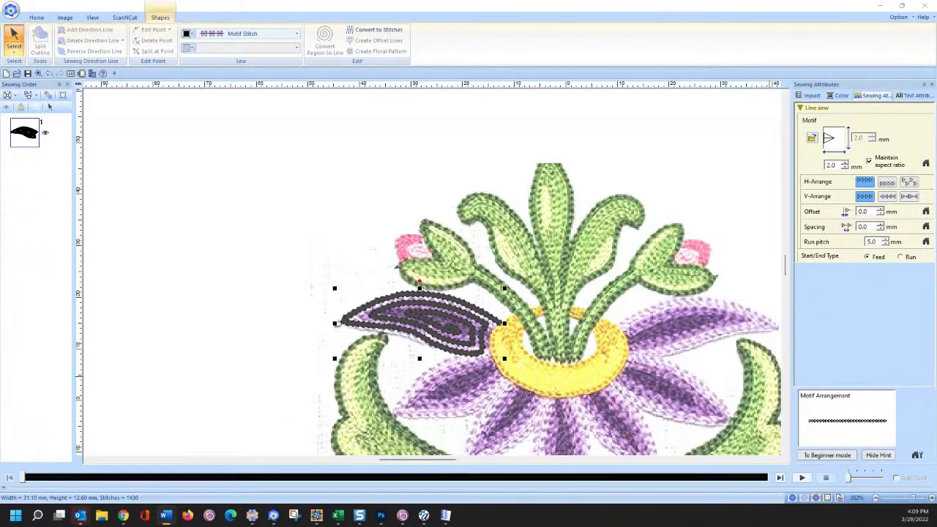
{"action": "left_click", "coordinate": [845, 163]}
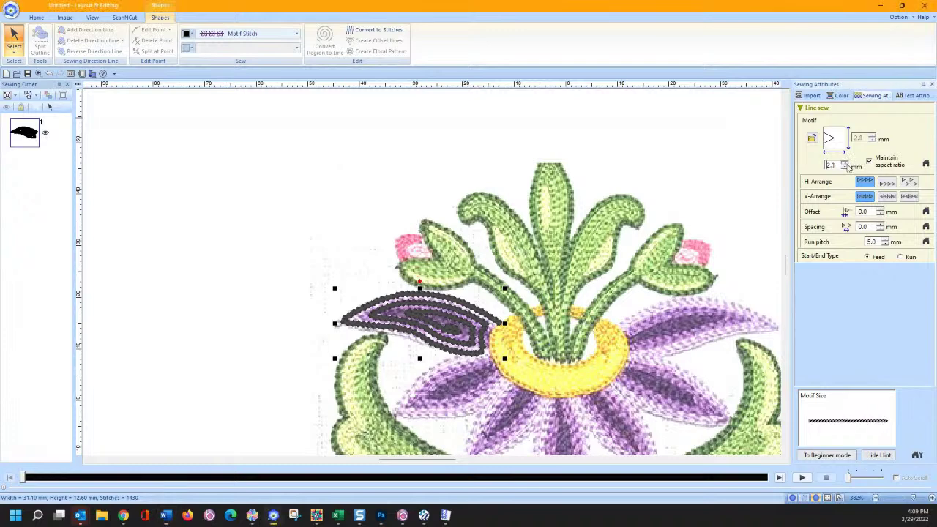
{"action": "left_click", "coordinate": [846, 164]}
{"action": "left_click", "coordinate": [846, 163]}
{"action": "left_click", "coordinate": [846, 163]}
{"action": "left_click", "coordinate": [846, 163]}
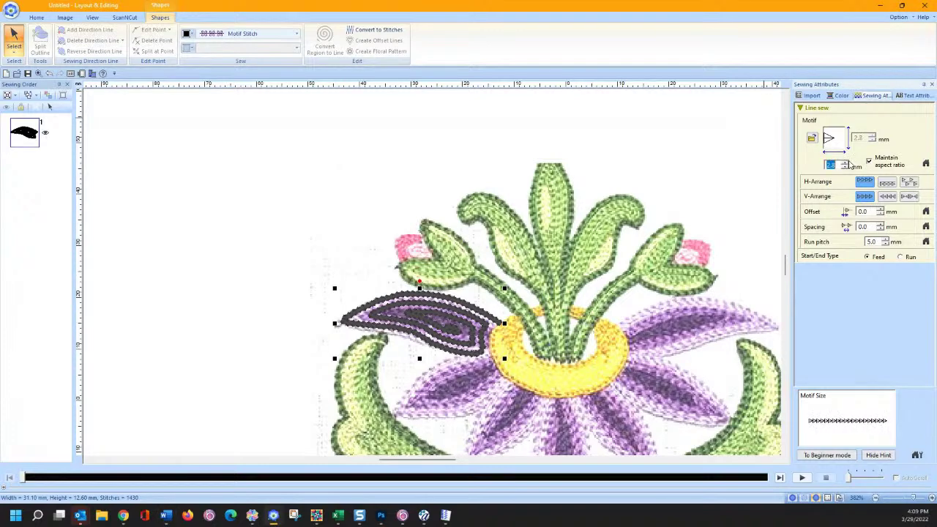
{"action": "left_click", "coordinate": [846, 163]}
{"action": "left_click", "coordinate": [846, 162]}
{"action": "left_click", "coordinate": [847, 162]}
{"action": "left_click", "coordinate": [847, 162]}
{"action": "left_click", "coordinate": [847, 162]}
{"action": "left_click", "coordinate": [847, 162]}
{"action": "left_click", "coordinate": [847, 163]}
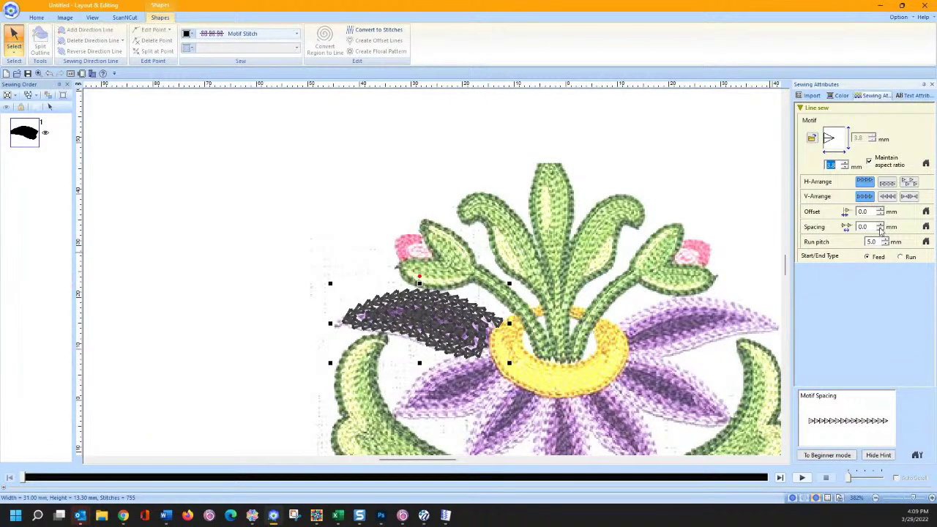
Draw two parallel horizontal lines, about 48 mm and 50 mm long, in the blank area beside the flower.
{"action": "left_click", "coordinate": [265, 34]}
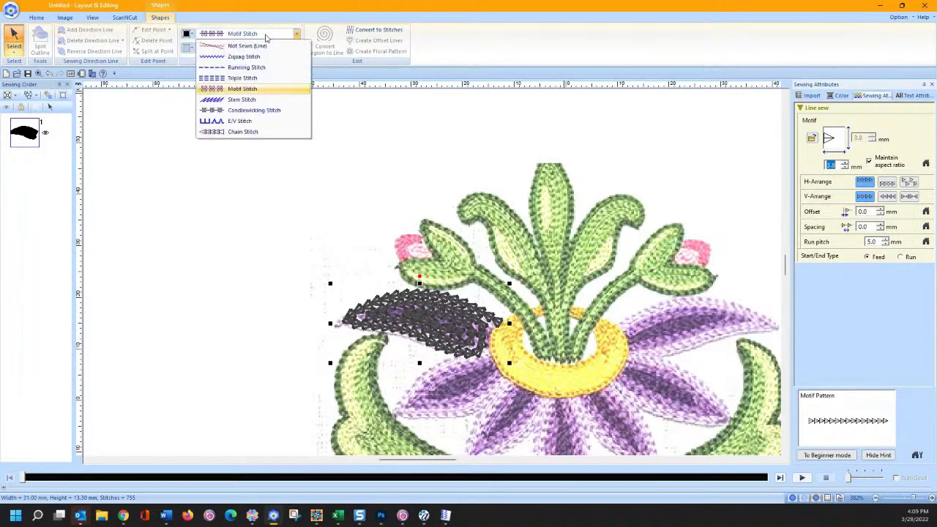
{"action": "left_click", "coordinate": [38, 18]}
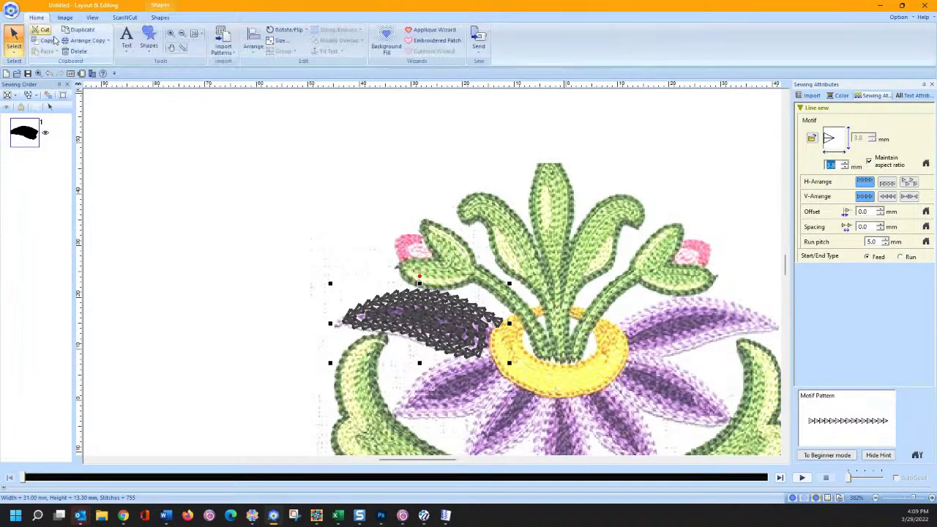
{"action": "left_click", "coordinate": [149, 43]}
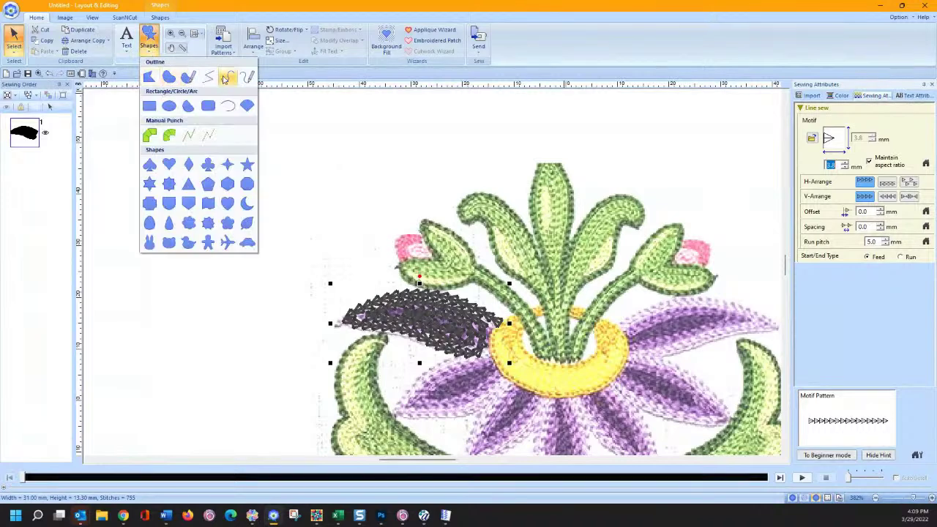
{"action": "left_click", "coordinate": [226, 77]}
{"action": "left_click", "coordinate": [135, 134]}
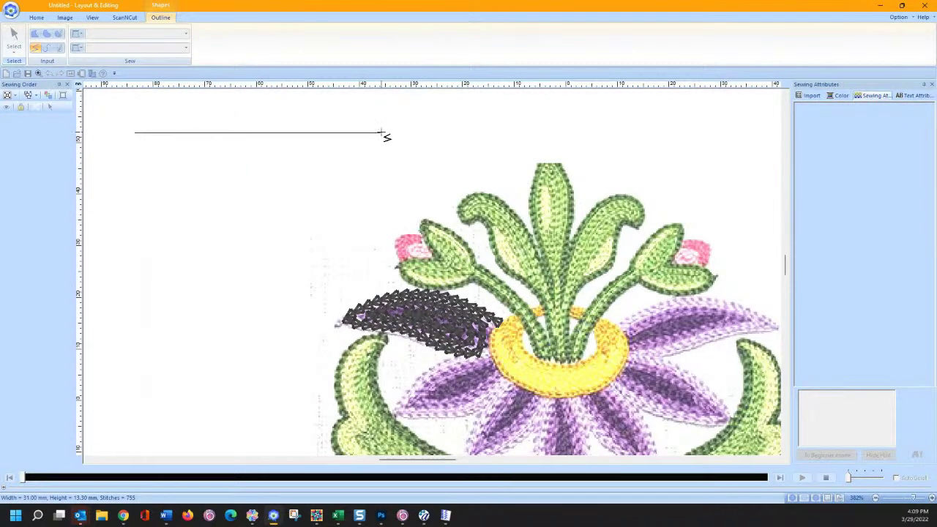
{"action": "double_click", "coordinate": [380, 134]}
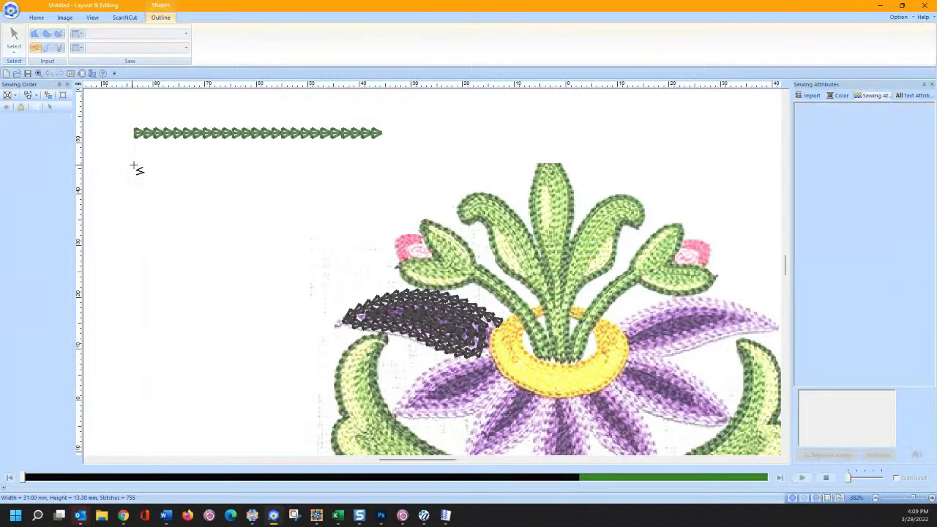
{"action": "left_click", "coordinate": [133, 166]}
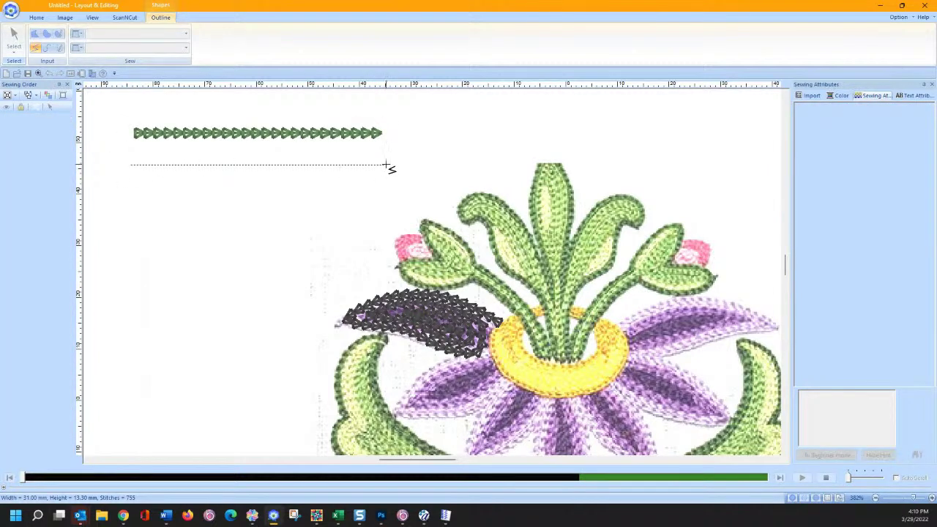
{"action": "double_click", "coordinate": [385, 165]}
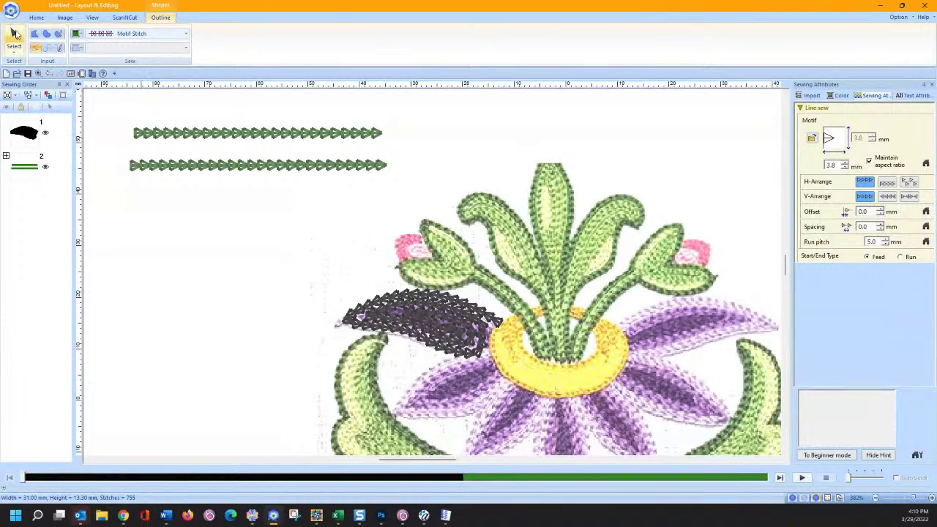
Change the upper test line to Chain Stitch and reverse its arrangement so the triangles point to the right.
{"action": "left_click", "coordinate": [15, 34]}
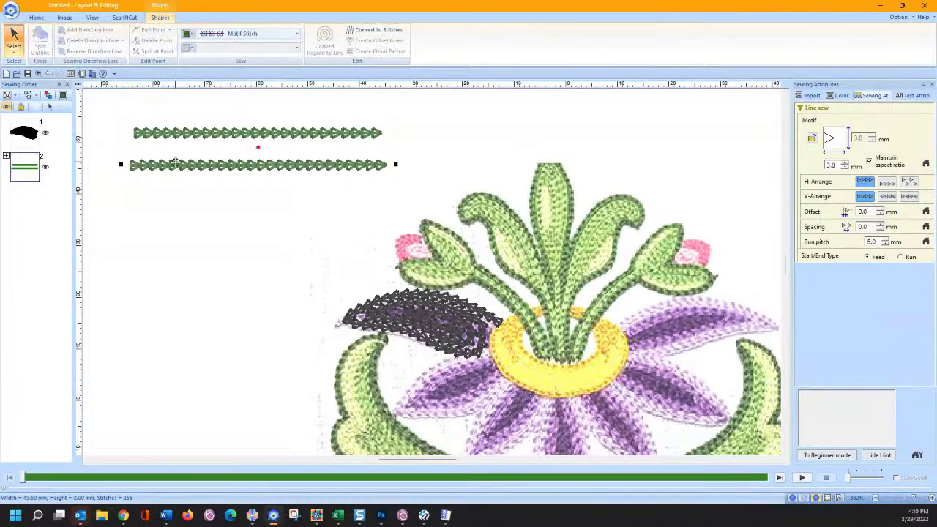
{"action": "left_click", "coordinate": [226, 136]}
{"action": "left_click", "coordinate": [233, 34]}
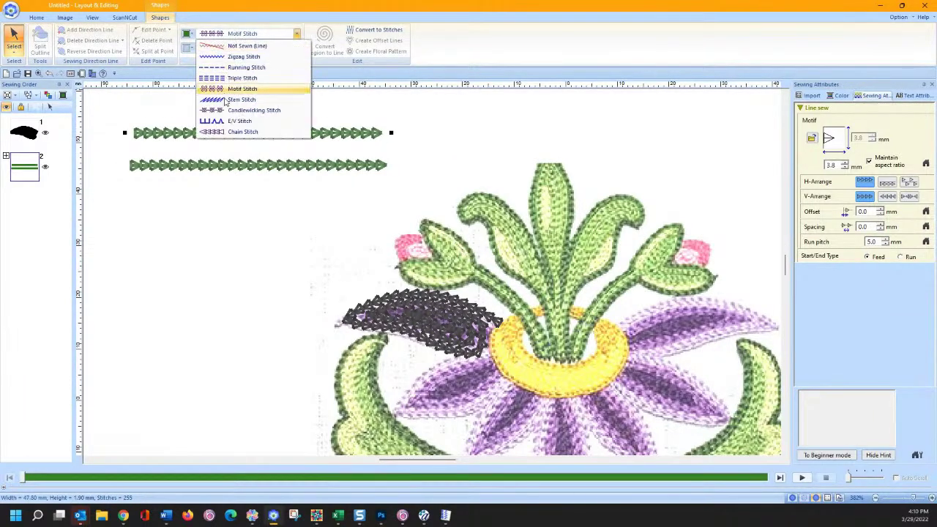
{"action": "left_click", "coordinate": [242, 132]}
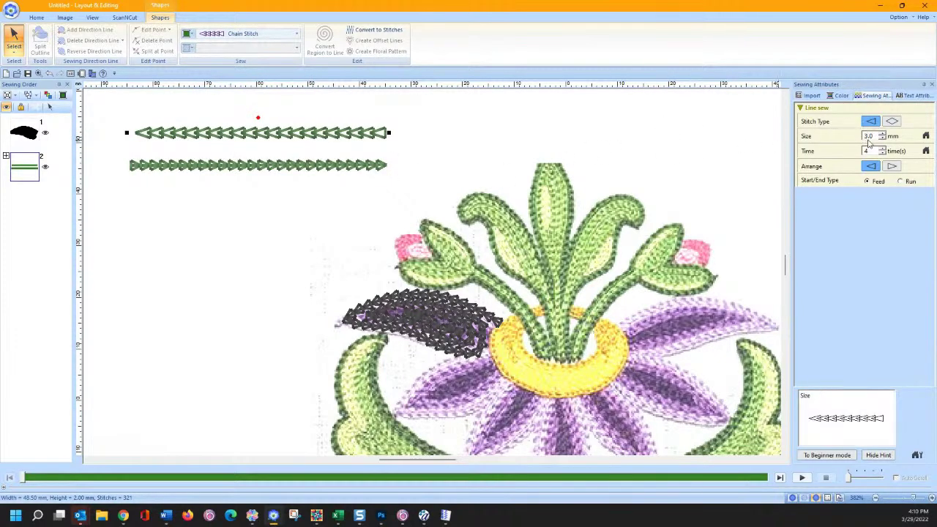
{"action": "left_click", "coordinate": [892, 166]}
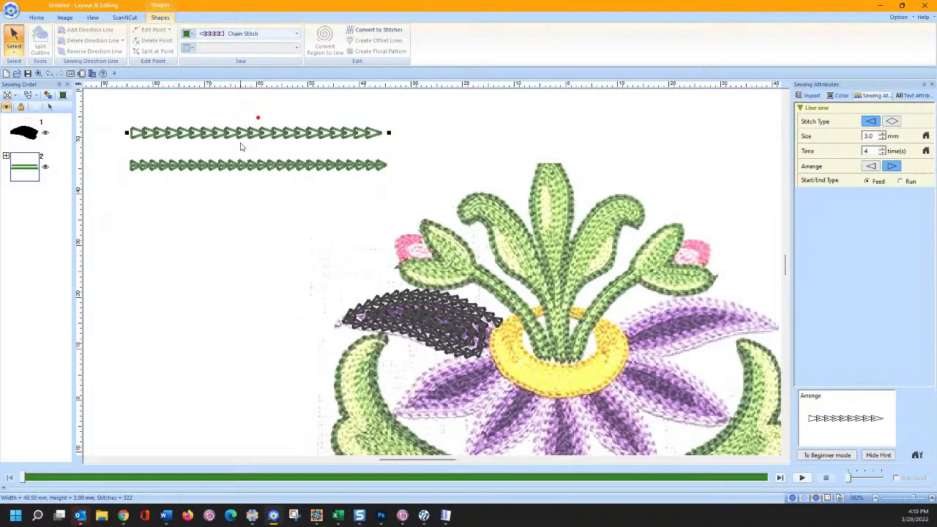
Set the lower test line's motif size to 3.9 mm and its spacing to -0.4 mm.
{"action": "left_click", "coordinate": [275, 166]}
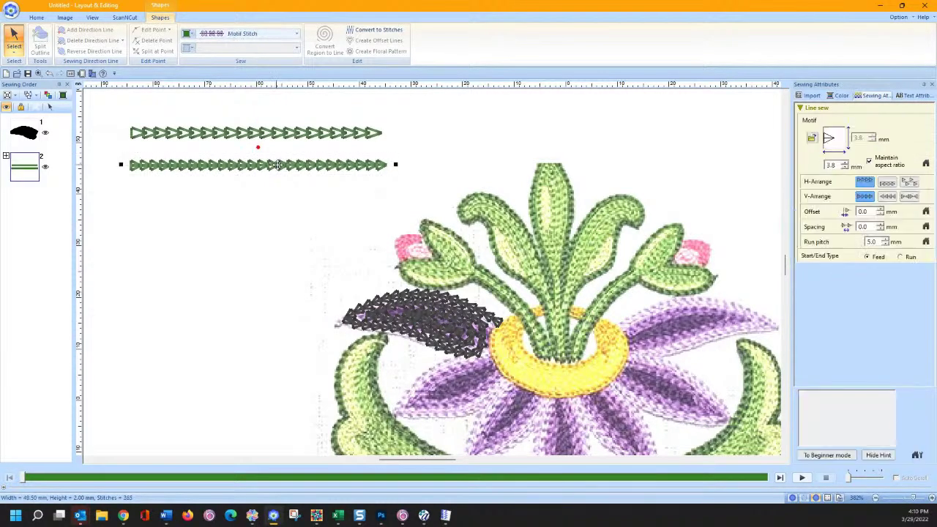
{"action": "left_click", "coordinate": [881, 229]}
{"action": "left_click", "coordinate": [880, 229]}
{"action": "left_click", "coordinate": [882, 229]}
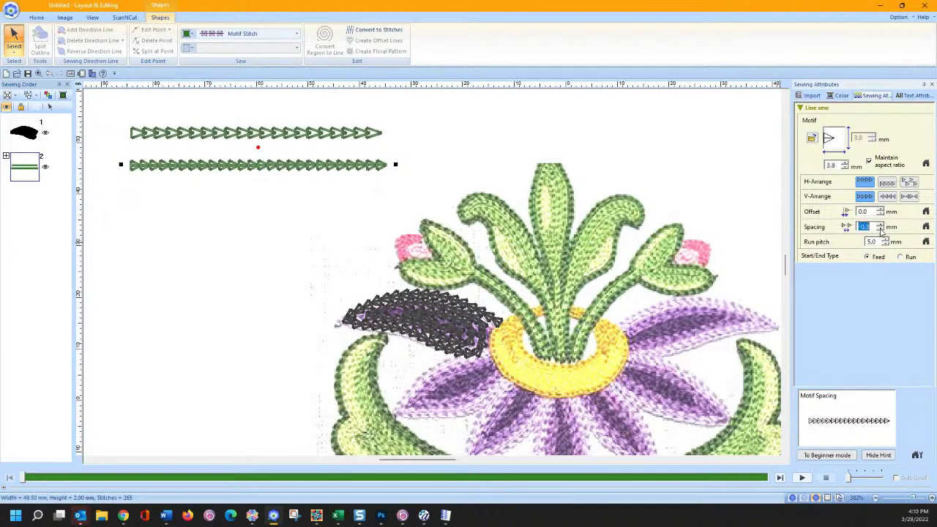
{"action": "left_click", "coordinate": [883, 231]}
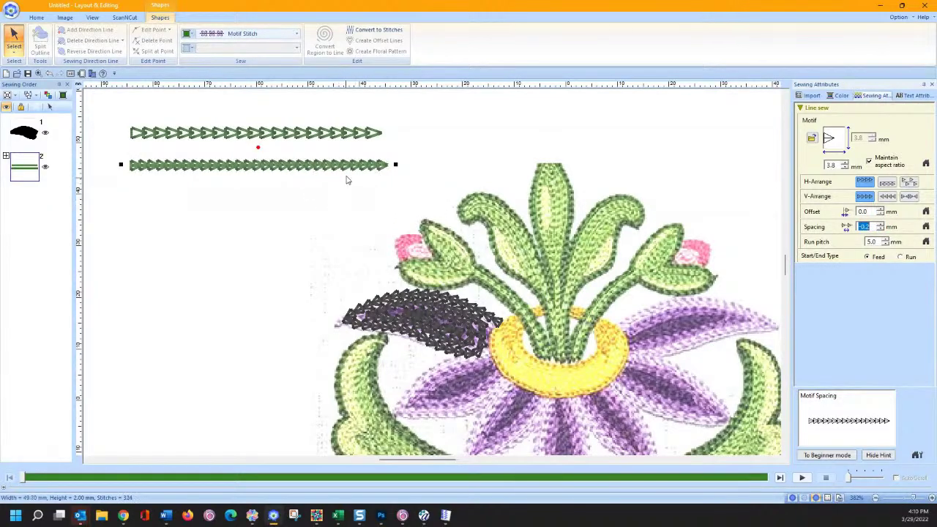
{"action": "left_click", "coordinate": [882, 230]}
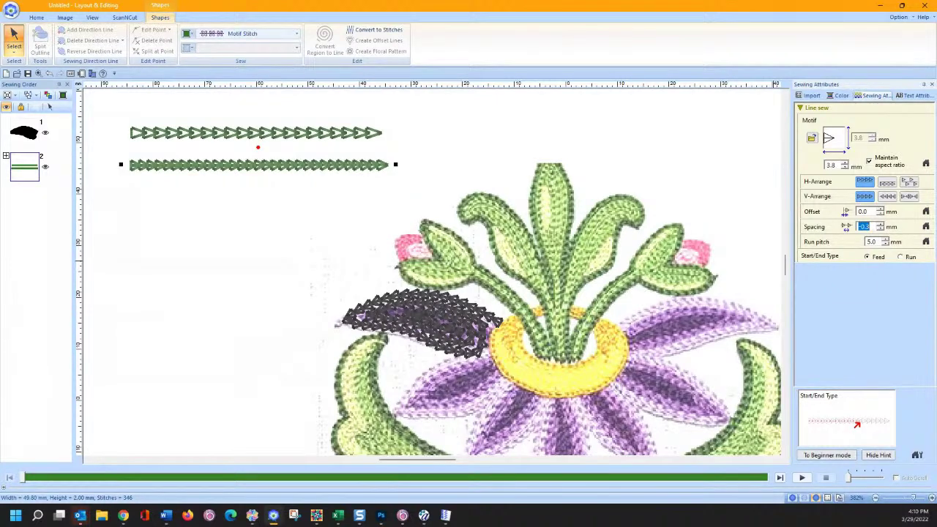
{"action": "left_click", "coordinate": [848, 167]}
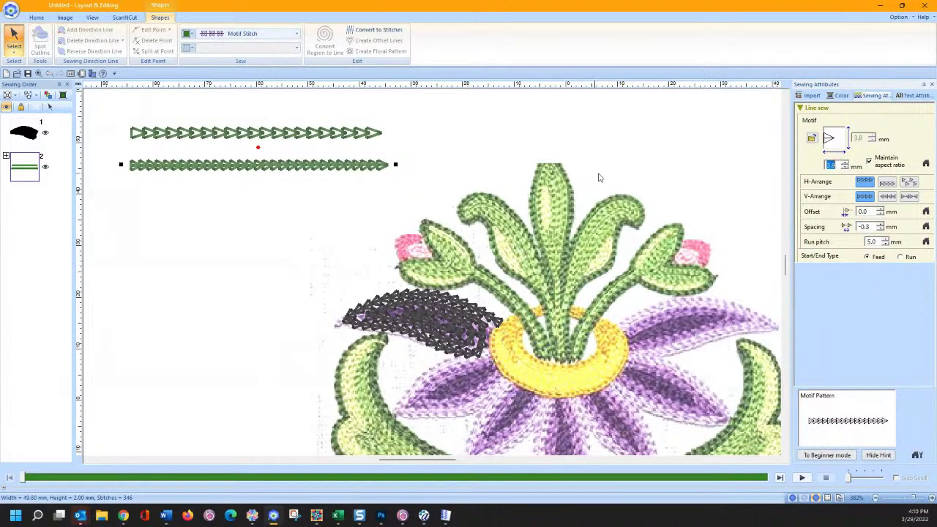
{"action": "key", "text": "Up"}
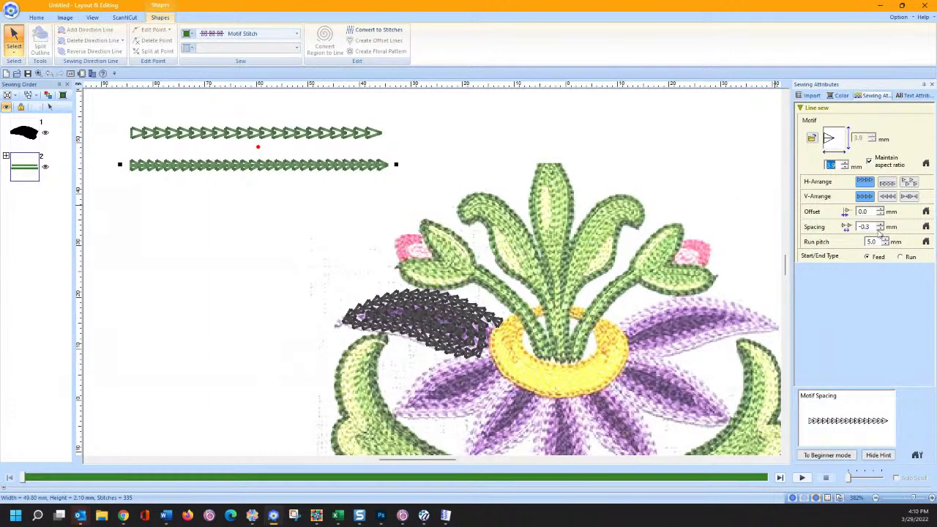
{"action": "left_click", "coordinate": [881, 230]}
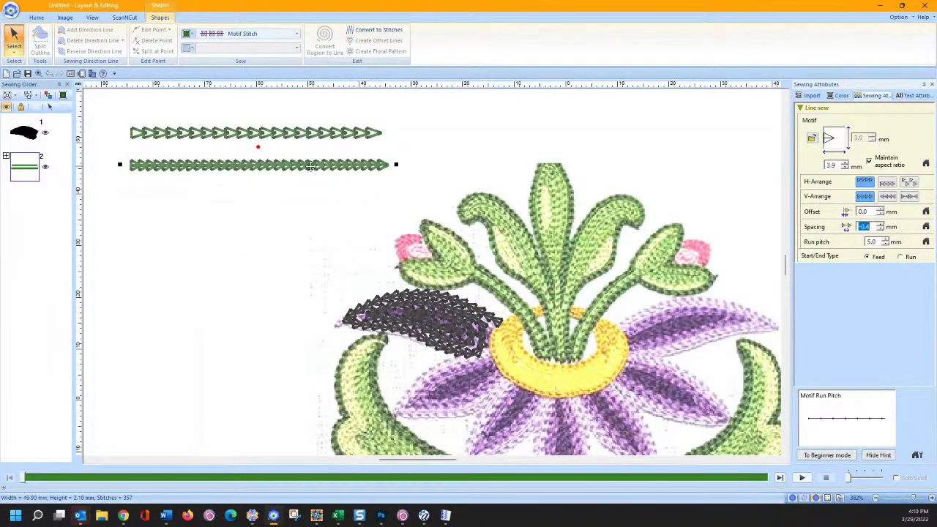
Try to reduce the upper line's chain stitch size below 3.0 mm.
{"action": "left_click", "coordinate": [191, 132]}
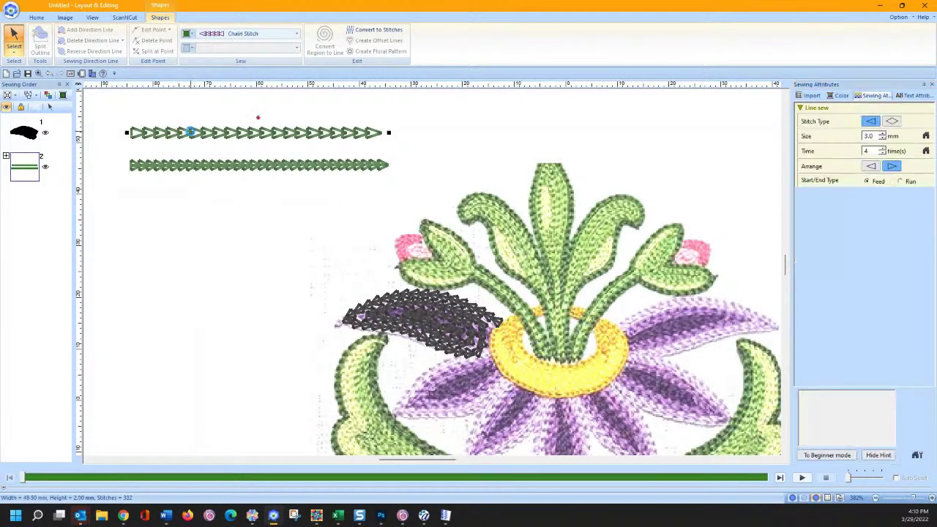
{"action": "left_click", "coordinate": [882, 140]}
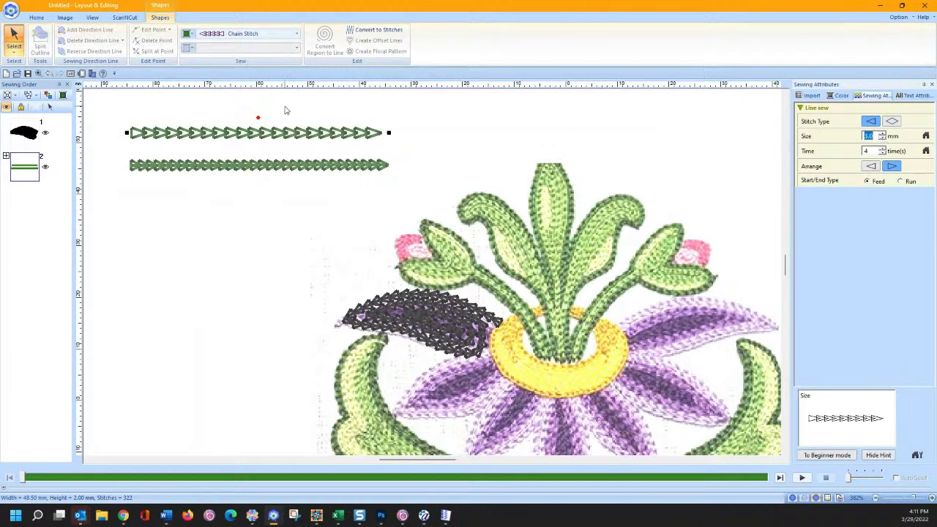
Match the petal's motif line to the lower test line by setting its motif size to 3.9 mm and spacing to -0.4 mm.
{"action": "left_click", "coordinate": [271, 172]}
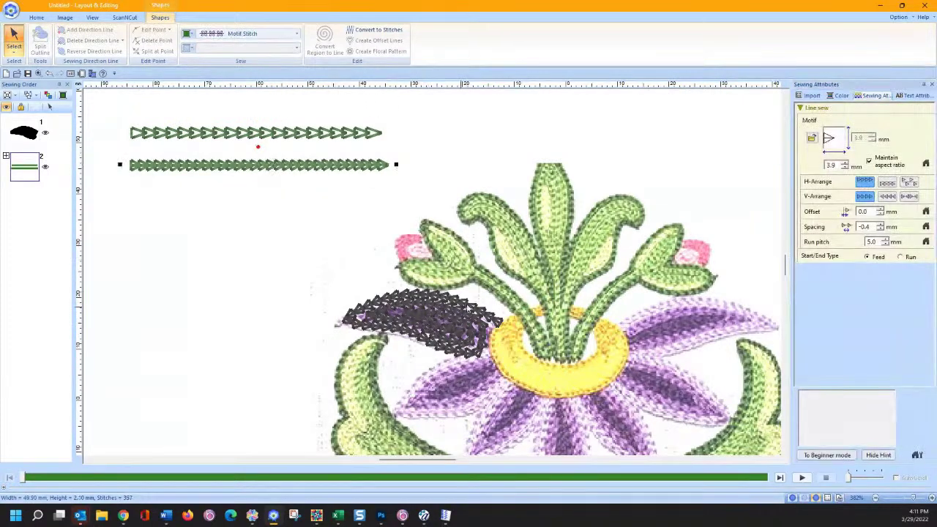
{"action": "left_click", "coordinate": [459, 309]}
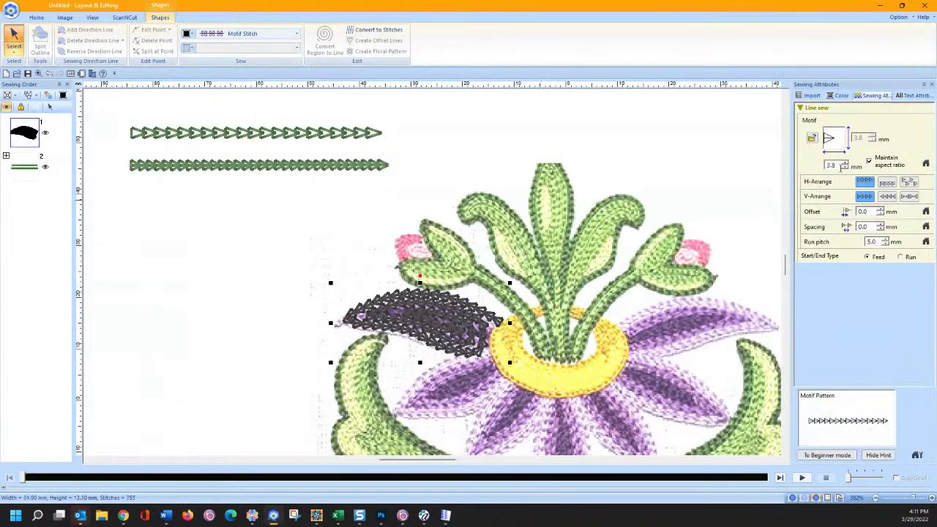
{"action": "left_click", "coordinate": [846, 163]}
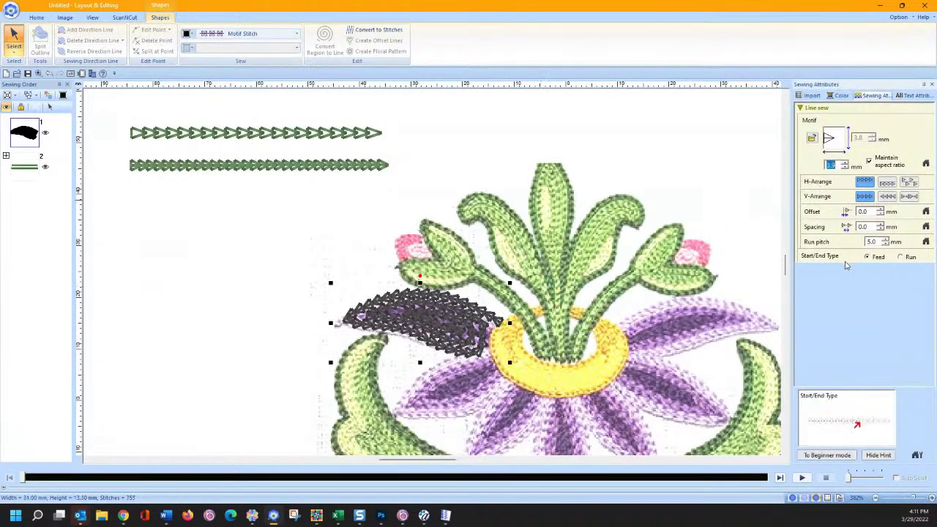
{"action": "left_click", "coordinate": [883, 230]}
{"action": "left_click", "coordinate": [882, 230]}
{"action": "left_click", "coordinate": [882, 230]}
{"action": "left_click", "coordinate": [882, 230]}
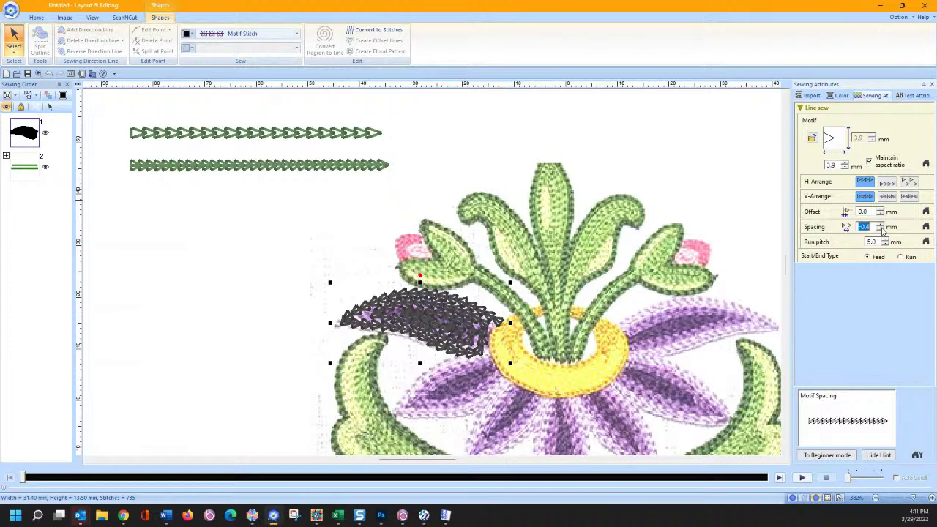
{"action": "left_click", "coordinate": [881, 230]}
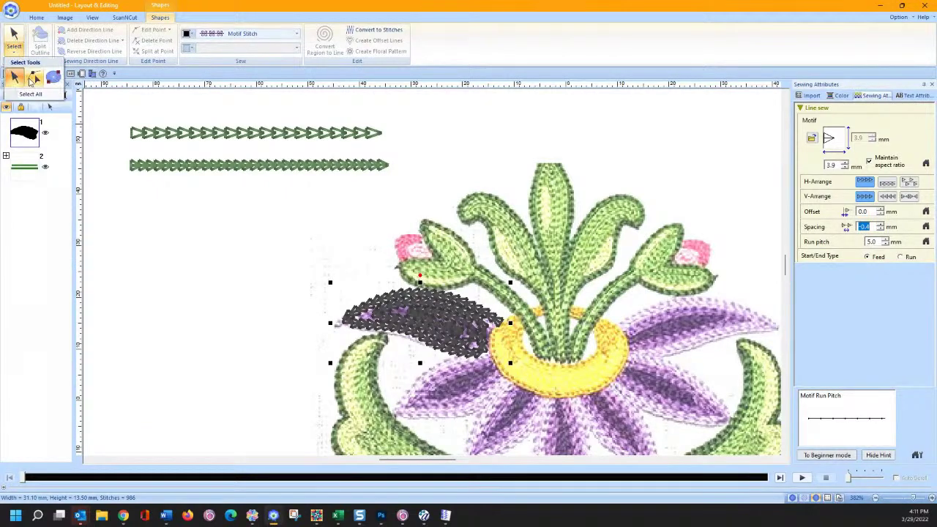
Edit the points of the petal's spiral line, moving those at its innermost turn to even out the rows.
{"action": "left_click", "coordinate": [13, 45]}
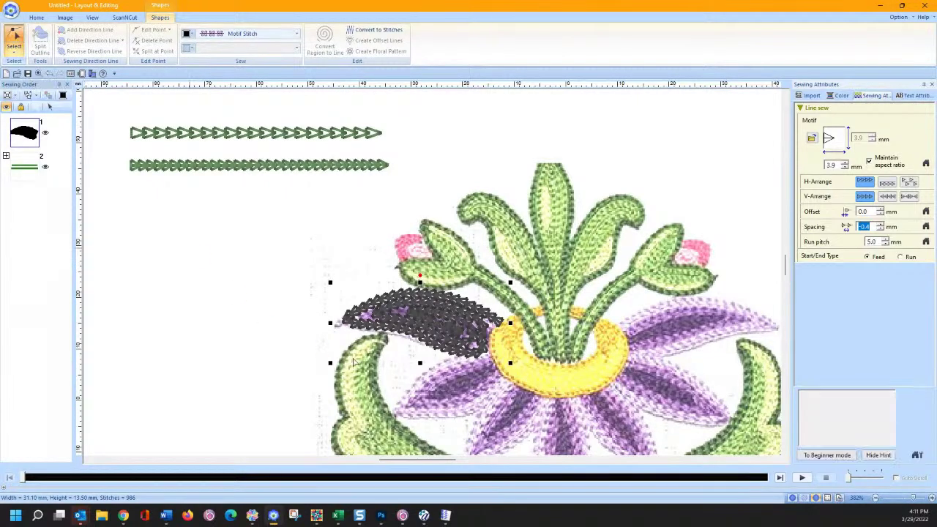
{"action": "left_click", "coordinate": [36, 17]}
{"action": "left_click", "coordinate": [171, 33]}
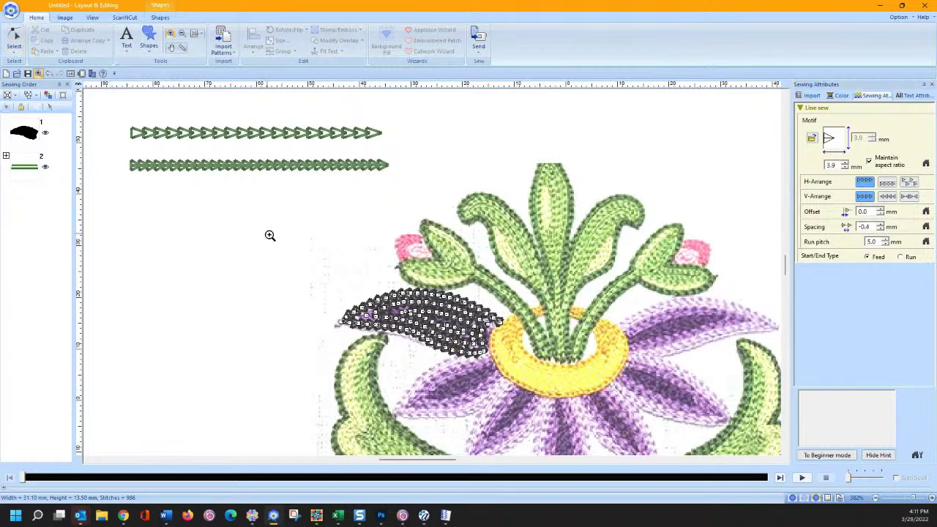
{"action": "left_click_drag", "start_coordinate": [272, 237], "coordinate": [525, 386]}
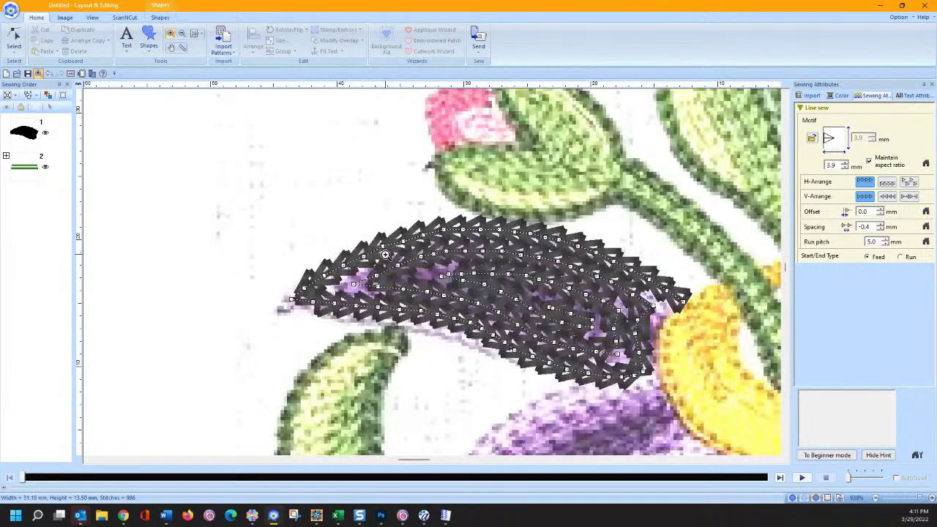
{"action": "left_click", "coordinate": [15, 38]}
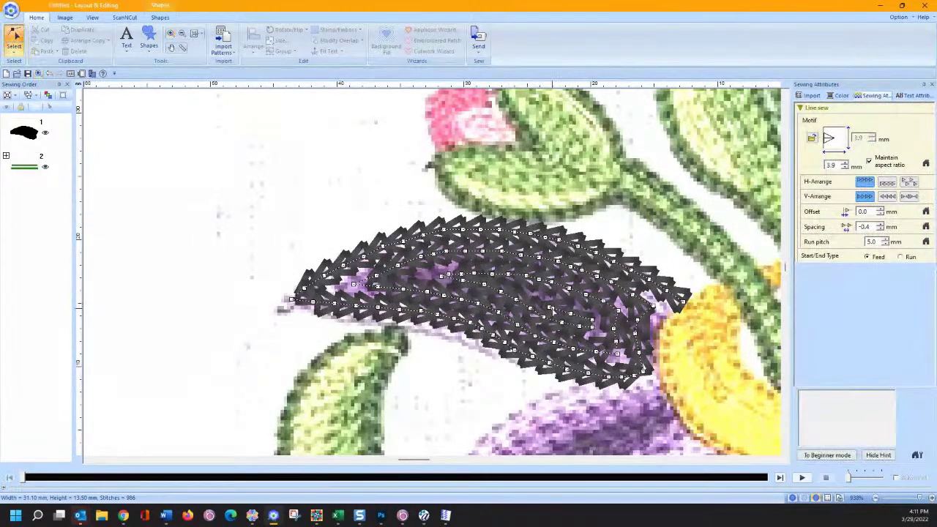
{"action": "left_click", "coordinate": [551, 311]}
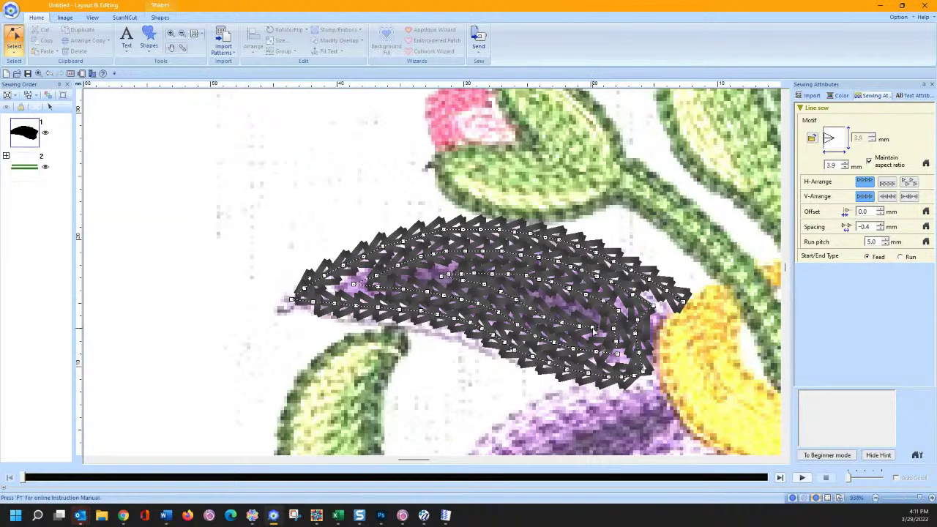
{"action": "left_click", "coordinate": [562, 323]}
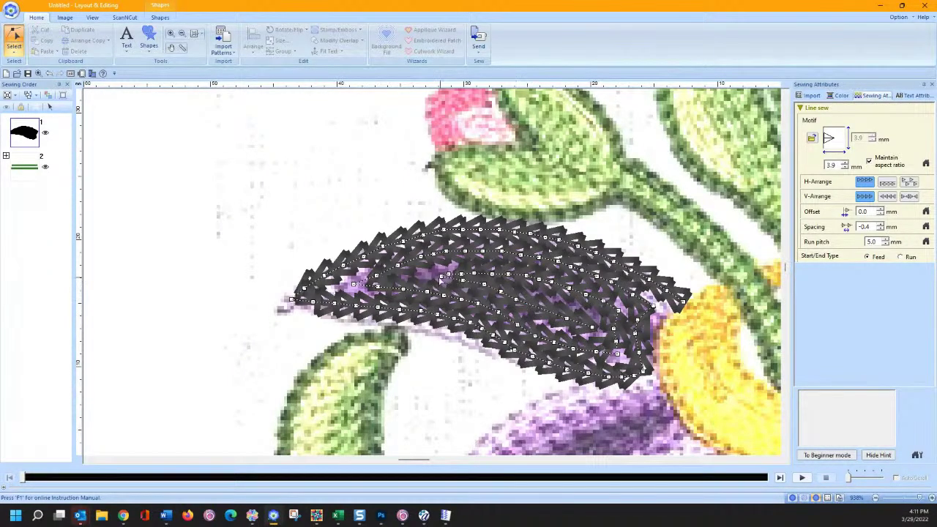
Move the spiral's inner turning points outward toward the petal's pointed tip to fill the gaps there.
{"action": "left_click", "coordinate": [440, 279]}
{"action": "left_click", "coordinate": [419, 273]}
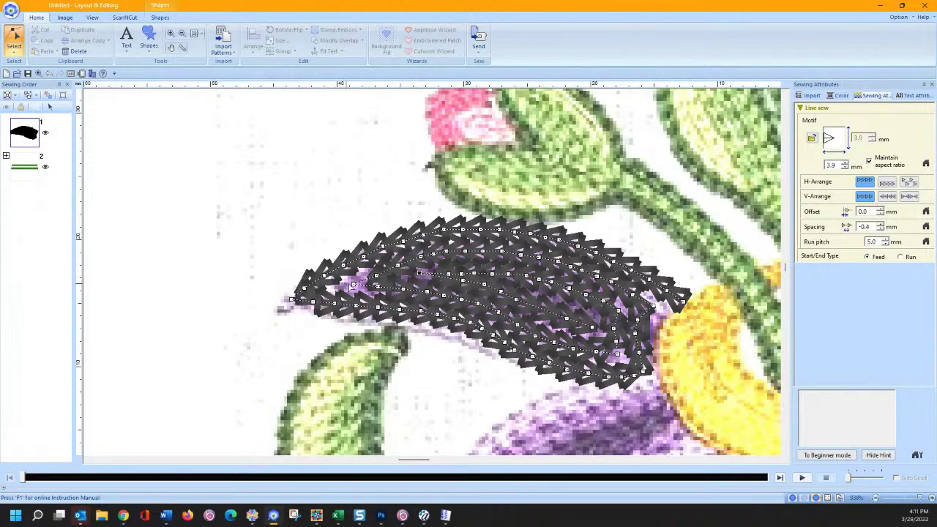
{"action": "left_click_drag", "start_coordinate": [341, 287], "coordinate": [443, 306]}
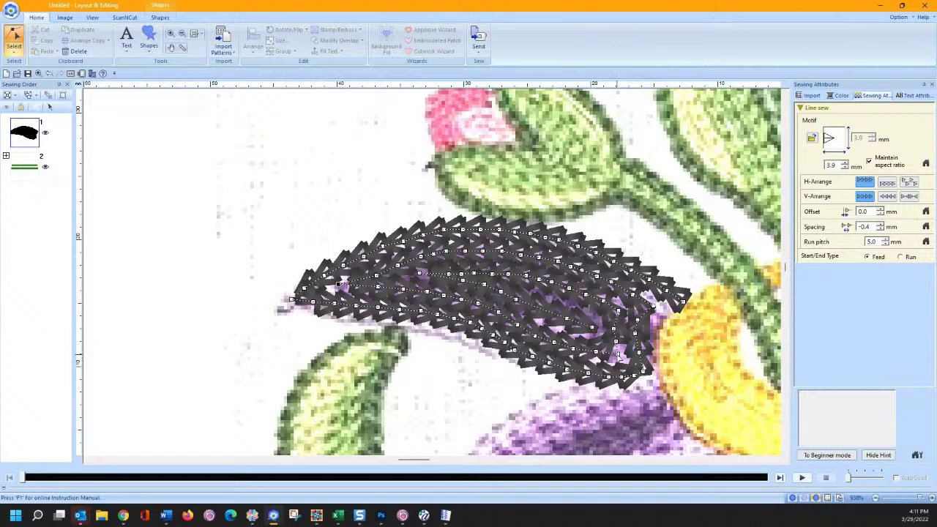
Split the spiral line at two turning points near the flower's yellow center, separating outer, middle and inner sections.
{"action": "right_click", "coordinate": [619, 356]}
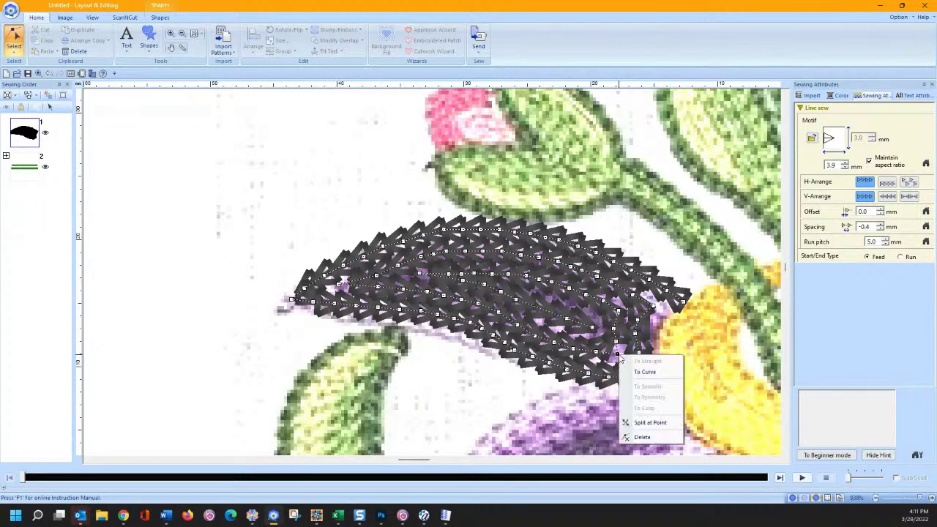
{"action": "left_click", "coordinate": [648, 423]}
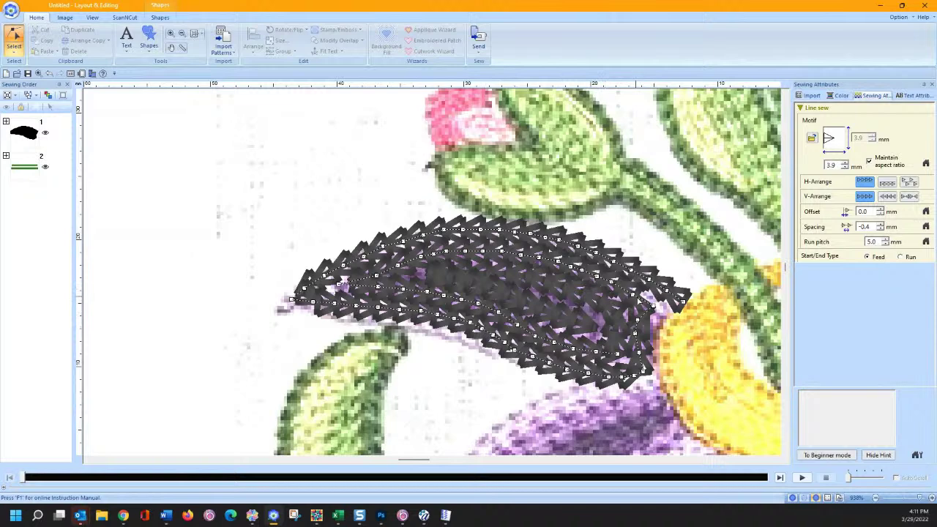
{"action": "right_click", "coordinate": [654, 309]}
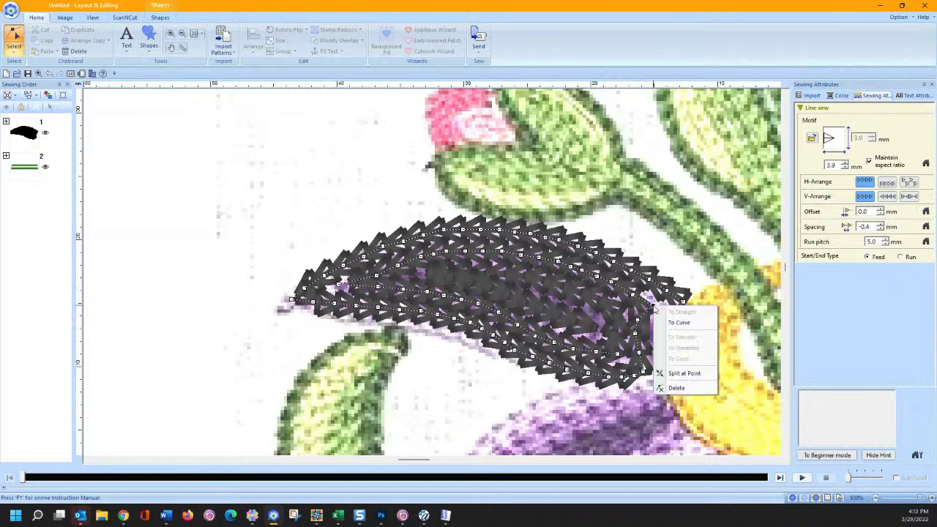
{"action": "left_click", "coordinate": [684, 373]}
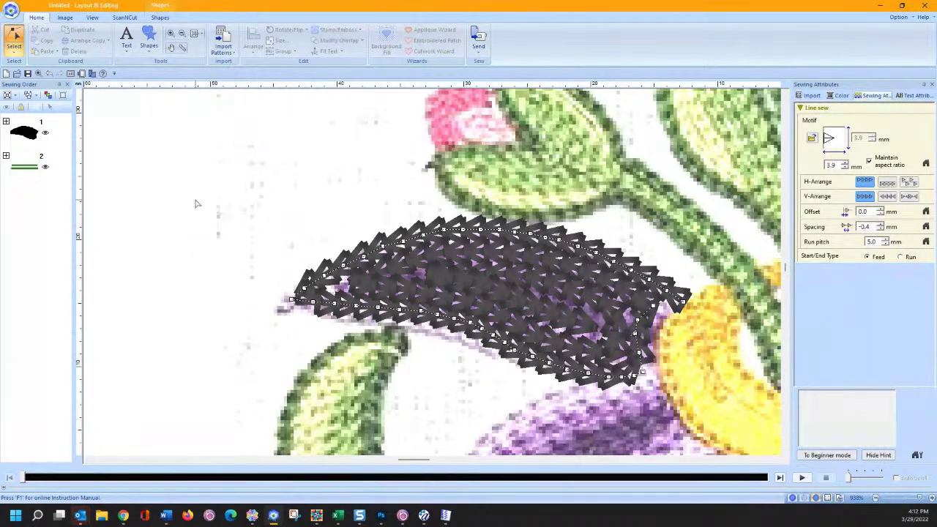
Expand the petal group in the sewing order and recolor the middle spiral section bright lime green.
{"action": "left_click", "coordinate": [6, 122]}
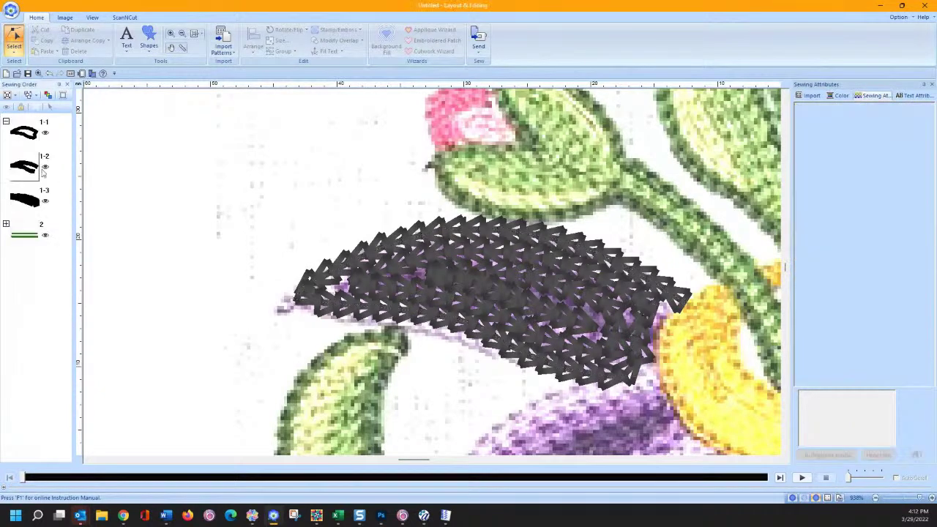
{"action": "left_click", "coordinate": [27, 136]}
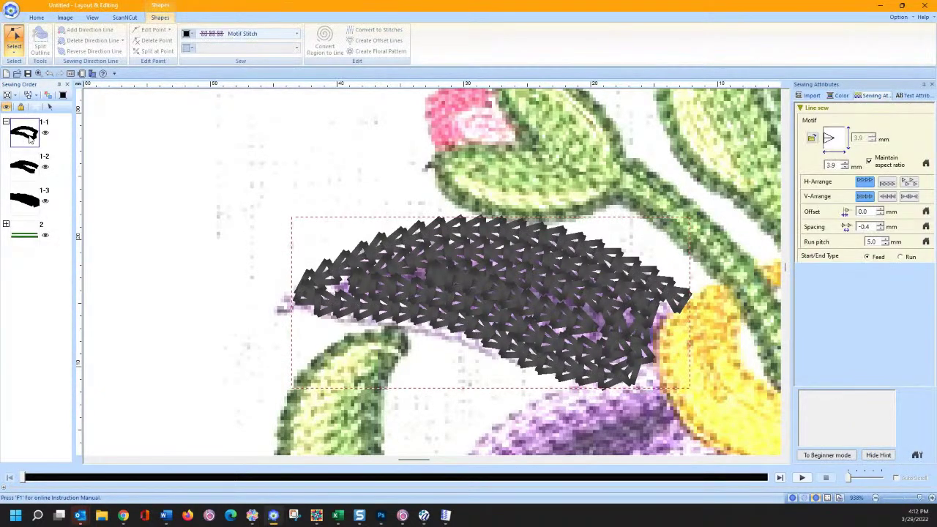
{"action": "left_click", "coordinate": [28, 169]}
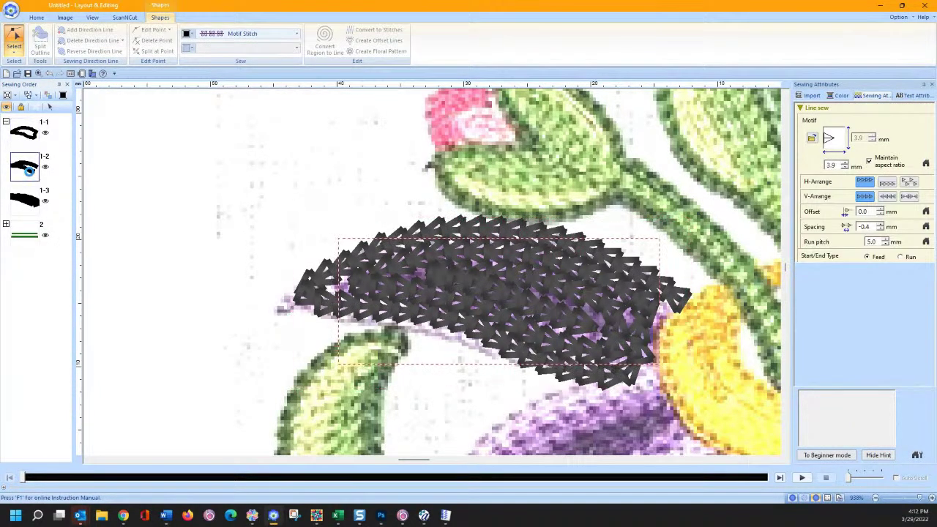
{"action": "left_click", "coordinate": [187, 35]}
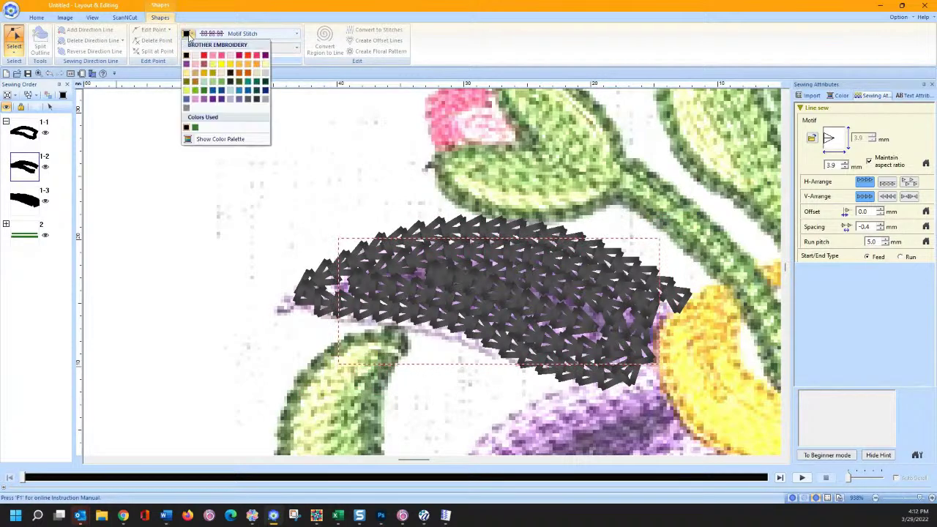
{"action": "left_click", "coordinate": [195, 91]}
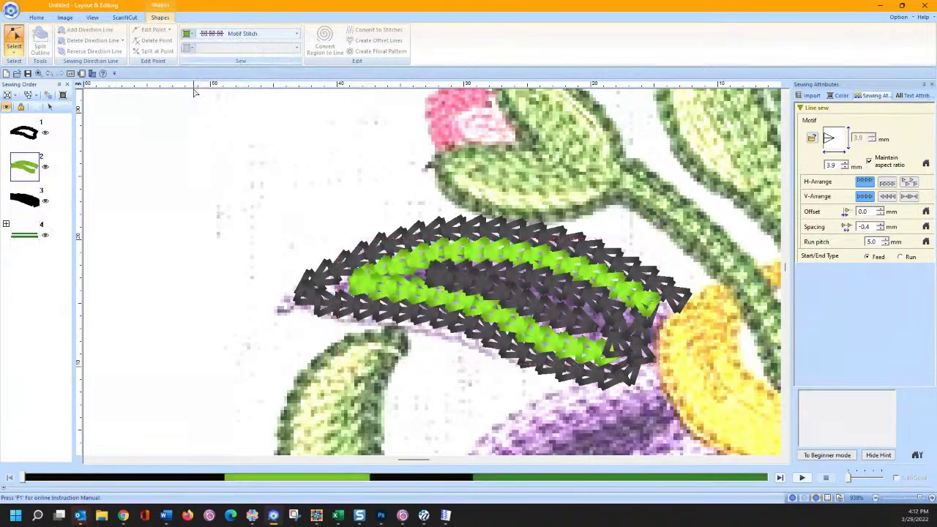
Recolor the innermost spiral section pale green.
{"action": "key", "text": "Tab"}
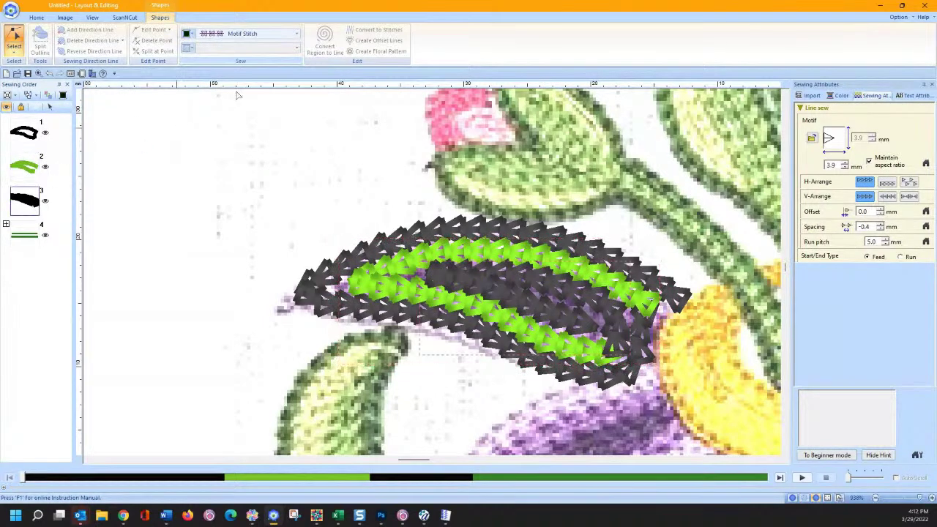
{"action": "left_click", "coordinate": [192, 34]}
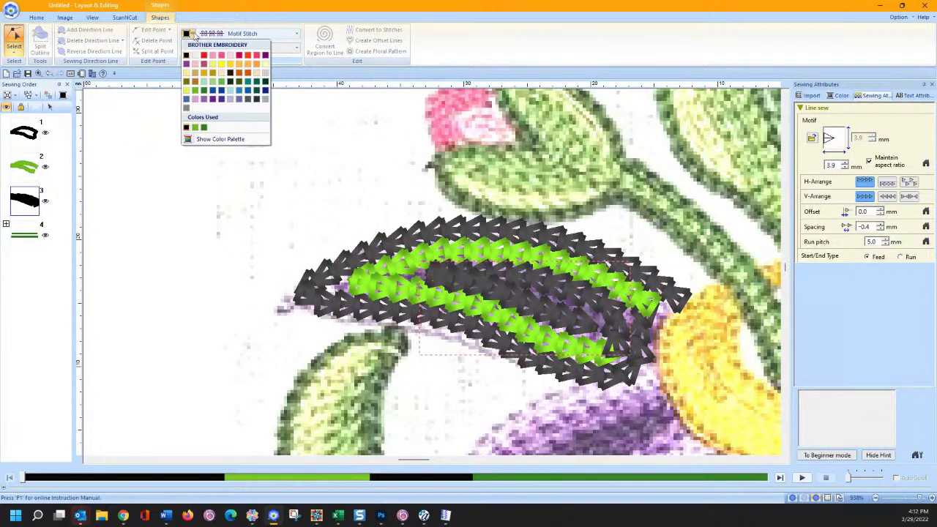
{"action": "left_click", "coordinate": [211, 83]}
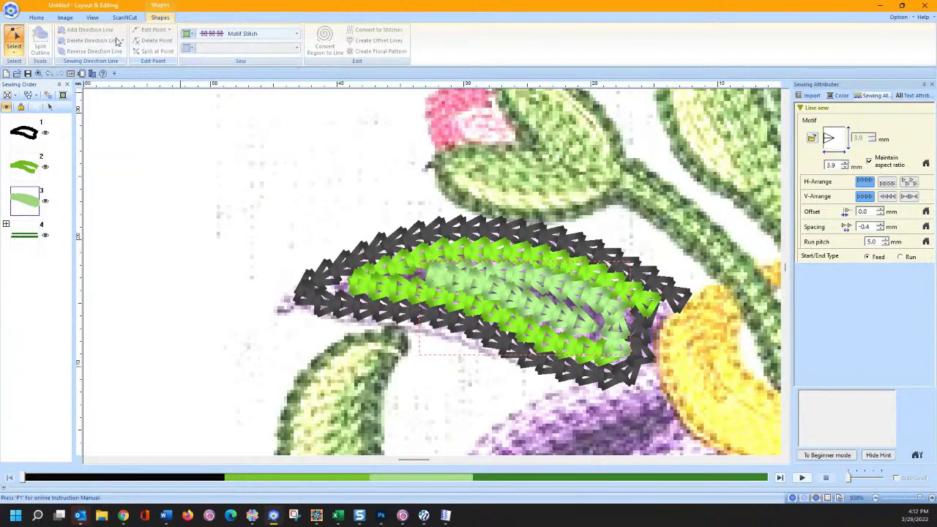
Check the recolored petal in the whole design and close up, with its outer section selected.
{"action": "left_click", "coordinate": [35, 16]}
{"action": "left_click", "coordinate": [195, 33]}
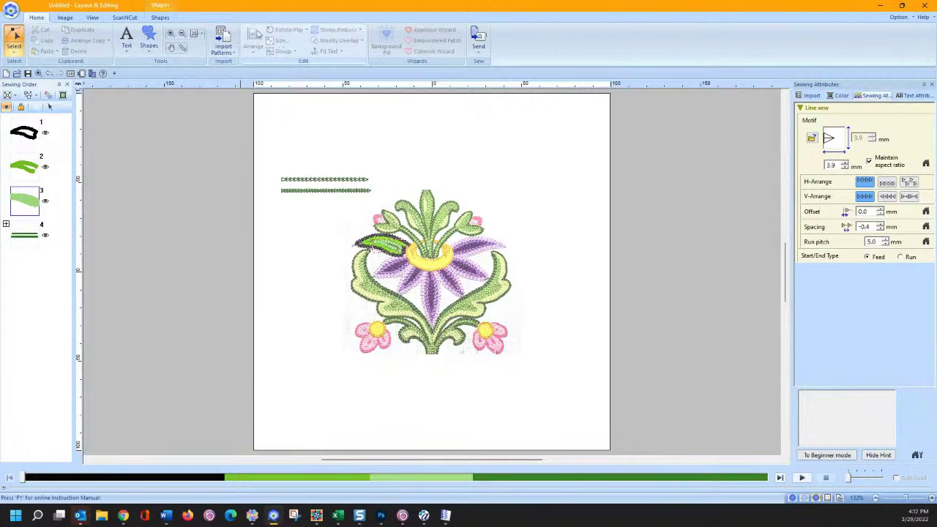
{"action": "left_click", "coordinate": [171, 34]}
{"action": "left_click_drag", "start_coordinate": [320, 211], "coordinate": [443, 282]}
{"action": "left_click", "coordinate": [23, 136]}
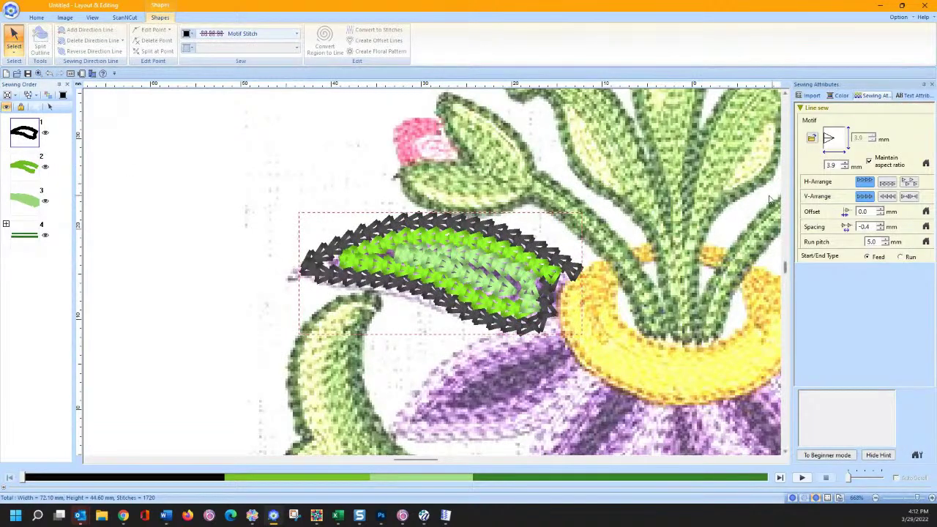
Try the opposite triangle arrangement on the upper Chain Stitch test line and restore its original direction.
{"action": "left_click", "coordinate": [785, 264]}
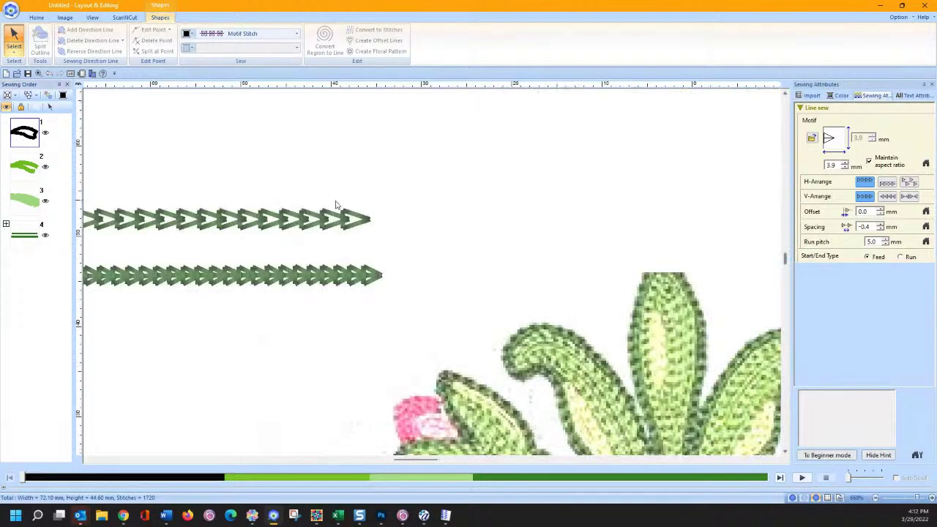
{"action": "left_click", "coordinate": [353, 227]}
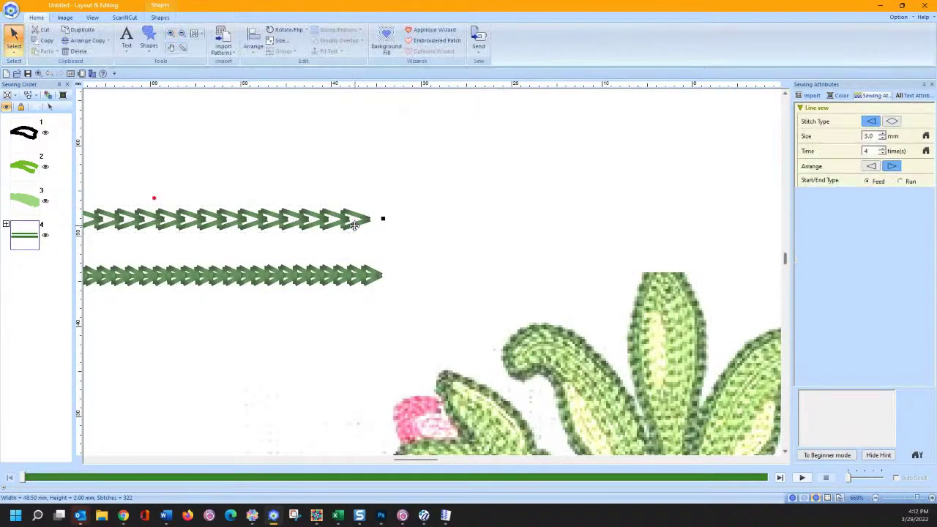
{"action": "left_click", "coordinate": [871, 166]}
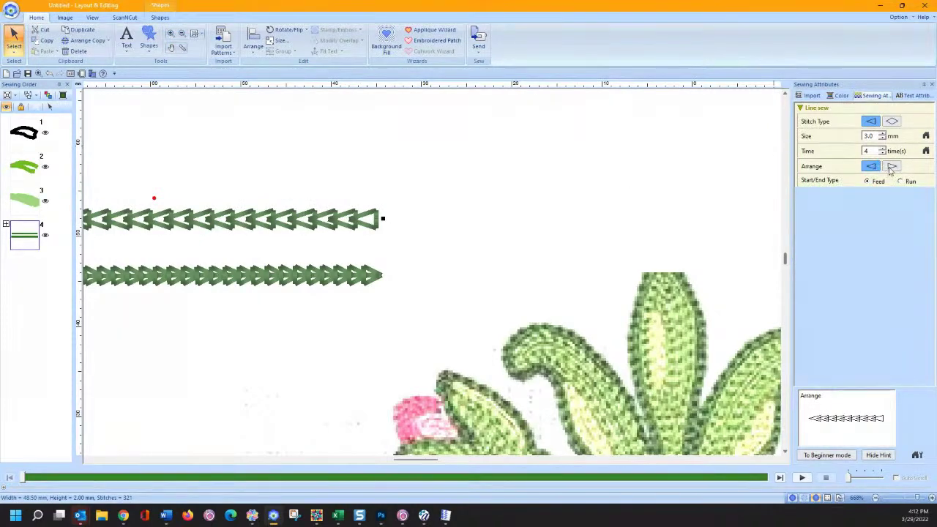
{"action": "left_click", "coordinate": [892, 167]}
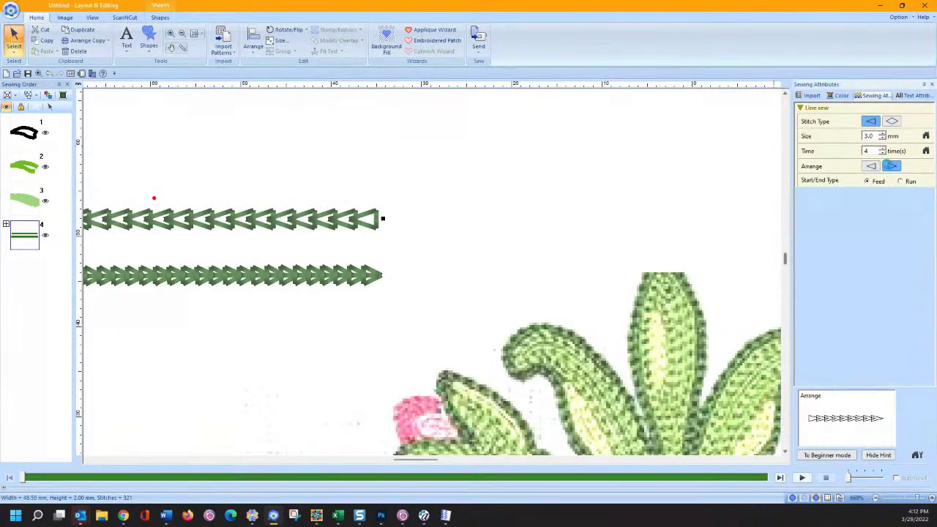
Reverse the lower test line's motif V-Arrange so its triangles point to the left.
{"action": "left_click", "coordinate": [386, 278]}
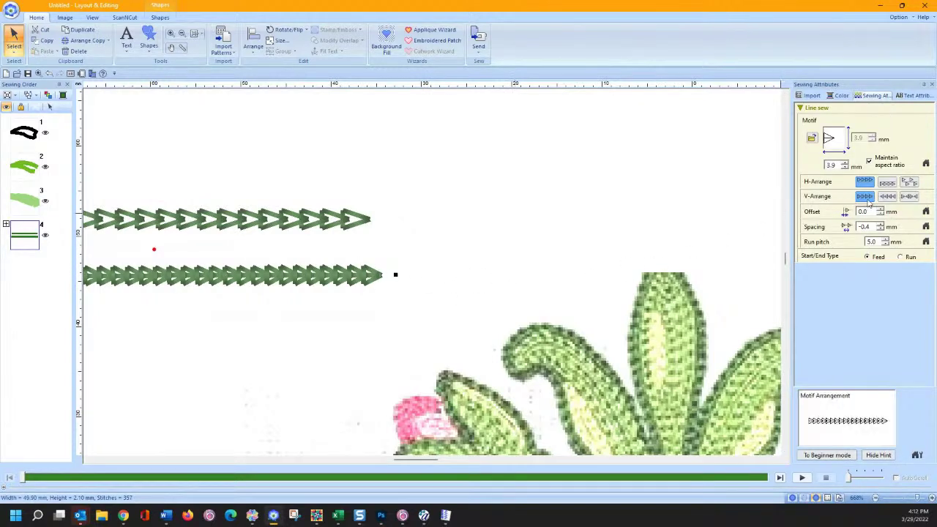
{"action": "left_click", "coordinate": [887, 196]}
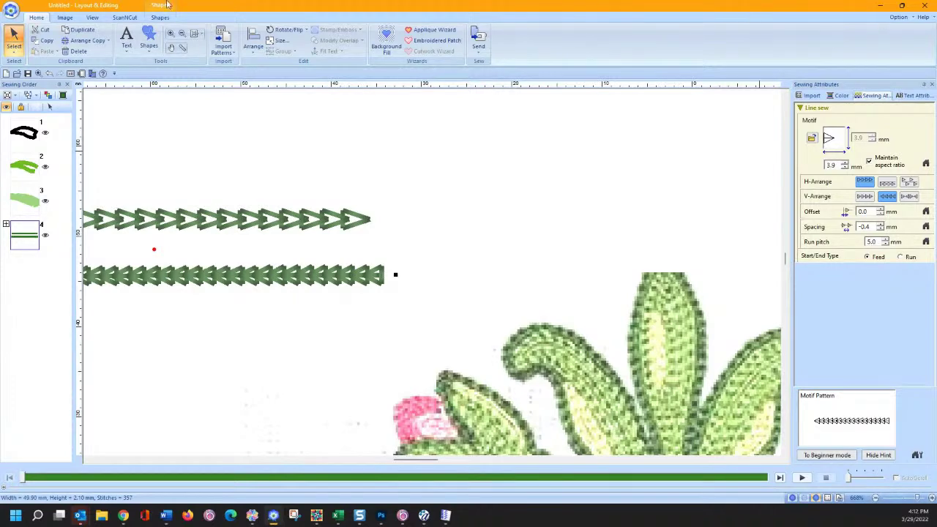
Pull the black petal outline's pointed tip outward to match the artwork and move its inner-end corner points toward the yellow center.
{"action": "left_click", "coordinate": [195, 33]}
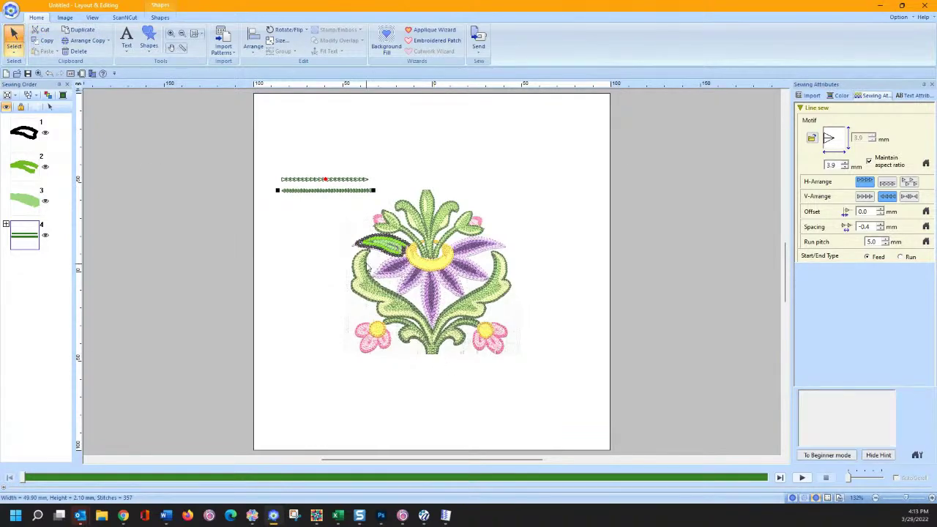
{"action": "left_click", "coordinate": [349, 253]}
{"action": "left_click", "coordinate": [171, 34]}
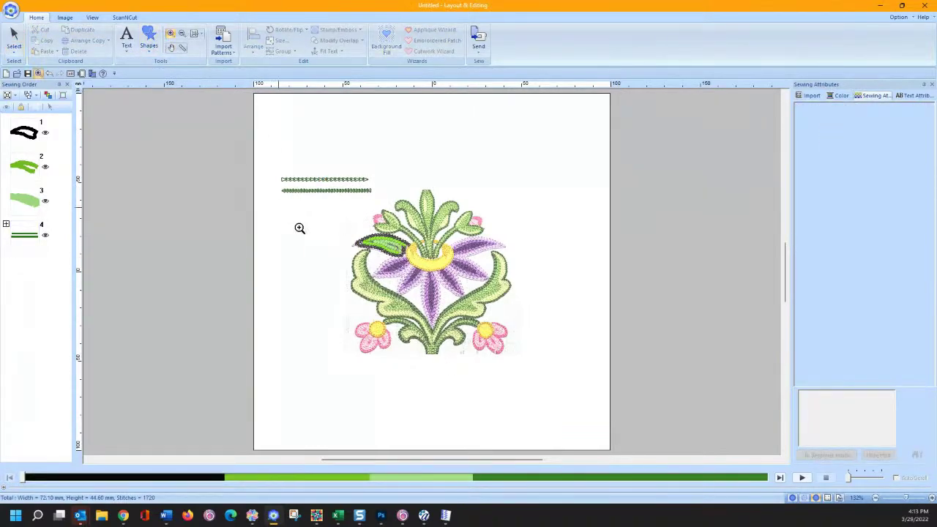
{"action": "left_click_drag", "start_coordinate": [320, 216], "coordinate": [439, 285]}
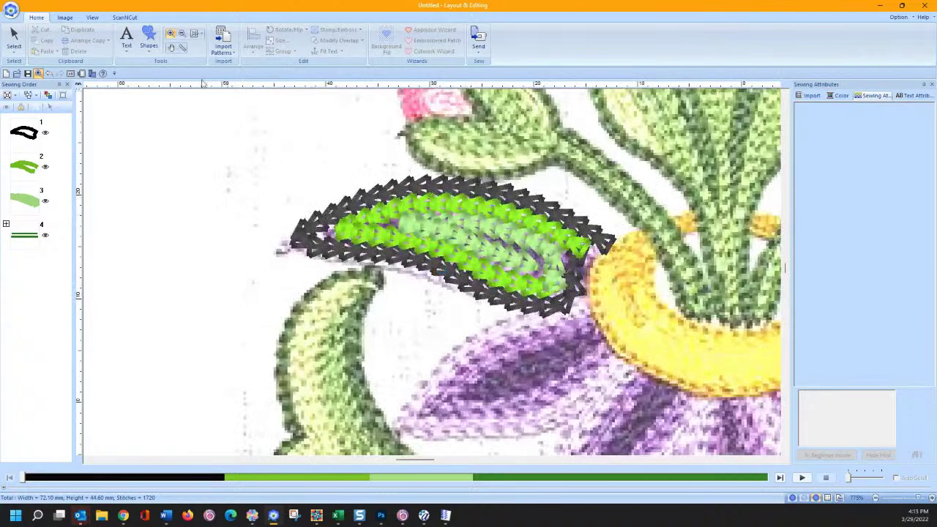
{"action": "left_click", "coordinate": [14, 40]}
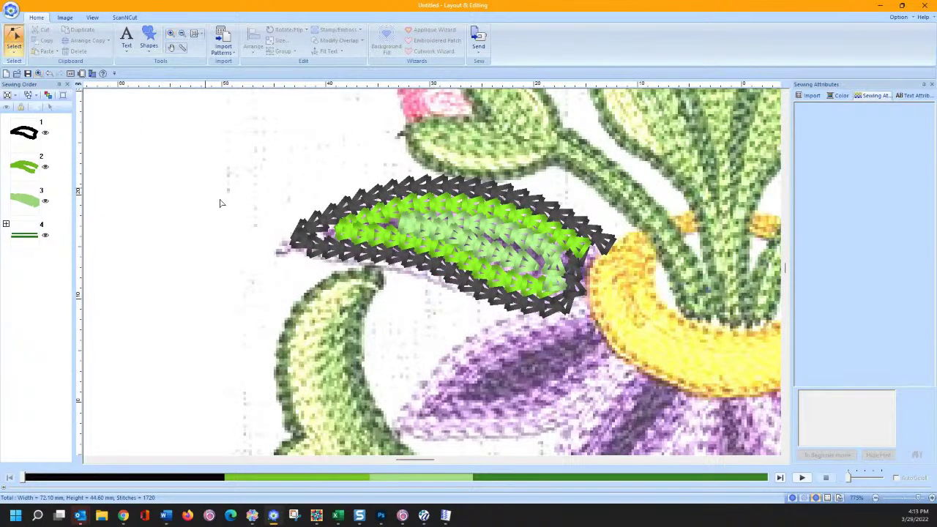
{"action": "left_click", "coordinate": [314, 244]}
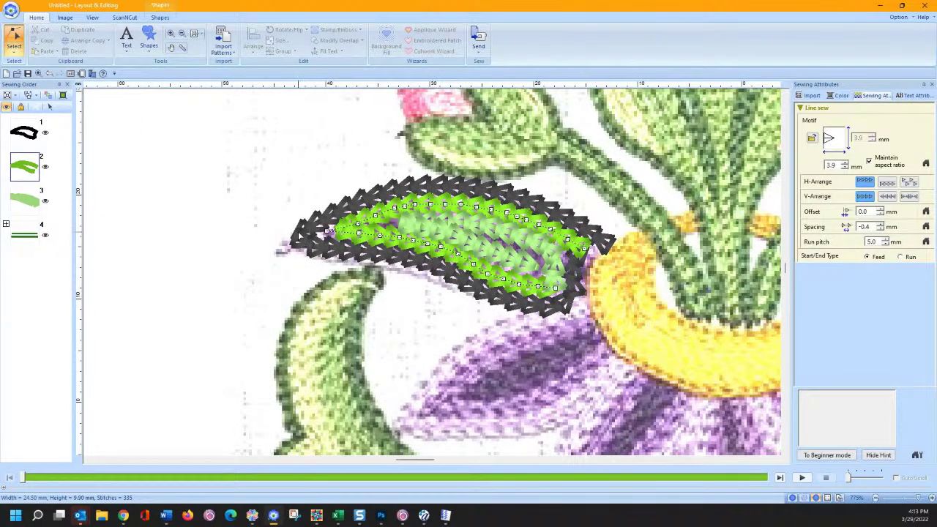
{"action": "left_click", "coordinate": [293, 244]}
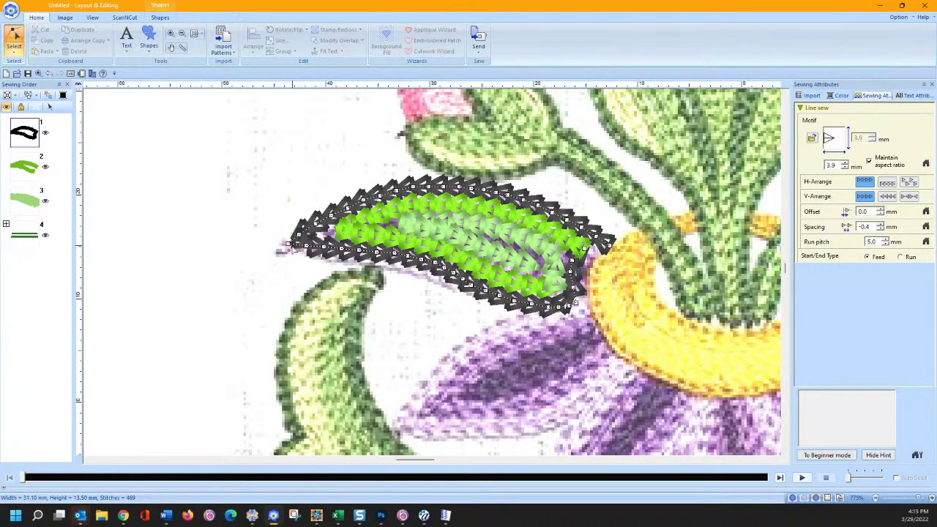
{"action": "left_click_drag", "start_coordinate": [290, 244], "coordinate": [276, 253]}
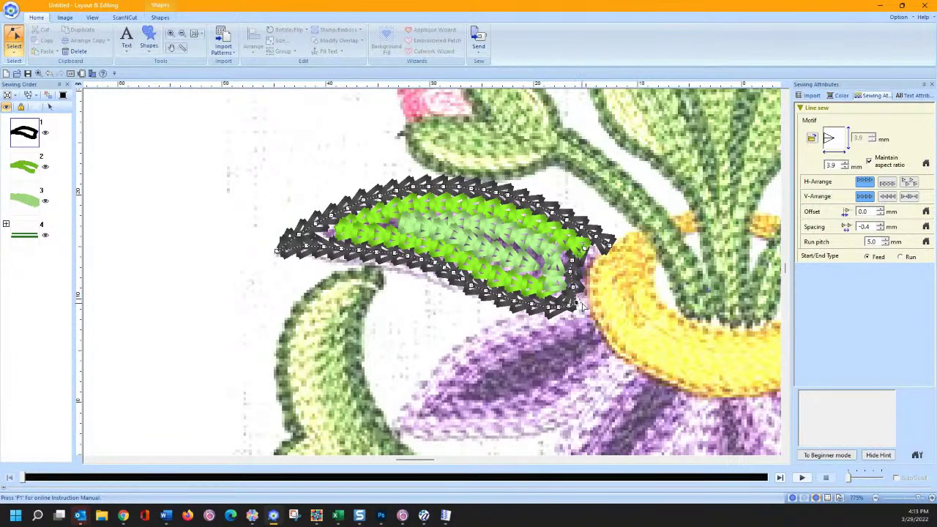
{"action": "left_click_drag", "start_coordinate": [575, 300], "coordinate": [582, 302]}
{"action": "mouse_move", "coordinate": [590, 260]}
{"action": "left_mouse_down"}
{"action": "mouse_move", "coordinate": [587, 253]}
{"action": "mouse_move", "coordinate": [593, 265]}
{"action": "left_mouse_up"}
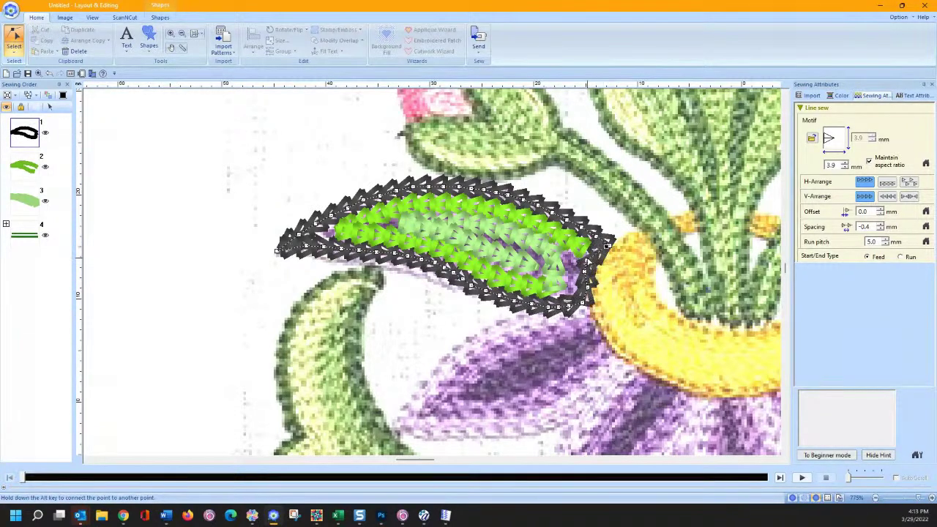
Move the pale green section's outer end point to the bright green section's lower end.
{"action": "left_click", "coordinate": [558, 275]}
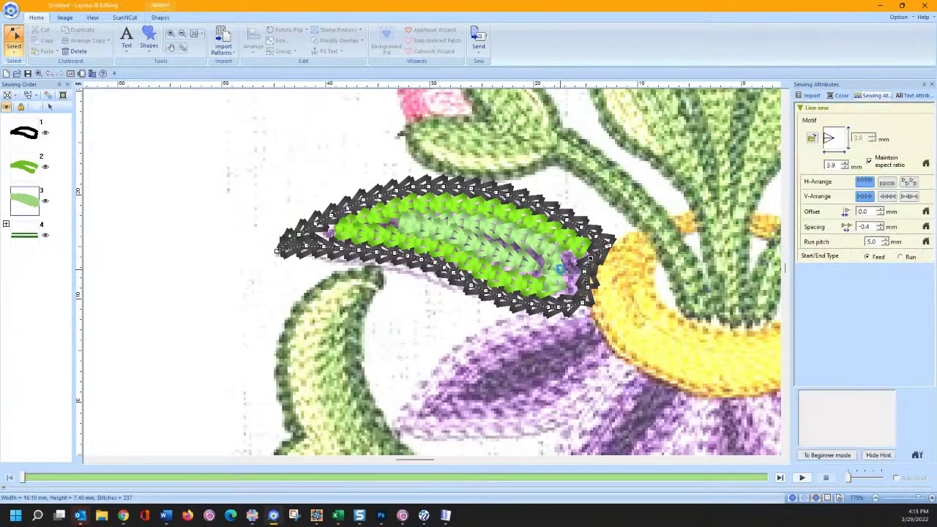
{"action": "left_click_drag", "start_coordinate": [554, 270], "coordinate": [557, 292]}
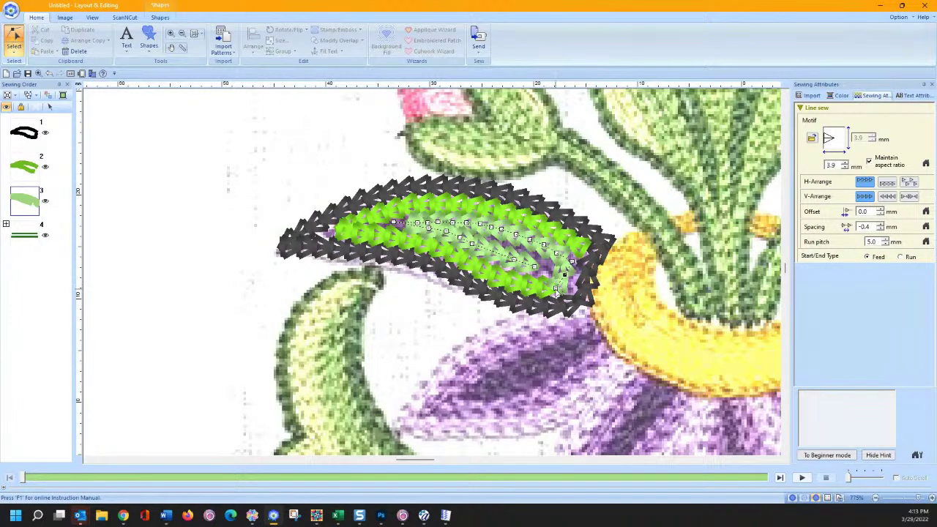
Try to connect the pale green section's moved end point to another end point, and undo the connection.
{"action": "left_click", "coordinate": [556, 290]}
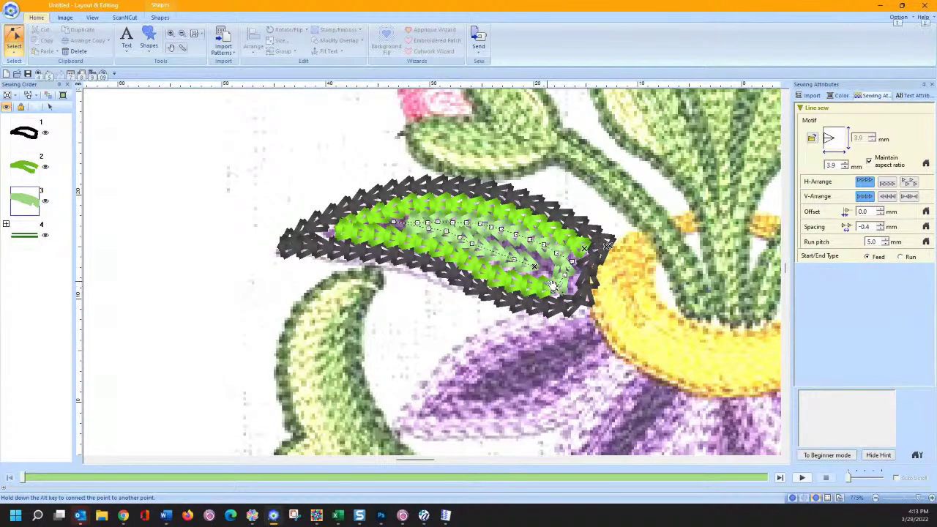
{"action": "key", "text": "Delete"}
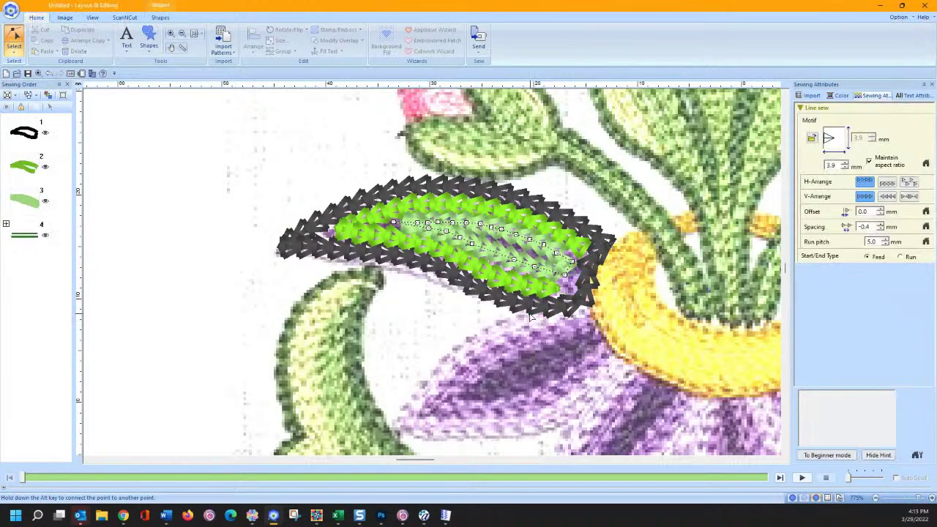
{"action": "key", "text": "alt"}
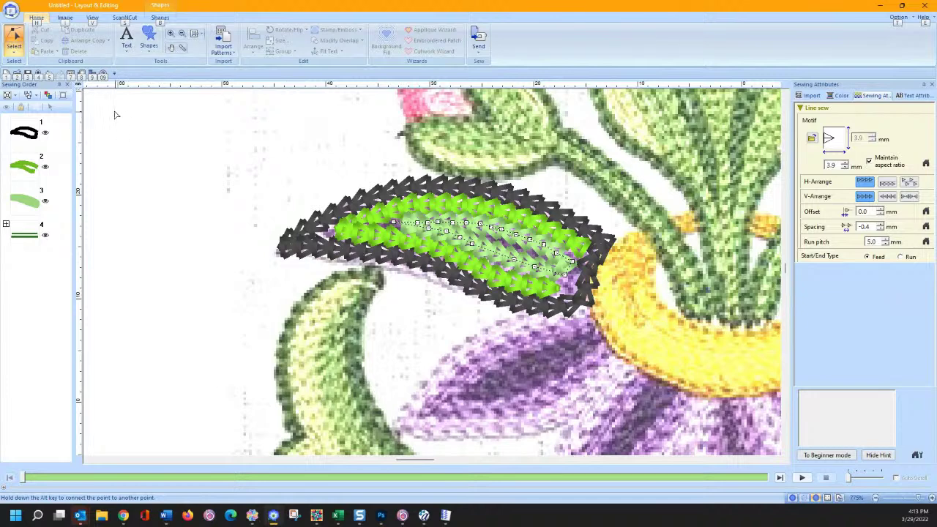
{"action": "key", "text": "alt"}
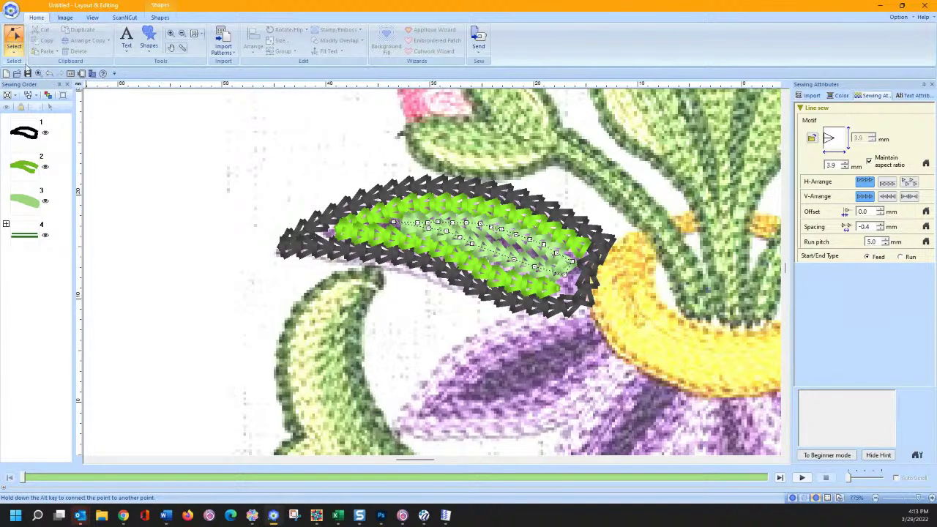
{"action": "left_click", "coordinate": [49, 74]}
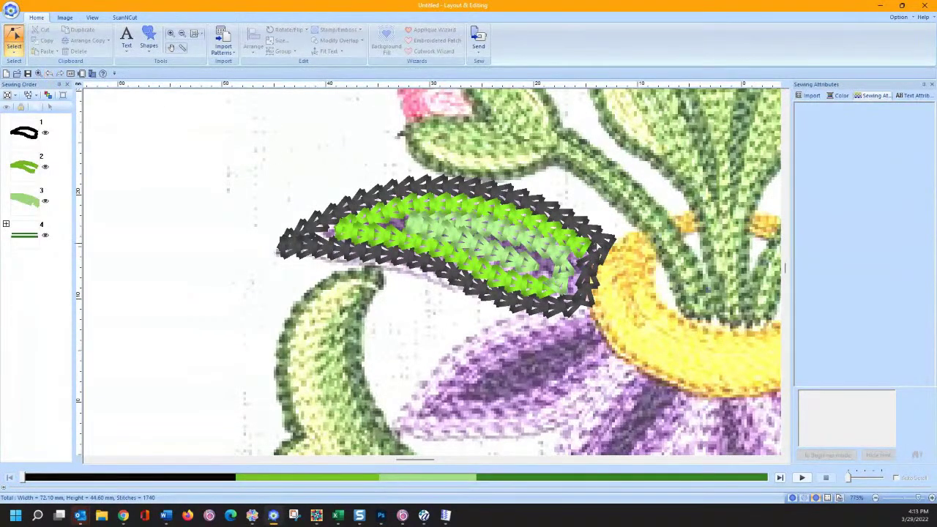
Connect the pale green section's innermost end point to its outer end point, closing the line.
{"action": "left_click", "coordinate": [559, 284]}
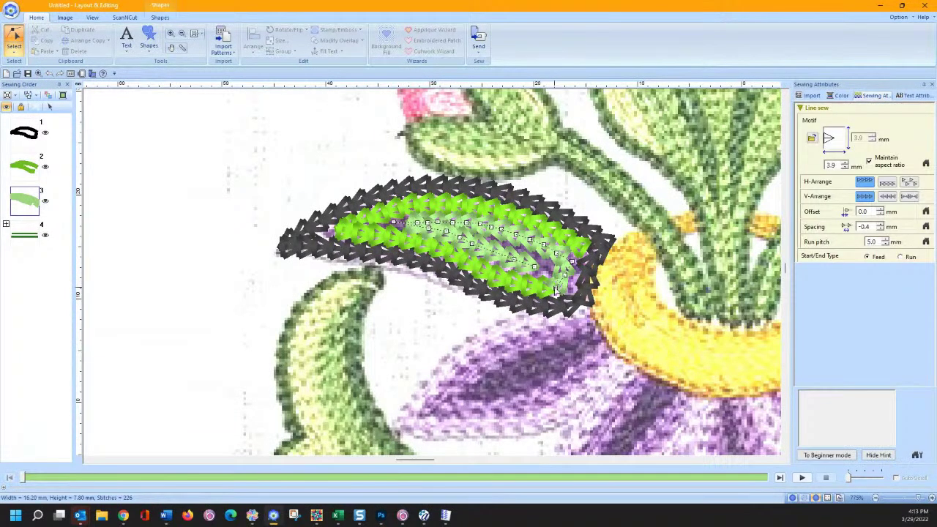
{"action": "left_click", "coordinate": [522, 269]}
{"action": "left_click", "coordinate": [535, 267]}
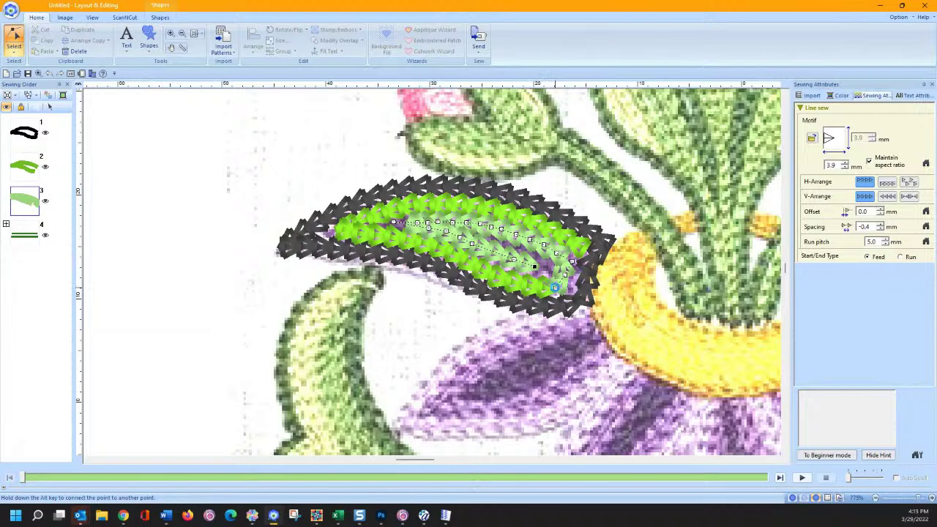
{"action": "left_click", "coordinate": [555, 288]}
{"action": "key", "text": "alt"}
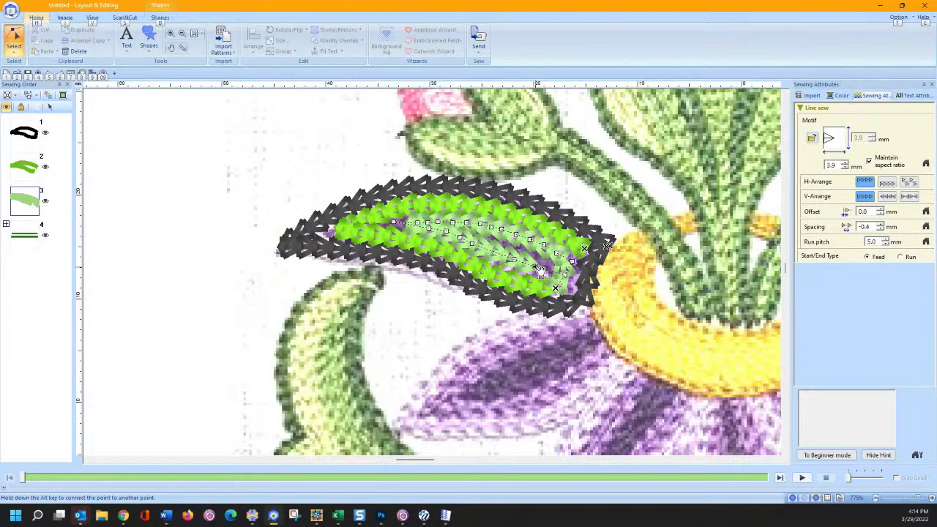
{"action": "left_click", "coordinate": [540, 270]}
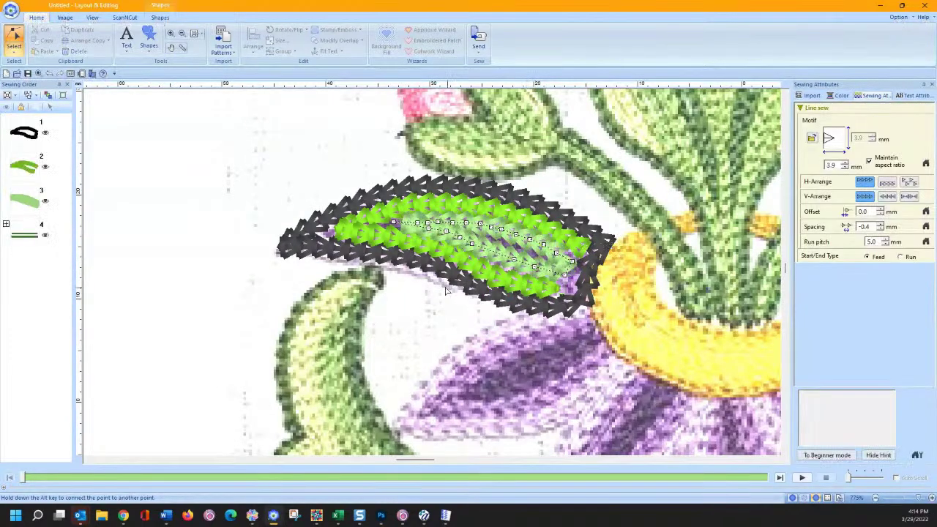
{"action": "key", "text": "alt"}
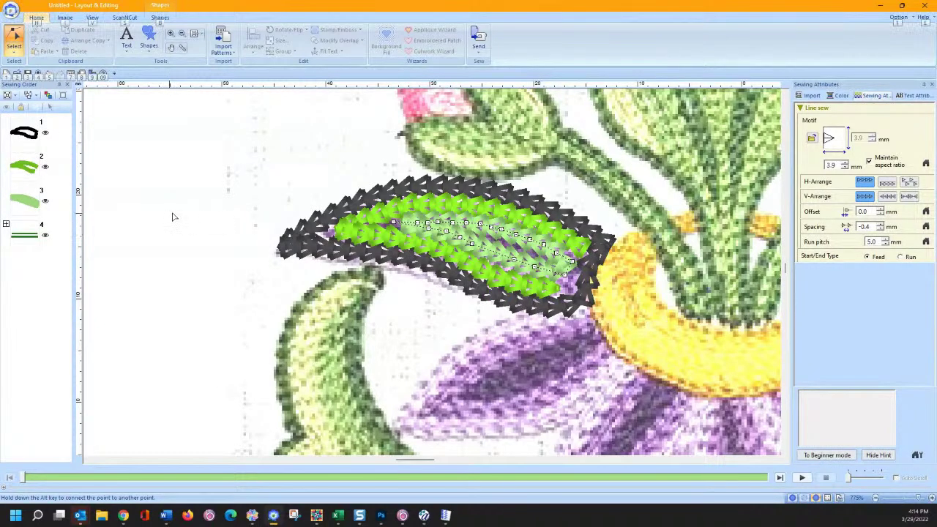
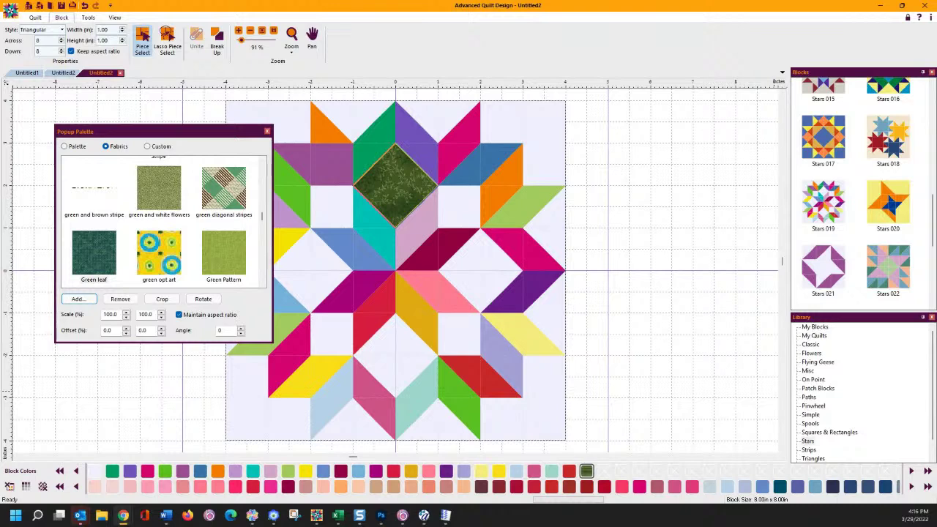
Switch to Advanced Quilt Design, create a new block, and open the library block Stars 020 for editing.
{"action": "left_click", "coordinate": [268, 132]}
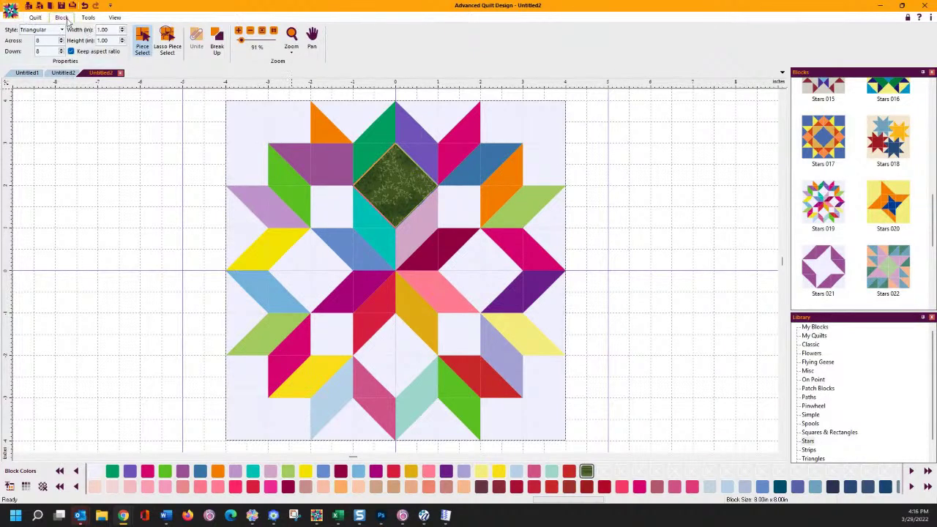
{"action": "left_click", "coordinate": [11, 10]}
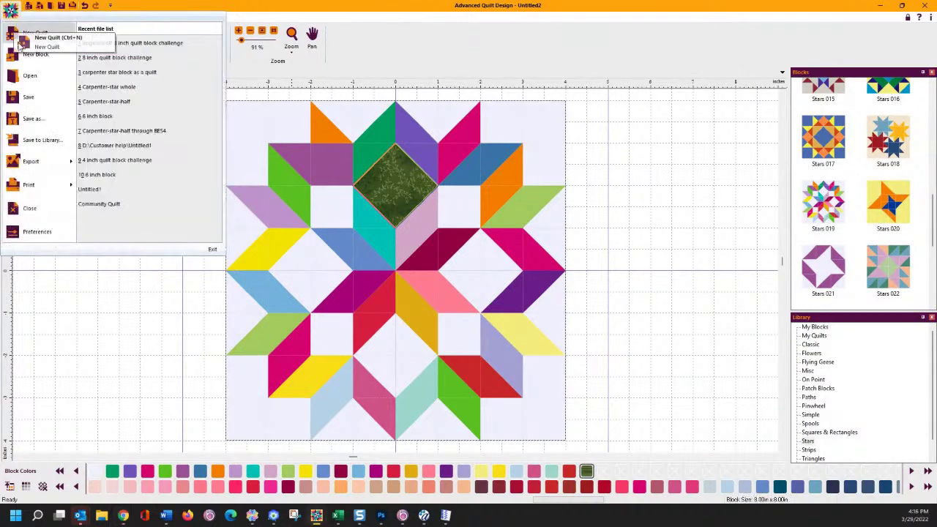
{"action": "left_click", "coordinate": [22, 59]}
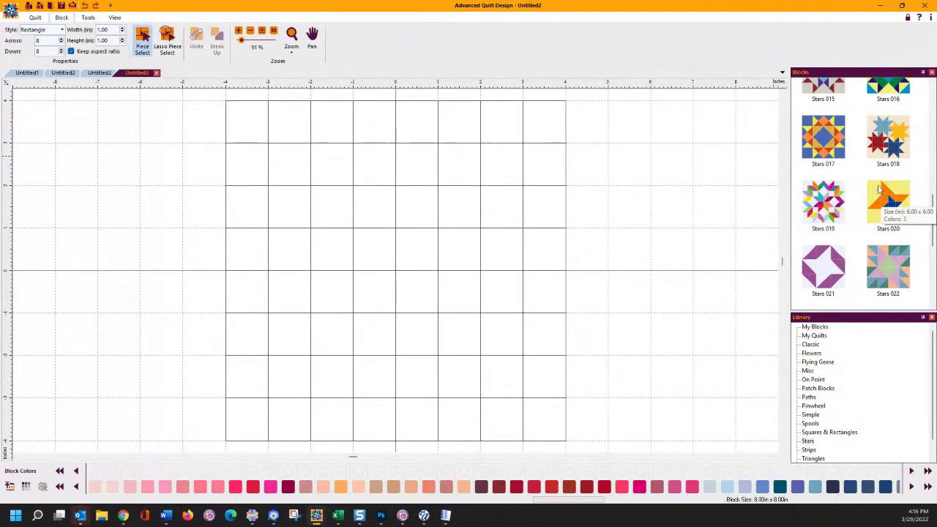
{"action": "left_click", "coordinate": [886, 210]}
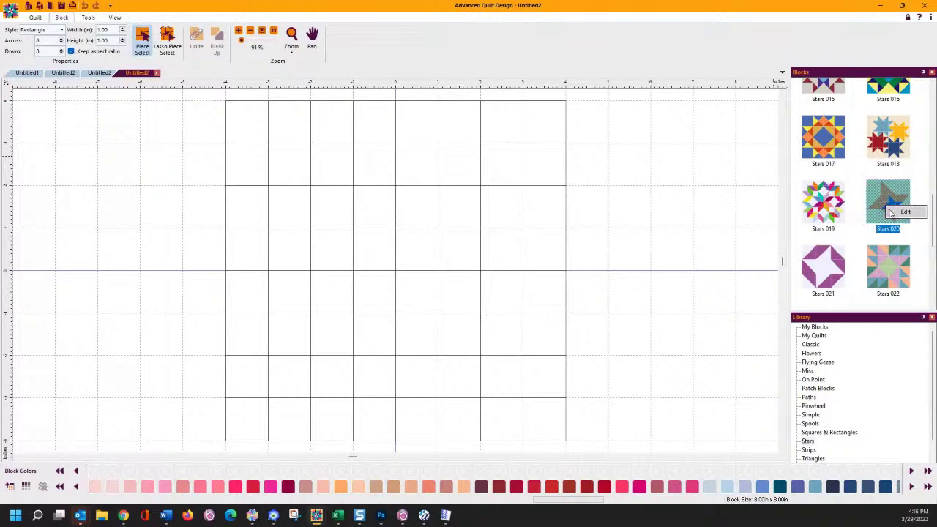
{"action": "double_click", "coordinate": [888, 211]}
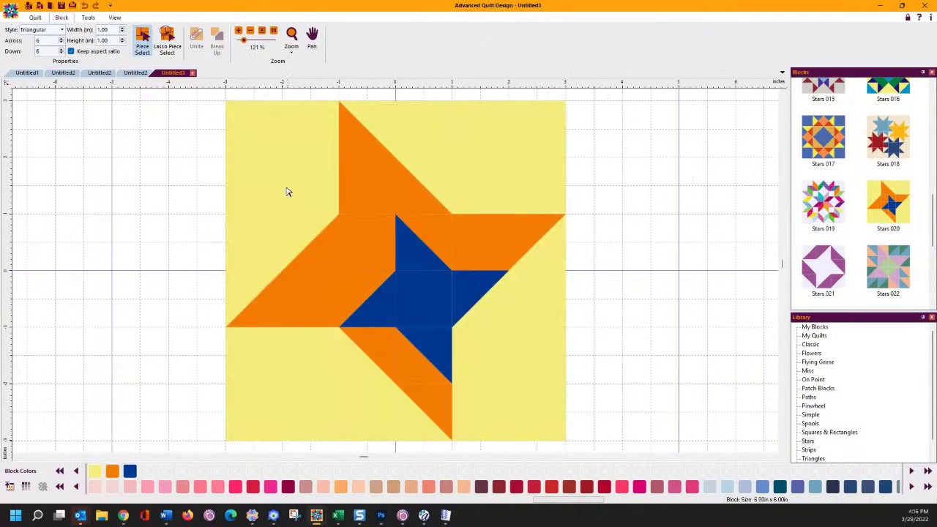
Break up the block's upper-left yellow corner square and unite its pieces into two triangles divided by the lower-left to upper-right diagonal.
{"action": "left_click", "coordinate": [264, 170]}
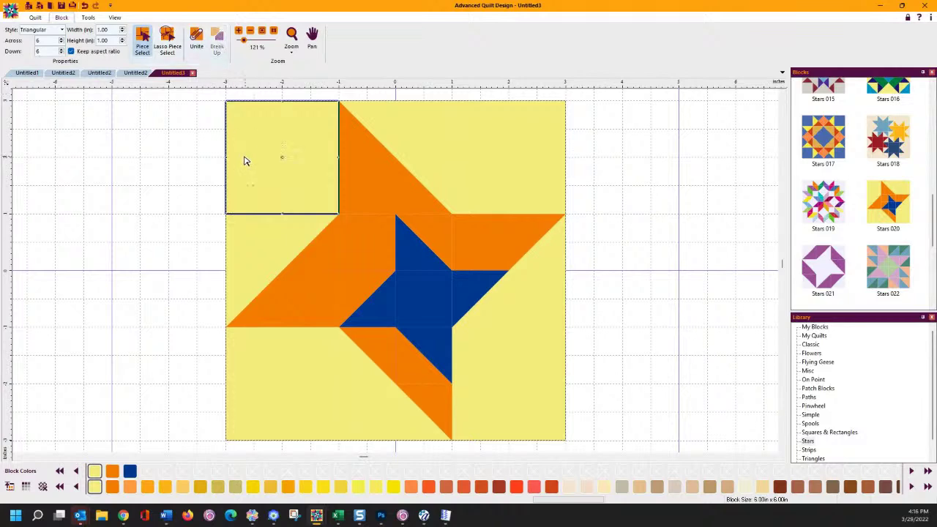
{"action": "left_click", "coordinate": [179, 147]}
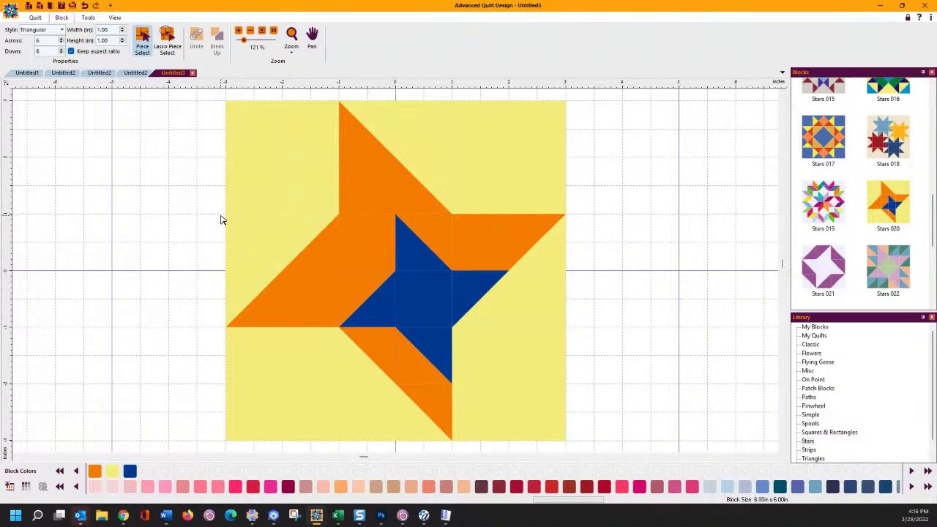
{"action": "left_click_drag", "start_coordinate": [210, 227], "coordinate": [260, 194]}
{"action": "left_click", "coordinate": [167, 40]}
{"action": "mouse_move", "coordinate": [213, 231]}
{"action": "left_mouse_down"}
{"action": "mouse_move", "coordinate": [280, 197]}
{"action": "mouse_move", "coordinate": [302, 150]}
{"action": "mouse_move", "coordinate": [347, 105]}
{"action": "mouse_move", "coordinate": [344, 80]}
{"action": "mouse_move", "coordinate": [231, 108]}
{"action": "mouse_move", "coordinate": [245, 103]}
{"action": "mouse_move", "coordinate": [225, 93]}
{"action": "mouse_move", "coordinate": [212, 102]}
{"action": "mouse_move", "coordinate": [216, 234]}
{"action": "left_mouse_up"}
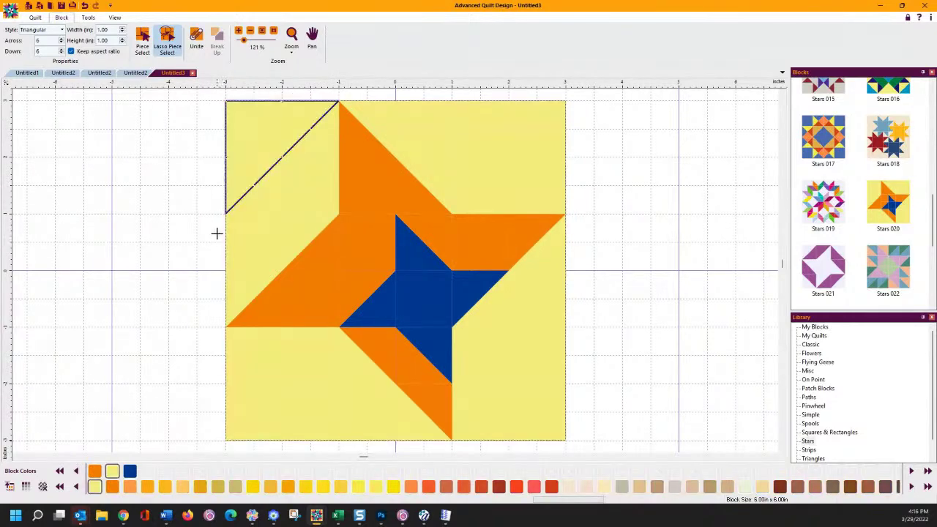
{"action": "left_click", "coordinate": [196, 40]}
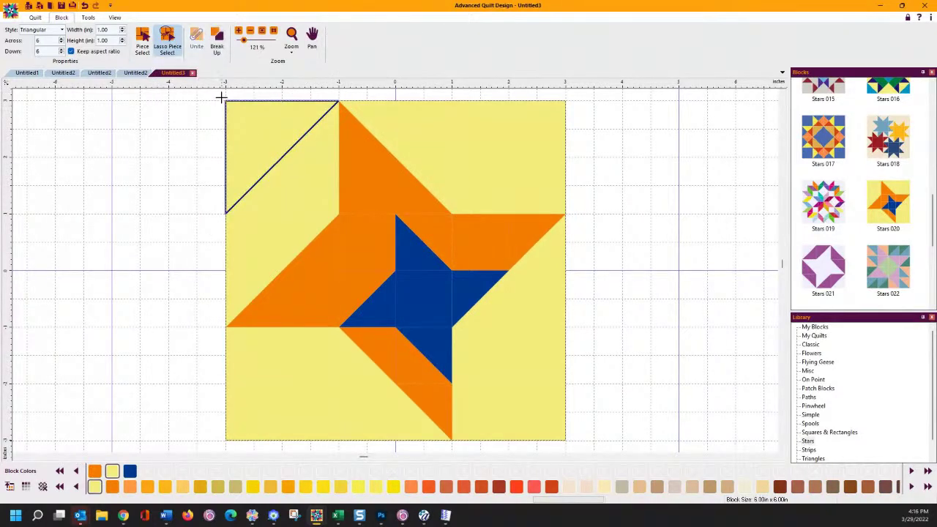
{"action": "mouse_move", "coordinate": [333, 98]}
{"action": "left_mouse_down"}
{"action": "mouse_move", "coordinate": [221, 188]}
{"action": "mouse_move", "coordinate": [211, 213]}
{"action": "mouse_move", "coordinate": [292, 228]}
{"action": "mouse_move", "coordinate": [327, 226]}
{"action": "mouse_move", "coordinate": [345, 213]}
{"action": "mouse_move", "coordinate": [334, 98]}
{"action": "left_mouse_up"}
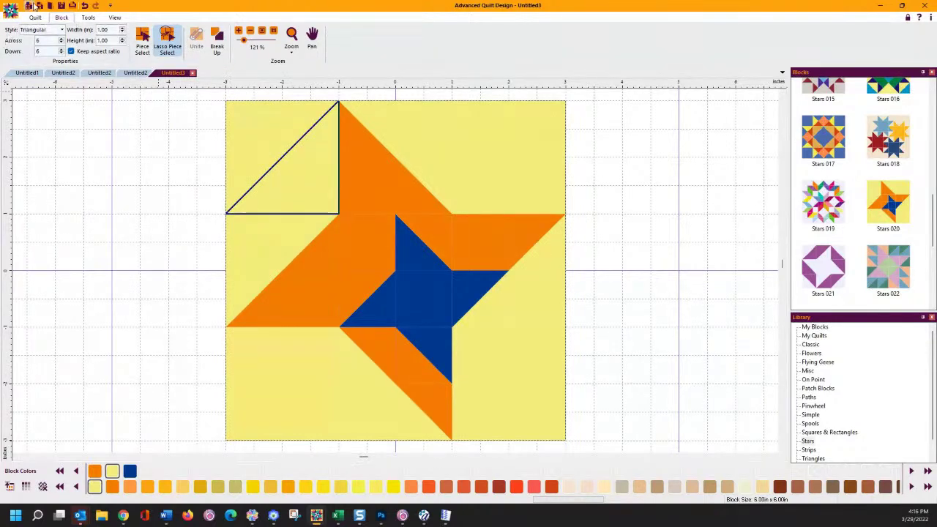
Color the corner square's lower-right triangle brownish red and its upper-left triangle dark blue.
{"action": "left_click", "coordinate": [141, 53]}
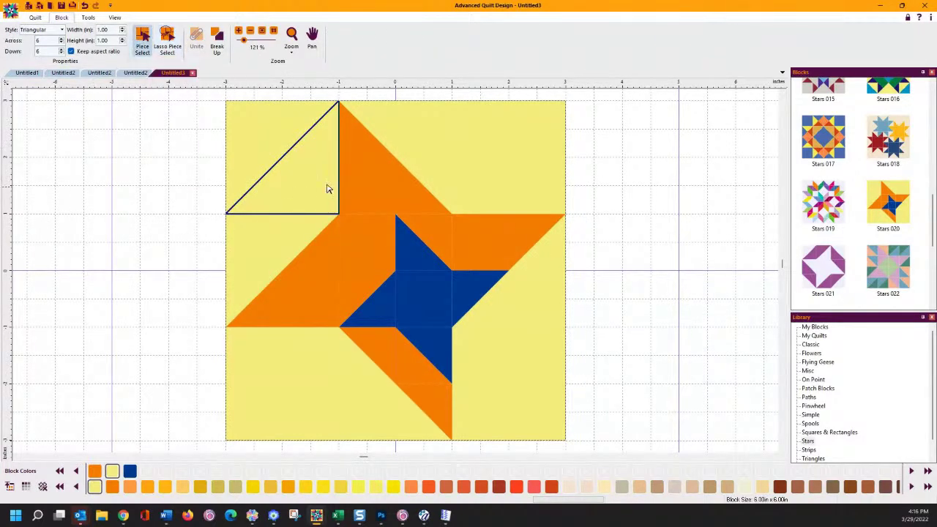
{"action": "left_click", "coordinate": [499, 487]}
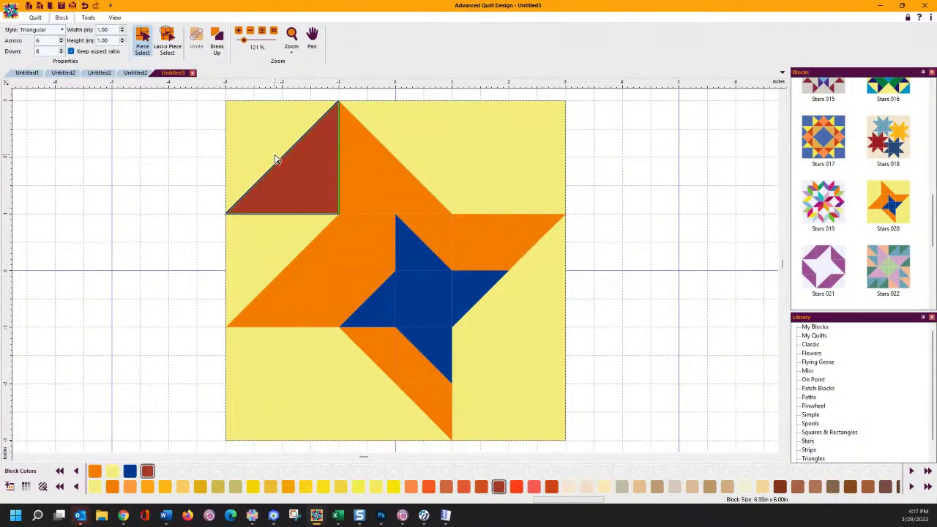
{"action": "left_click", "coordinate": [247, 152]}
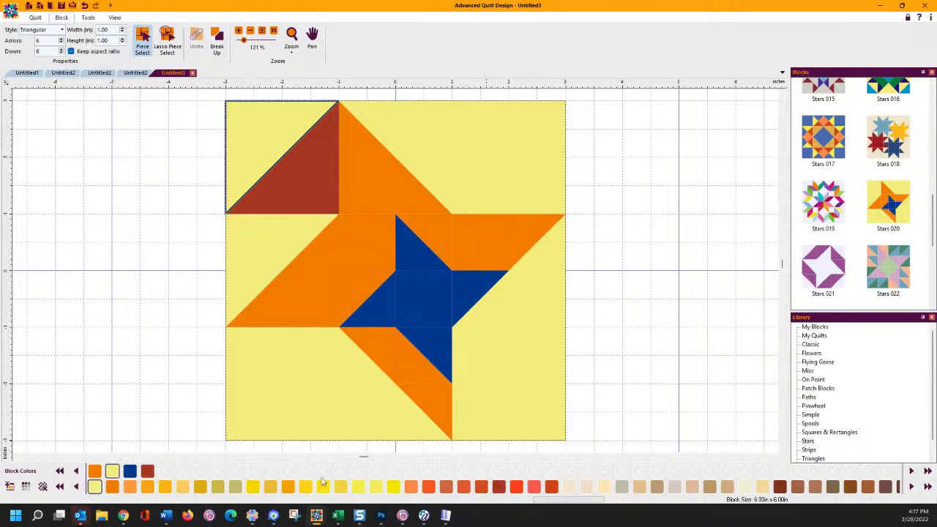
{"action": "left_click", "coordinate": [130, 470]}
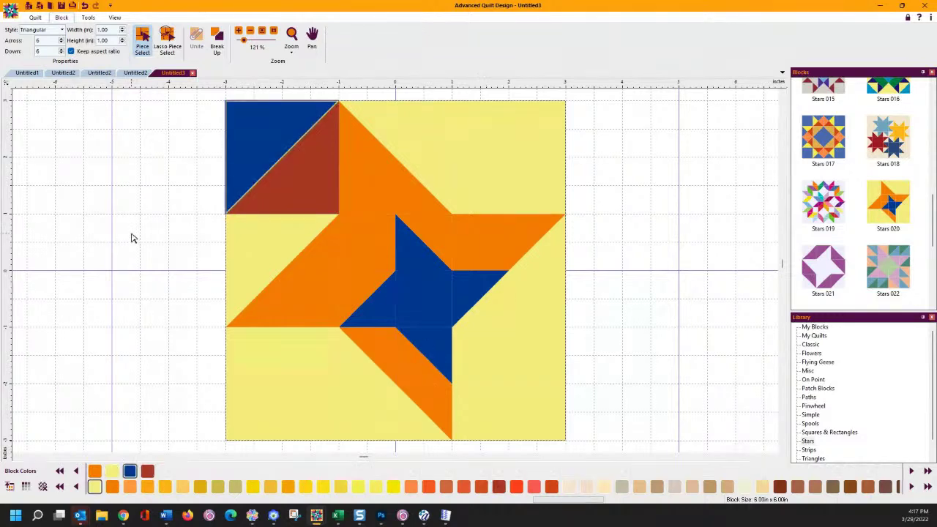
Save the edited star block to the library as "modified block 20" and locate it among My Blocks.
{"action": "left_click", "coordinate": [120, 285]}
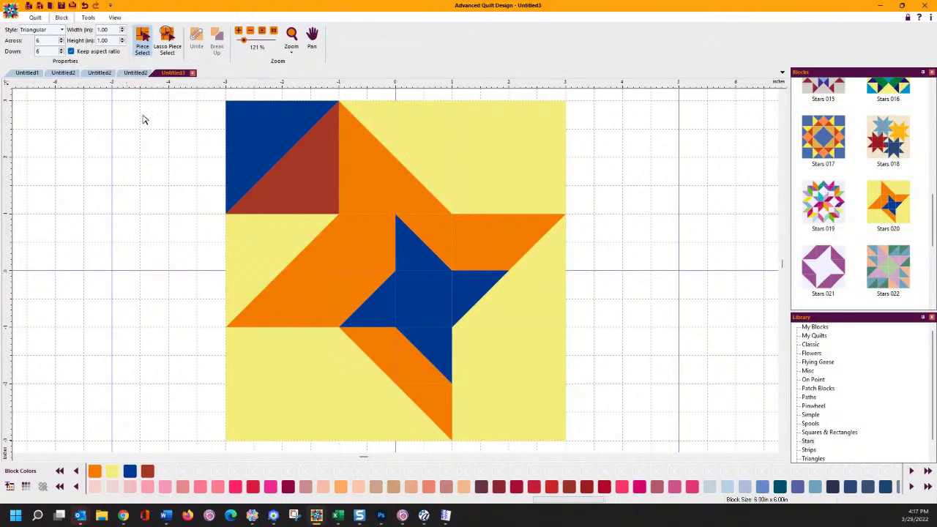
{"action": "left_click", "coordinate": [13, 15]}
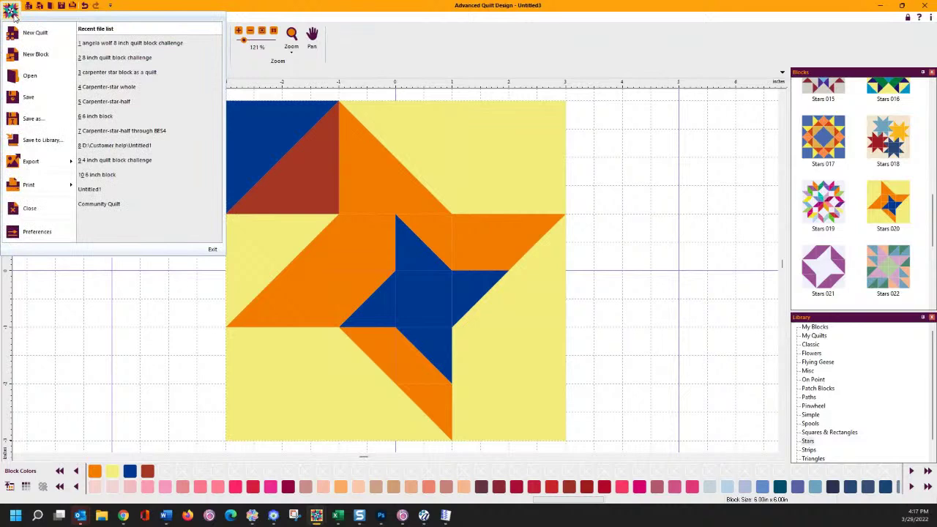
{"action": "left_click", "coordinate": [44, 139]}
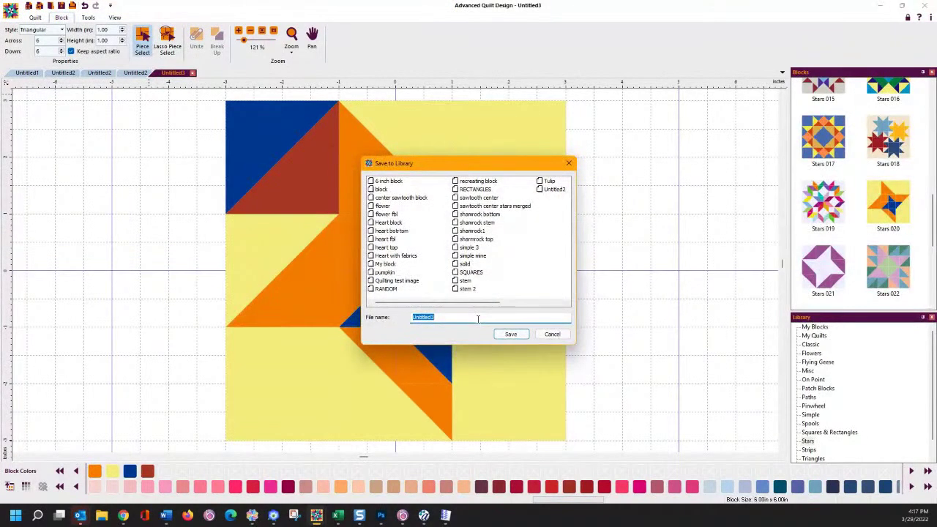
{"action": "type", "text": "modified block 20"}
{"action": "left_click", "coordinate": [512, 334]}
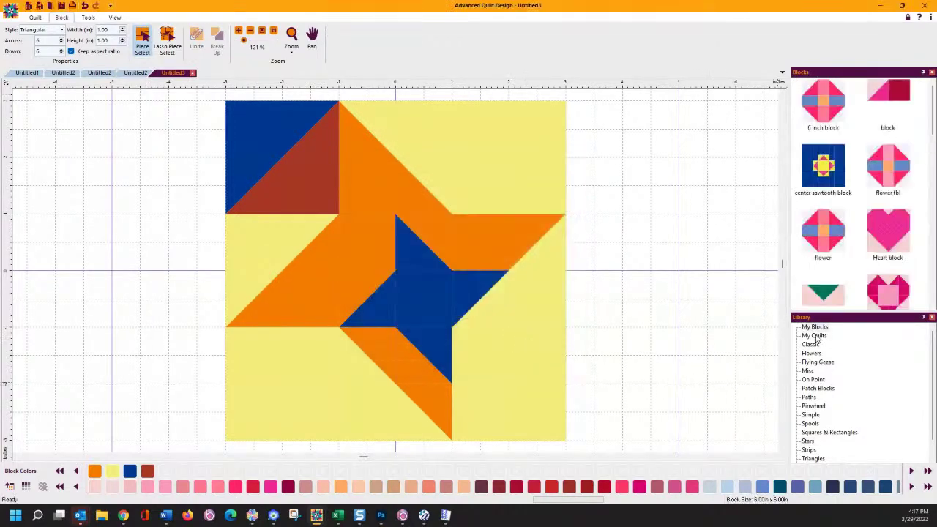
{"action": "scroll", "coordinate": [865, 176], "scroll_direction": "down", "scroll_amount": 3}
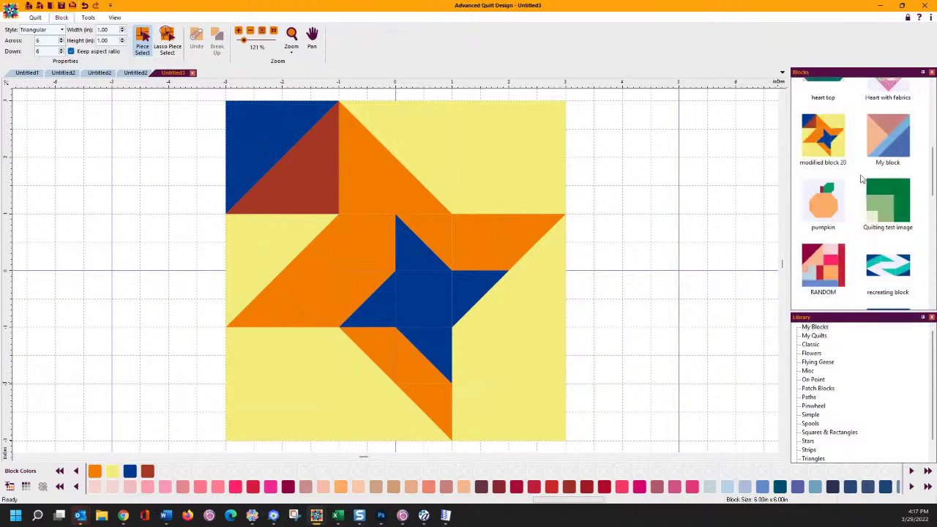
{"action": "left_click", "coordinate": [838, 145]}
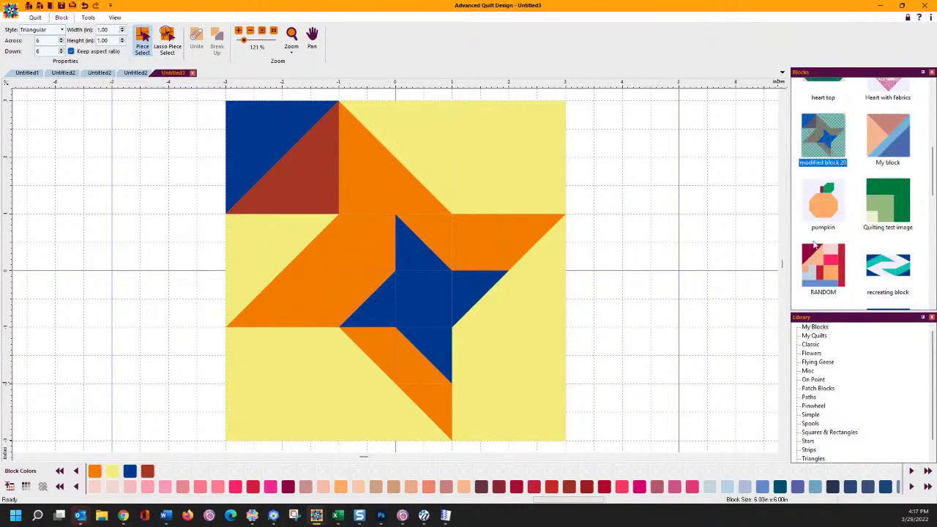
{"action": "left_click", "coordinate": [732, 217]}
Export the project as "block 20 modified" with its block file, library copy, 12" x 12" FCM cut files and JPG image.
{"action": "left_click", "coordinate": [88, 17]}
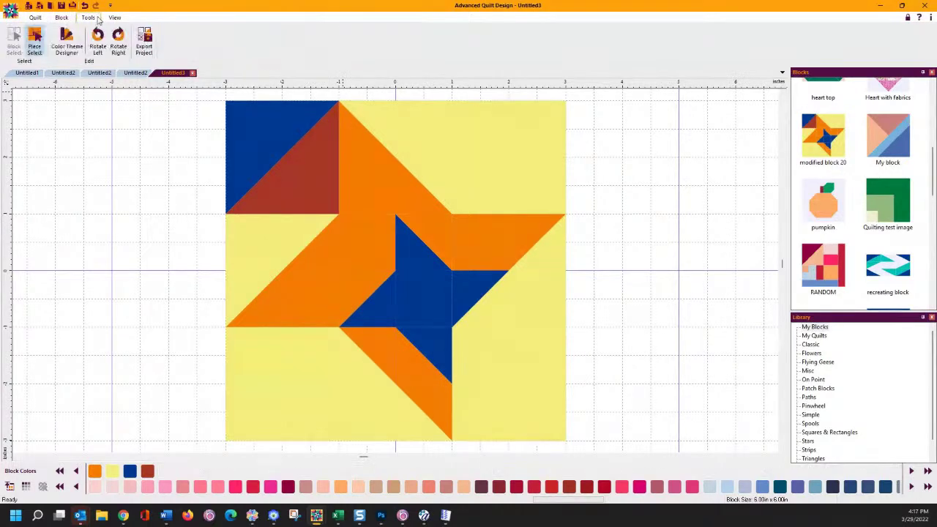
{"action": "left_click", "coordinate": [144, 44]}
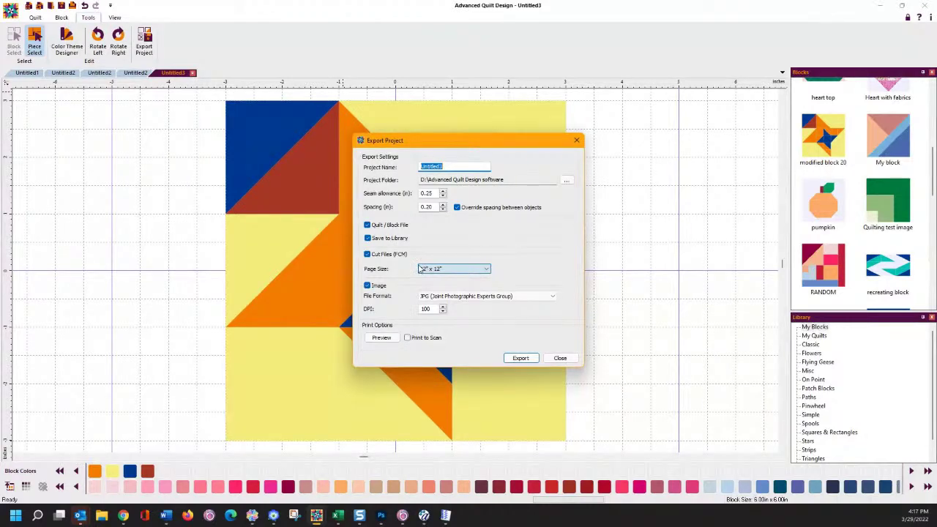
{"action": "left_click", "coordinate": [367, 239]}
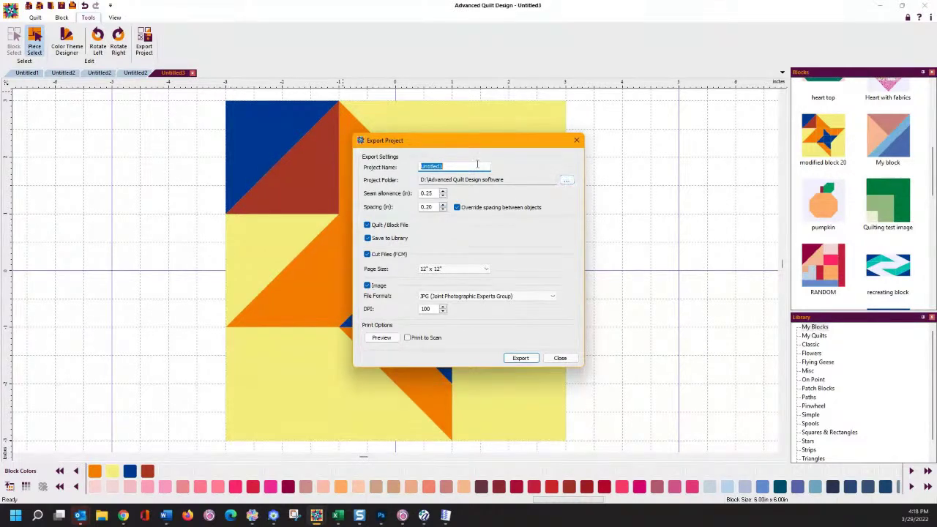
{"action": "type", "text": "block 20 modified"}
{"action": "left_click", "coordinate": [508, 360]}
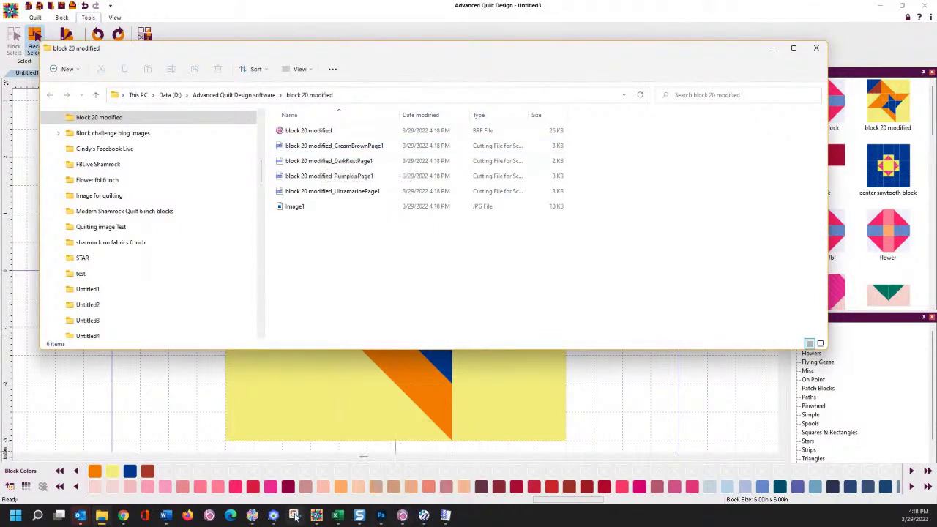
Switch to Brother CanvasWorkspace, start a file import from the computer, and browse the Advanced Quilt Design software folder on the Data (D:) drive.
{"action": "left_click", "coordinate": [252, 516]}
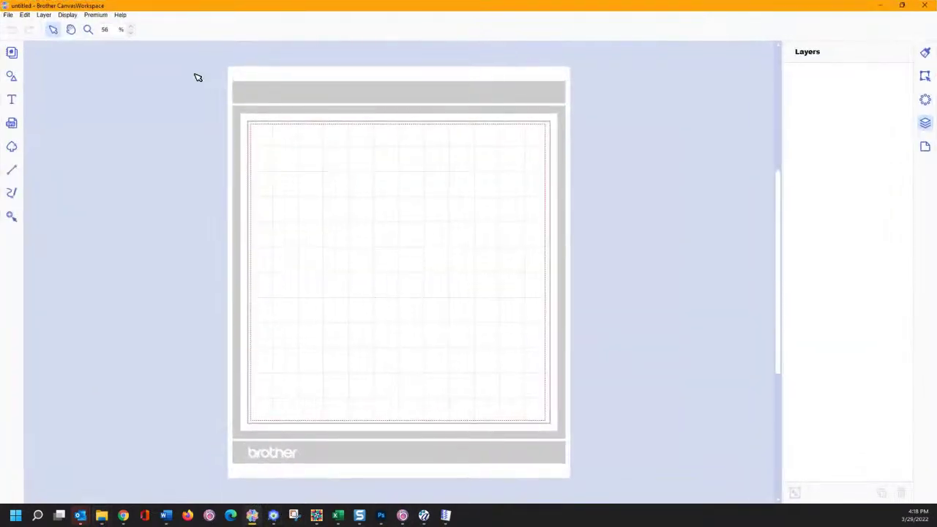
{"action": "left_click", "coordinate": [8, 15]}
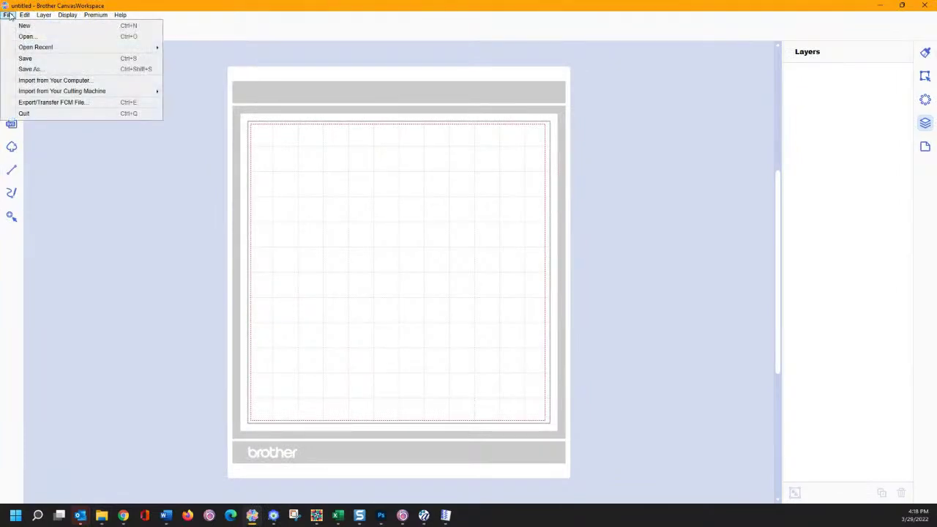
{"action": "left_click", "coordinate": [51, 81]}
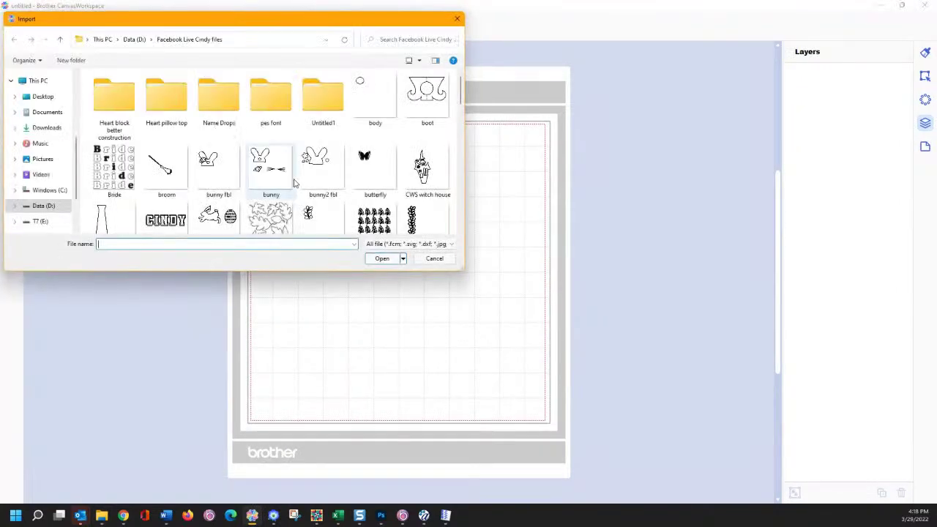
{"action": "left_click", "coordinate": [135, 39]}
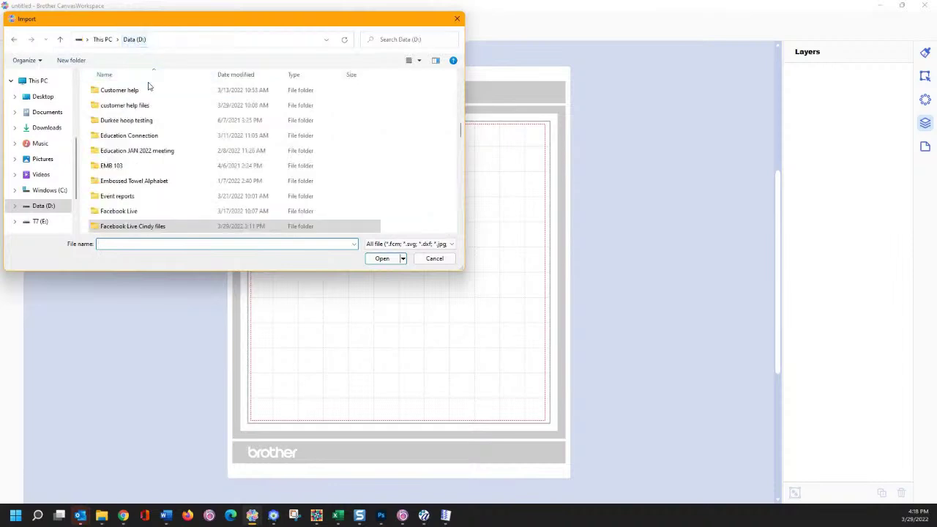
{"action": "scroll", "coordinate": [139, 110], "scroll_direction": "up", "scroll_amount": 10}
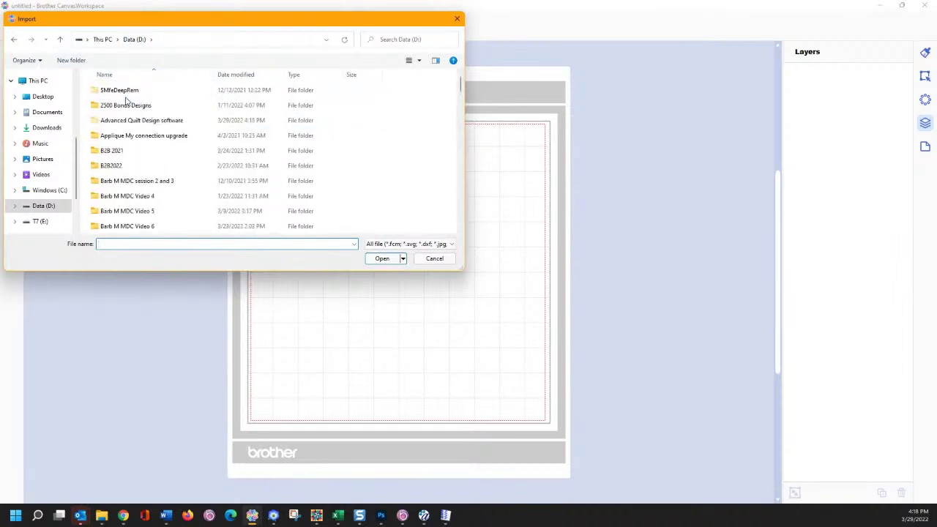
{"action": "double_click", "coordinate": [141, 121]}
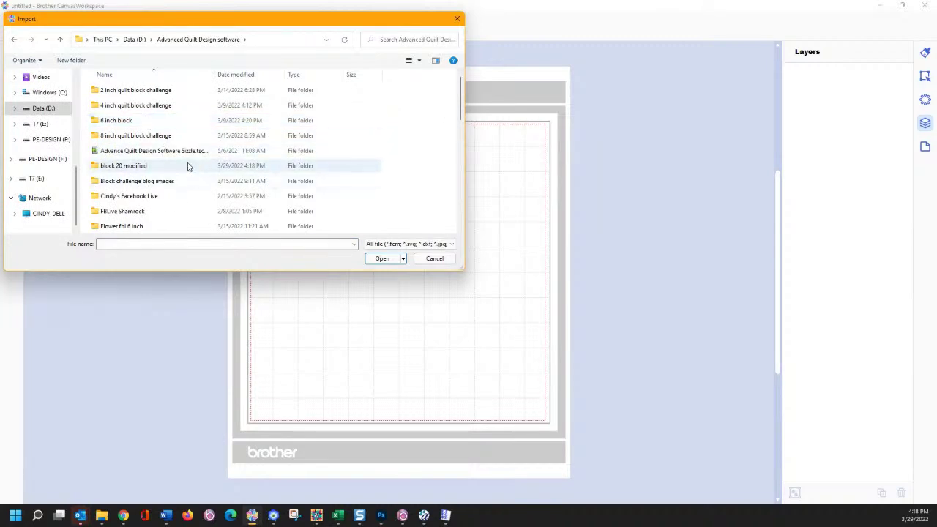
{"action": "scroll", "coordinate": [186, 172], "scroll_direction": "down", "scroll_amount": 2}
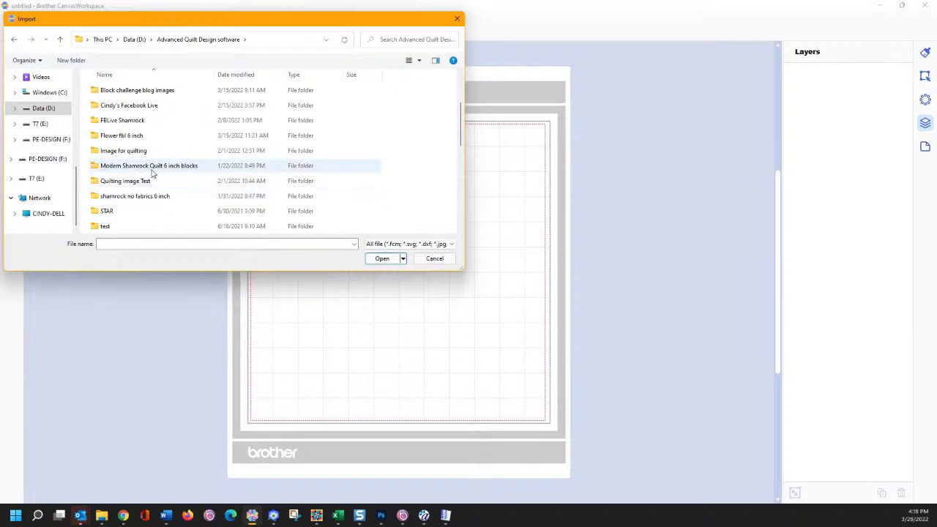
{"action": "scroll", "coordinate": [151, 179], "scroll_direction": "down", "scroll_amount": 7}
{"action": "scroll", "coordinate": [154, 178], "scroll_direction": "down", "scroll_amount": 1}
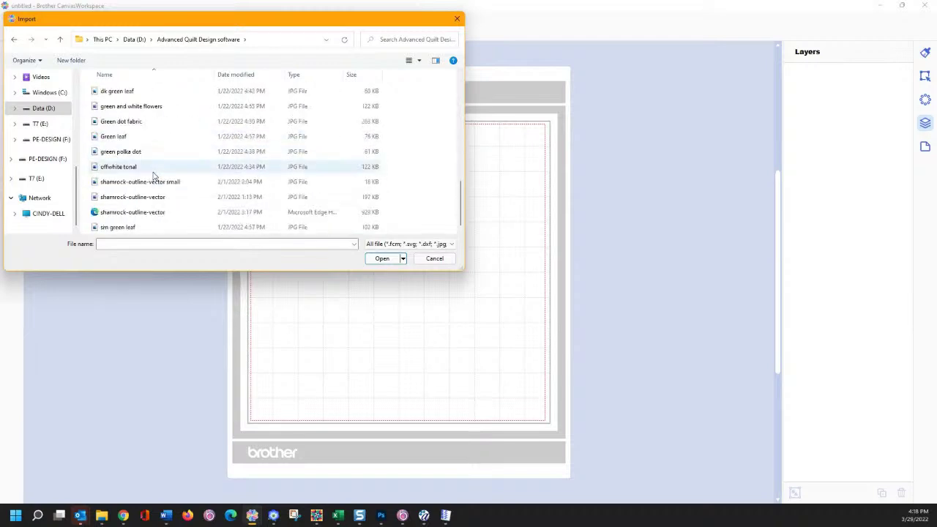
{"action": "scroll", "coordinate": [154, 176], "scroll_direction": "up", "scroll_amount": 3}
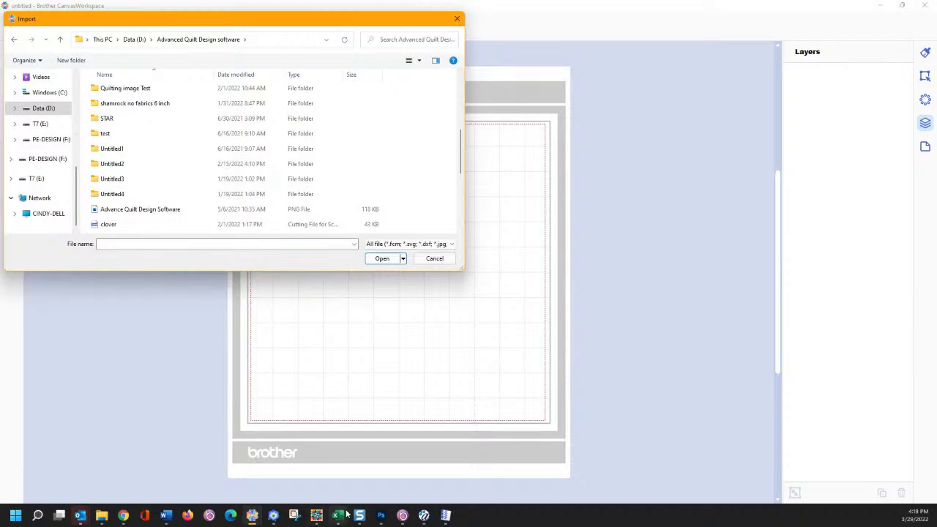
Switch to Advanced Quilt Design and check the project folder in the export settings.
{"action": "mouse_move", "coordinate": [327, 519]}
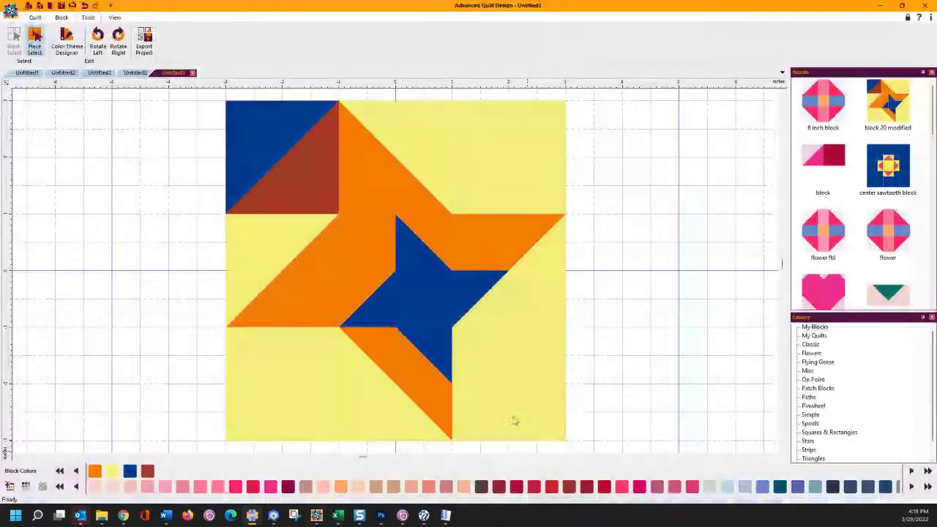
{"action": "left_click", "coordinate": [527, 465]}
{"action": "left_click", "coordinate": [143, 44]}
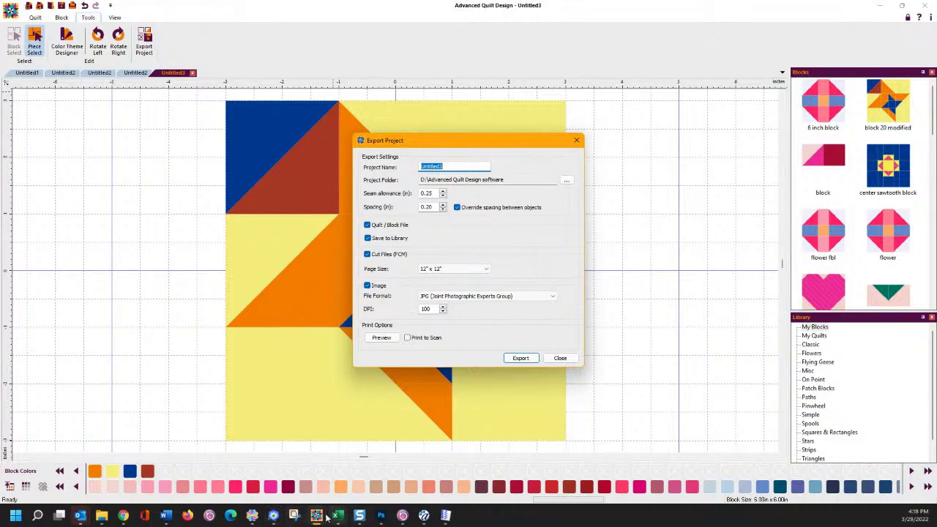
{"action": "mouse_move", "coordinate": [380, 519]}
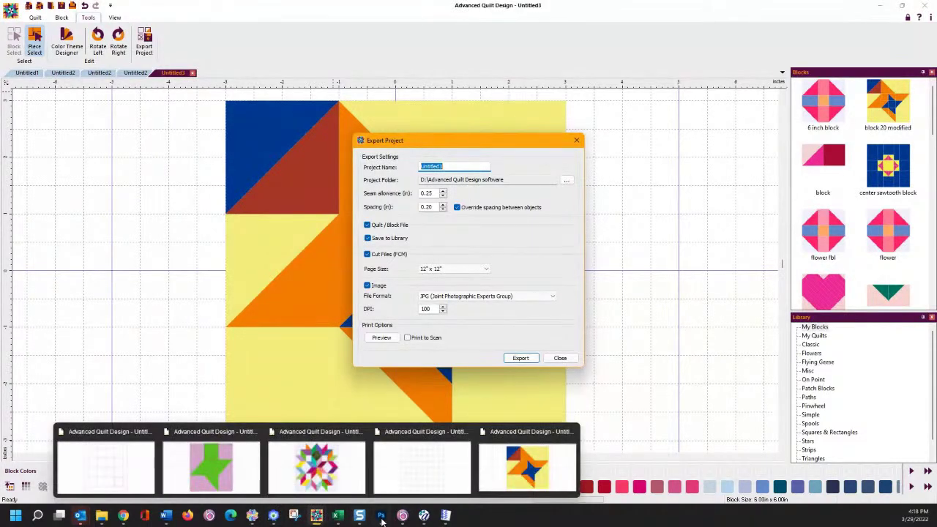
{"action": "left_click", "coordinate": [446, 515]}
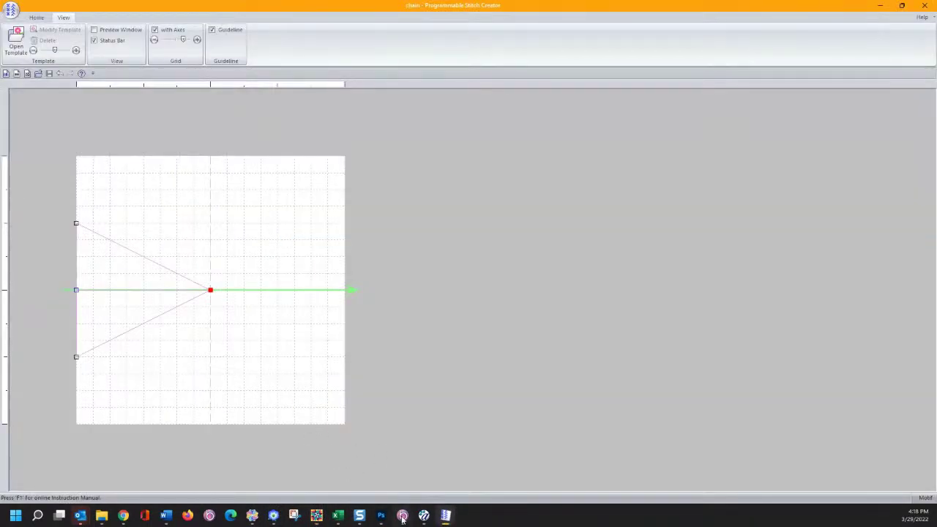
Return to Brother CanvasWorkspace and import block 20 modified_CreamBrownPage1 from the block 20 modified folder.
{"action": "left_click", "coordinate": [252, 516]}
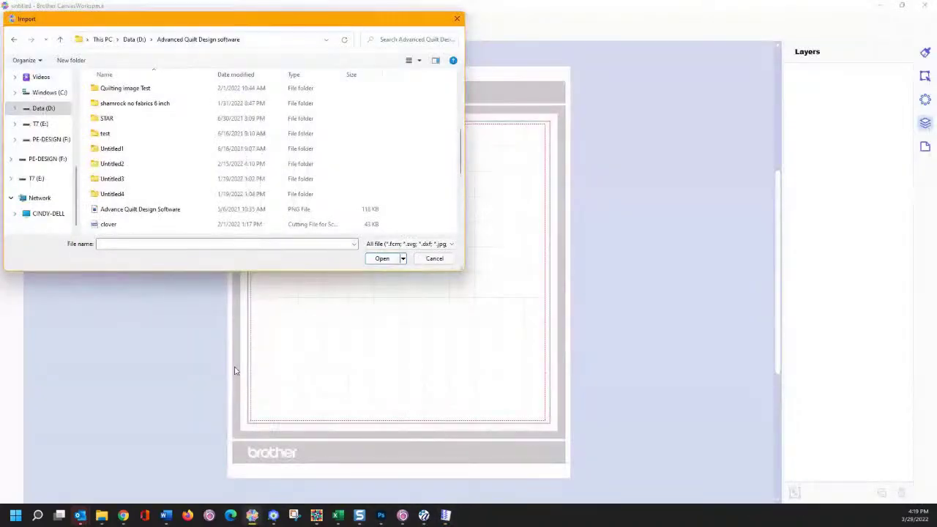
{"action": "scroll", "coordinate": [137, 127], "scroll_direction": "down", "scroll_amount": 1}
{"action": "left_click", "coordinate": [144, 121]}
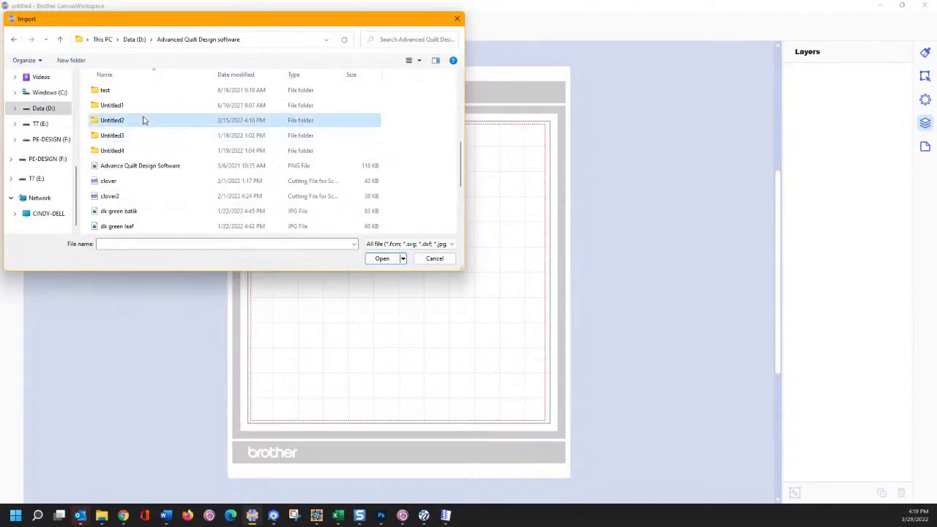
{"action": "scroll", "coordinate": [144, 124], "scroll_direction": "down", "scroll_amount": 2}
{"action": "scroll", "coordinate": [150, 132], "scroll_direction": "down", "scroll_amount": 1}
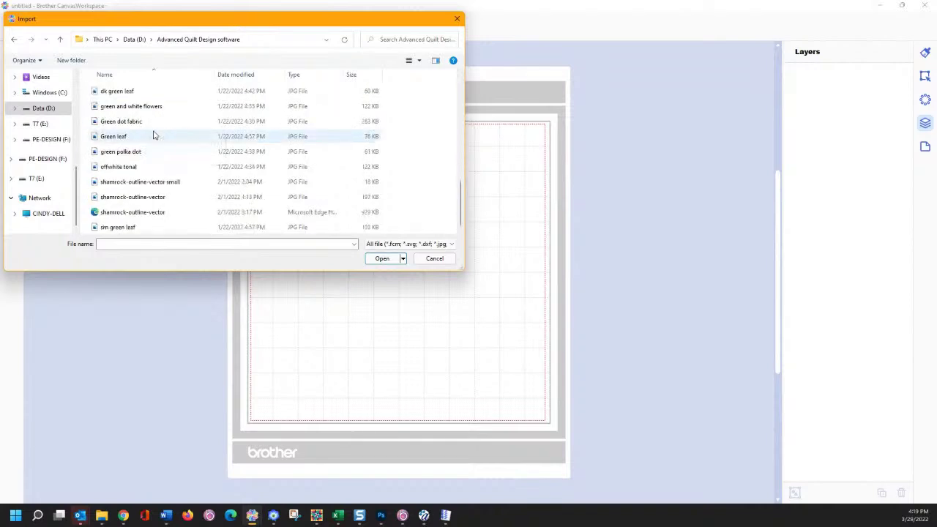
{"action": "scroll", "coordinate": [165, 148], "scroll_direction": "up", "scroll_amount": 5}
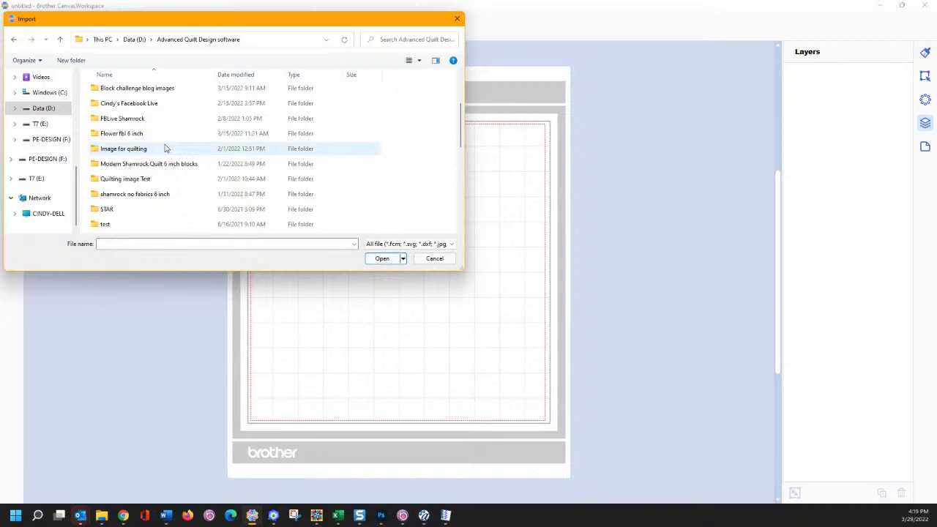
{"action": "scroll", "coordinate": [165, 148], "scroll_direction": "up", "scroll_amount": 1}
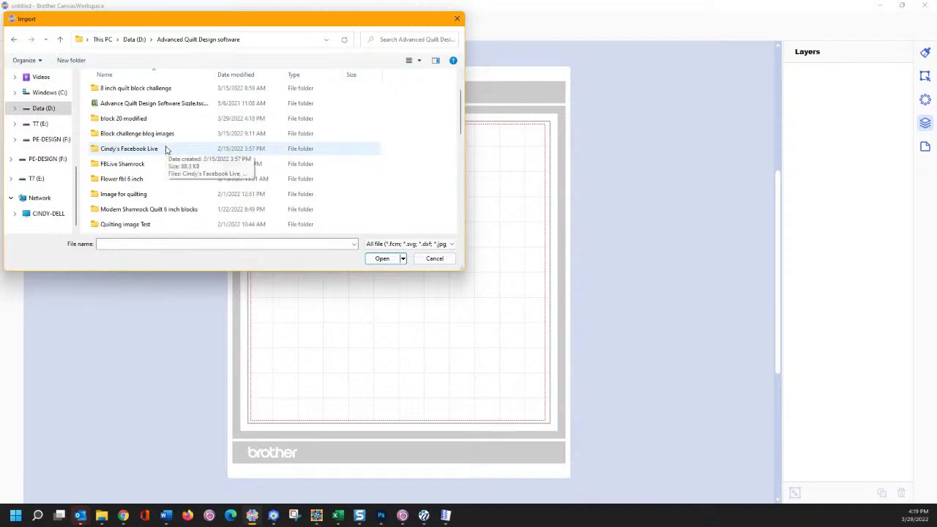
{"action": "double_click", "coordinate": [125, 119]}
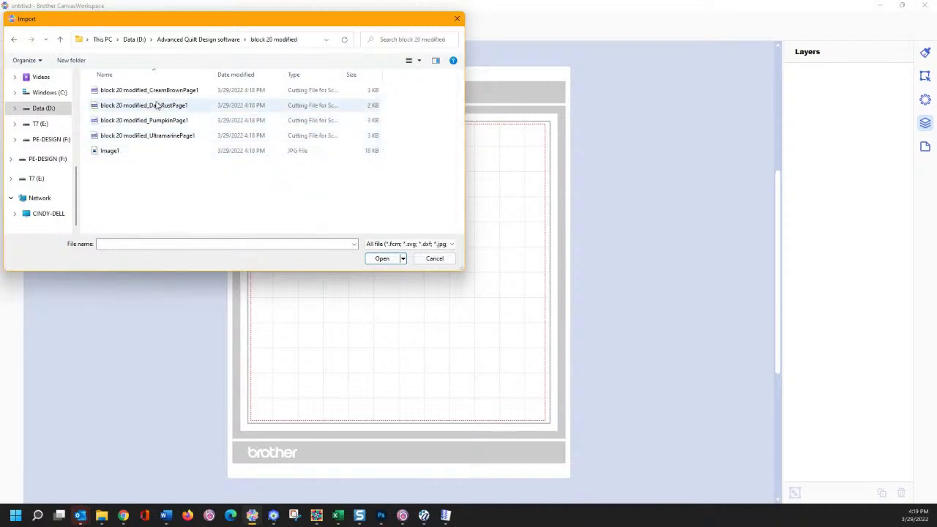
{"action": "double_click", "coordinate": [150, 92]}
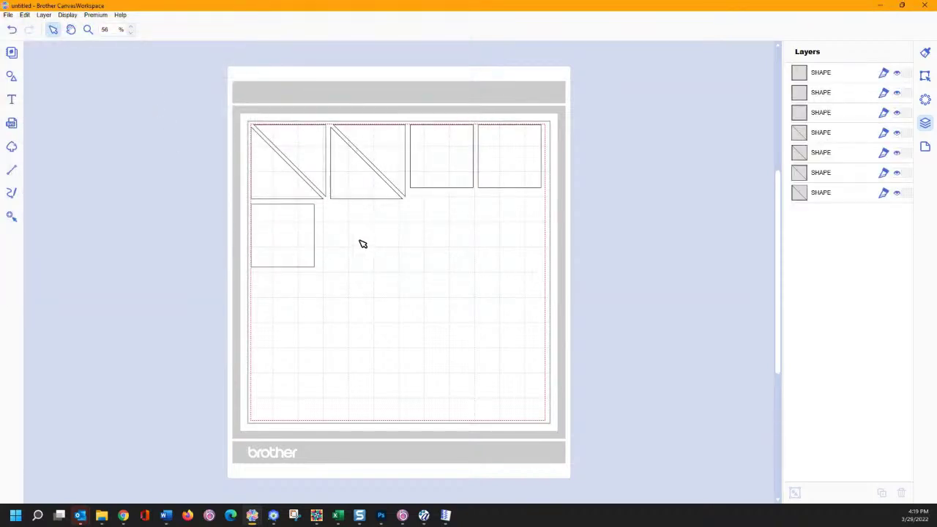
{"action": "left_click", "coordinate": [9, 14]}
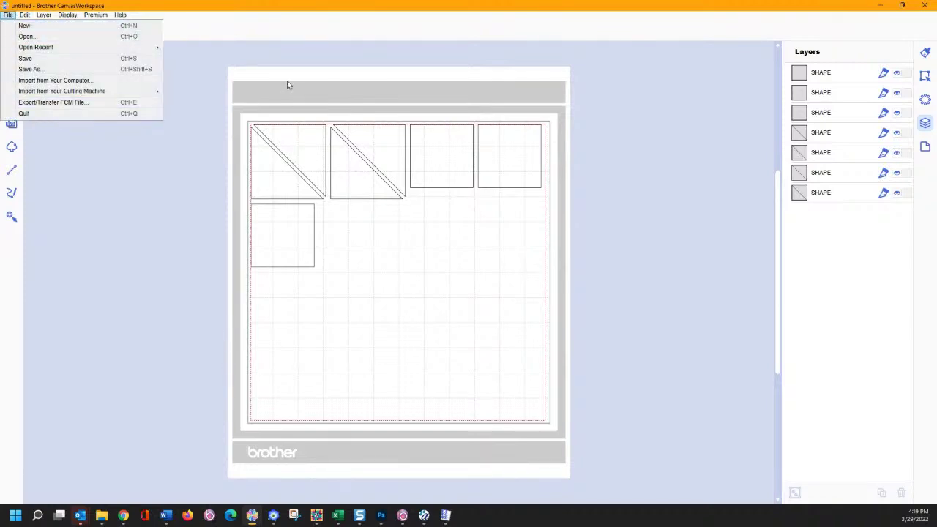
{"action": "left_click", "coordinate": [170, 83]}
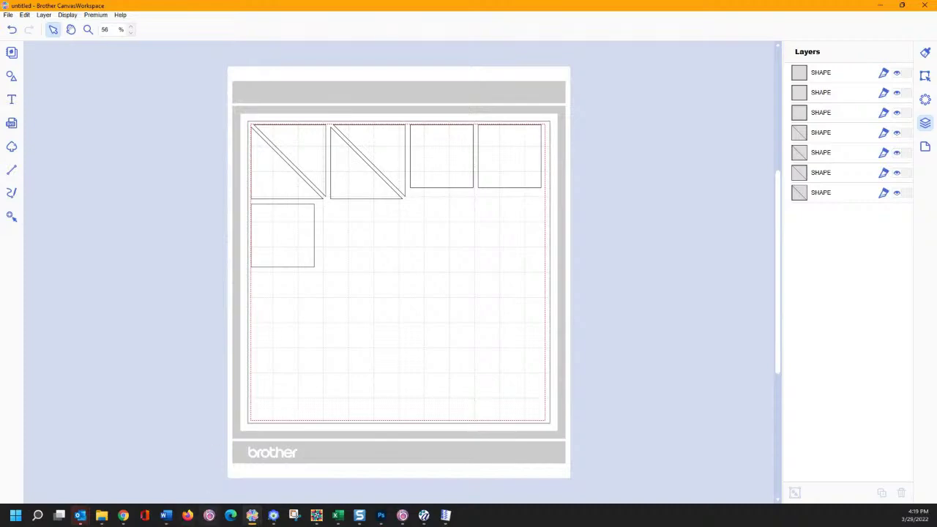
{"action": "left_click", "coordinate": [252, 517]}
Switch to File Explorer, view the block 20 modified folder's files as large icons, and close the window.
{"action": "left_click", "coordinate": [102, 516]}
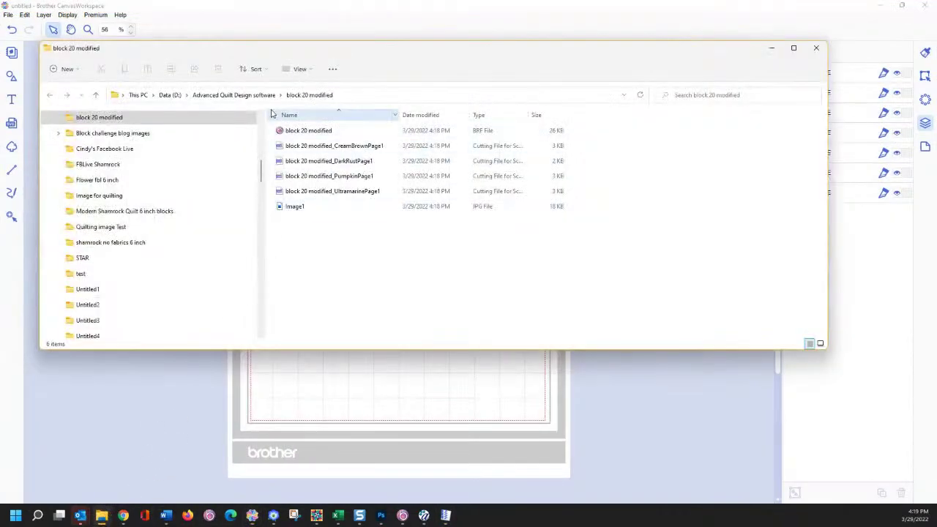
{"action": "left_click", "coordinate": [298, 70]}
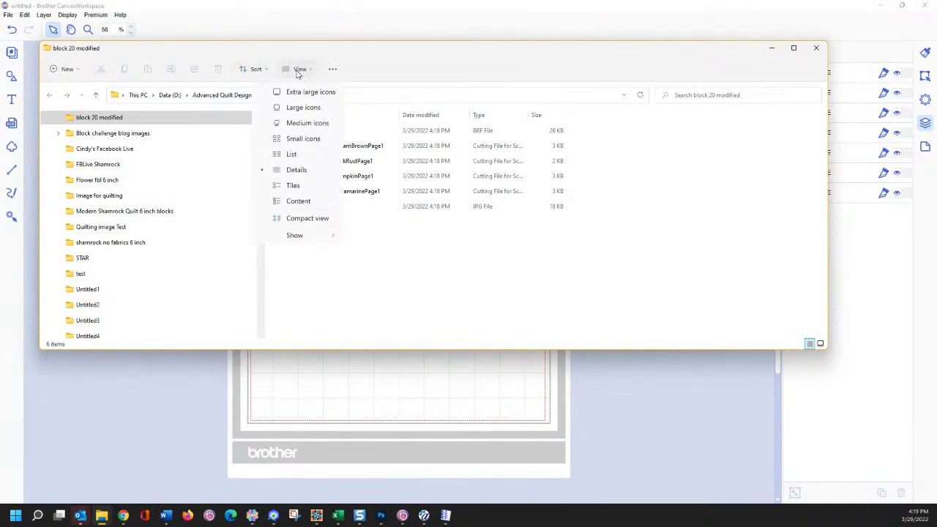
{"action": "left_click", "coordinate": [301, 107]}
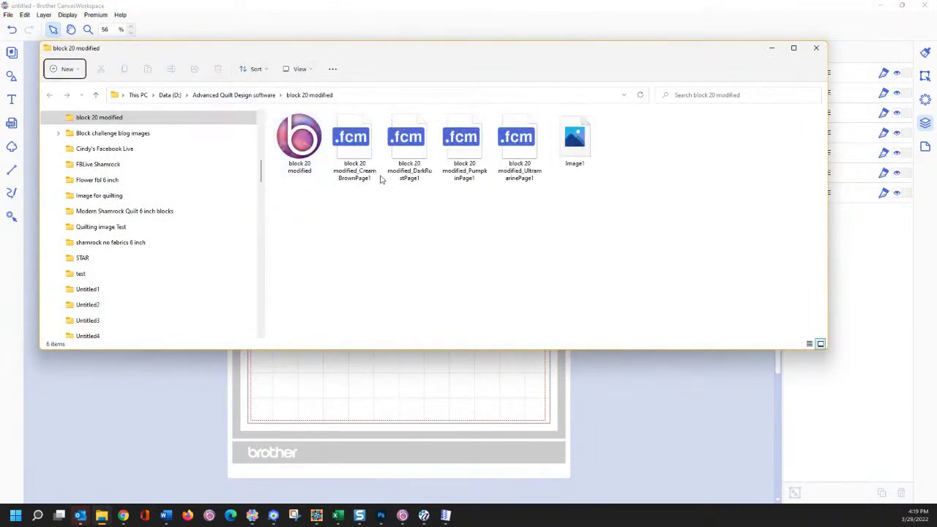
{"action": "left_click", "coordinate": [310, 72]}
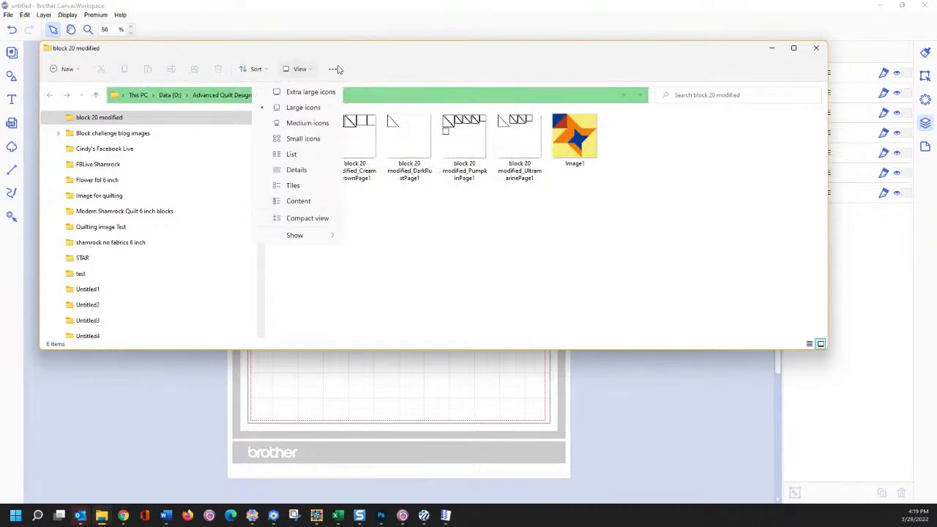
{"action": "left_click", "coordinate": [444, 248]}
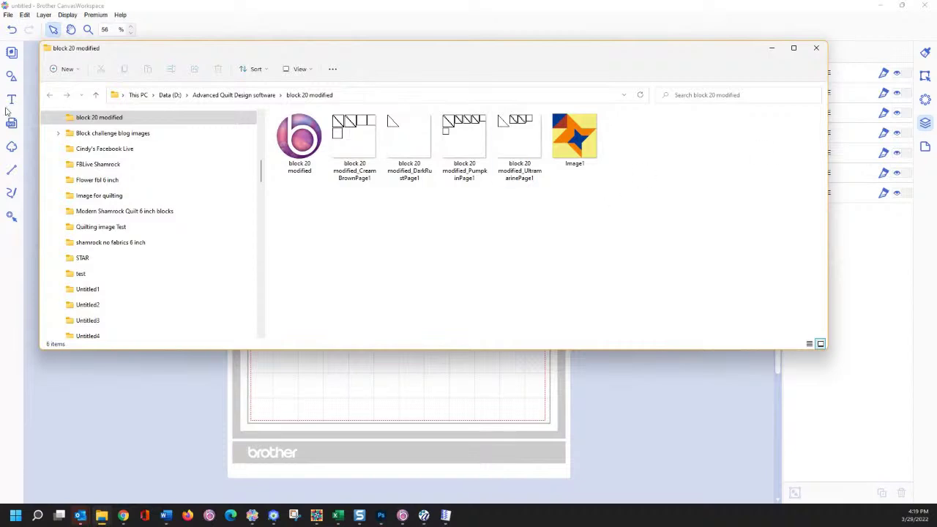
{"action": "left_click", "coordinate": [817, 49]}
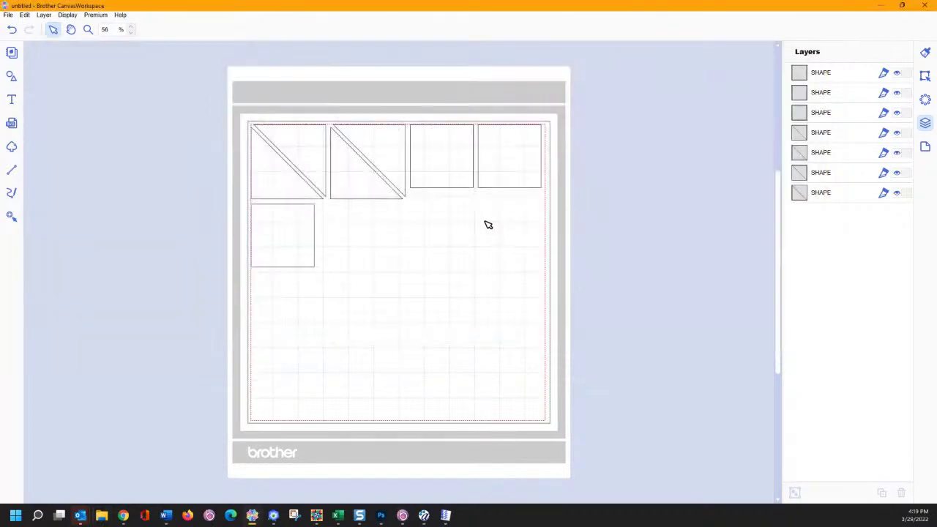